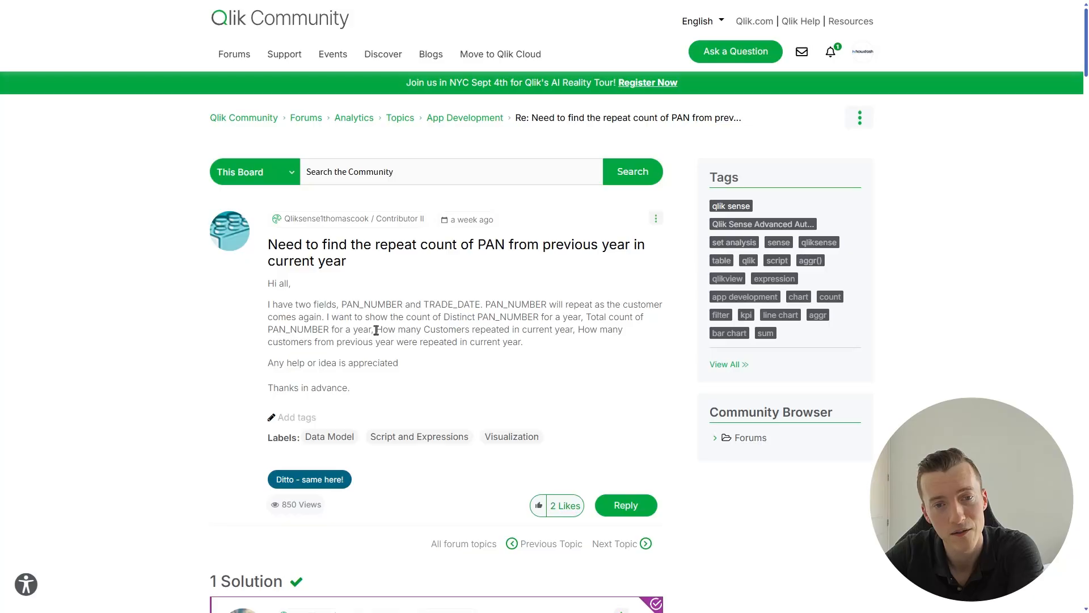
- Read the forum question's request about customers who repeated in the current year
drag(376, 330, 574, 330)
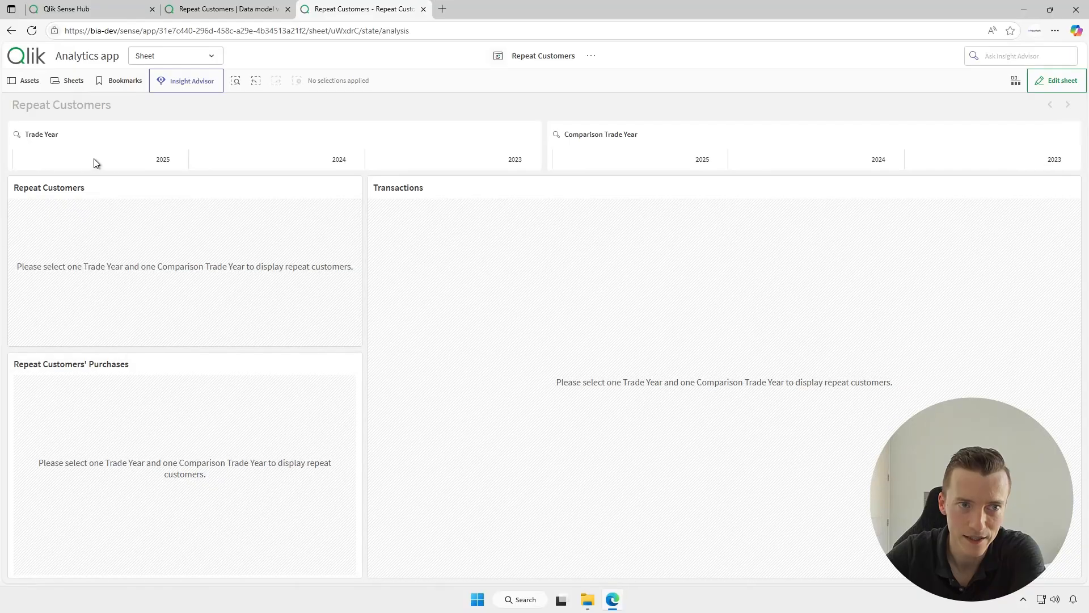
- Select 2025 as the Trade Year and 2024 as the Comparison Trade Year, and look through the Transactions table
click(152, 161)
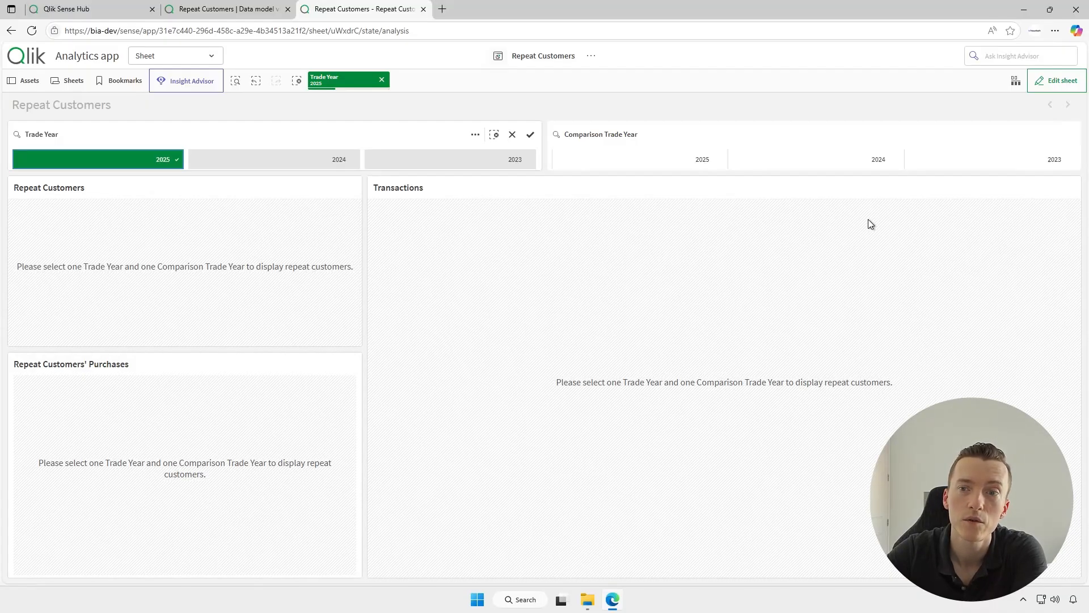
click(861, 163)
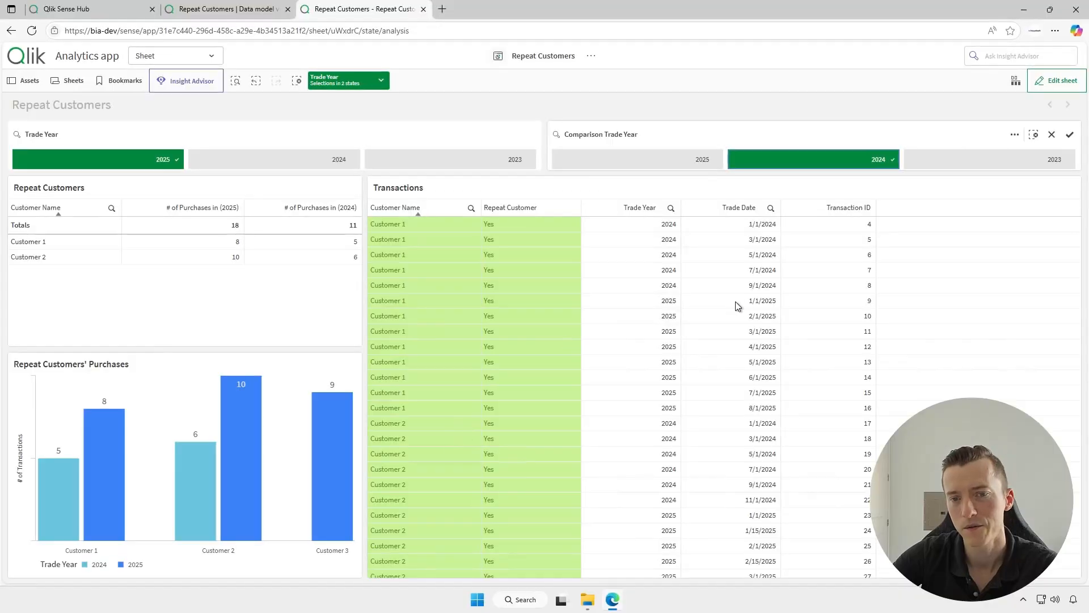
scroll(737, 303, down, 4)
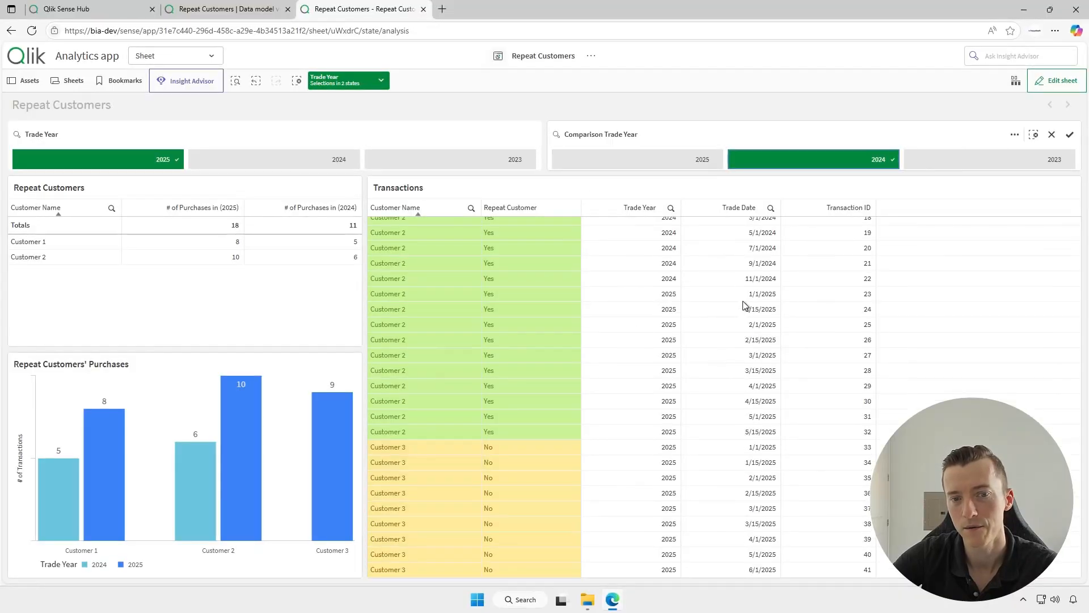
scroll(745, 305, up, 4)
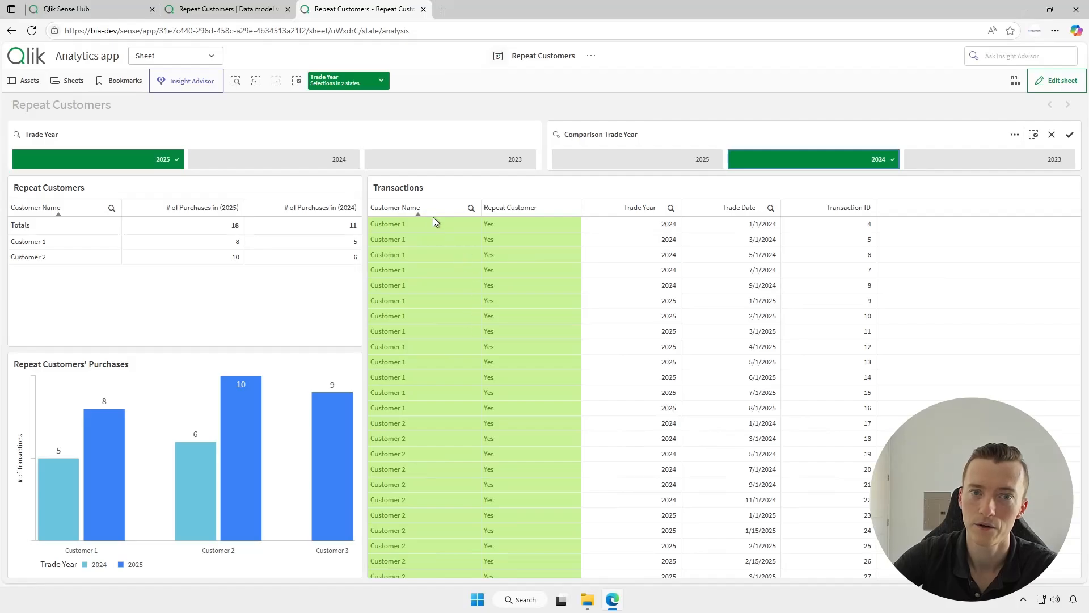
- Filter the sheet to Customer 1 from the Transactions table, clear that filter, and review the non-repeat customer's rows
click(421, 224)
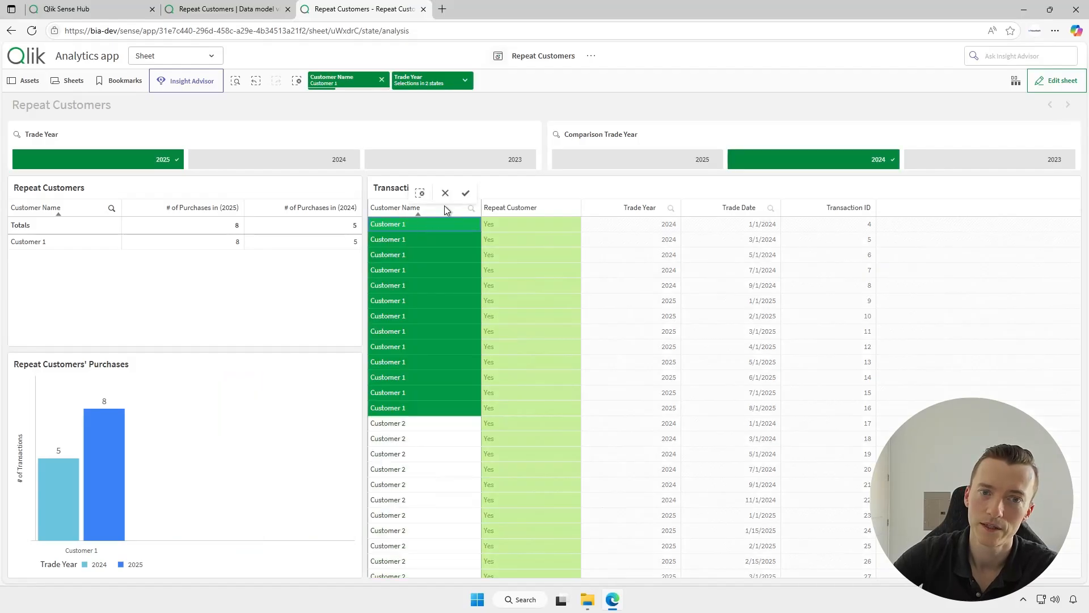
click(464, 195)
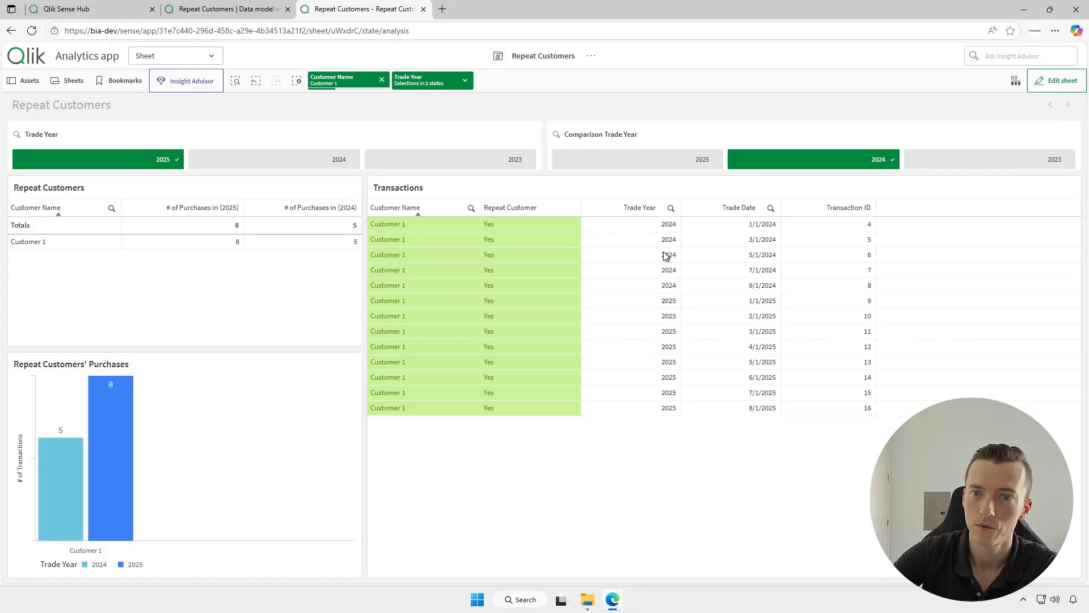
click(381, 79)
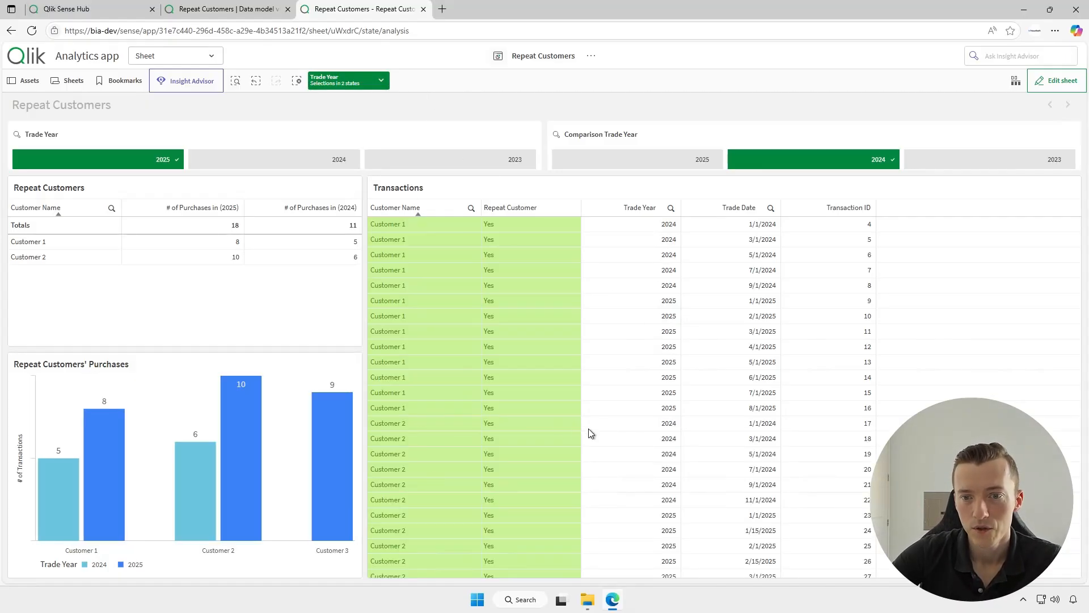
scroll(638, 432, down, 3)
scroll(645, 435, down, 3)
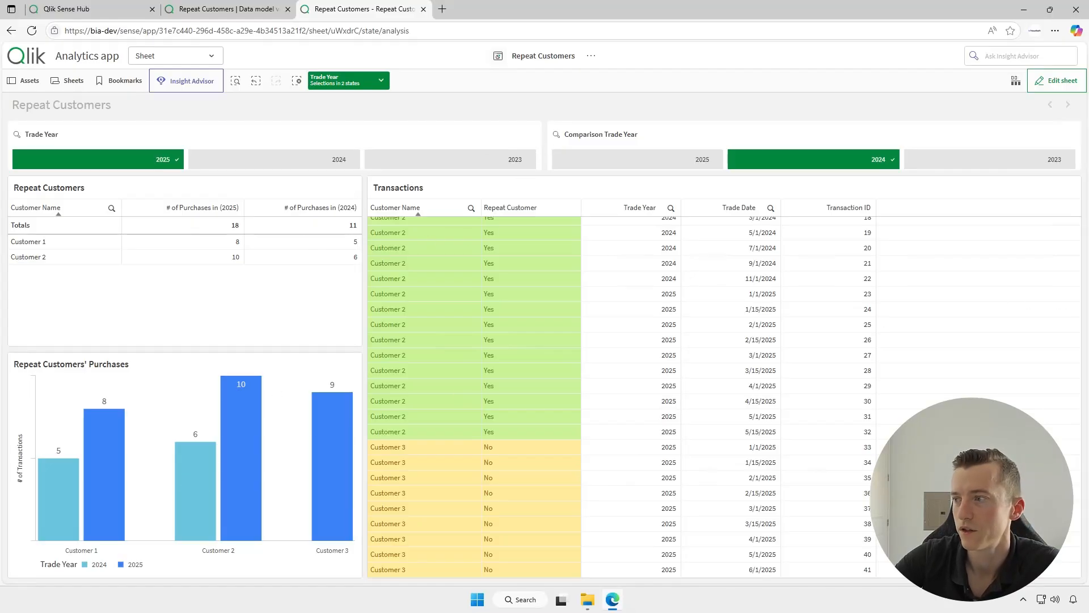
- Switch to the customerVisitsLog workbook in Excel and examine the PAN_NUMBER and TRADE_DATE rows, highlighting the second customer's PAN entries
key(alt+Tab)
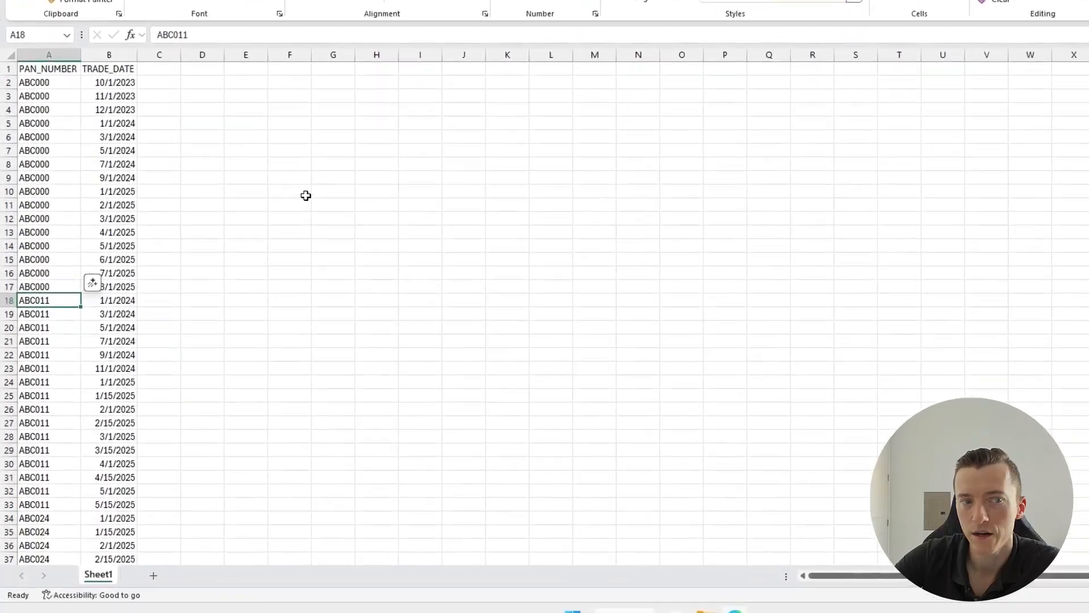
drag(56, 282, 59, 501)
scroll(151, 440, down, 4)
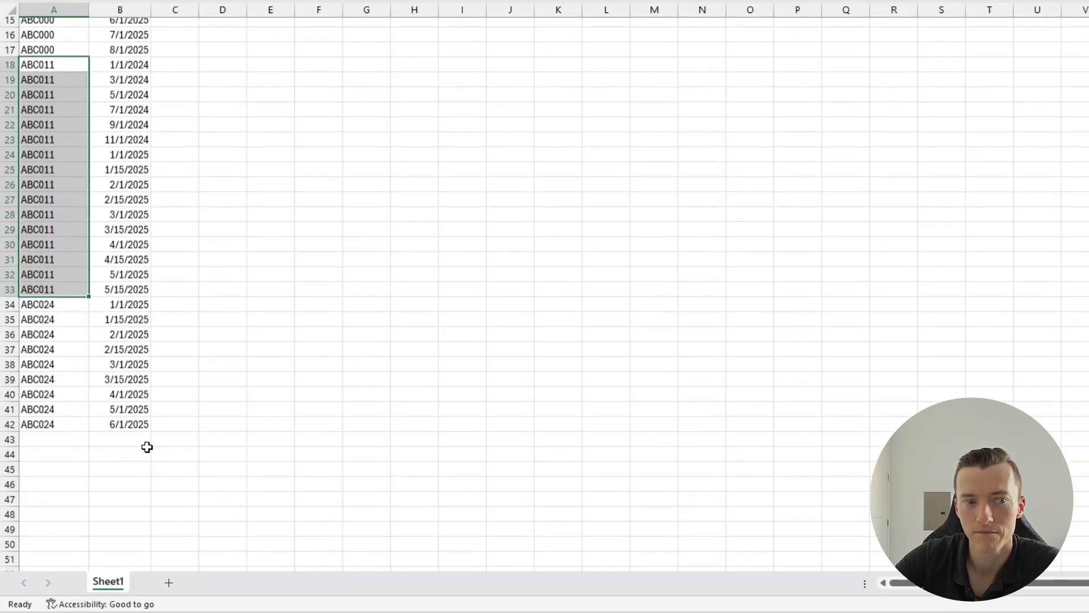
scroll(73, 457, up, 1)
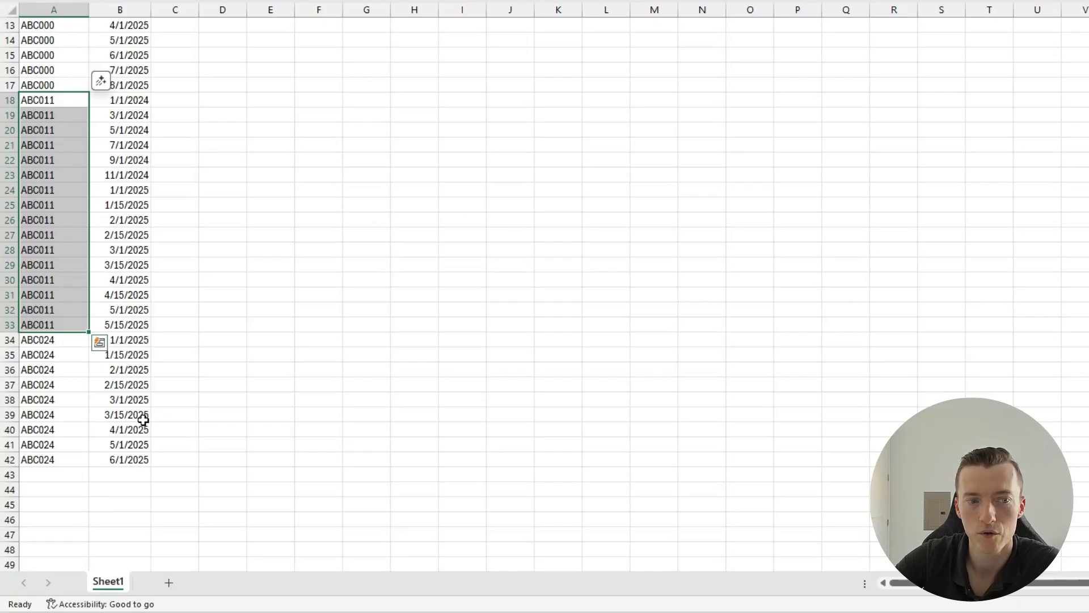
scroll(141, 423, up, 2)
scroll(142, 414, up, 2)
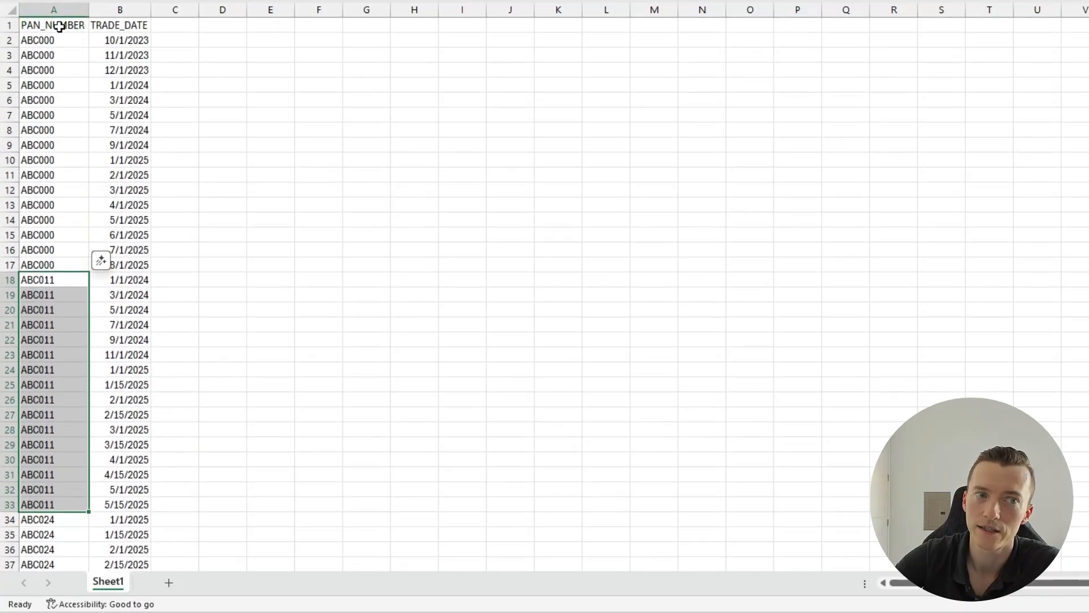
- Inspect the PAN_NUMBER and TRADE_DATE header cells and the empty columns beside them
click(57, 26)
click(133, 25)
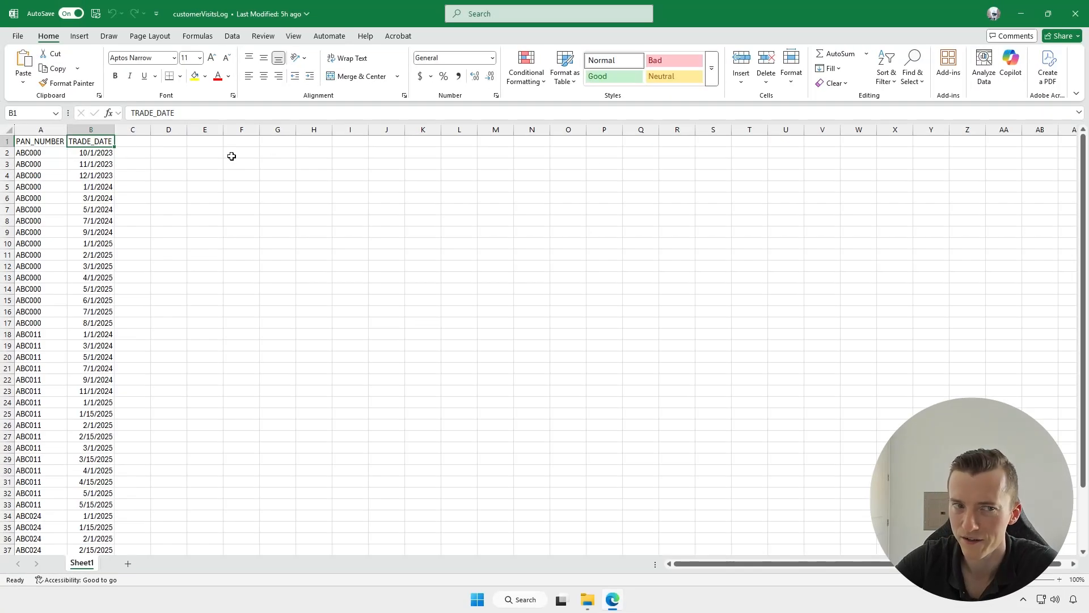
drag(137, 141, 1037, 394)
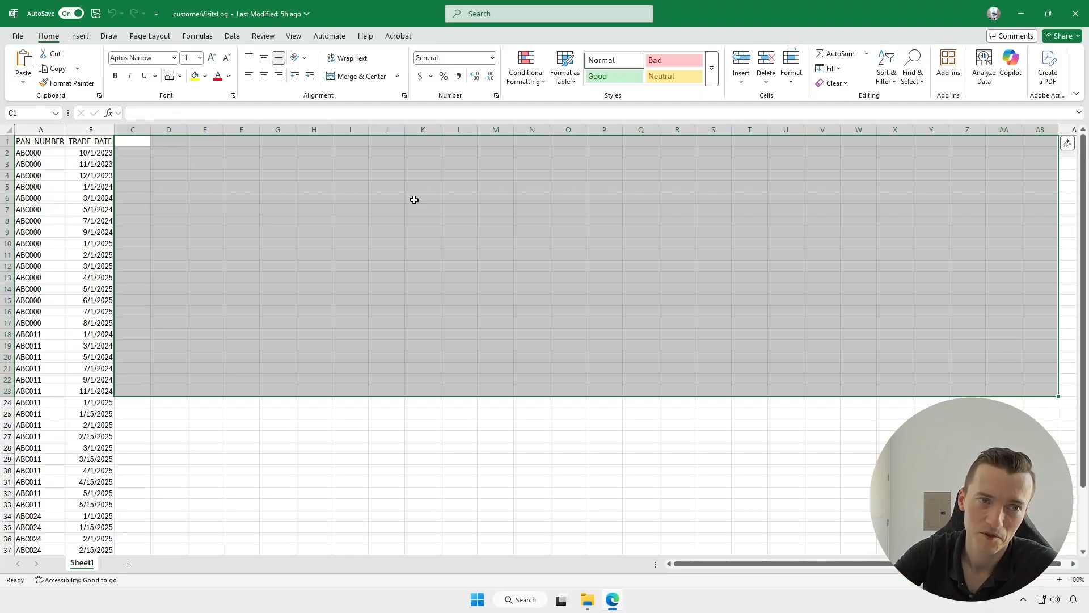
click(83, 141)
click(42, 137)
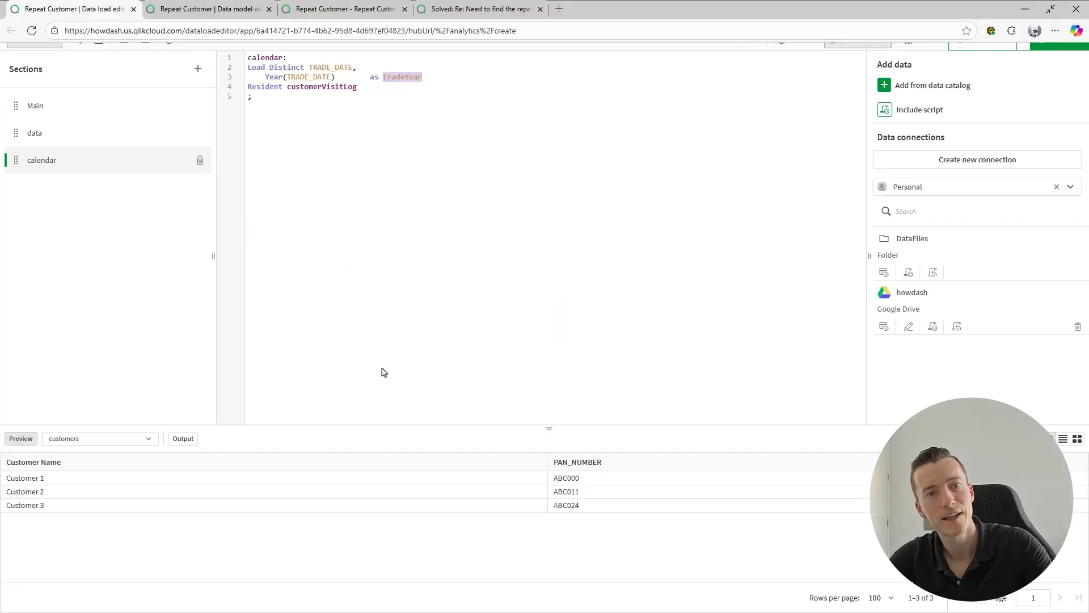
- Switch to Qlik's data load editor and examine the inline customers table with its Customer Name and PAN_NUMBER fields in the data section
click(97, 181)
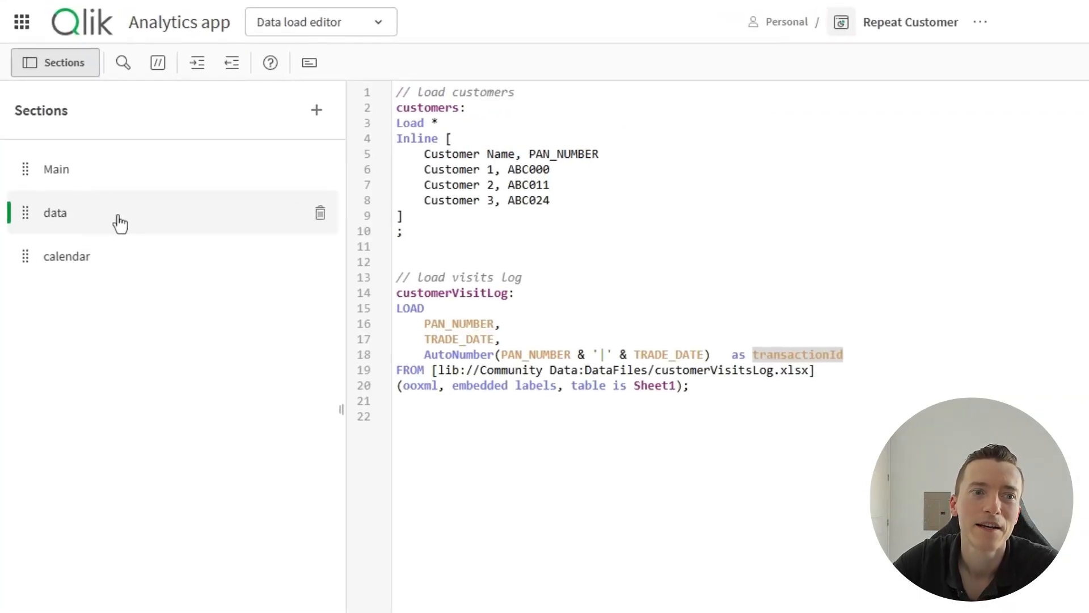
drag(340, 184, 322, 42)
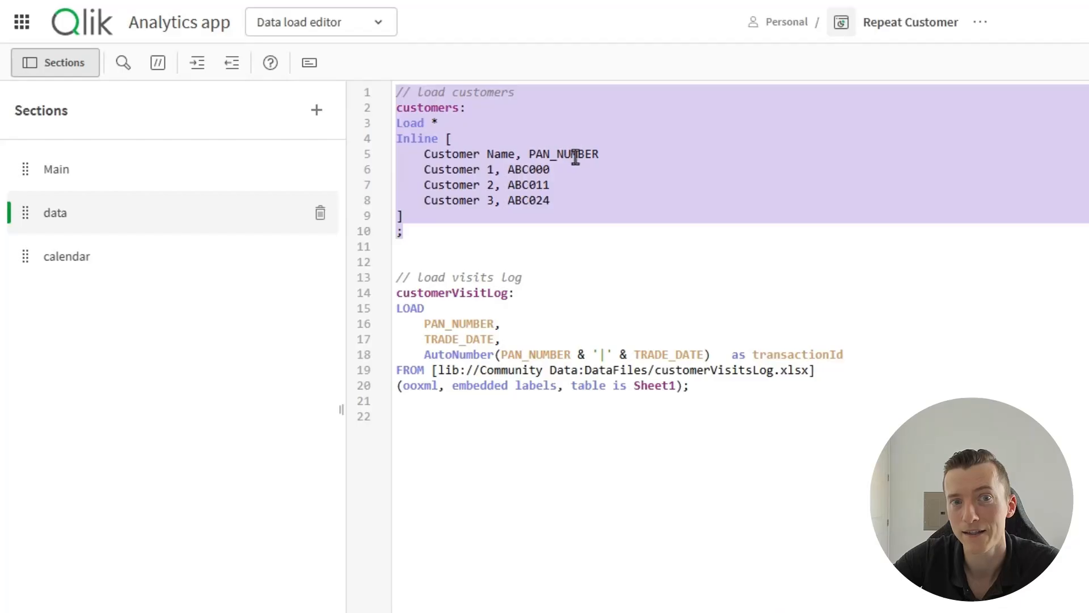
click(592, 154)
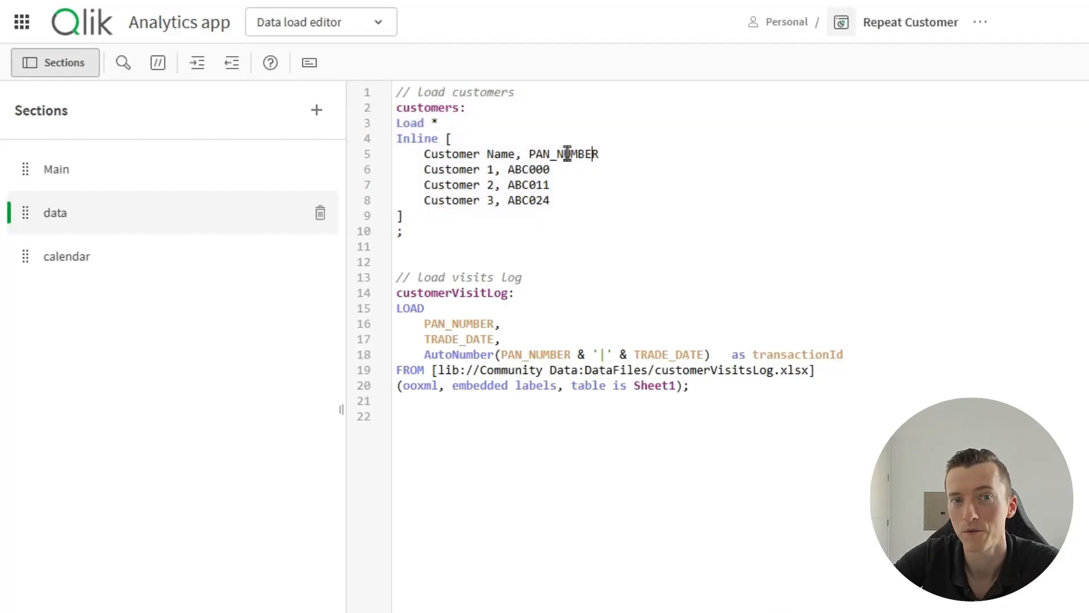
click(467, 154)
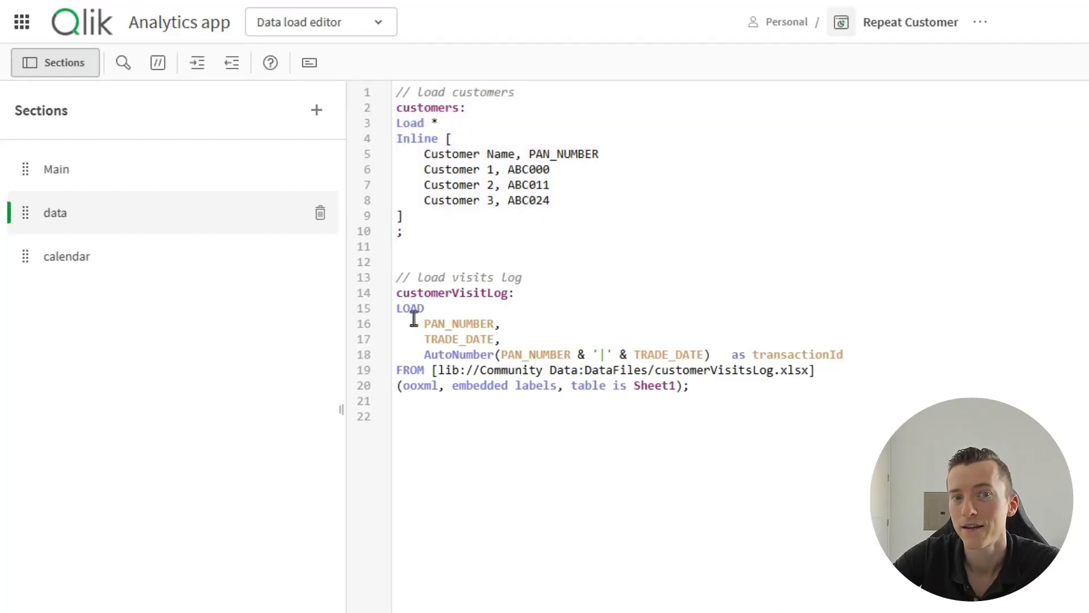
- Review the customerVisitLog load statement against the Excel source file, including the AutoNumber expression that creates transactionId
drag(396, 293, 765, 397)
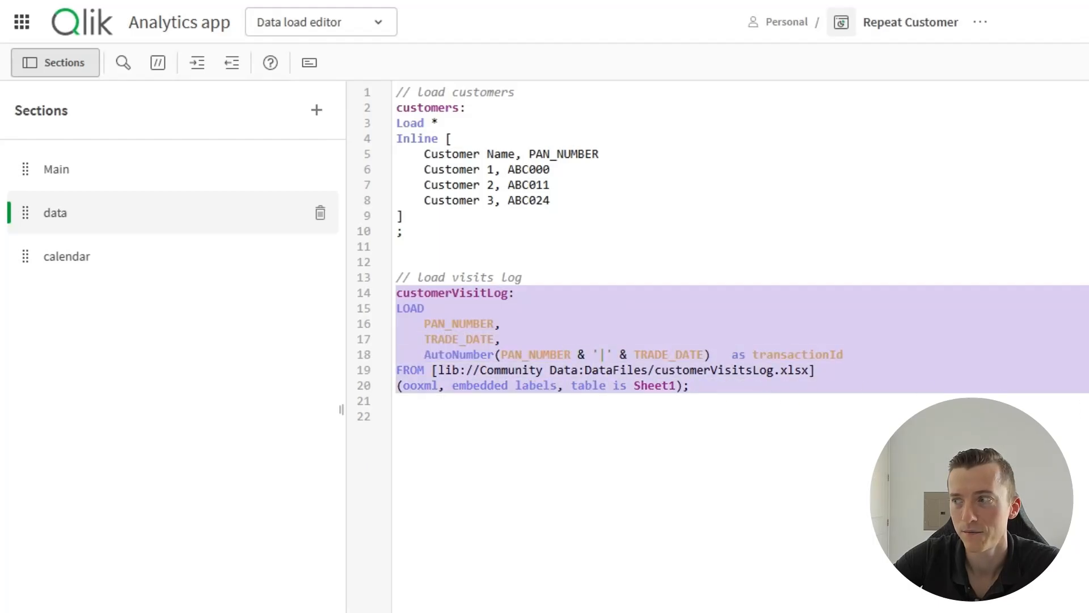
key(alt+Tab)
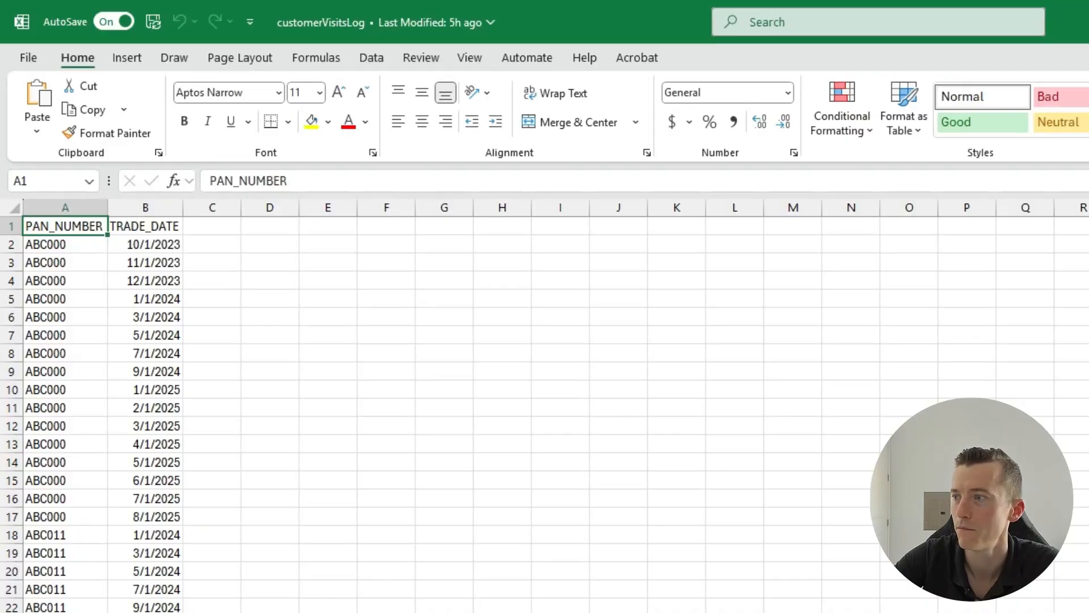
key(alt+Tab)
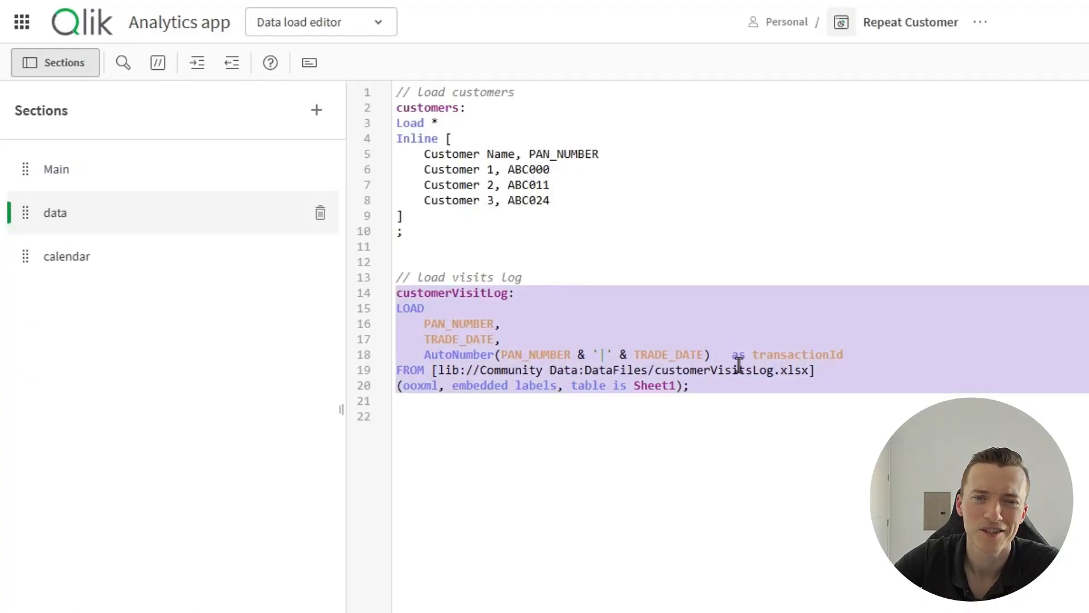
click(714, 400)
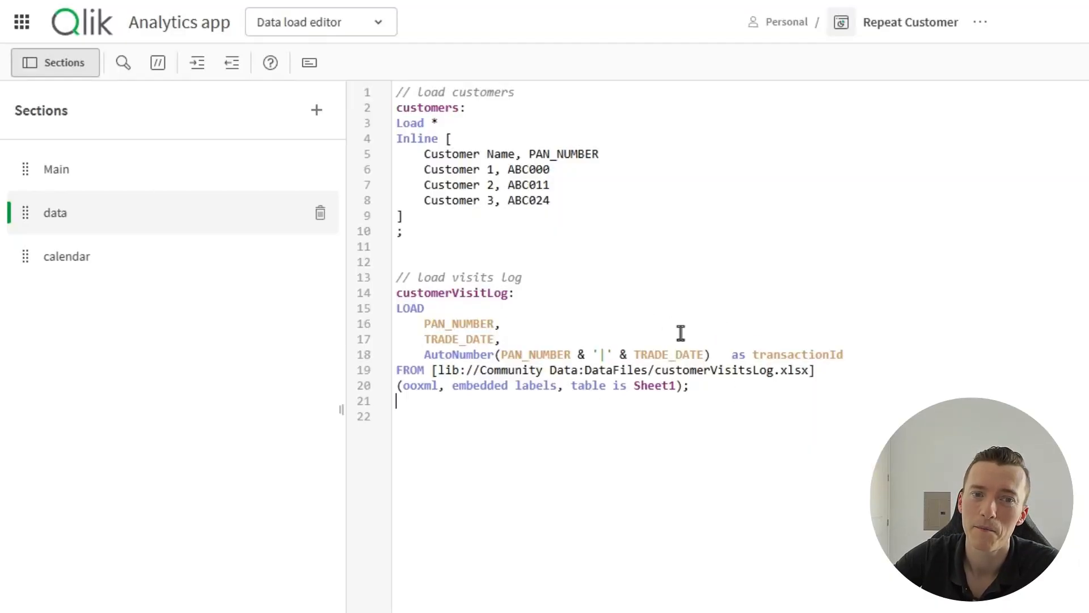
click(542, 354)
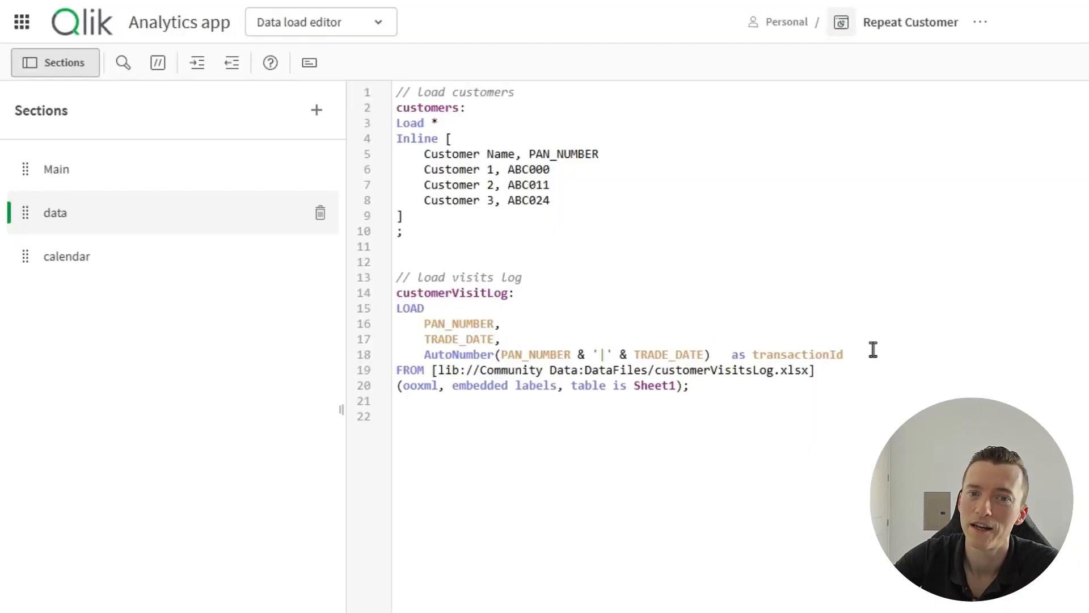
drag(846, 356, 753, 356)
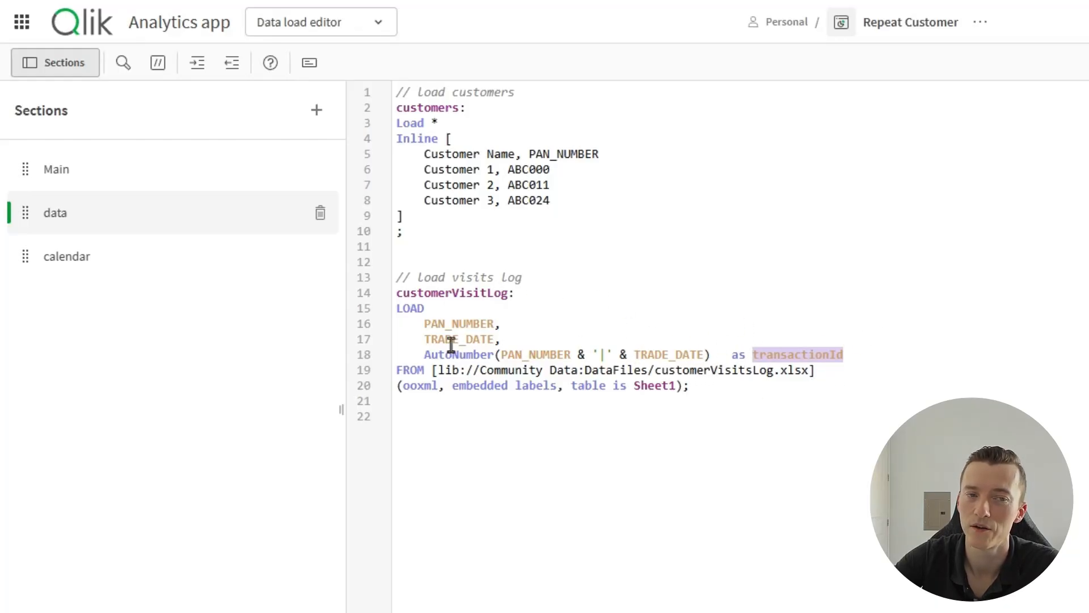
- Examine the calendar section's script, focusing on the distinct TRADE_DATE load and the derived tradeYear field
click(115, 277)
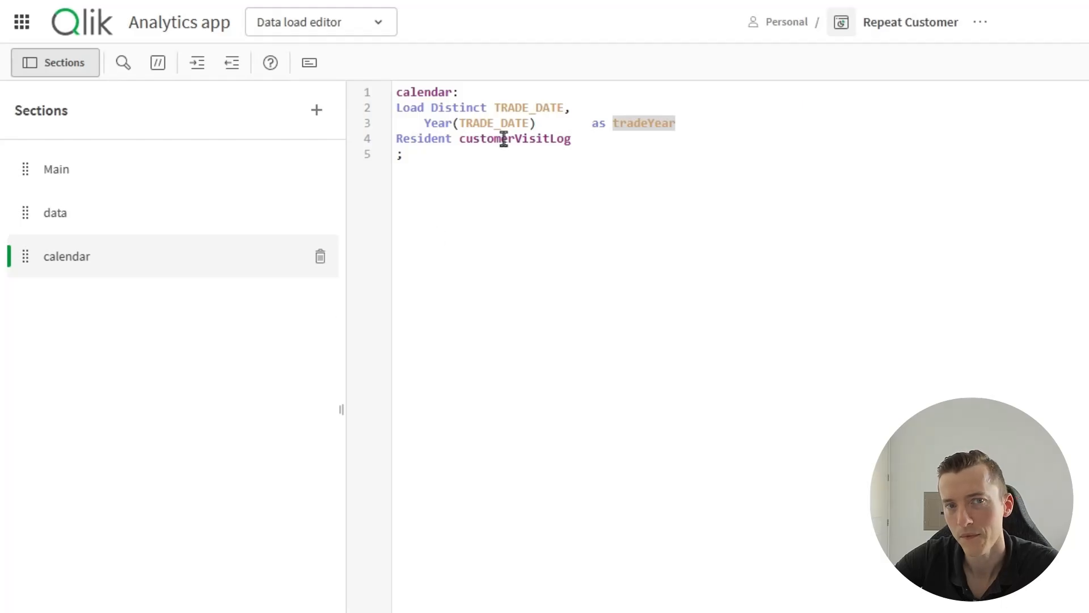
drag(433, 108, 571, 109)
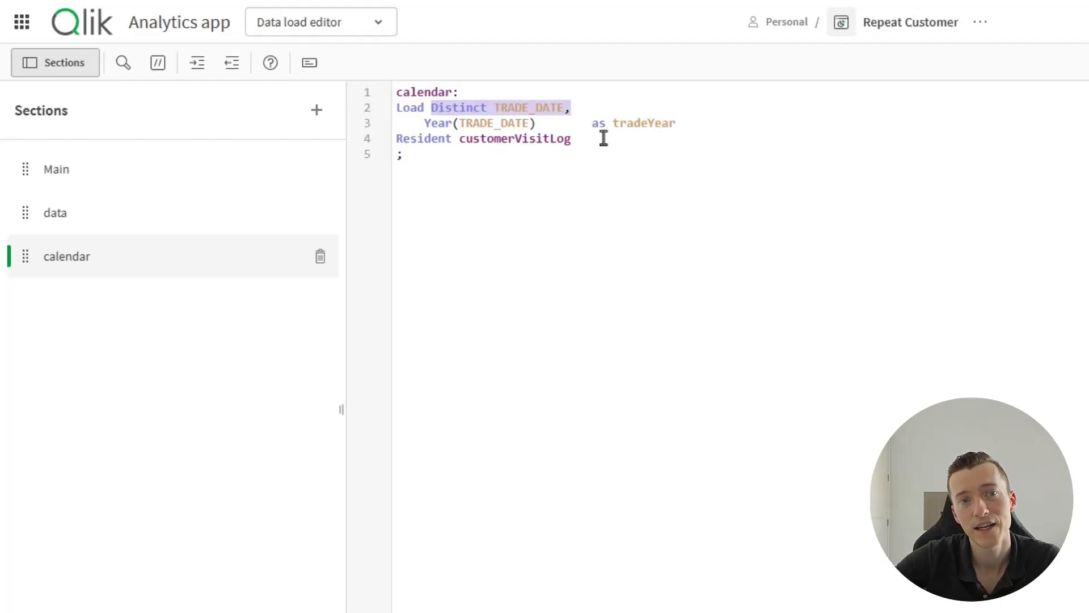
double_click(626, 123)
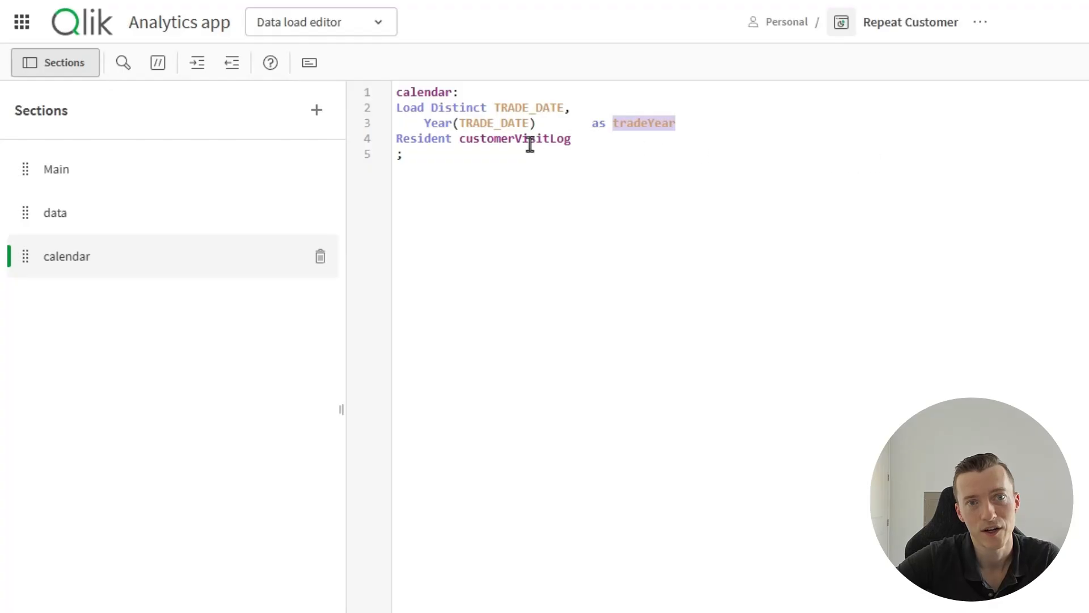
click(415, 99)
- Inspect the data model and preview the records of the customerVisitLog, calendar and customers tables
click(506, 298)
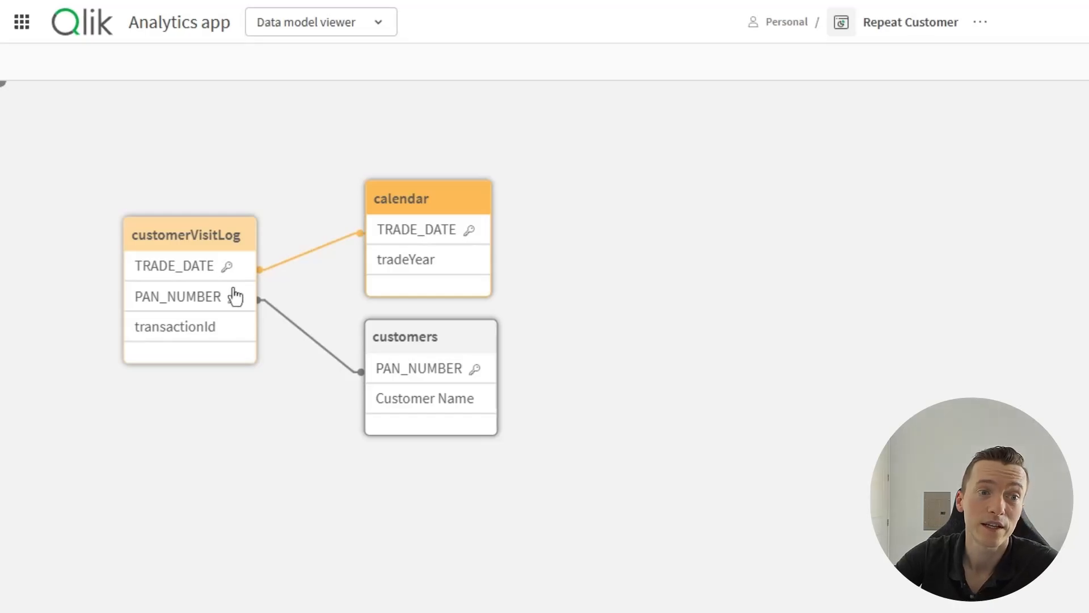
click(187, 256)
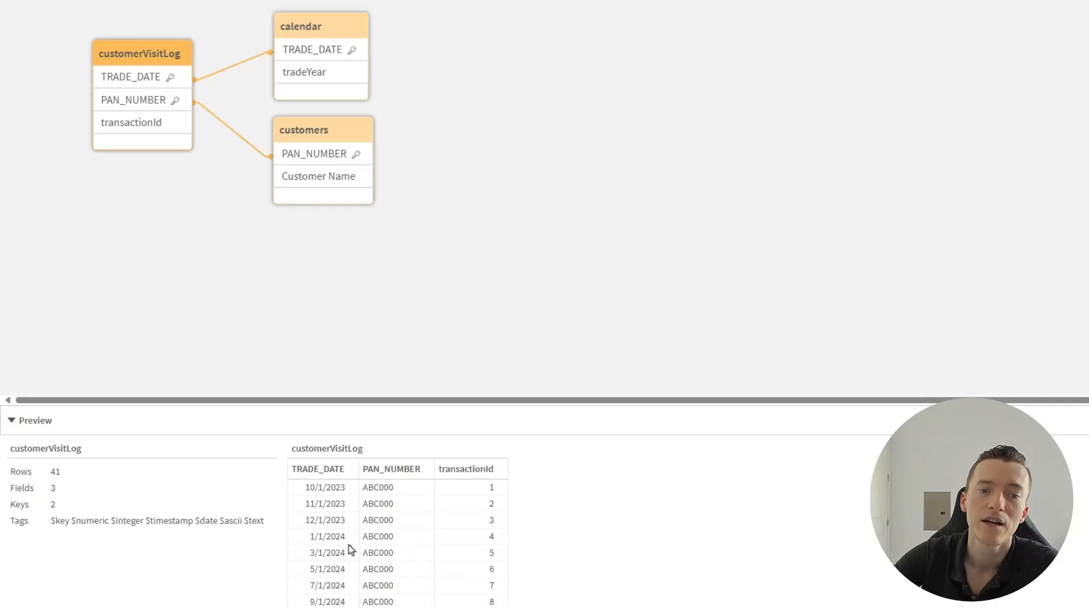
scroll(355, 551, down, 10)
scroll(361, 553, up, 10)
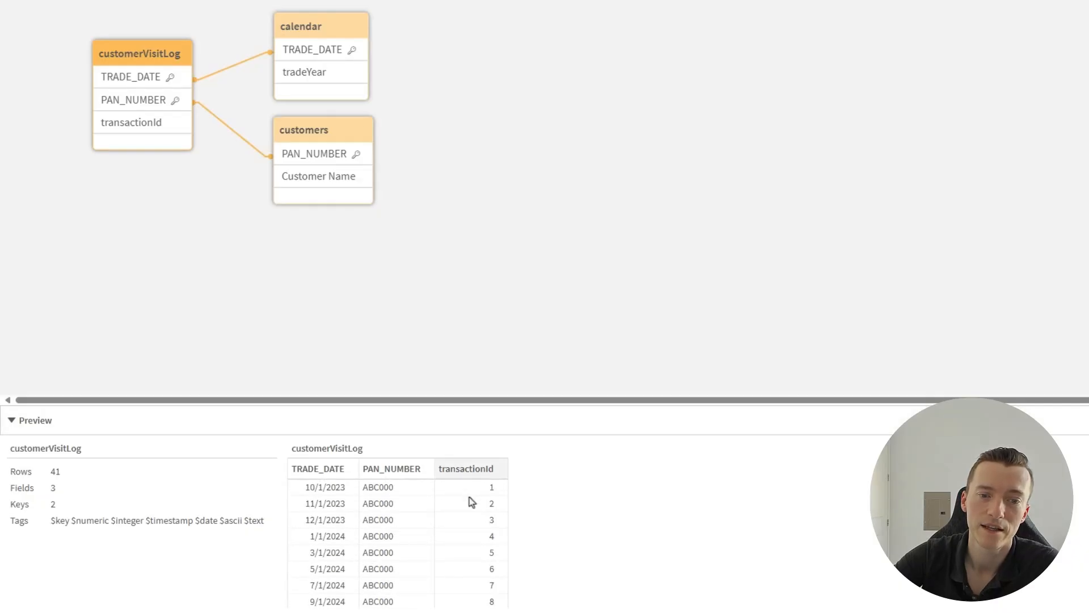
click(328, 39)
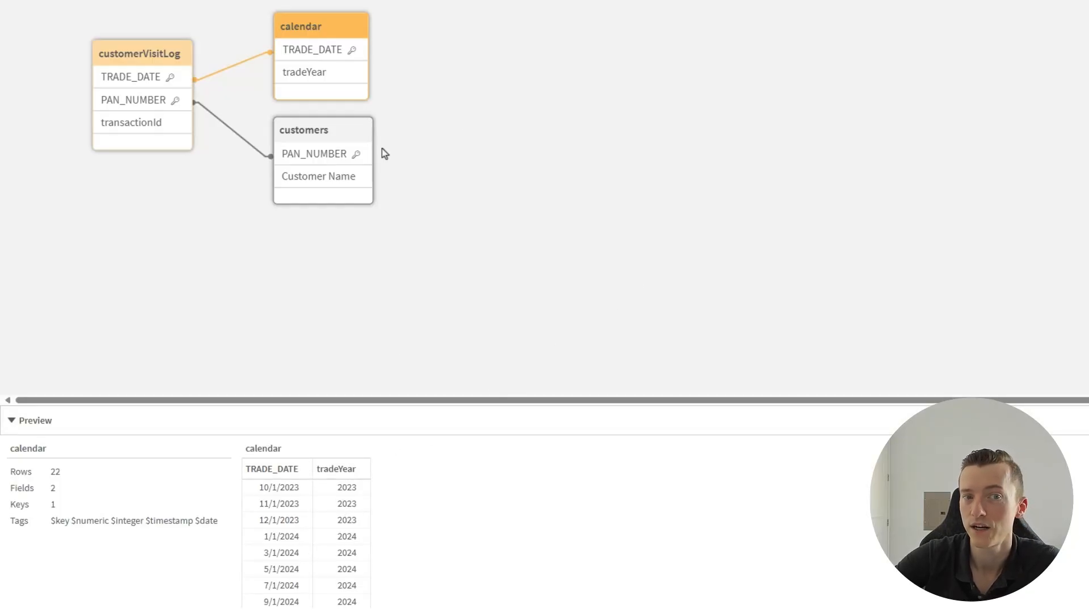
click(338, 134)
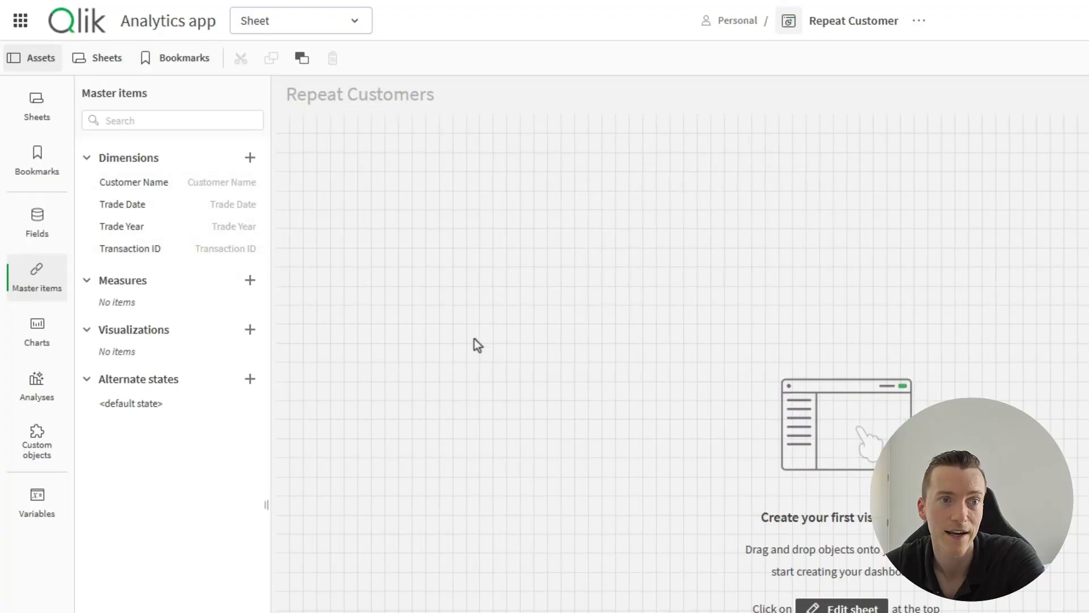
- Open the variables list for the empty Repeat Customers sheet
click(51, 513)
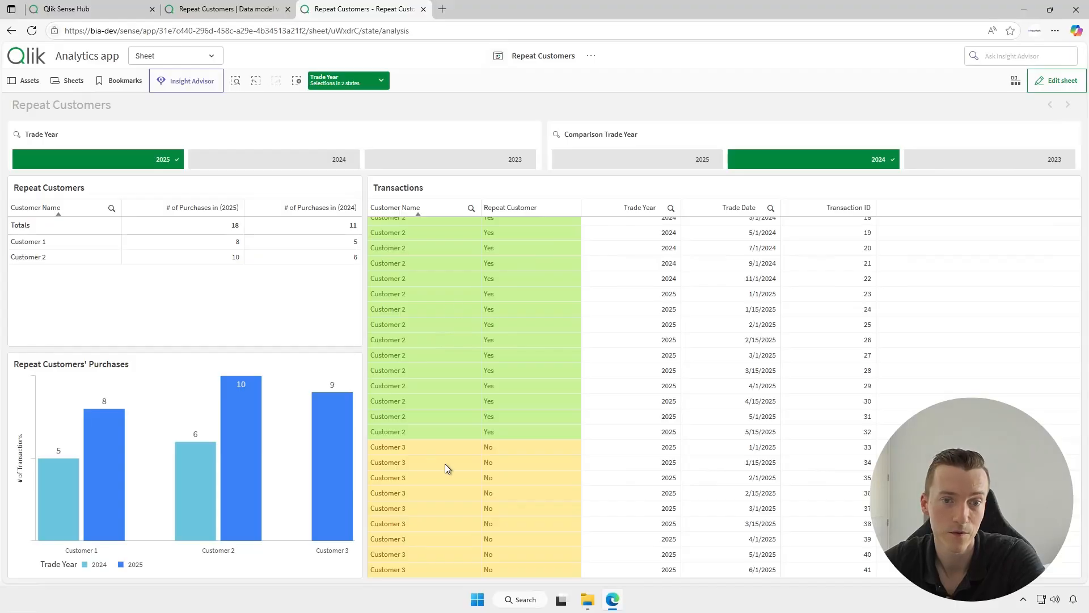
- Review the customer rows and Repeat Customer values in the Transactions table of the finished Repeat Customers sheet
scroll(477, 367, up, 5)
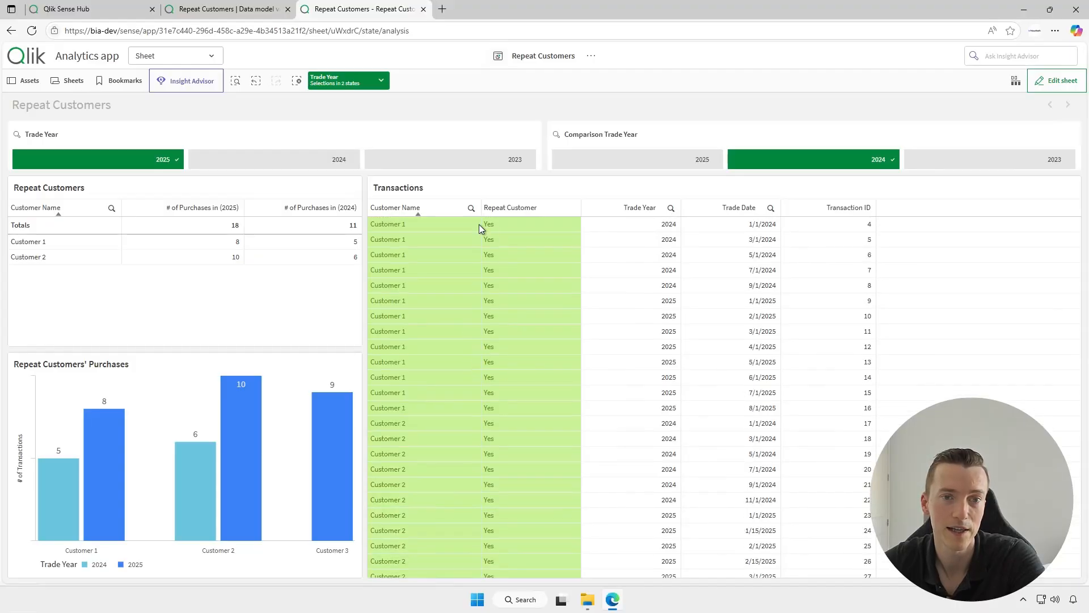
scroll(476, 315, down, 5)
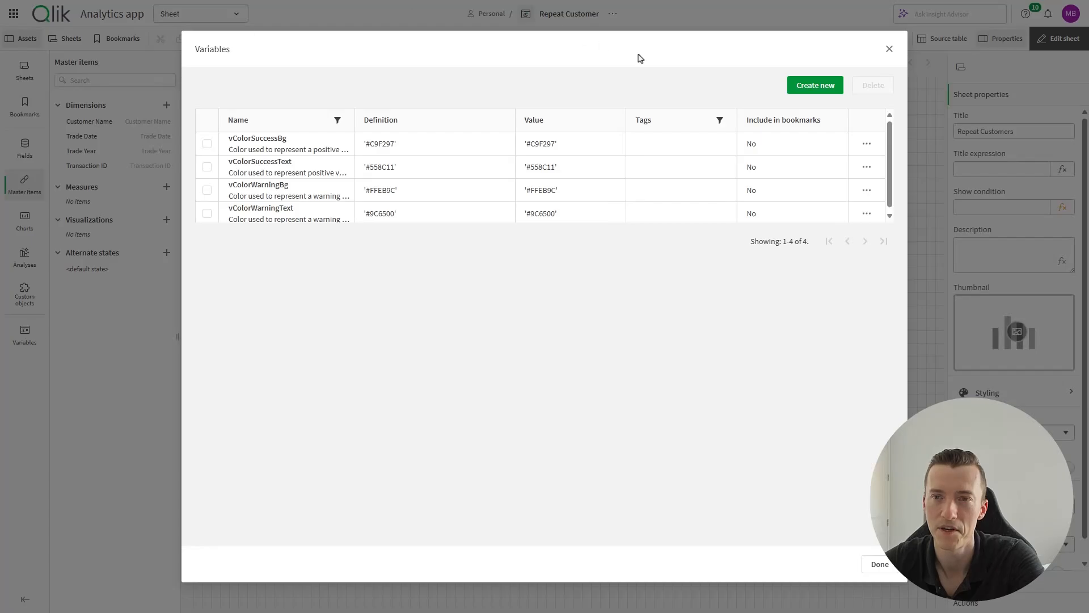
- Close the variables list and create a new alternate state named "alt"
click(888, 52)
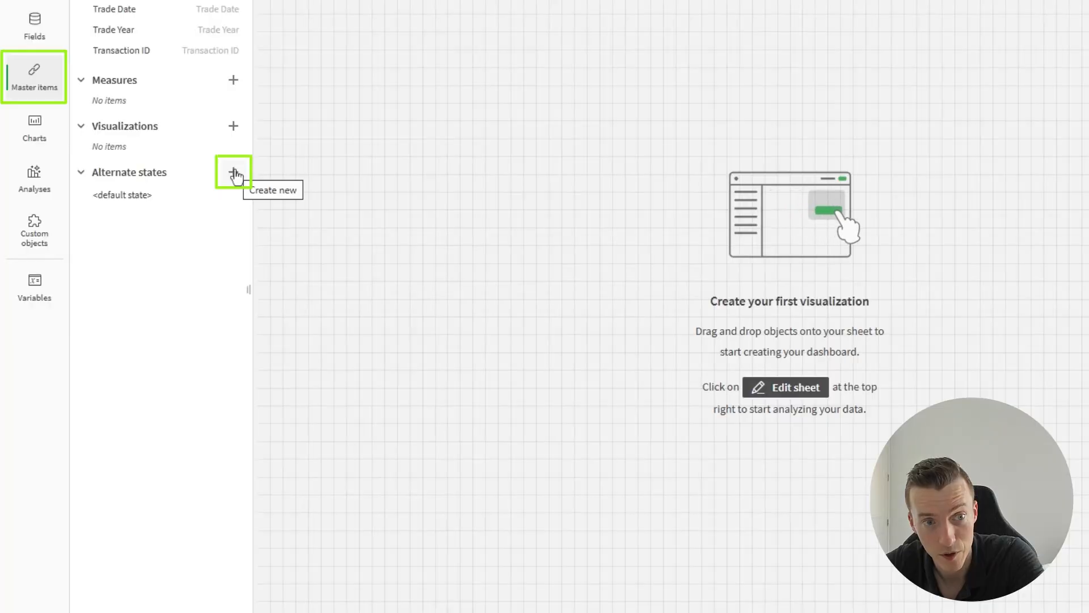
click(233, 173)
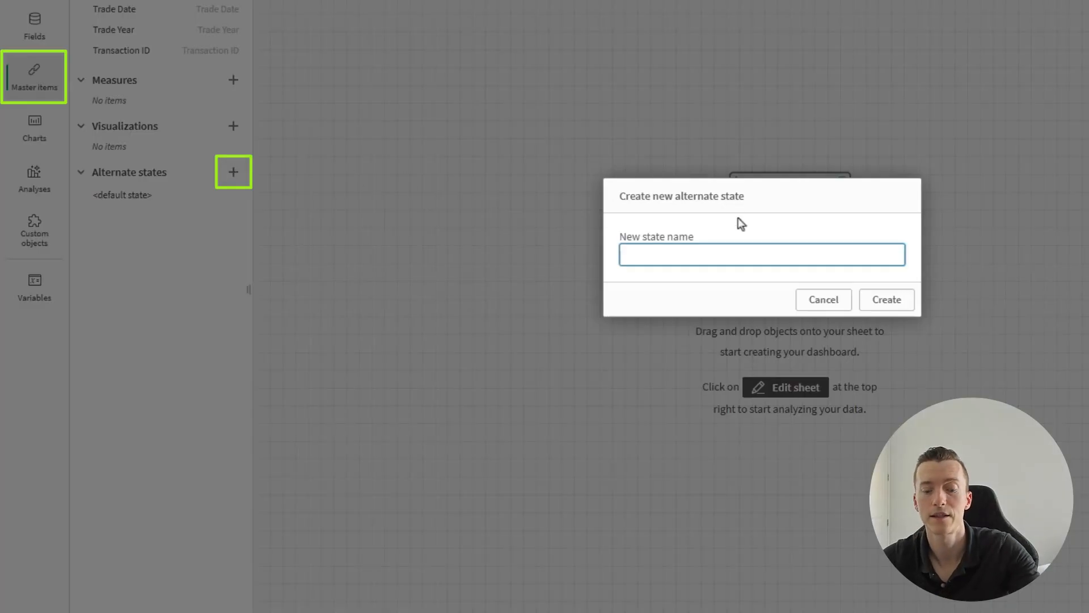
text(alt)
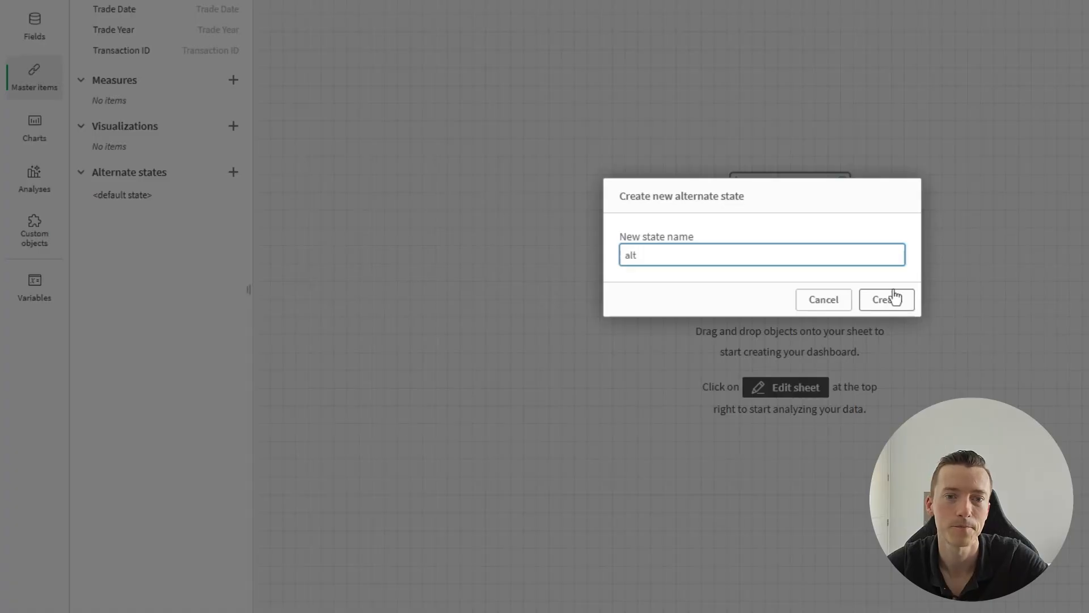
drag(652, 254, 601, 257)
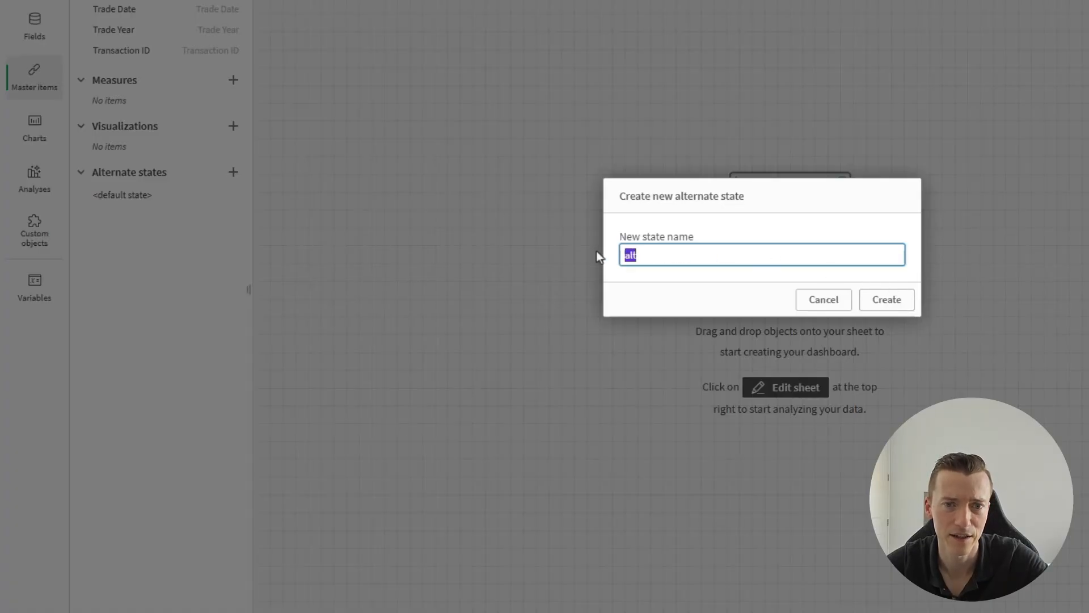
click(673, 257)
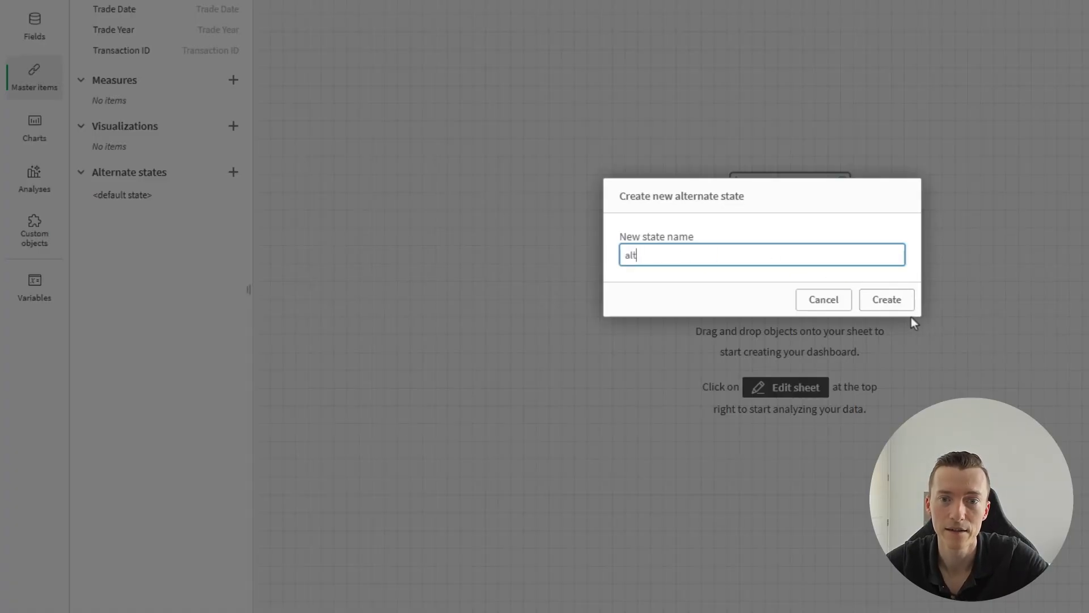
click(896, 300)
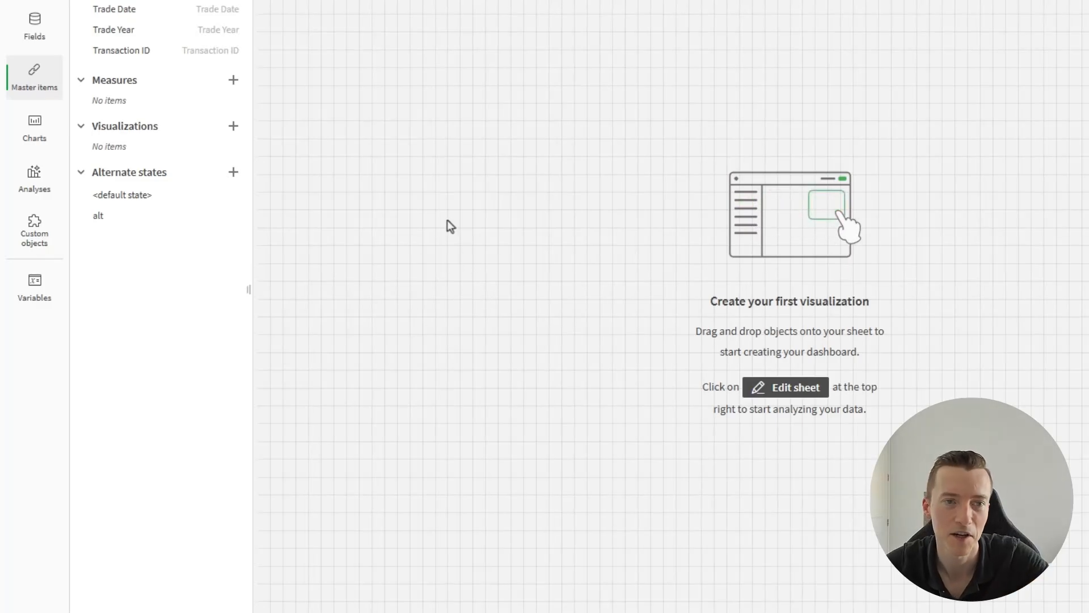
- Add a filter pane to the empty Repeat Customers sheet with the Trade Year dimension as its listbox
click(31, 142)
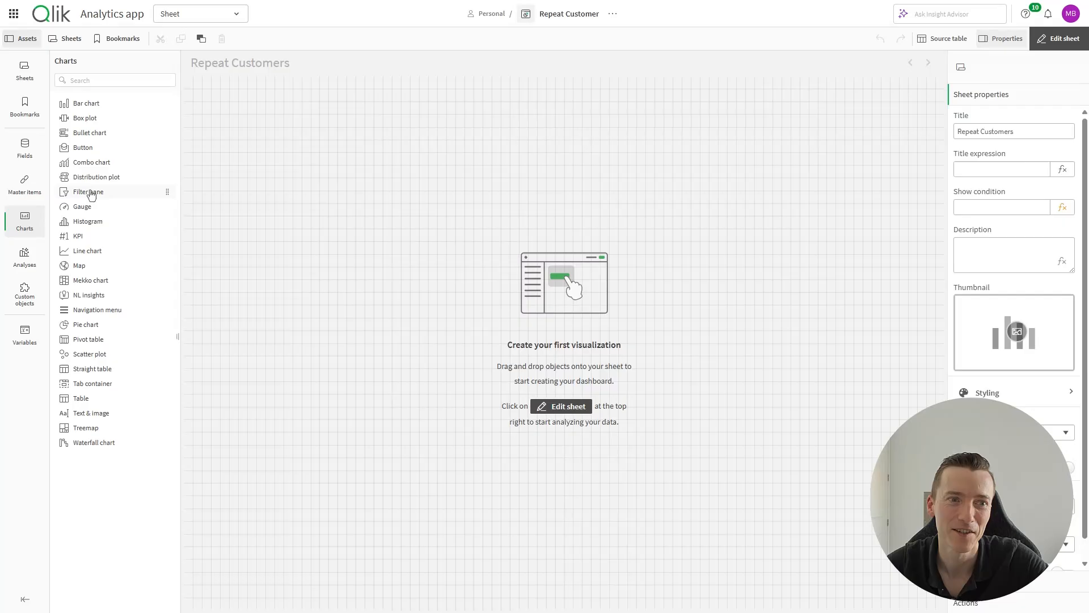
drag(91, 195, 345, 150)
click(380, 249)
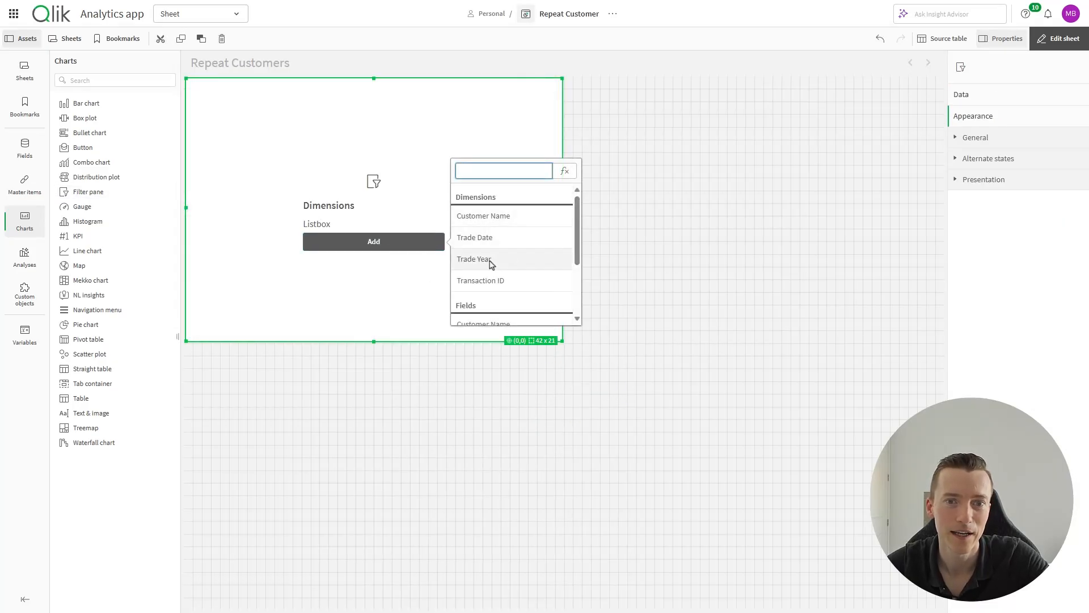
click(492, 265)
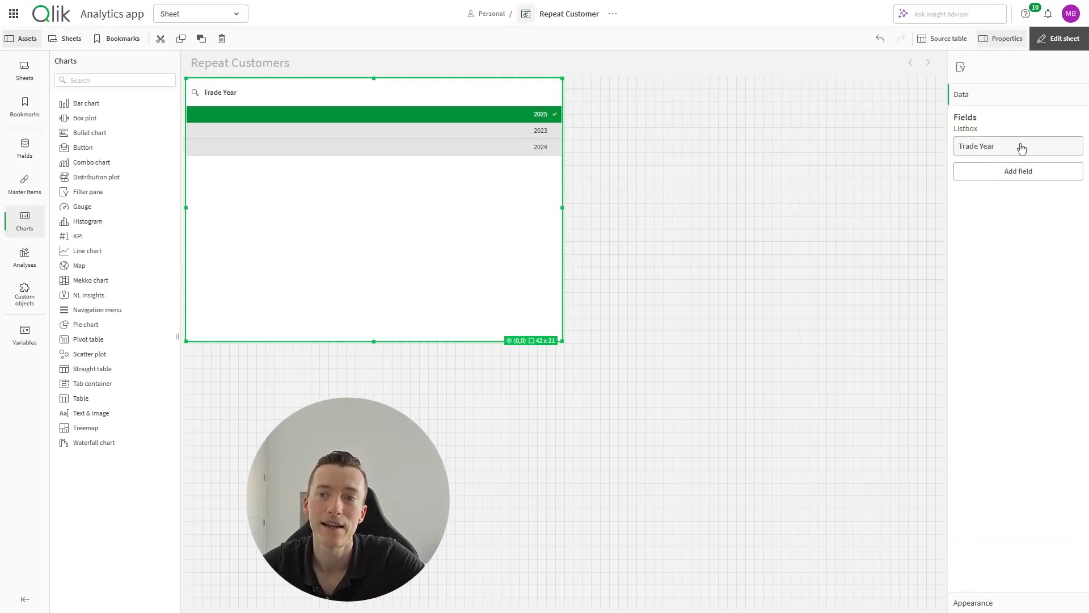
- Show the Trade Year listbox data in a grid and shrink the filter pane to 42 x 5 grid cells
click(1022, 149)
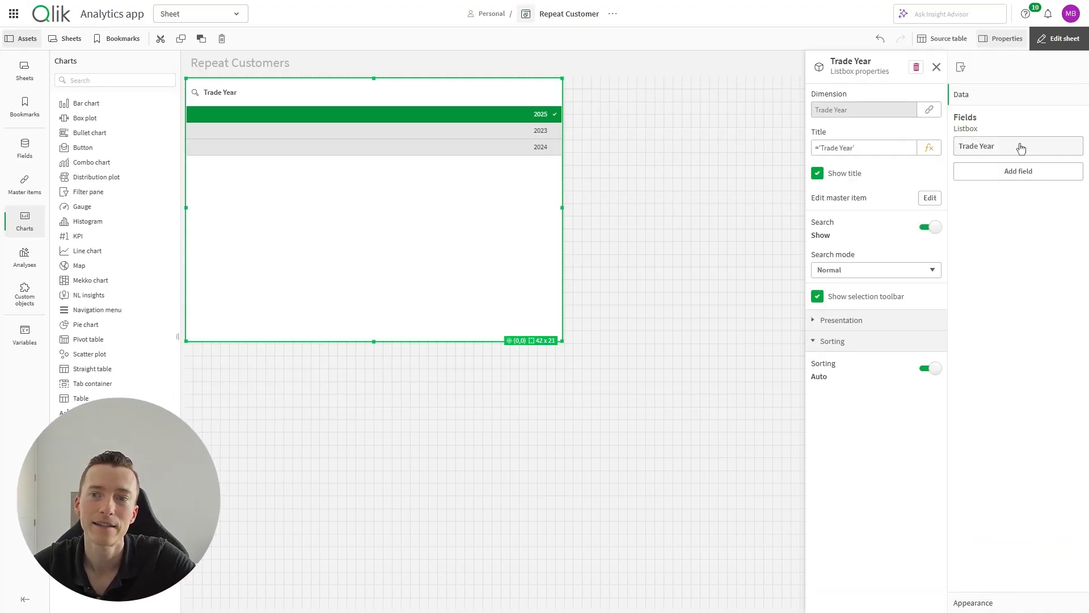
click(848, 322)
click(901, 546)
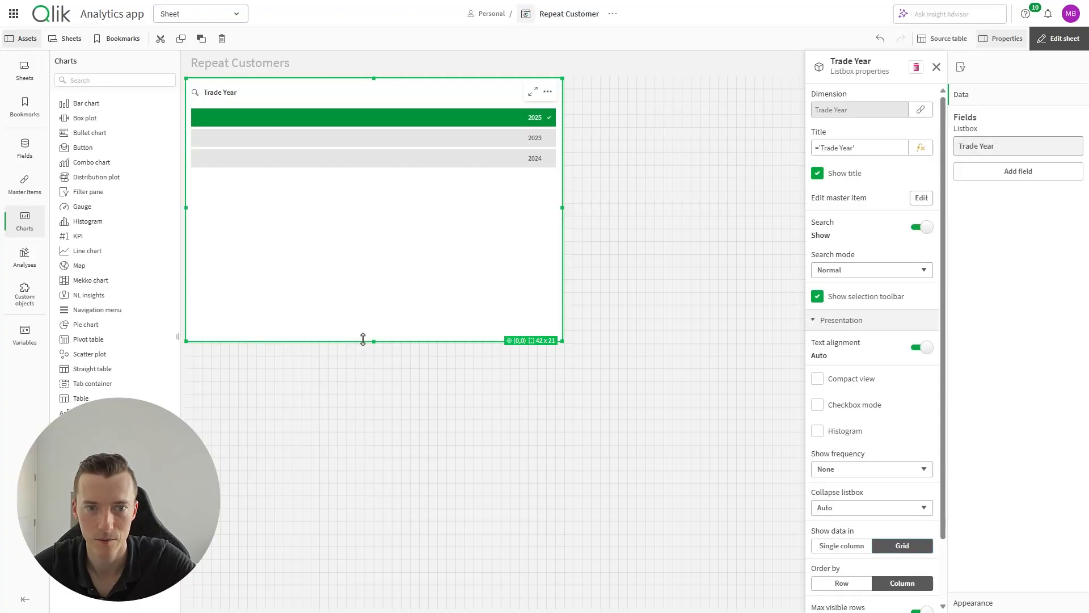
drag(363, 339, 411, 143)
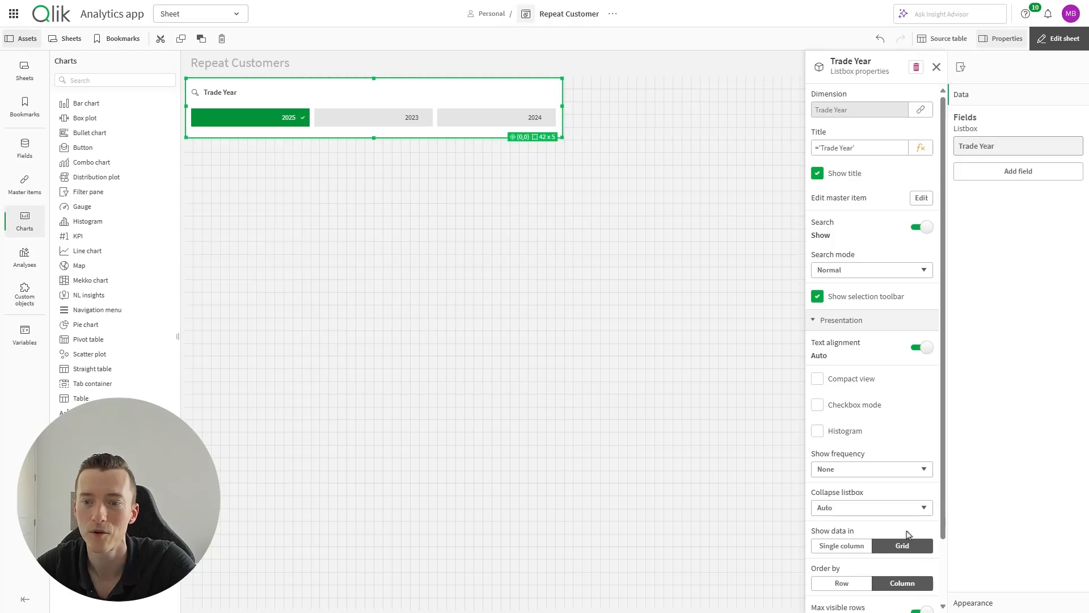
scroll(910, 497, down, 2)
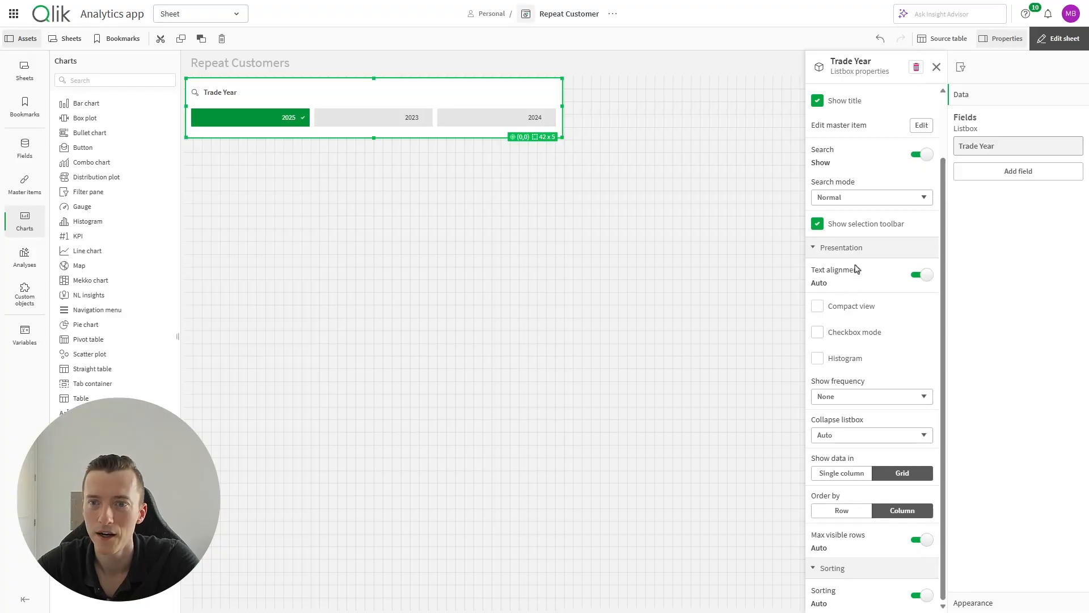
- Set the Trade Year listbox to custom sorting, numerically descending only, without sorting by state or alphabetically
click(864, 248)
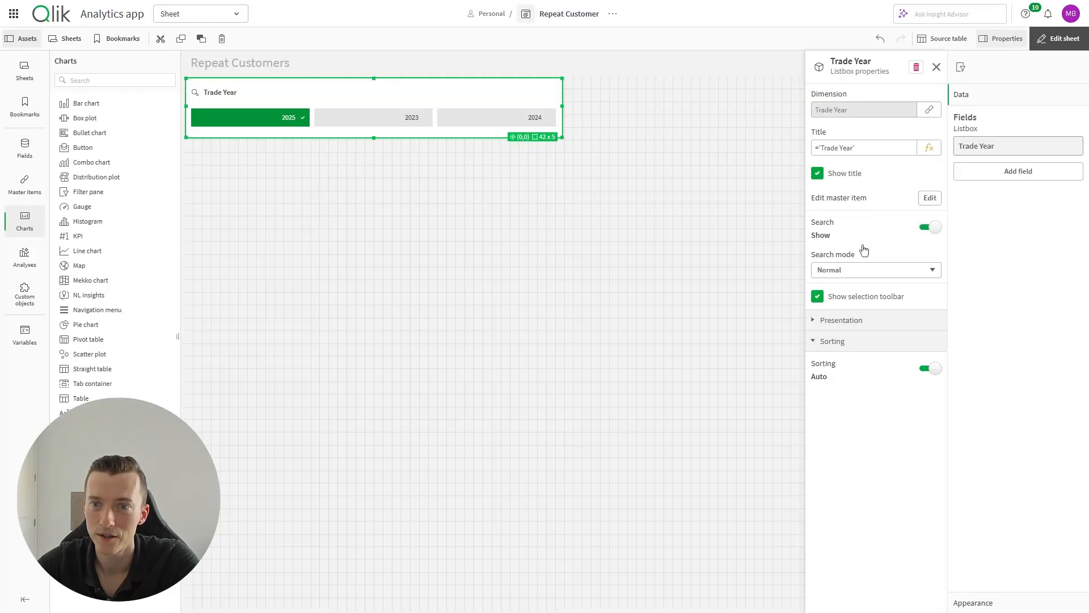
click(935, 370)
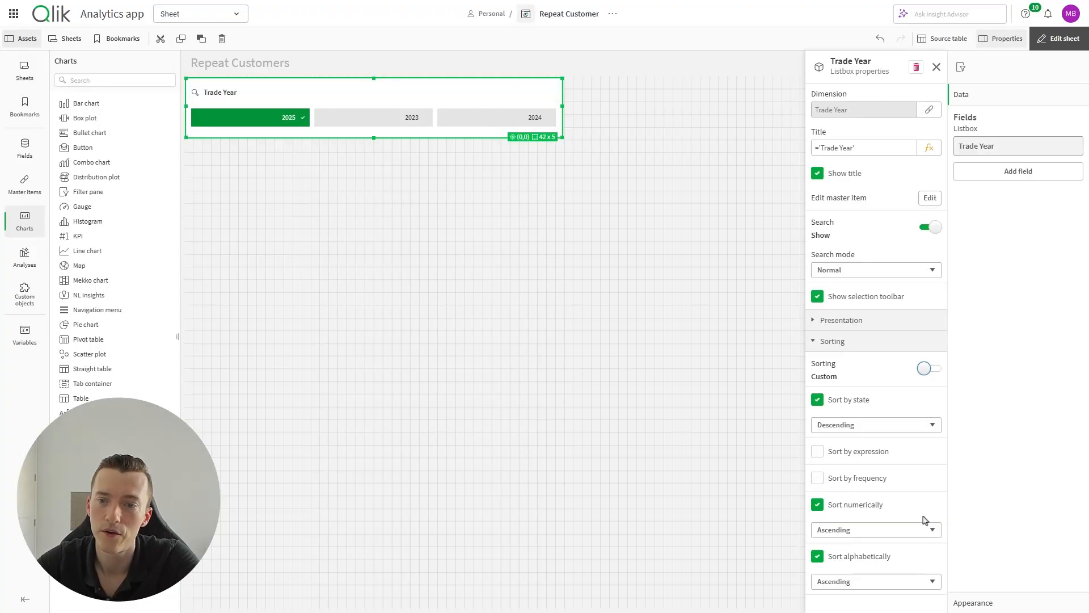
click(845, 401)
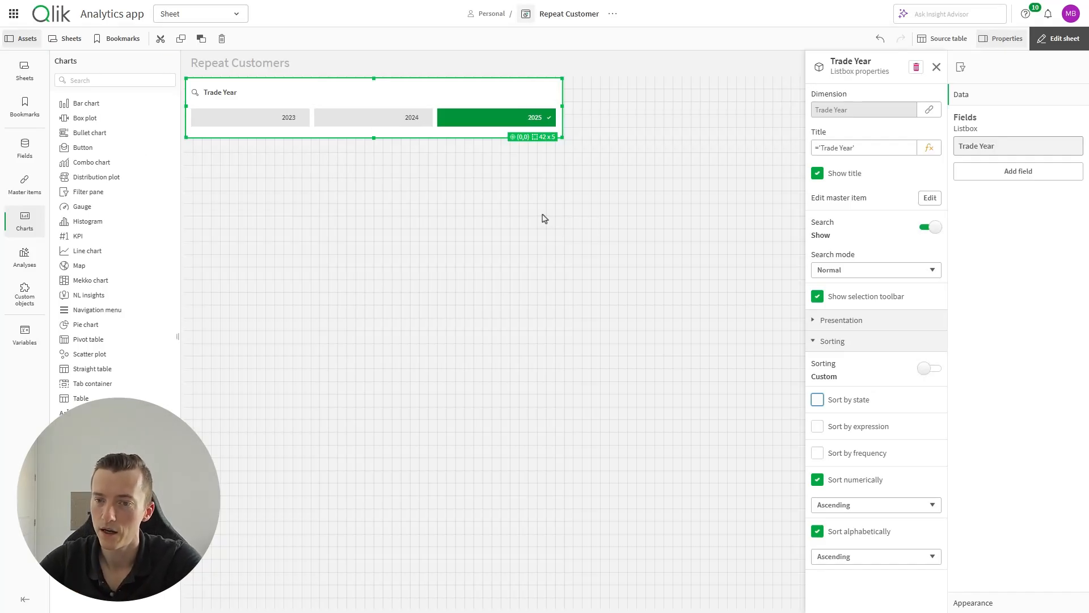
click(850, 536)
click(879, 505)
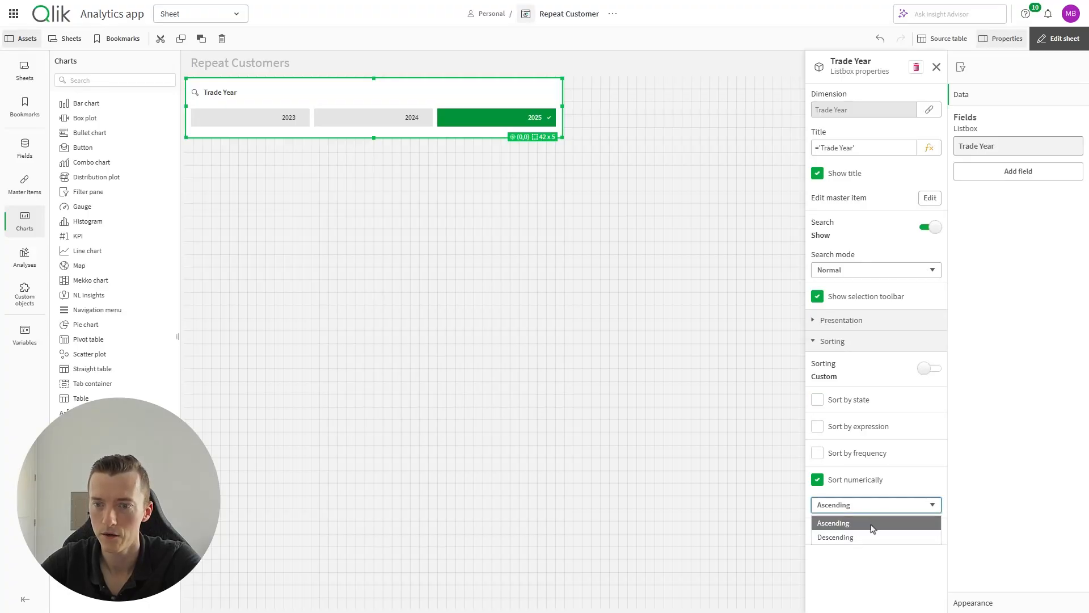
click(866, 540)
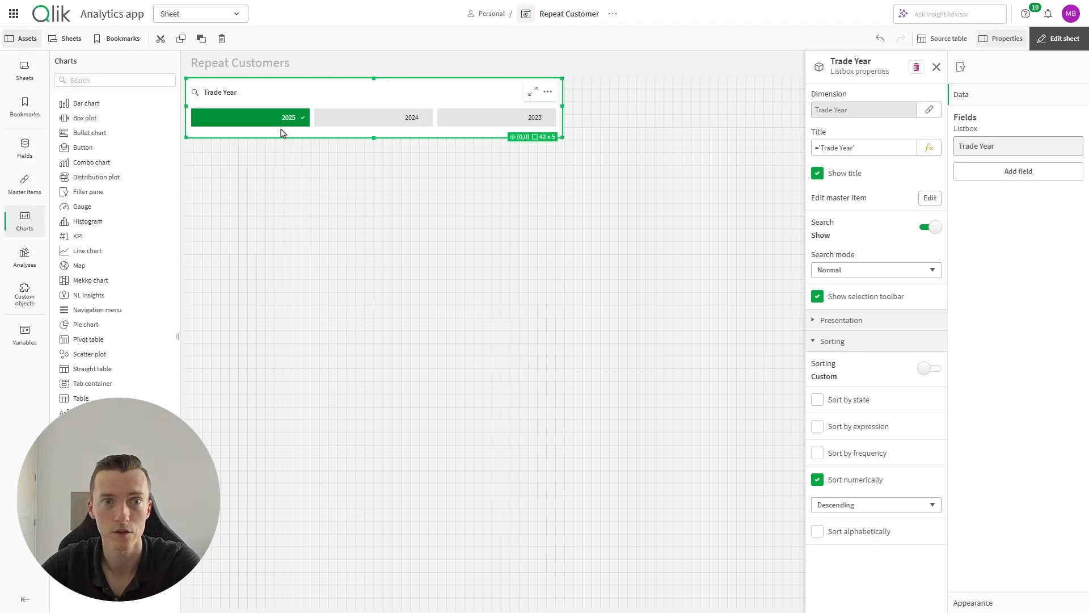
click(837, 346)
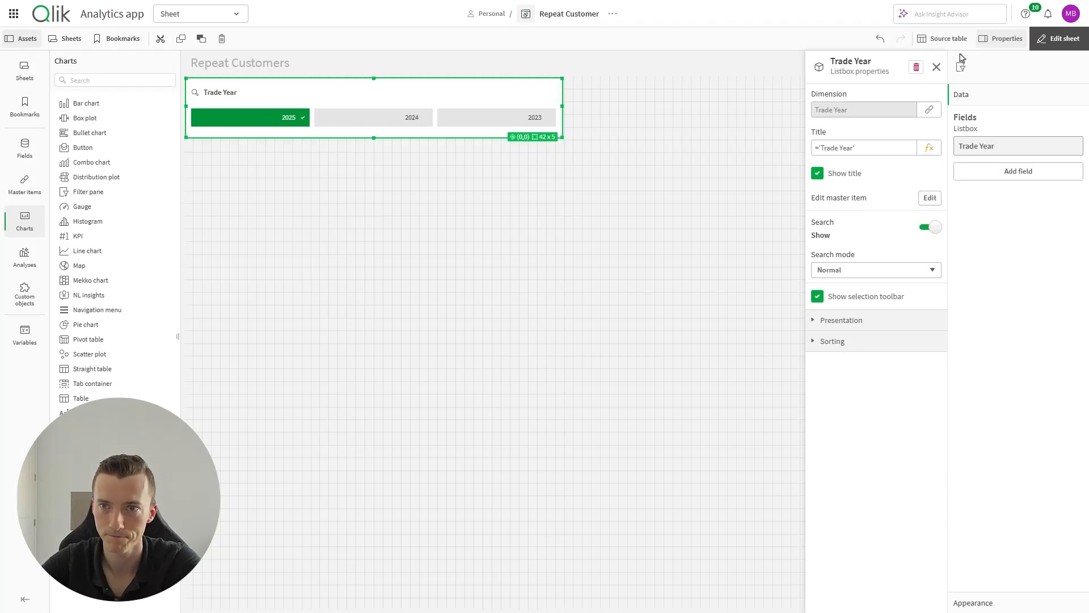
click(937, 67)
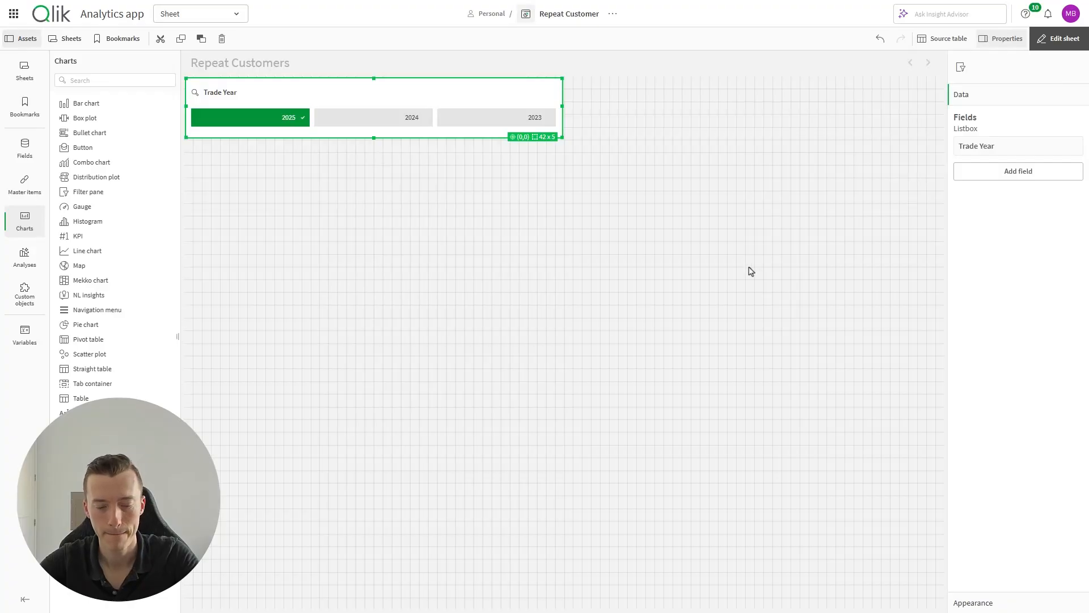
- Duplicate the Trade Year filter pane beside the original and shrink the copy to 42 x 5 grid cells
click(845, 338)
key(ctrl+v)
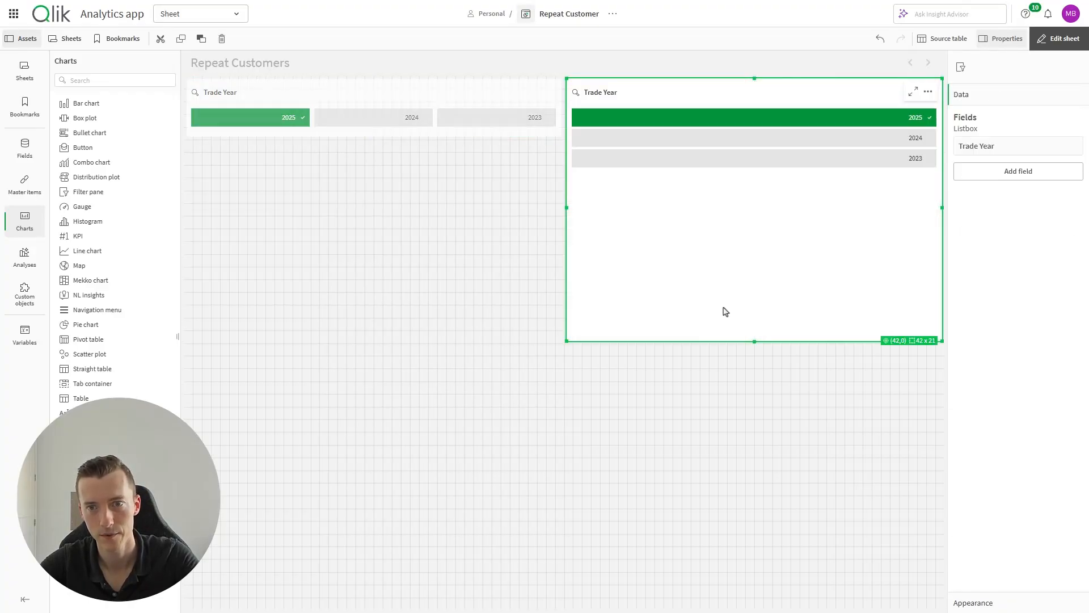
drag(754, 342, 755, 141)
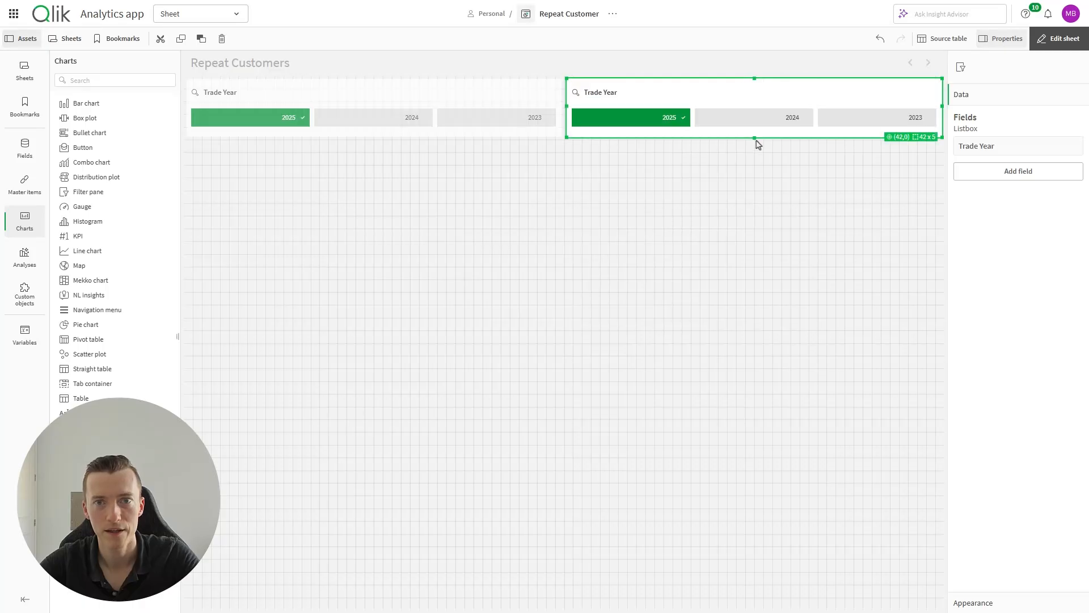
- Change the duplicated listbox's title expression to ='Comparison Trade Year'
click(1008, 149)
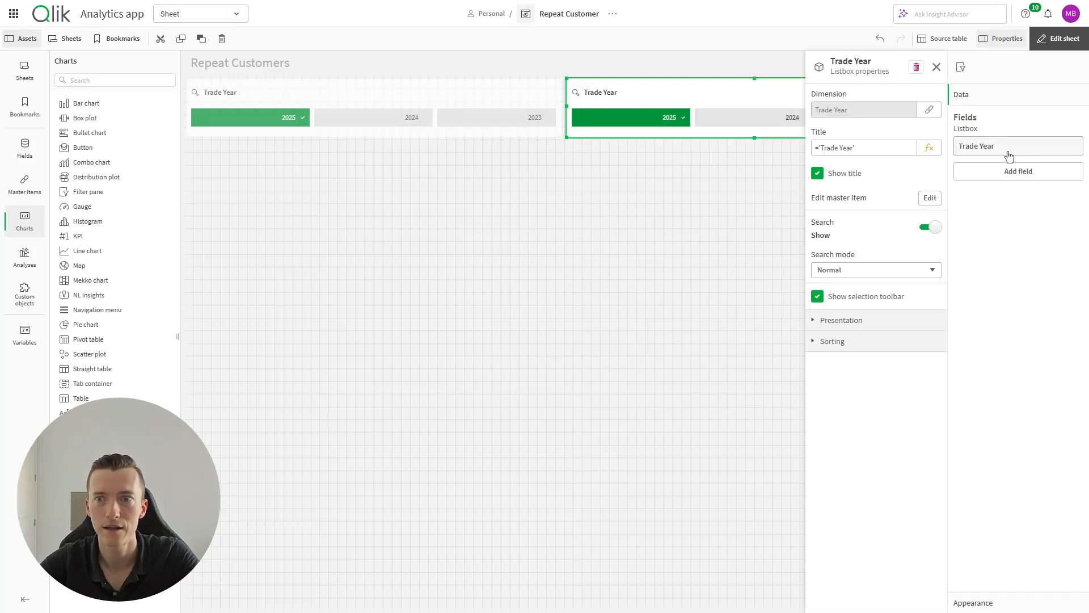
click(841, 148)
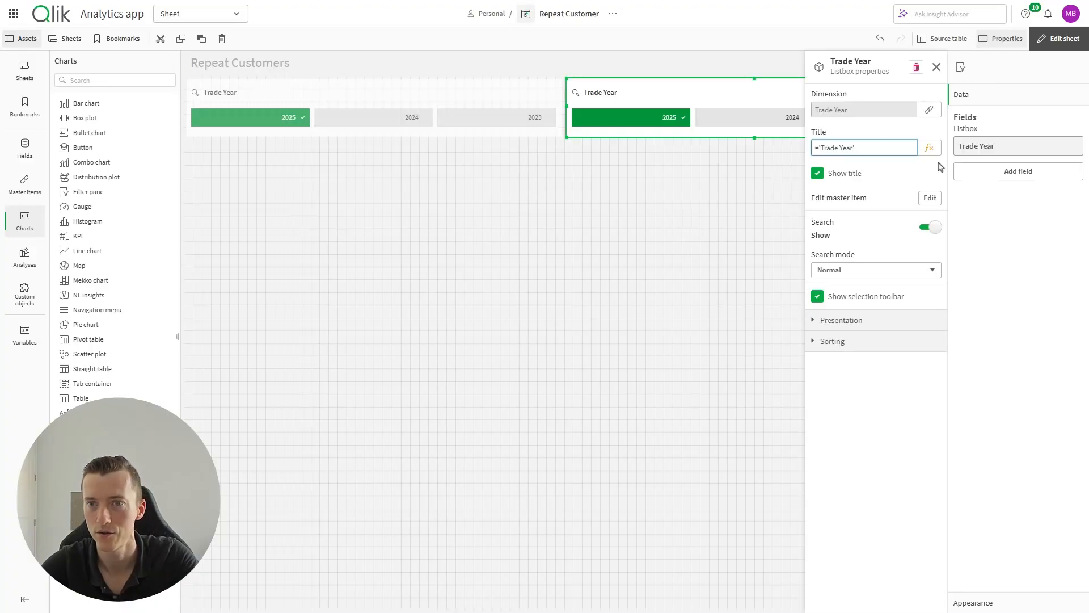
text(C)
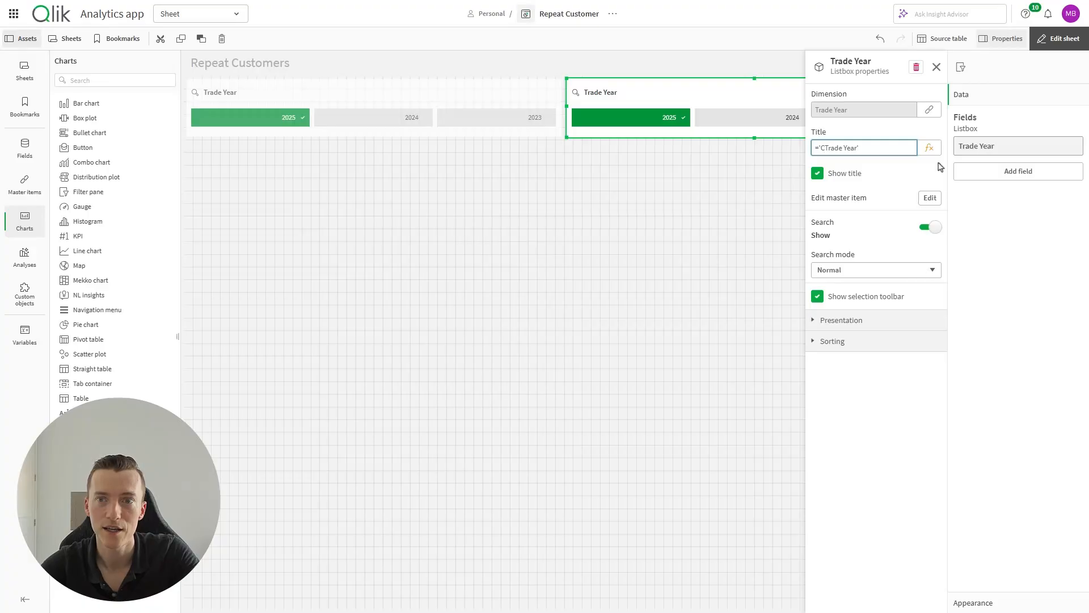
text(o)
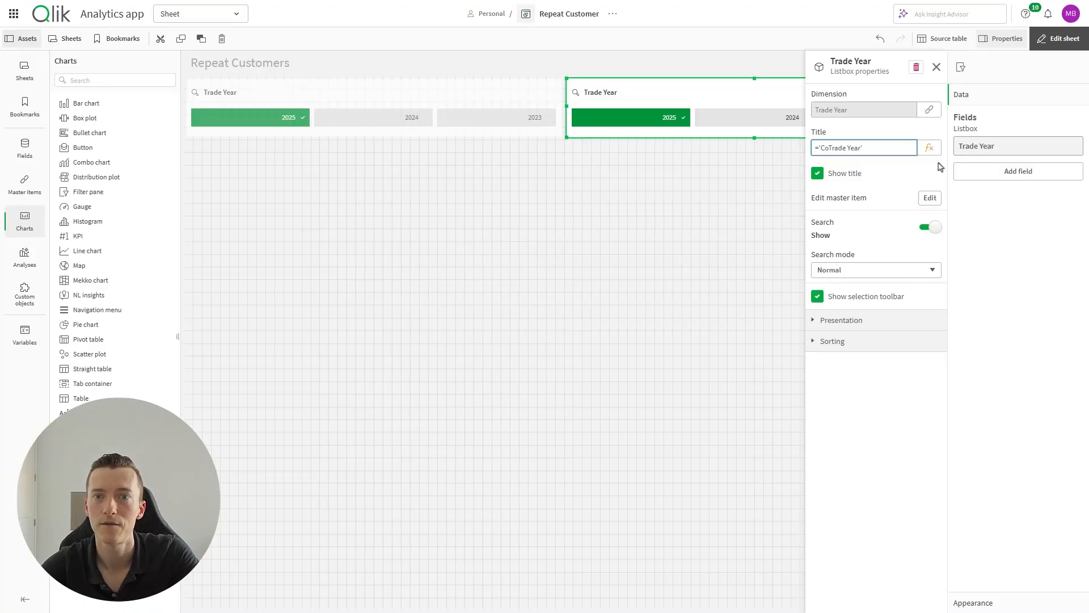
text(mparison)
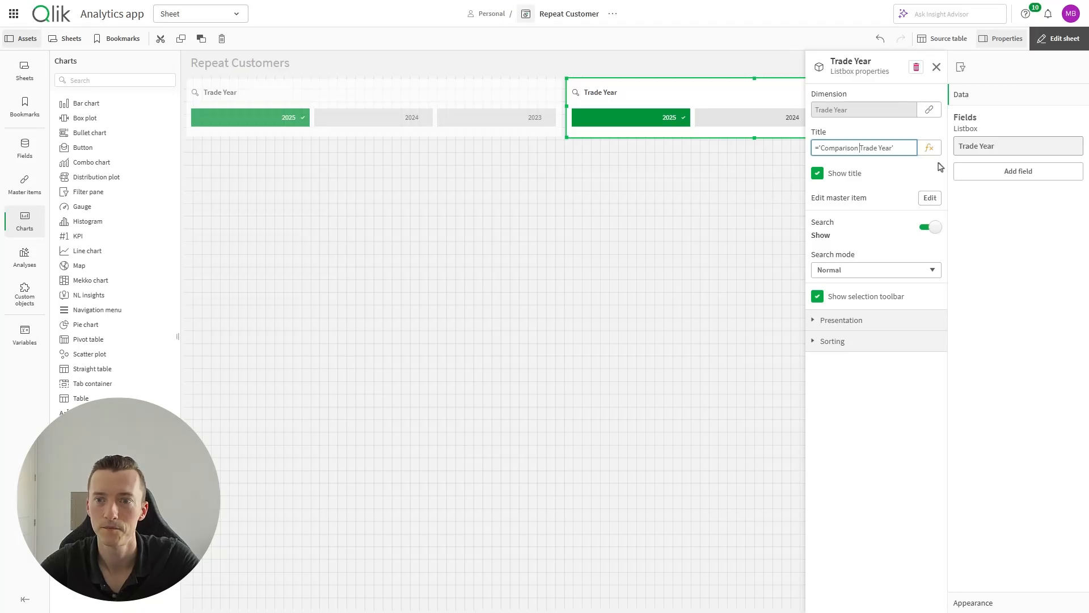
click(979, 279)
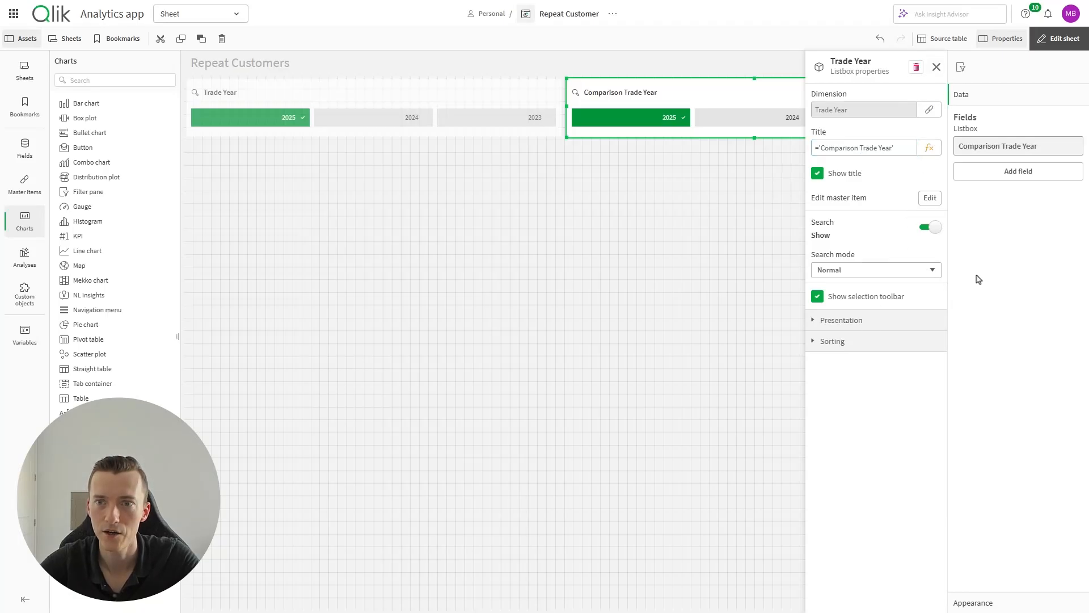
- Close the listbox properties, leave sheet editing and clear all applied selections
click(936, 67)
click(1059, 38)
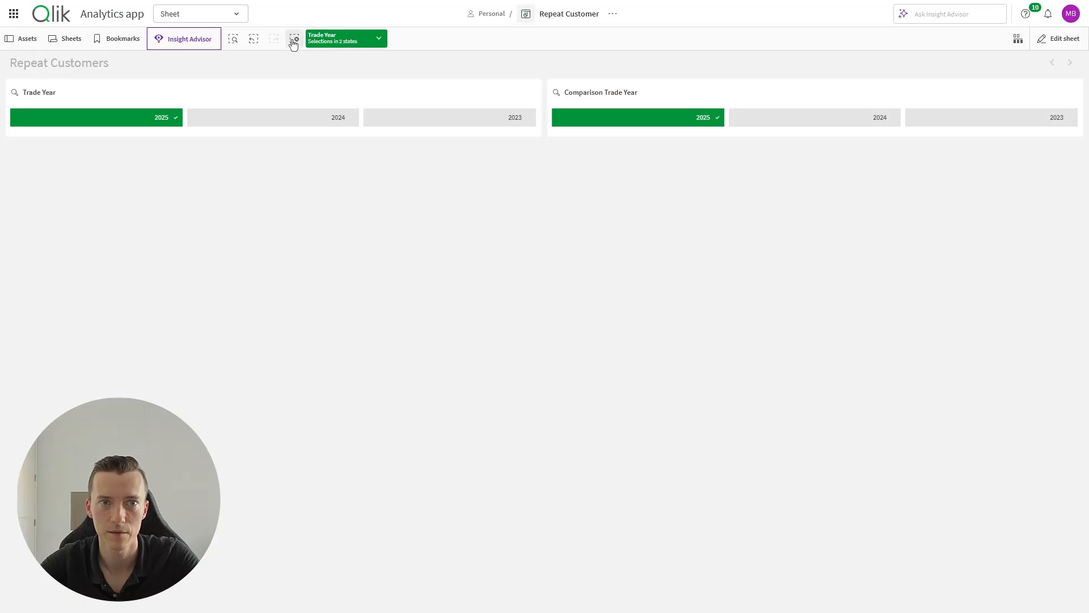
click(294, 44)
- Try selecting 2025 and 2024 in the Trade Year filter to test both filter panes, and deselect both years
click(152, 116)
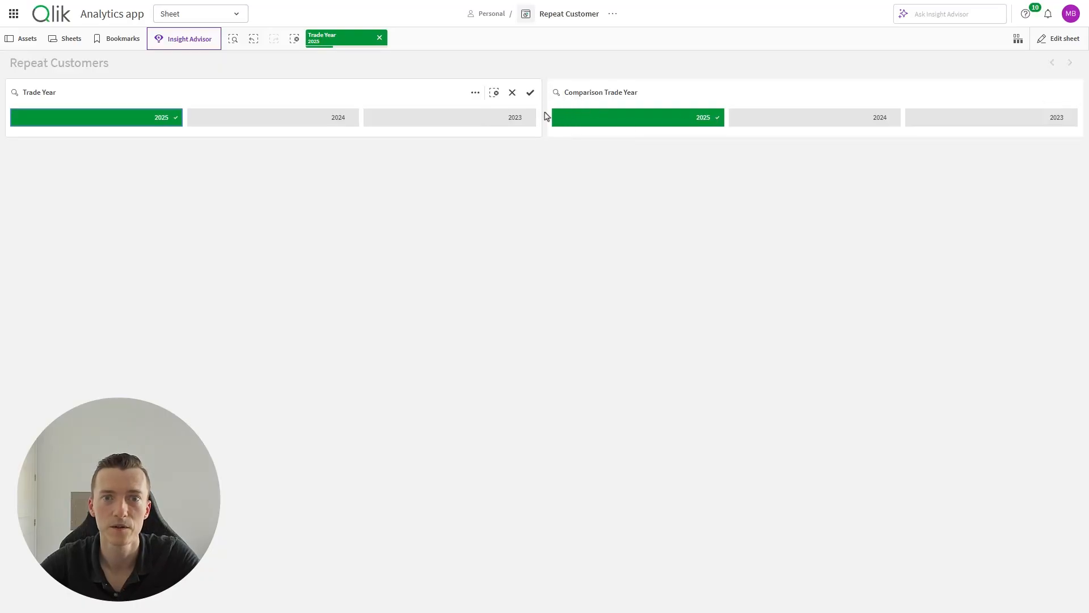
click(530, 93)
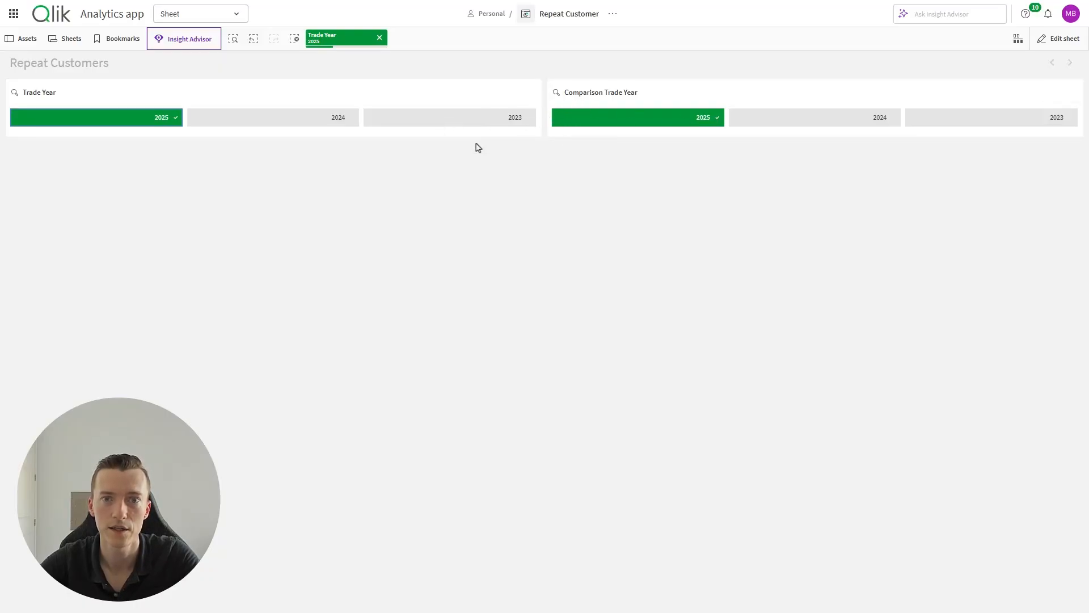
click(312, 119)
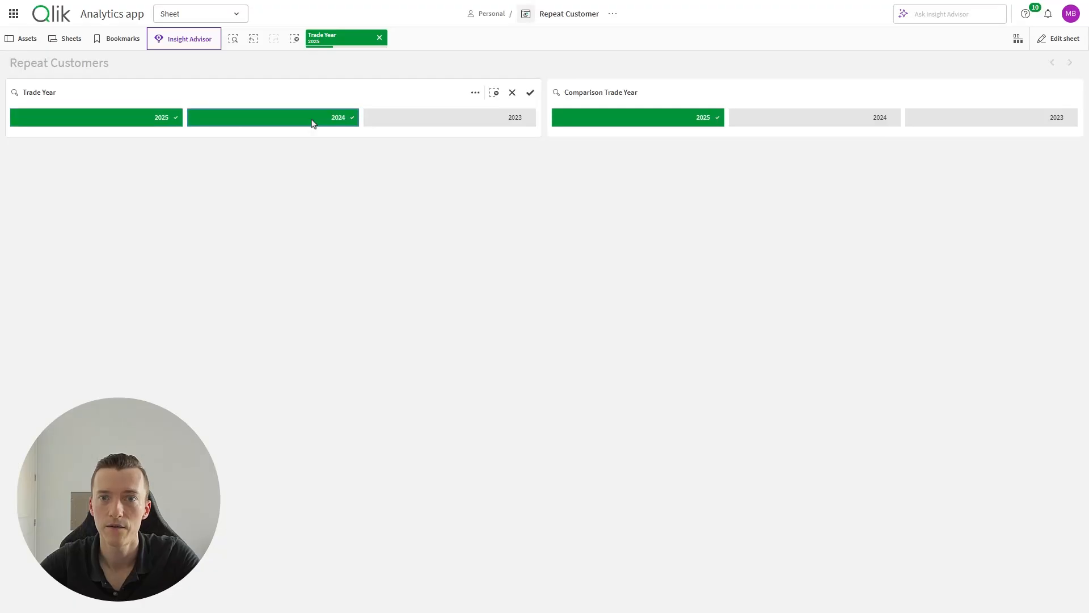
click(290, 122)
click(168, 121)
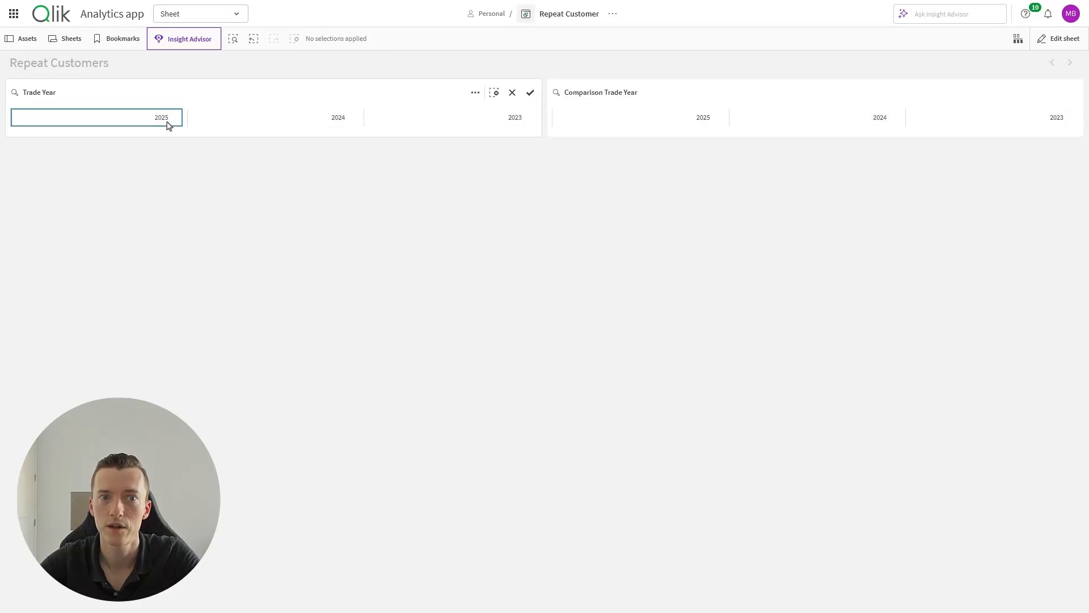
- Select and confirm 2025 in the Trade Year filter to compare both panes, and clear all selections
click(142, 122)
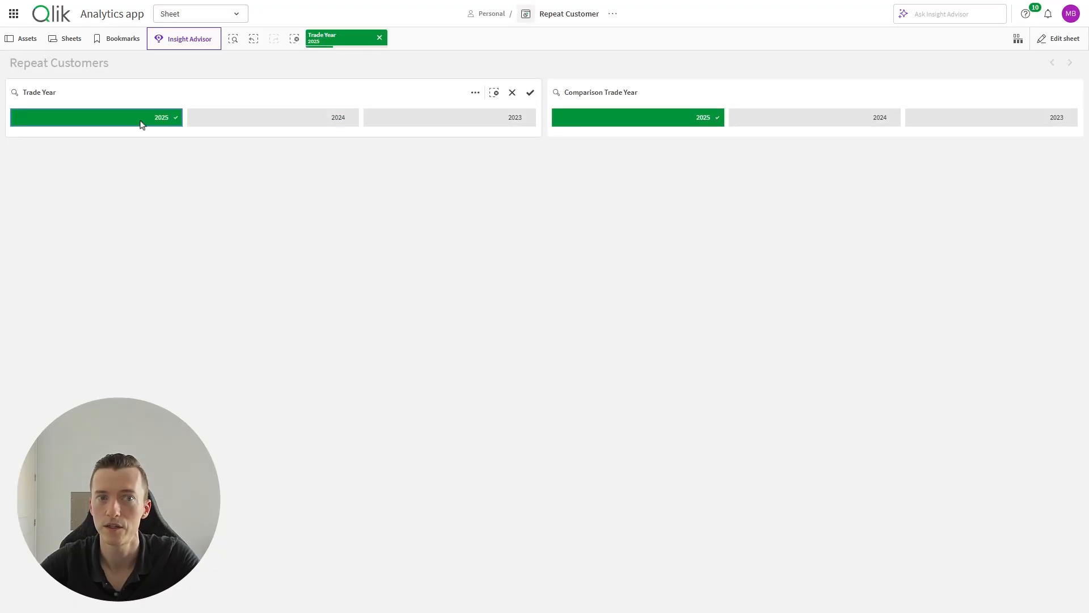
click(531, 93)
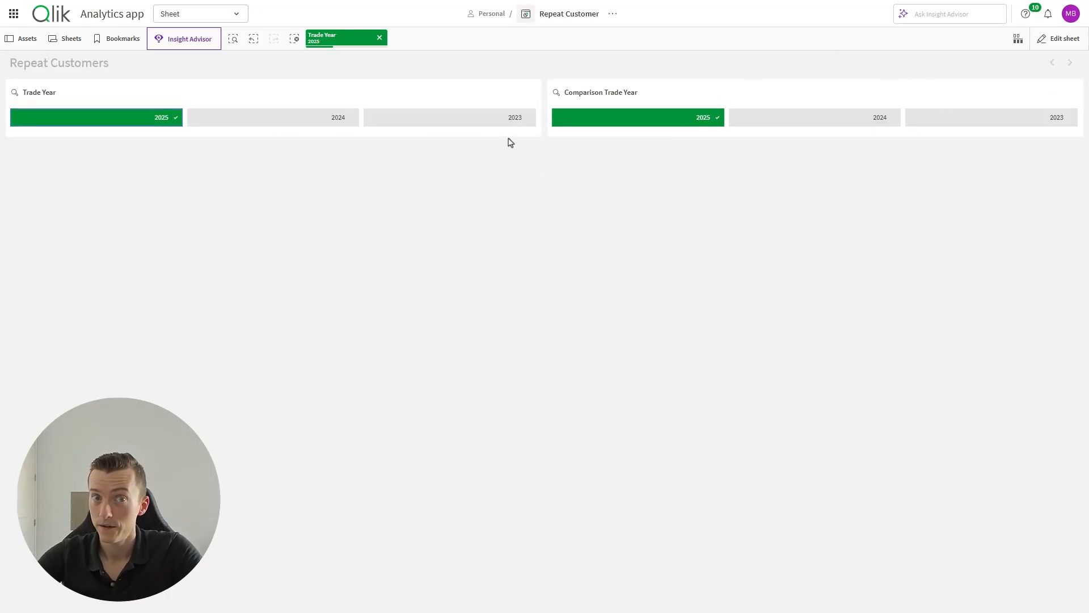
click(295, 38)
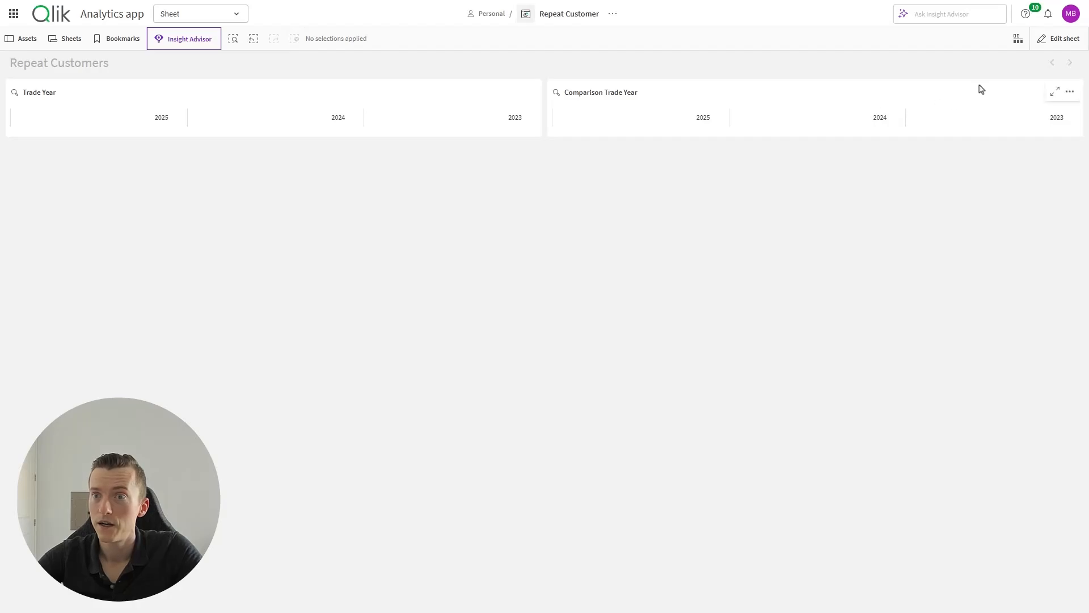
- Set the Comparison Trade Year filter pane's alternate state to alt and leave sheet editing
click(1059, 40)
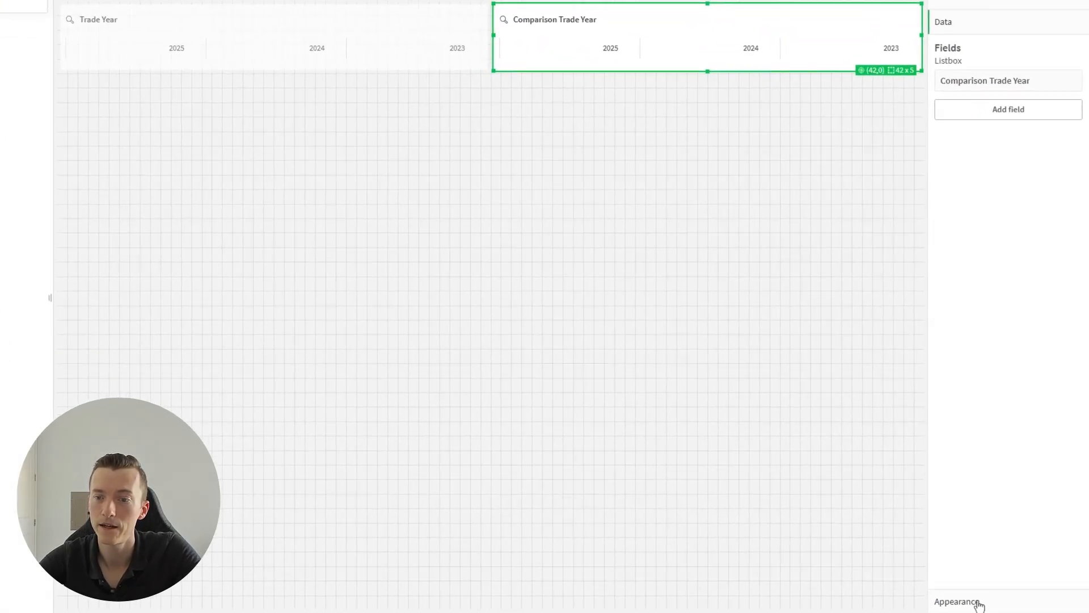
click(959, 601)
click(991, 97)
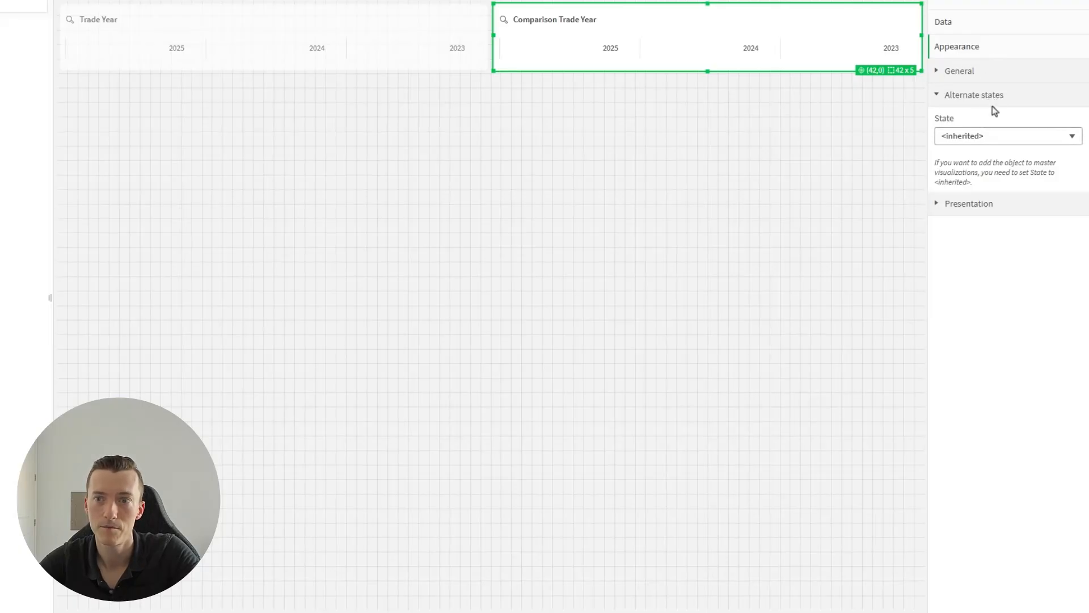
click(977, 141)
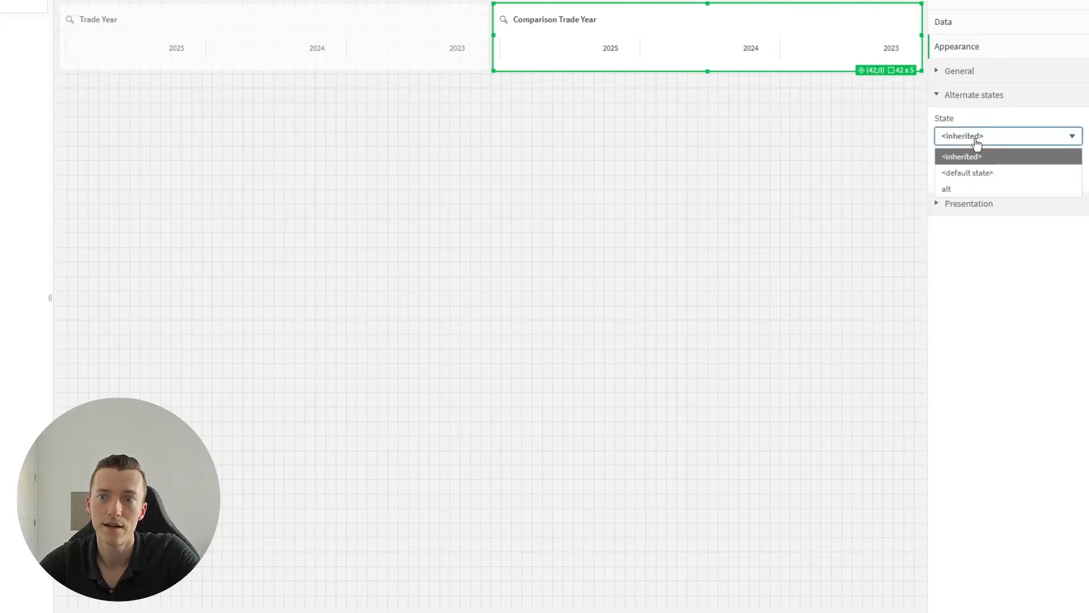
click(946, 191)
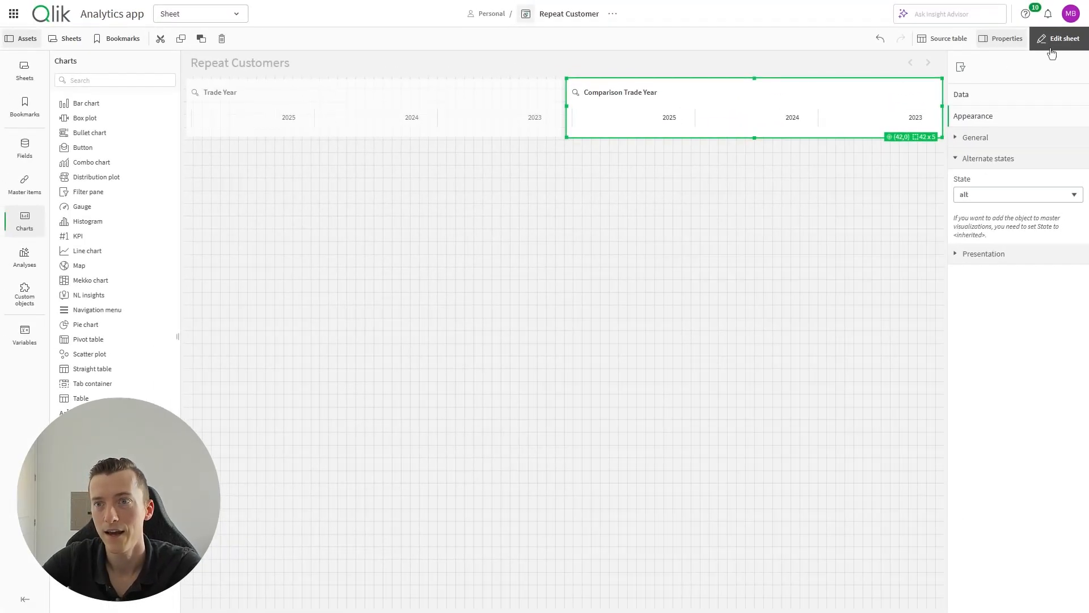
click(1052, 49)
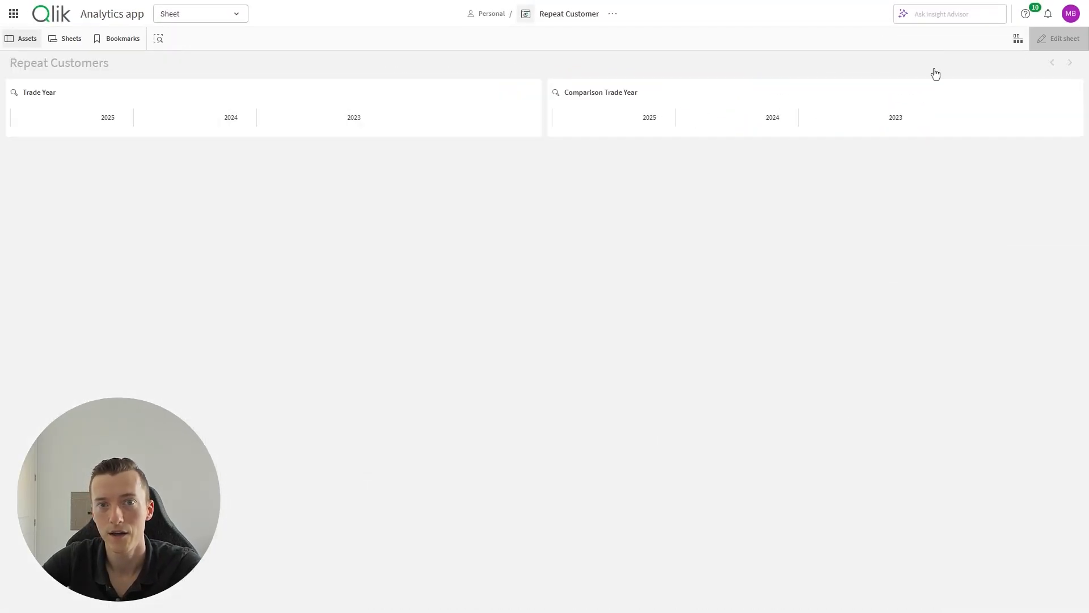
- Select and confirm 2025 in the Trade Year filter and 2024 in the Comparison Trade Year filter
click(126, 122)
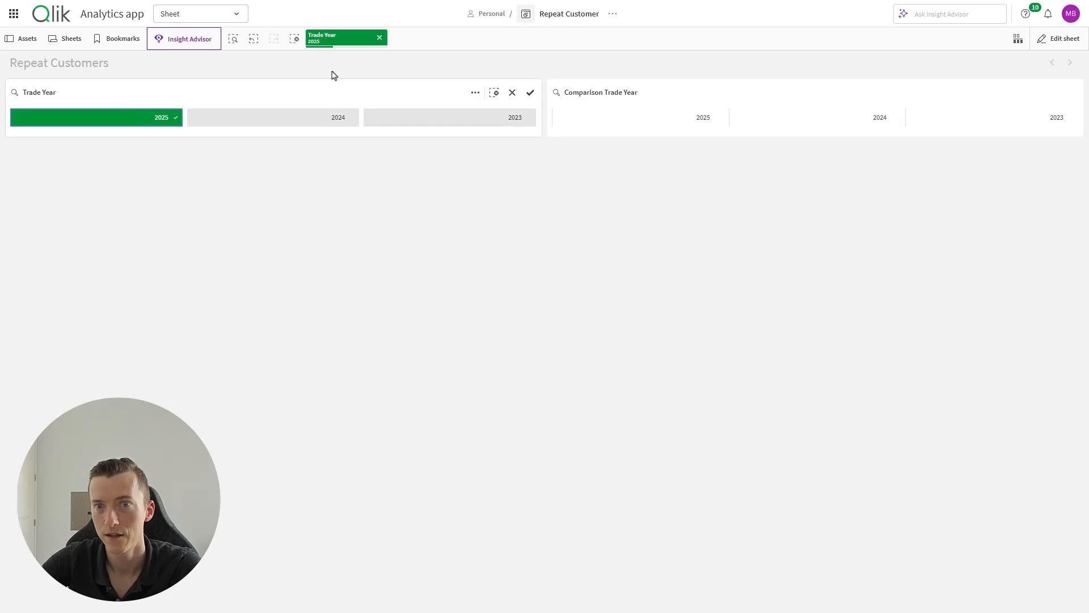
click(530, 93)
click(844, 119)
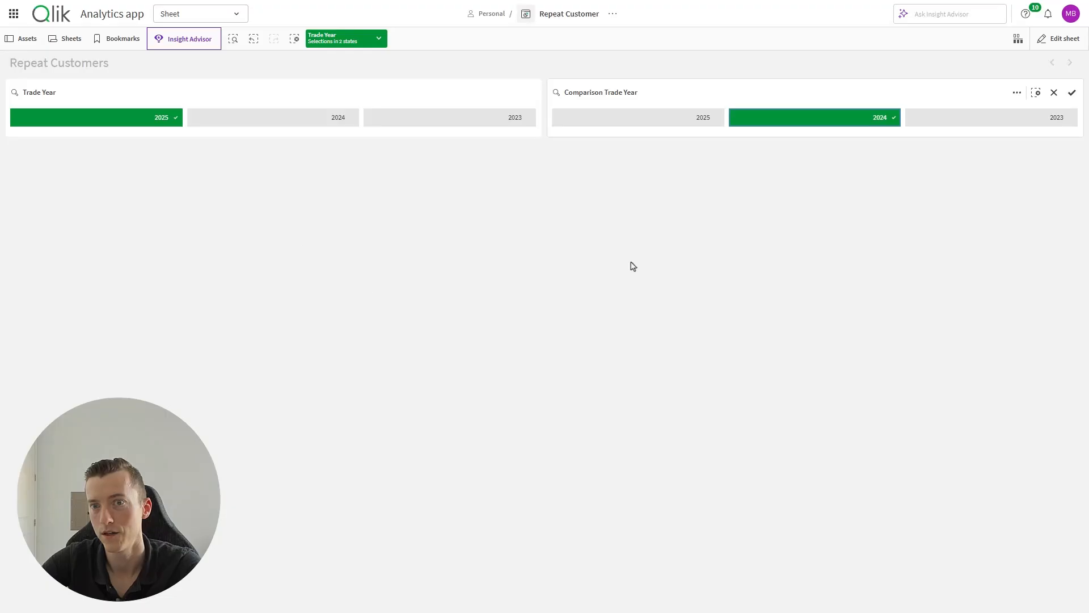
click(1073, 94)
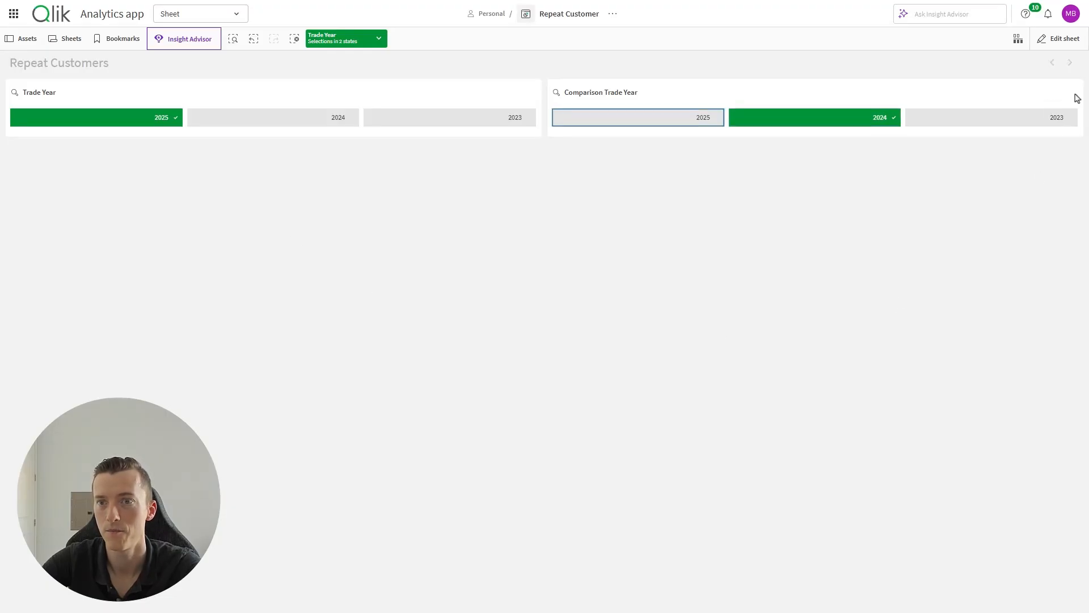
- Edit the sheet and add a table below the Trade Year filter pane with Customer Name as its dimension
click(1066, 39)
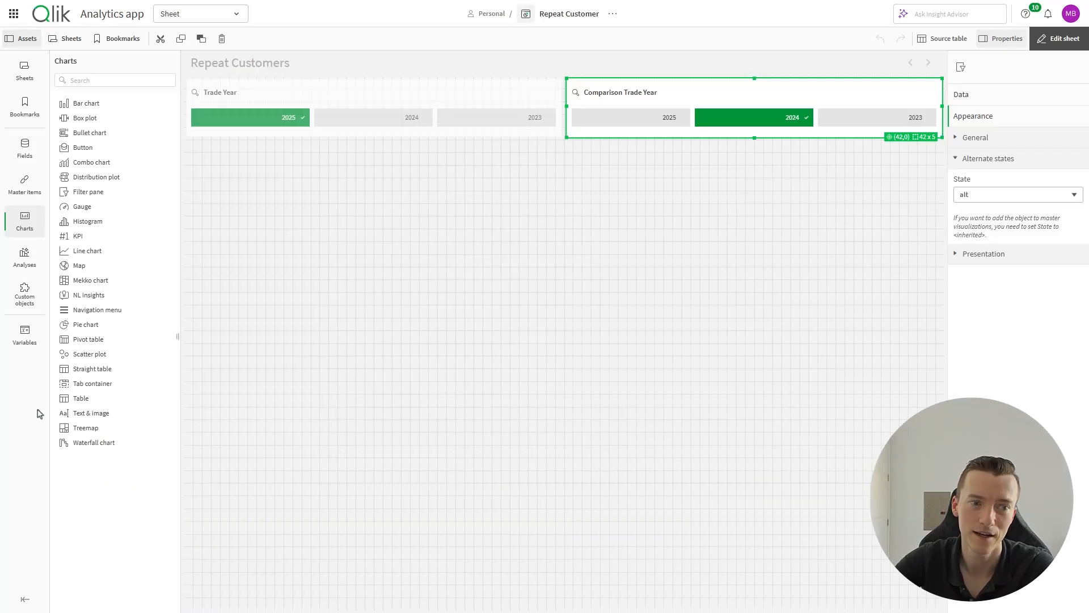
drag(96, 405, 315, 284)
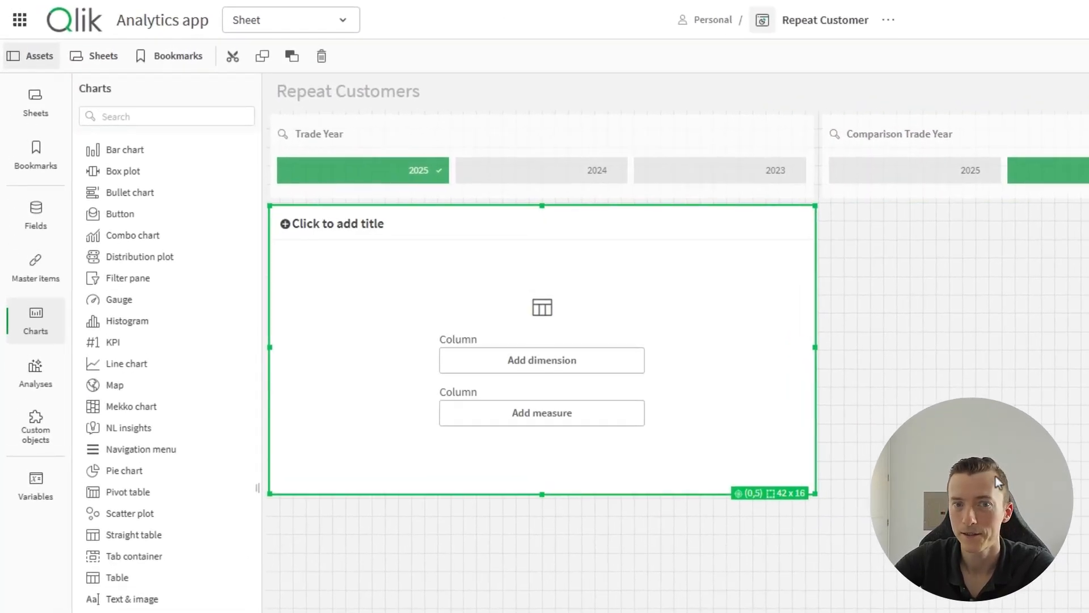
click(559, 365)
click(741, 321)
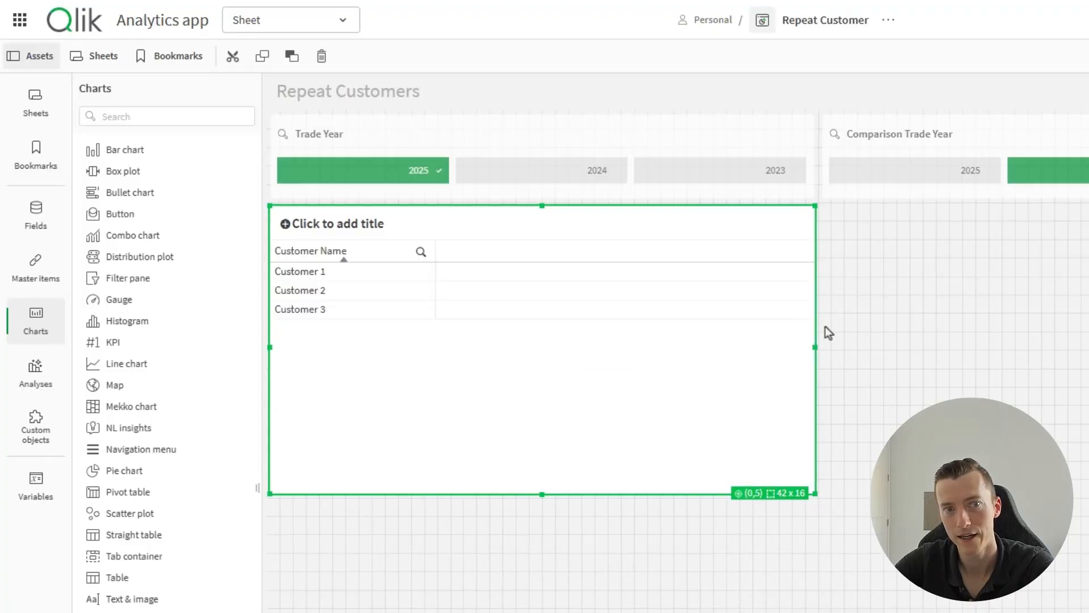
- Title the new table Repeat Customers
click(335, 227)
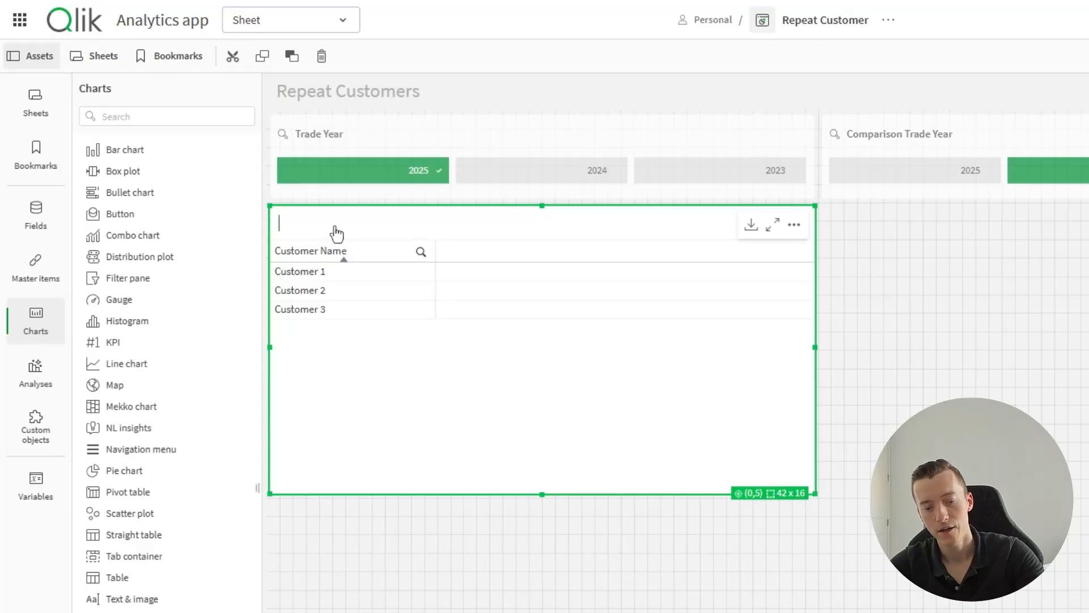
text(Repeat Cu)
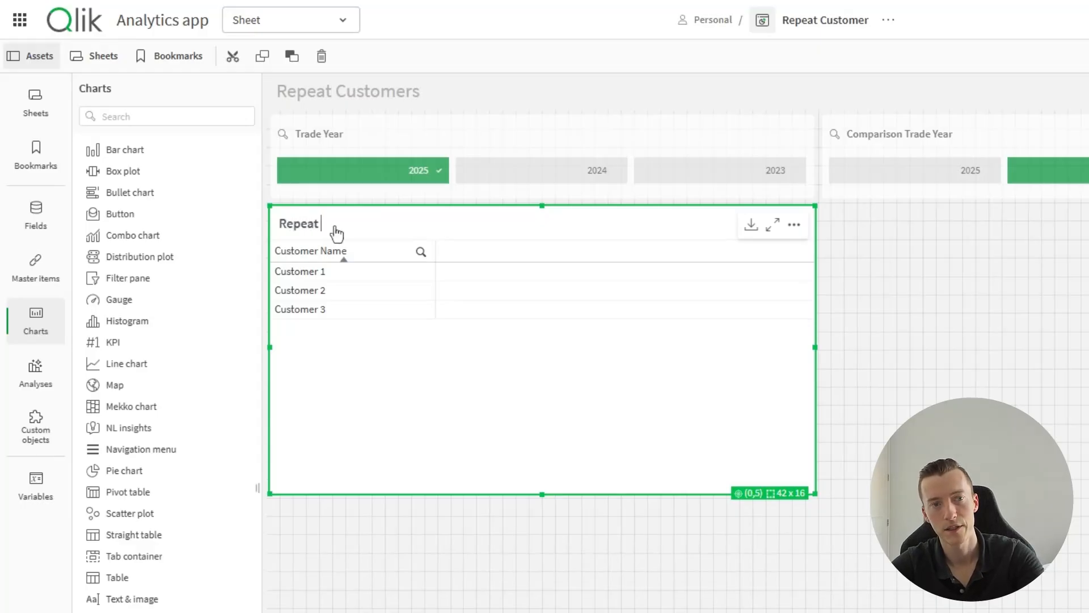
text(stomers)
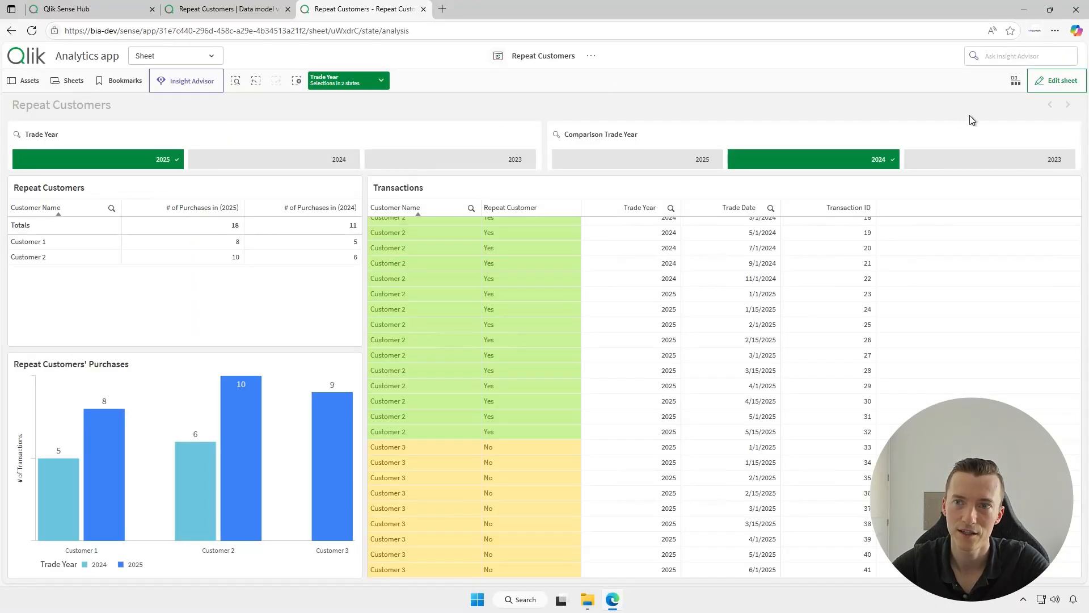
- In the finished Repeat Customers app, edit the sheet and open the expression of the Repeat Customers table's trade-year purchases column
click(1056, 81)
click(301, 298)
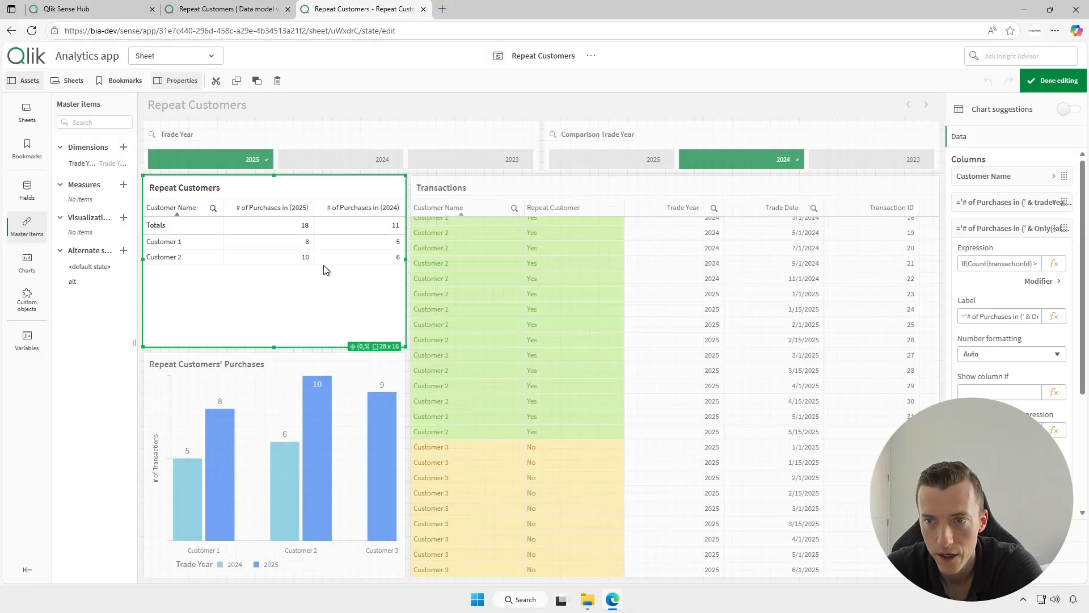
click(1028, 230)
click(1027, 204)
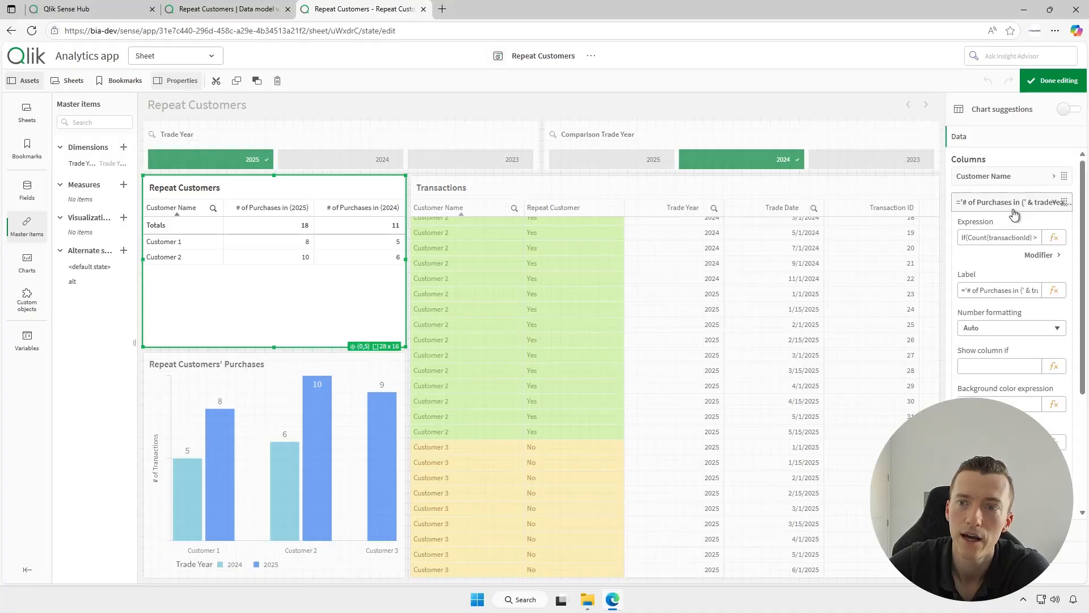
click(1055, 238)
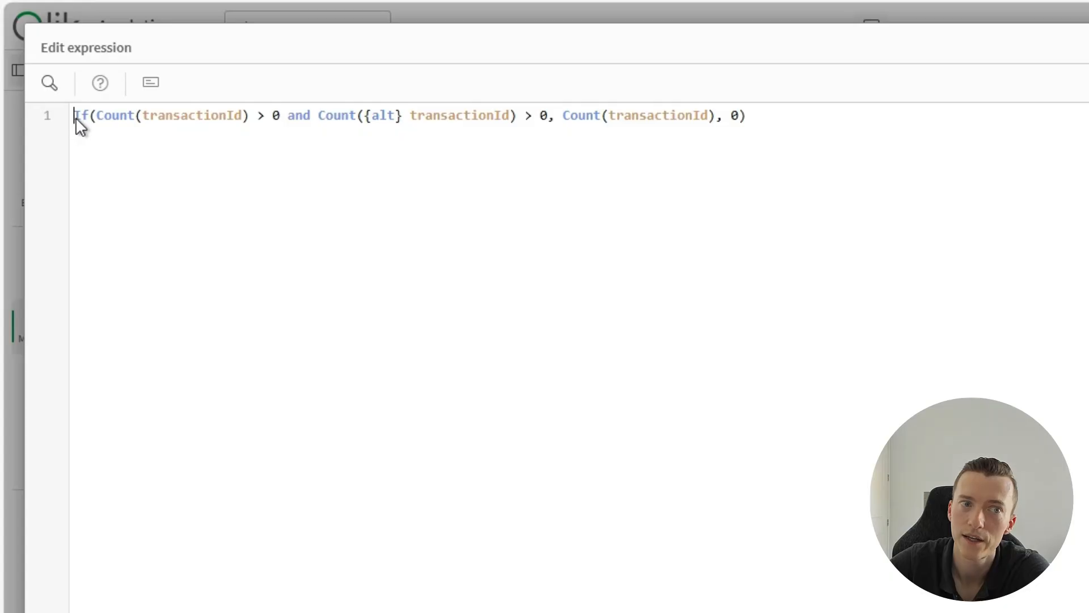
- Examine the If expression's default-state and alt-state Count conditions, its Count(transactionId) result and its 0 fallback, and close the editor
mouse_move(95, 117)
mouse_down()
mouse_move(232, 124)
mouse_move(278, 114)
mouse_up()
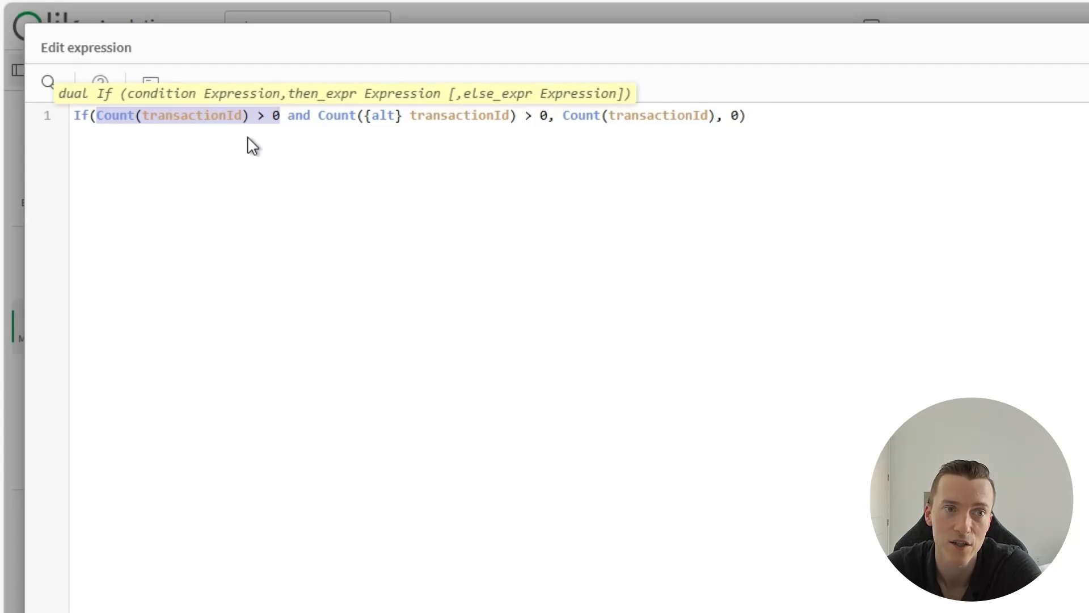
click(196, 158)
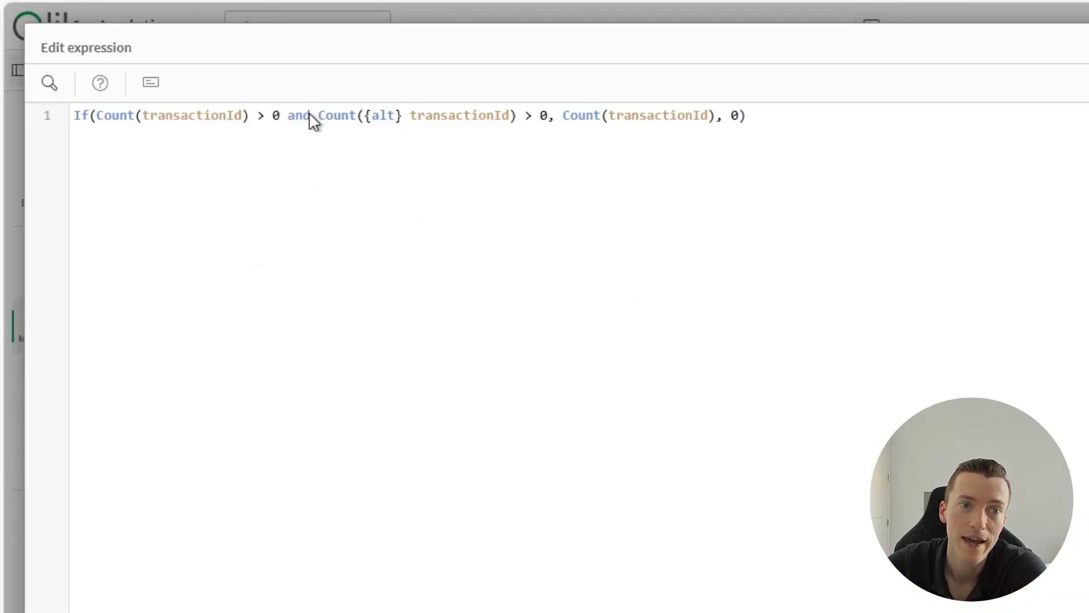
drag(317, 119, 554, 117)
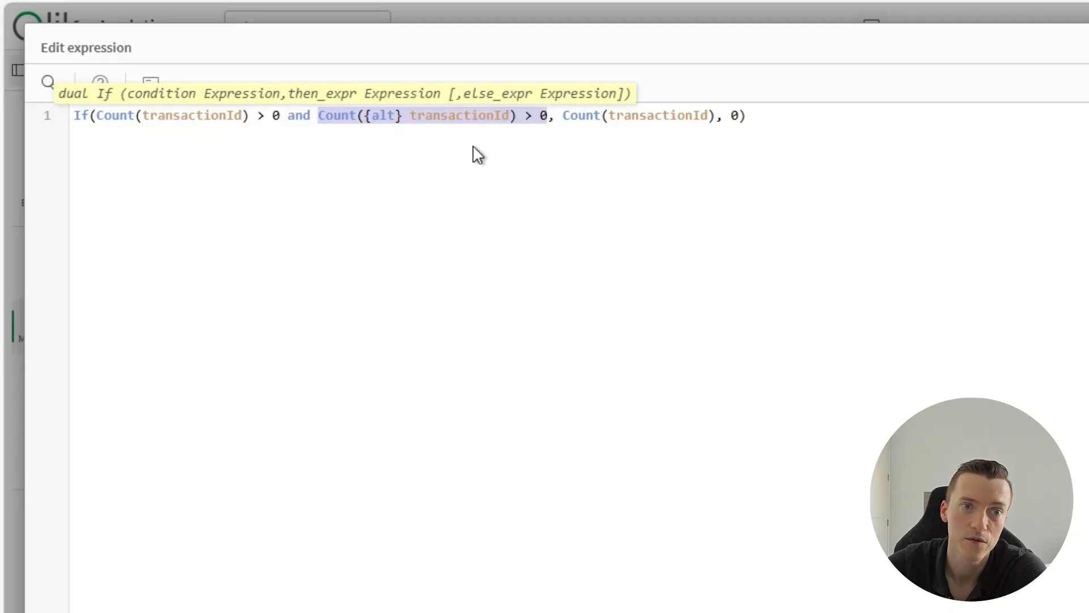
double_click(392, 118)
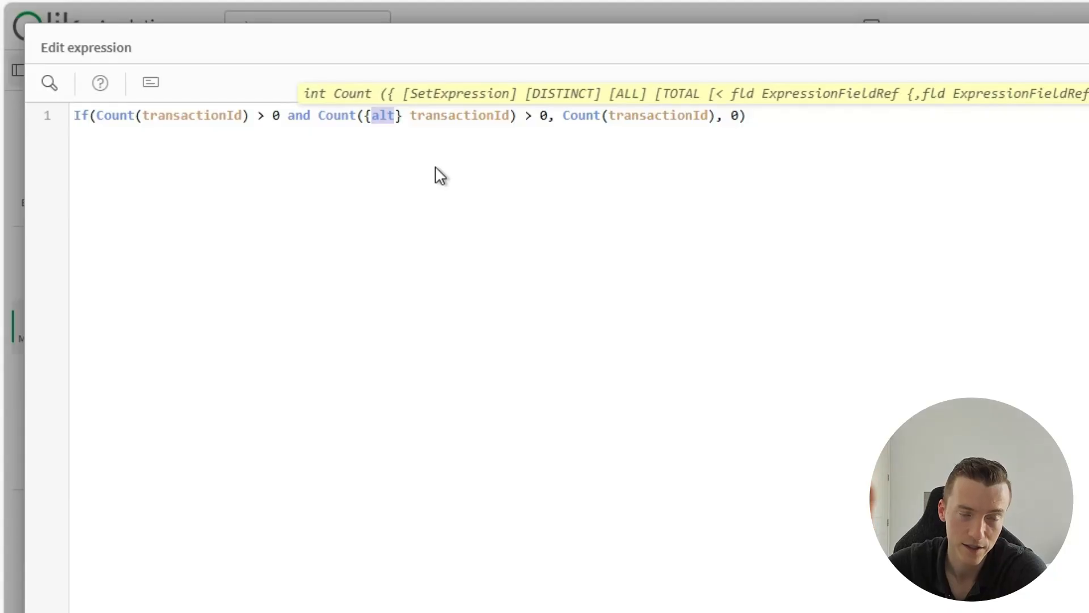
double_click(543, 116)
drag(564, 115, 717, 115)
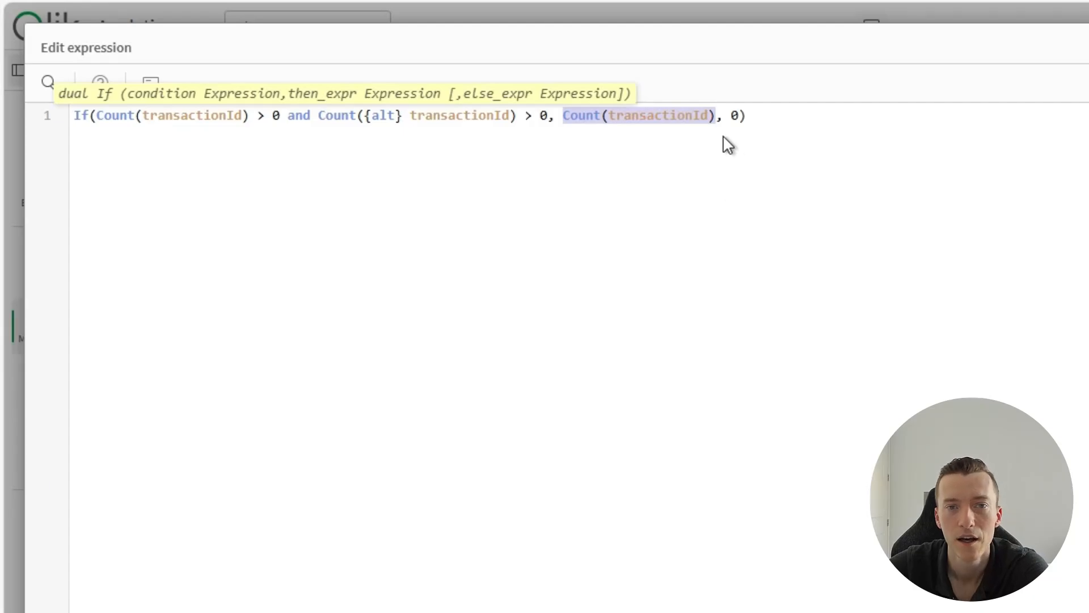
drag(728, 129, 750, 132)
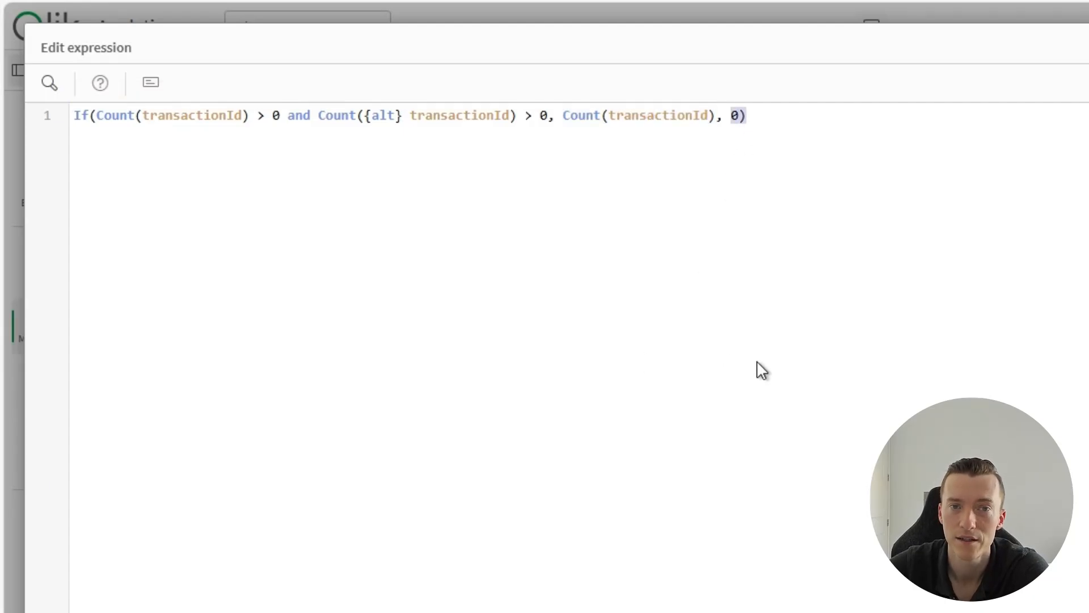
click(786, 120)
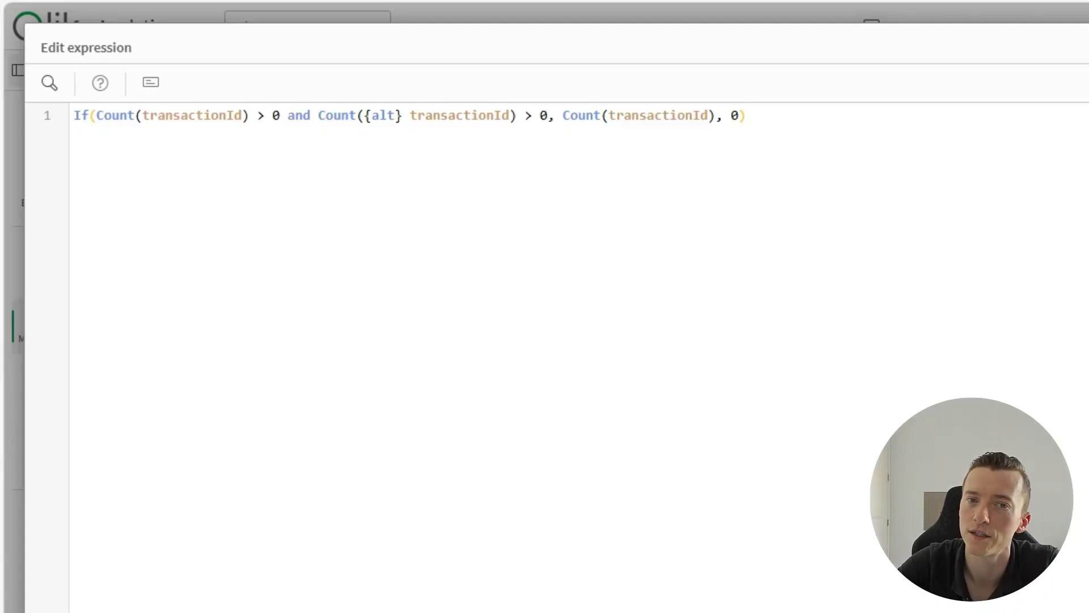
click(1080, 578)
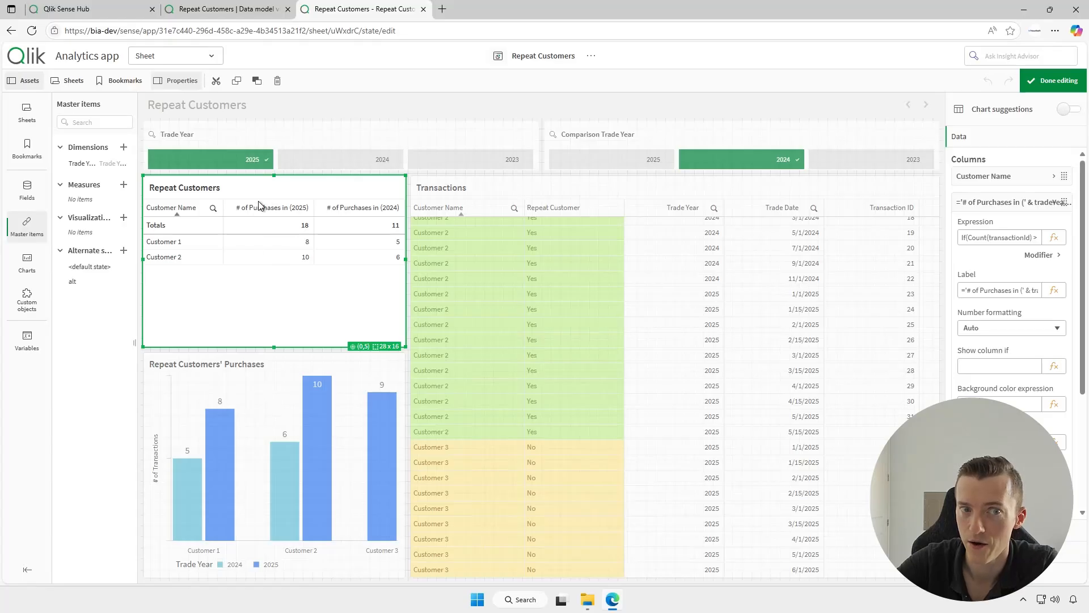
- Open the comparison-year purchases column's expression and examine its returned Count({[alt]} transactionId) with the bracketed state name
click(1007, 204)
click(1007, 204)
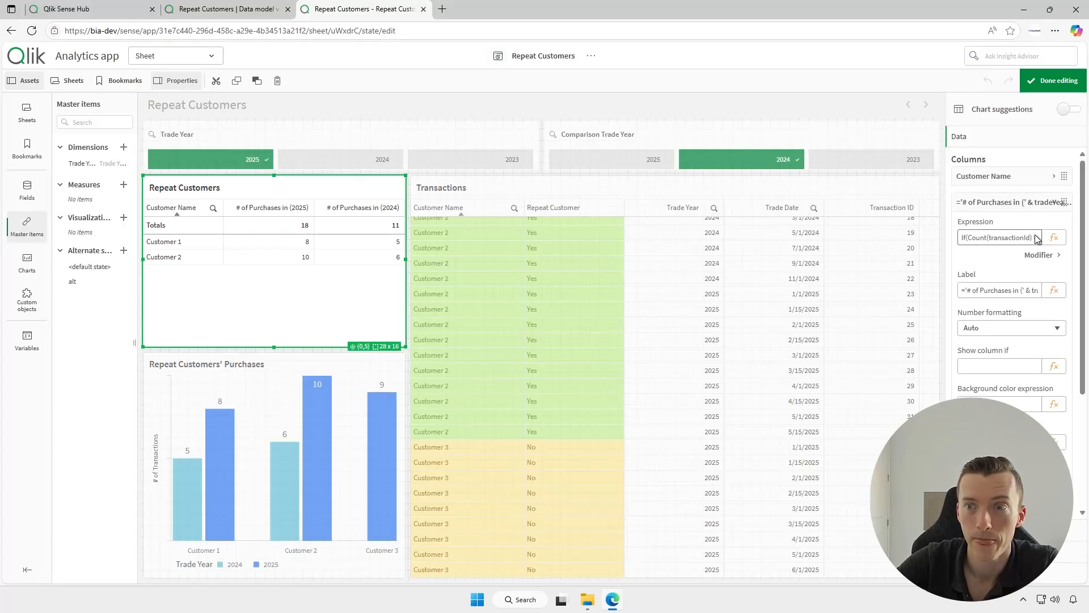
click(1030, 205)
click(1030, 227)
click(1052, 264)
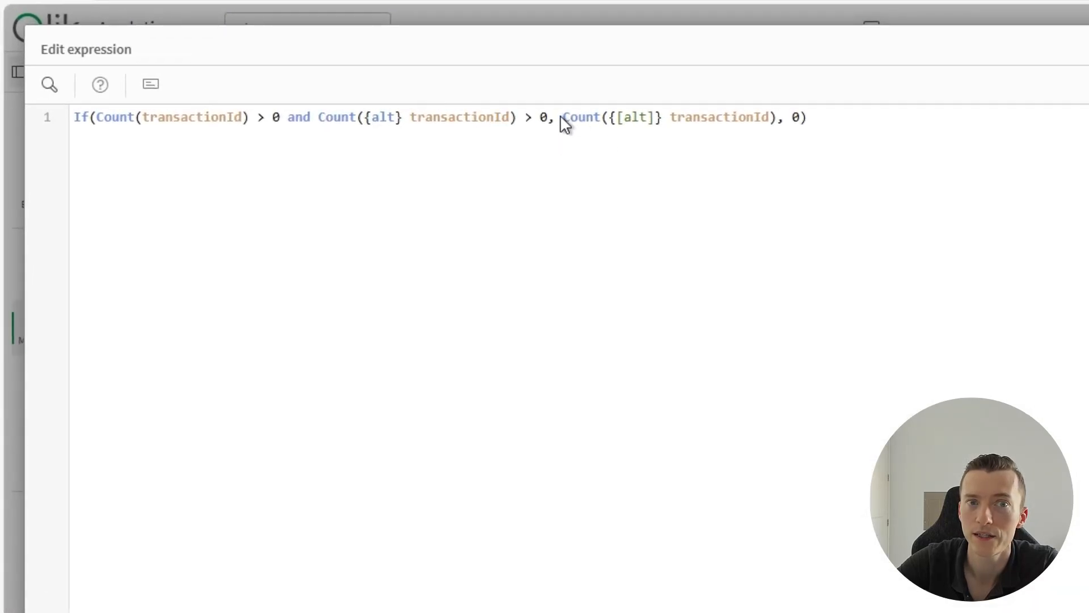
drag(562, 120, 778, 121)
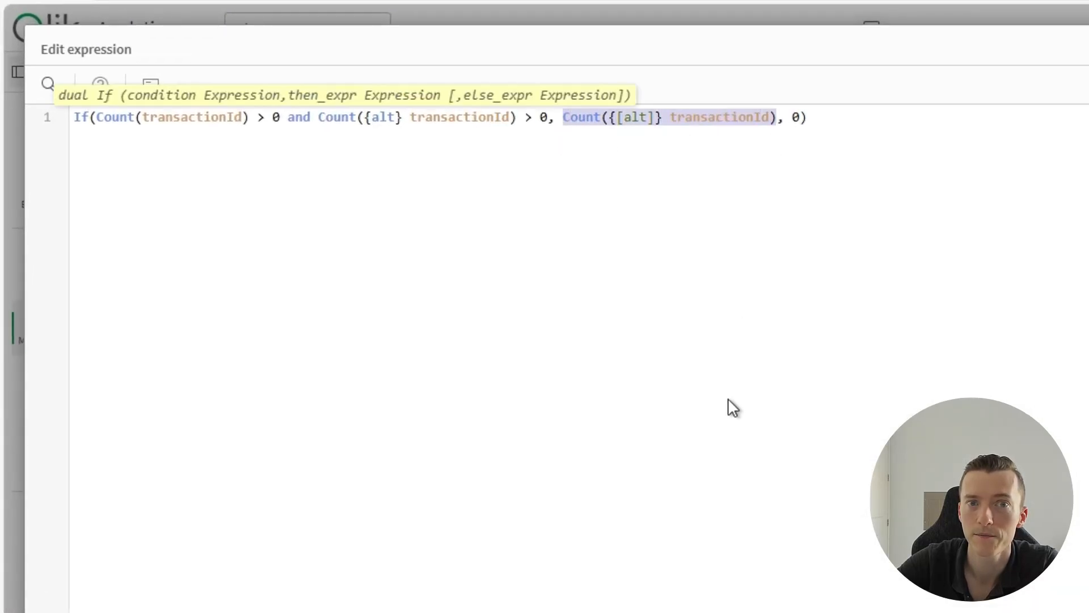
click(624, 126)
drag(617, 120, 656, 124)
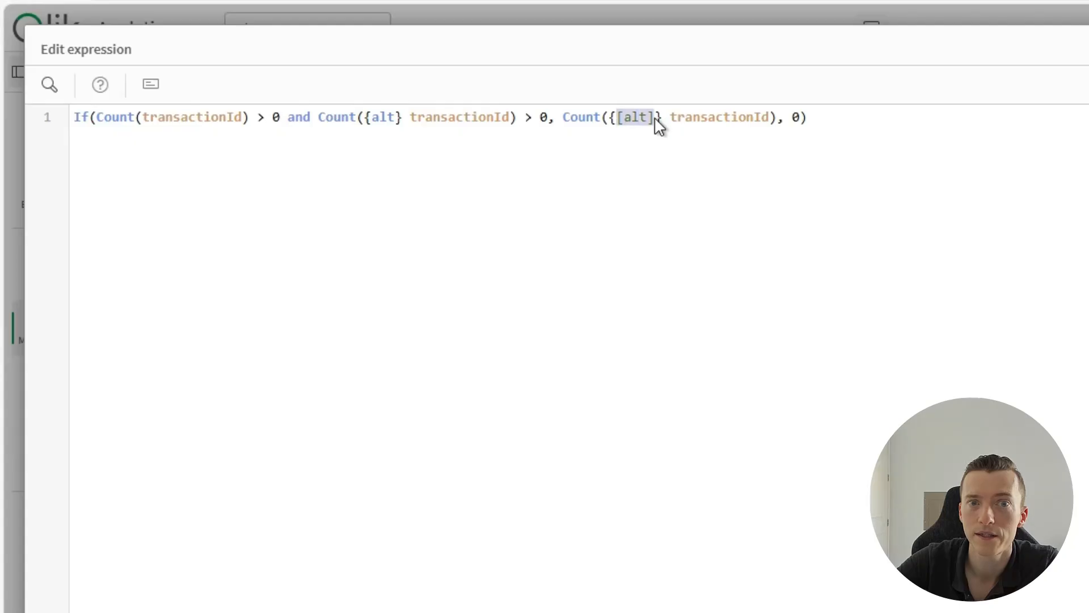
click(608, 129)
click(621, 123)
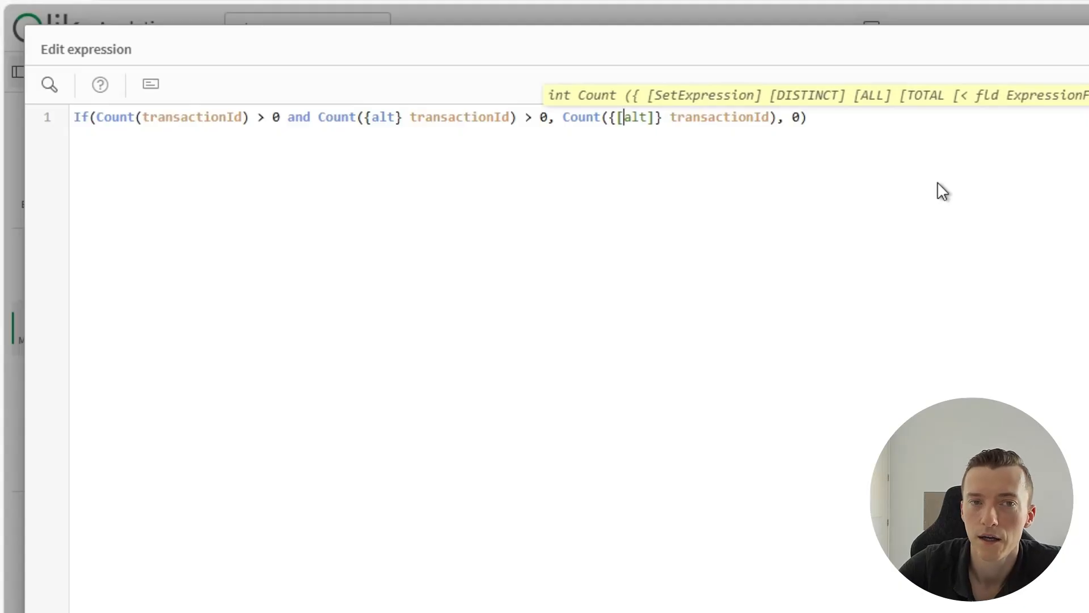
- Try the alt state name without square brackets in the comparison-year expression's returned Count, and put the brackets back around it
key(BackSpace)
key(Delete)
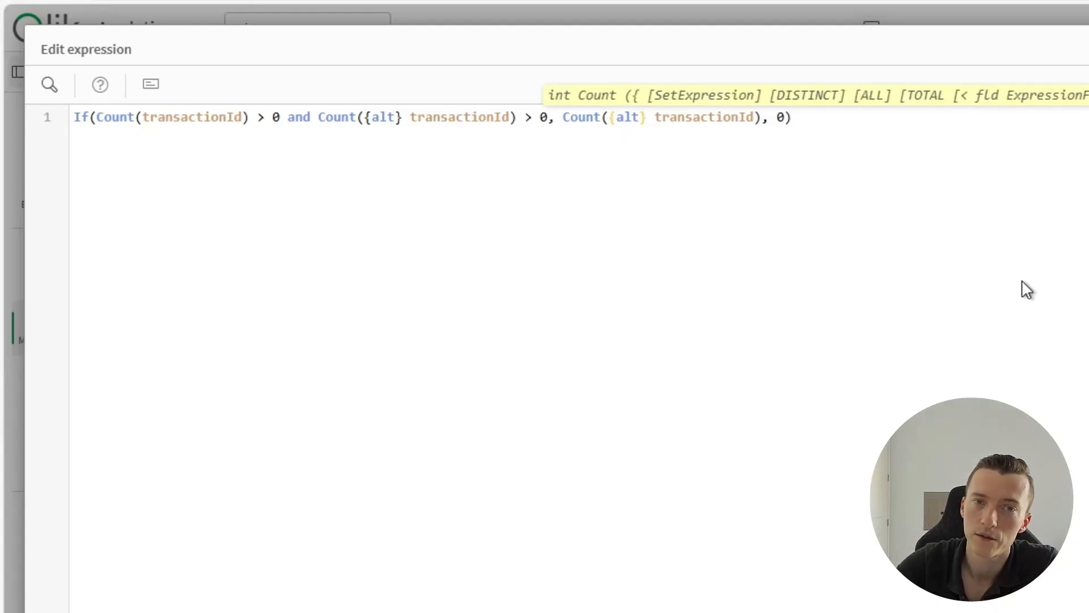
text([)
key(Right)
key(Right)
key(Right)
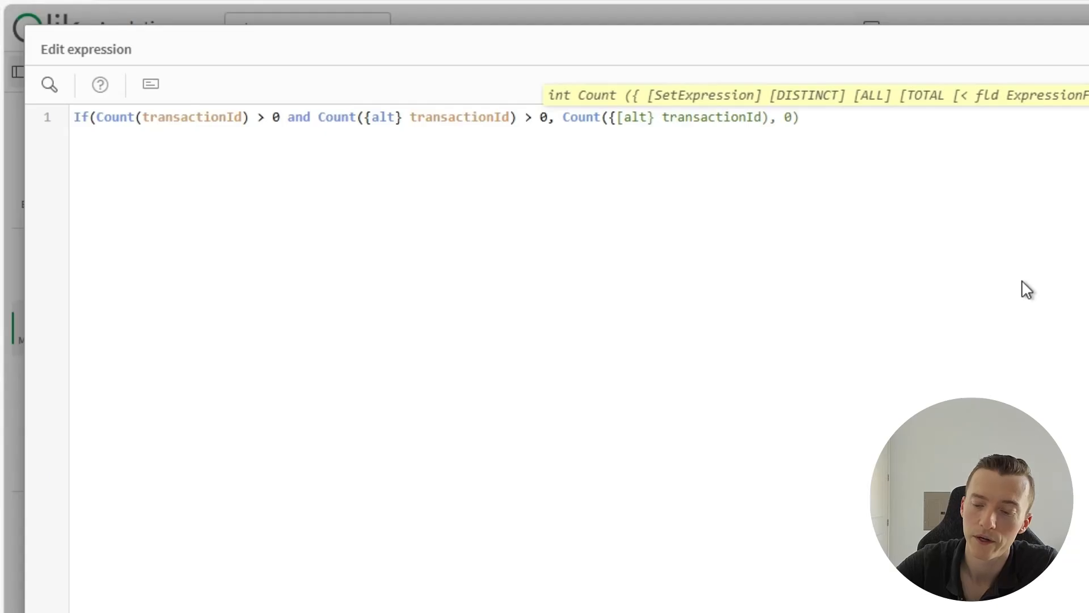
text(])
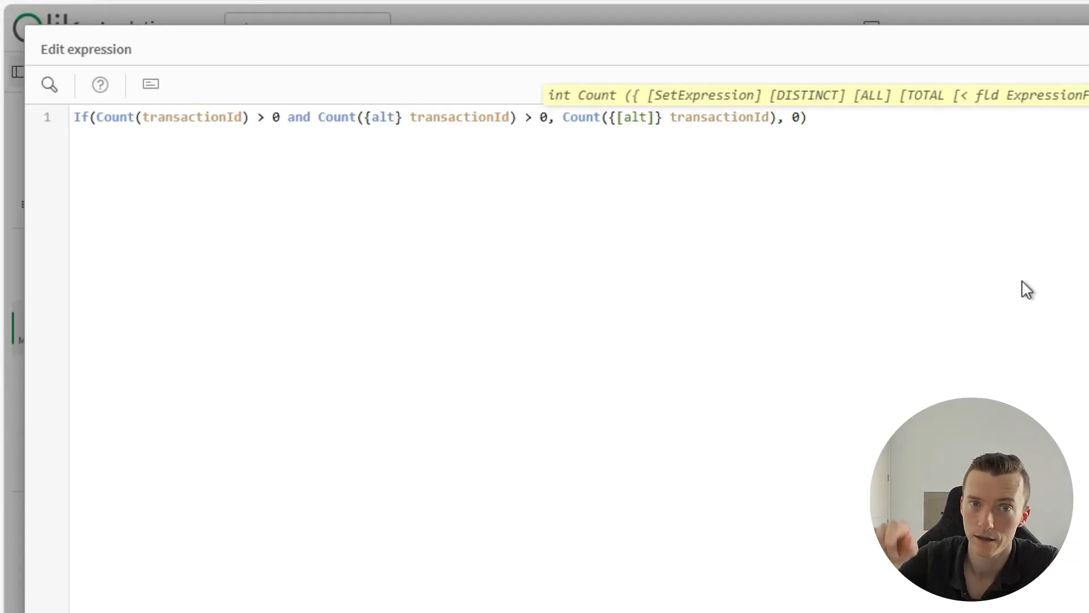
- Remove the square brackets around alt in the returned Count and copy the whole If expression
key(BackSpace)
key(Left)
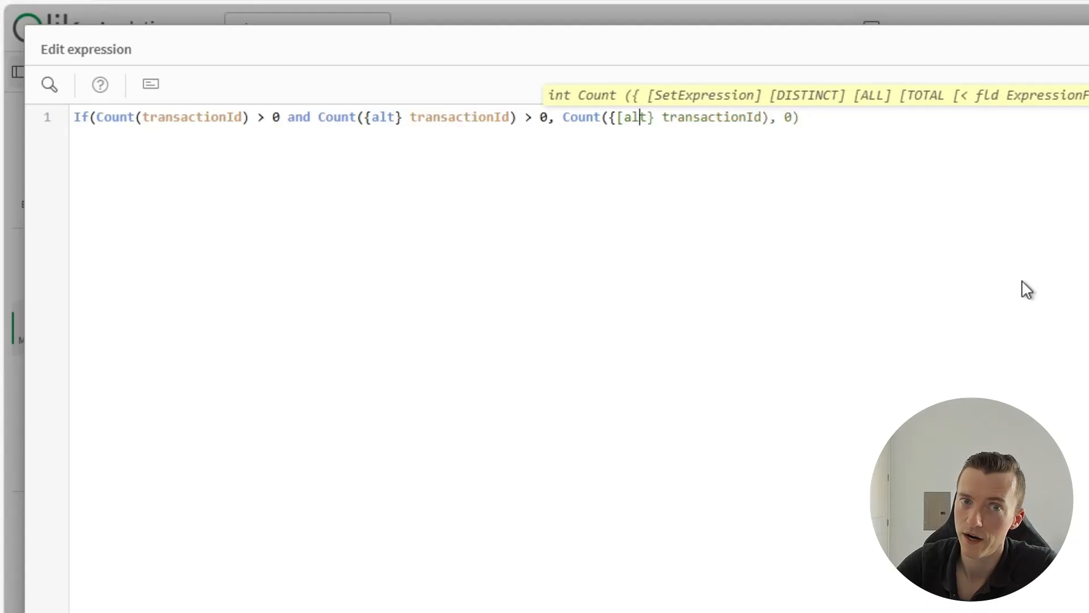
key(Left)
key(Left)
key(BackSpace)
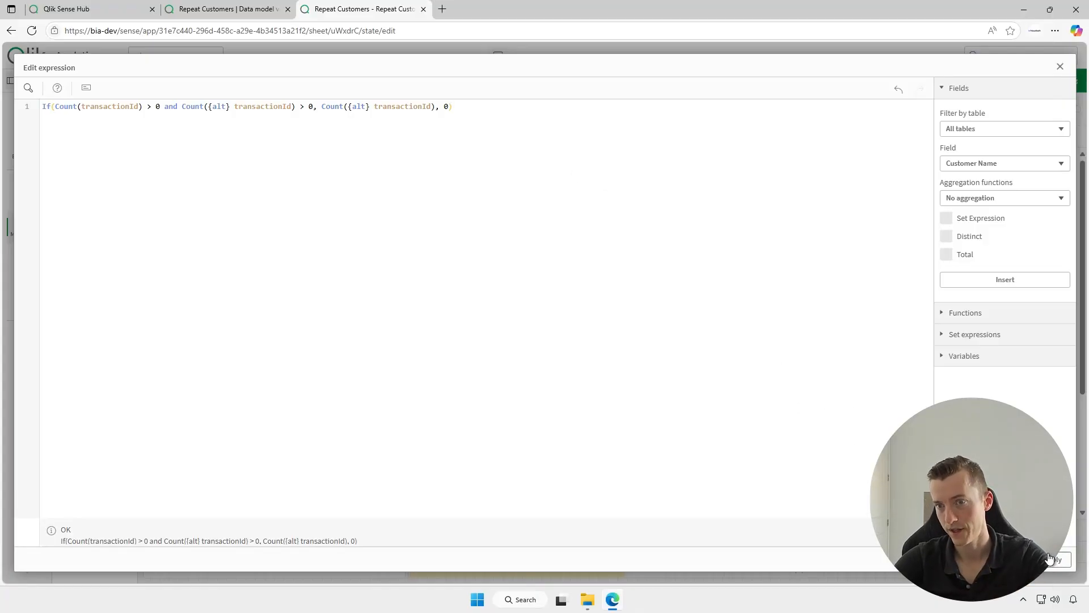
drag(467, 107, 23, 110)
key(ctrl+c)
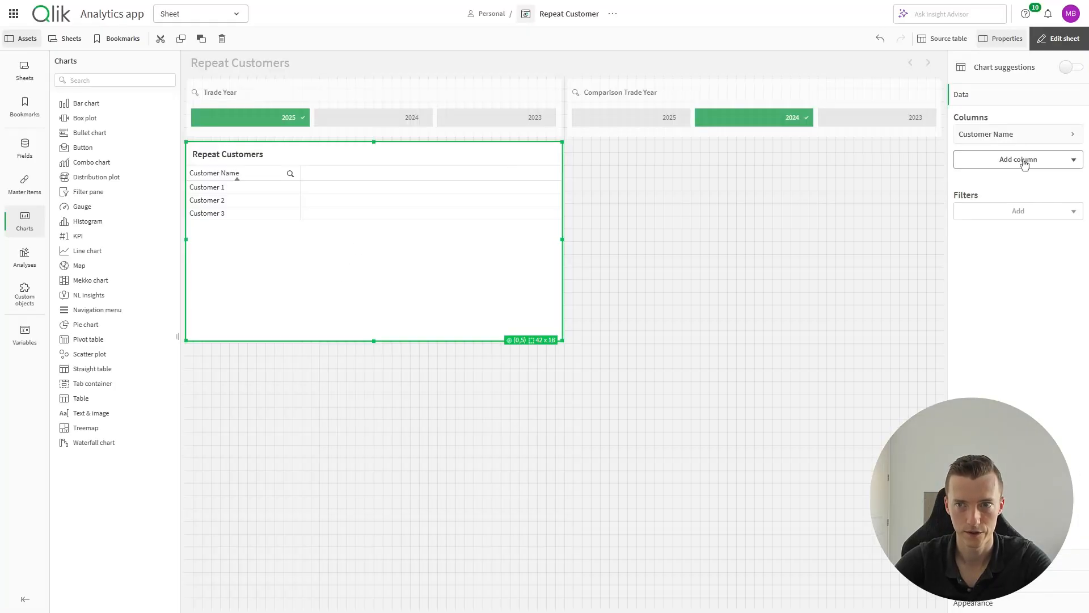
- In the new app, add the table measure If(Count(transactionId) > 0 and Count({alt} transactionId) > 0, Count(transactionId), 0)
click(1024, 162)
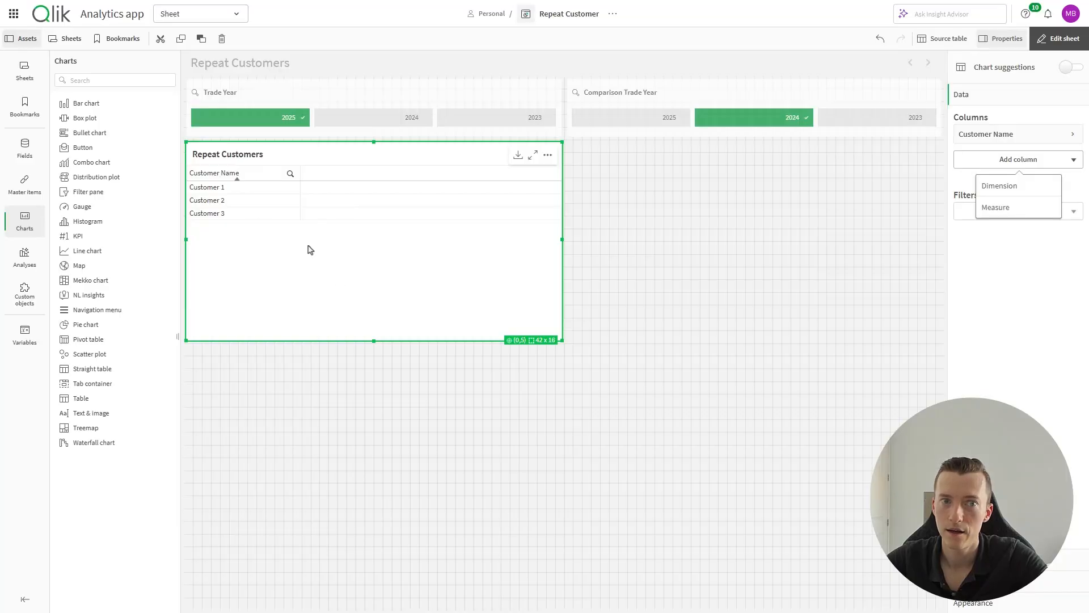
click(1006, 209)
click(1067, 190)
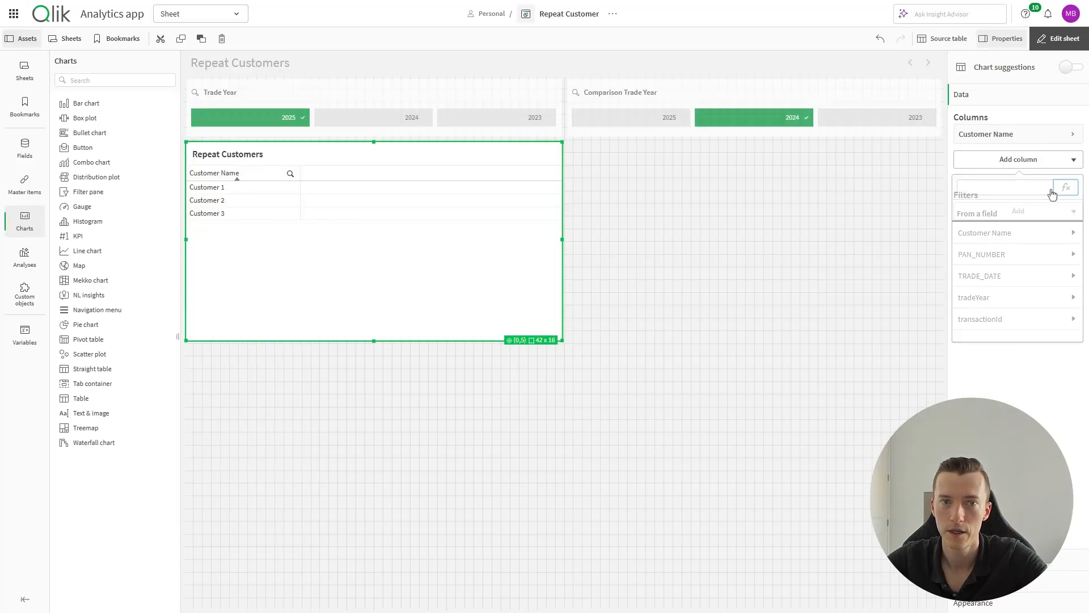
key(ctrl+v)
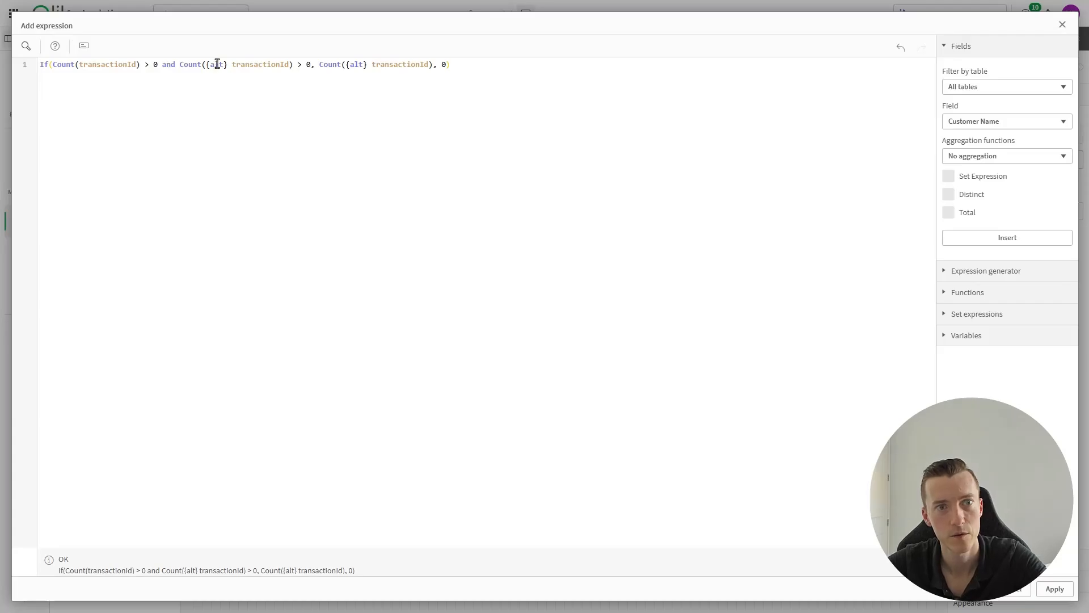
drag(348, 64, 365, 64)
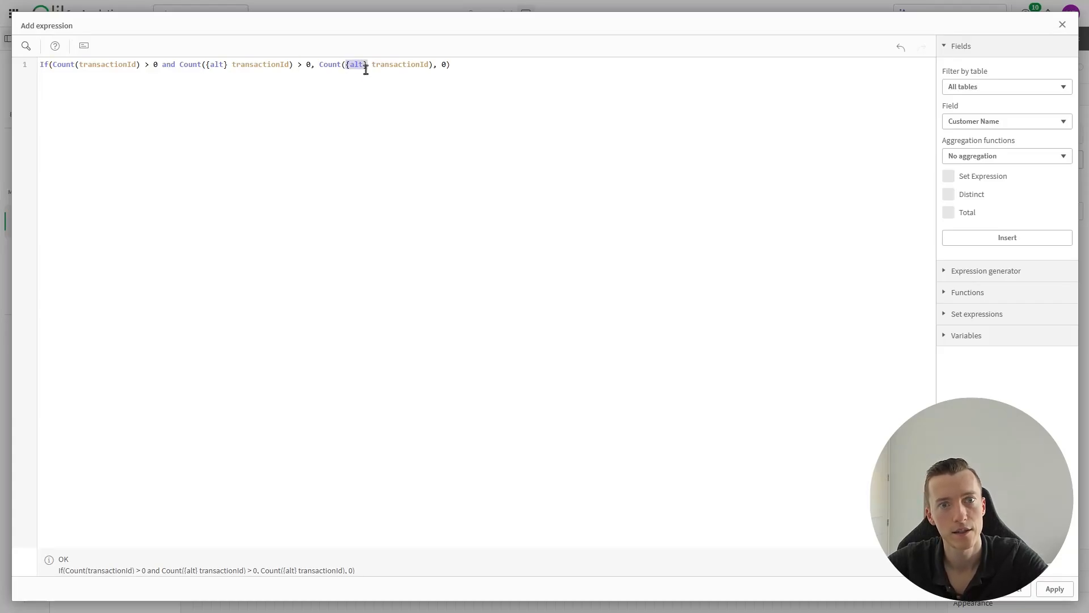
key(Delete)
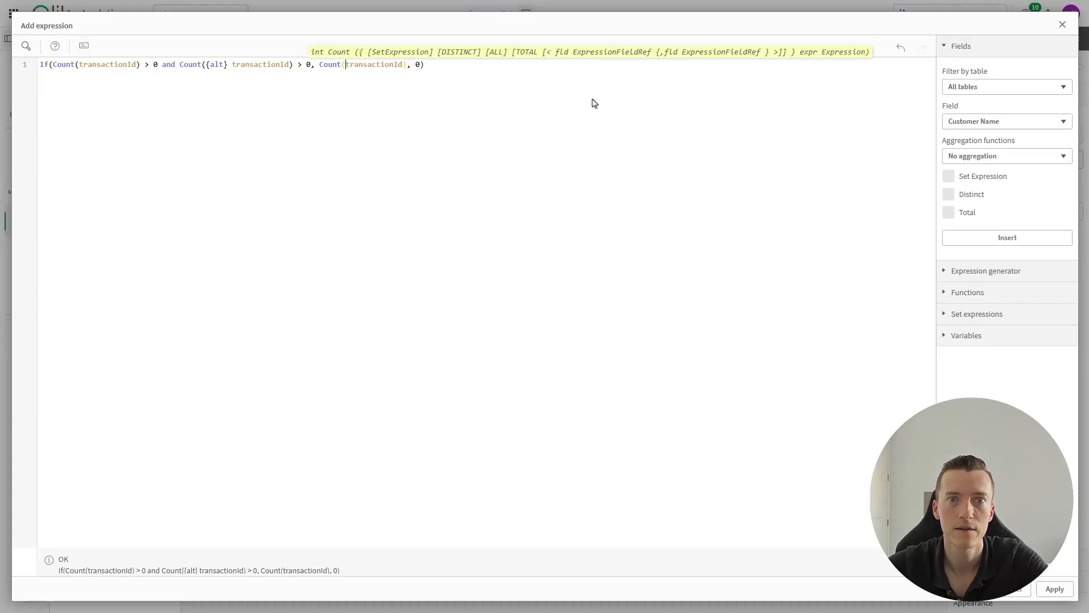
click(1052, 589)
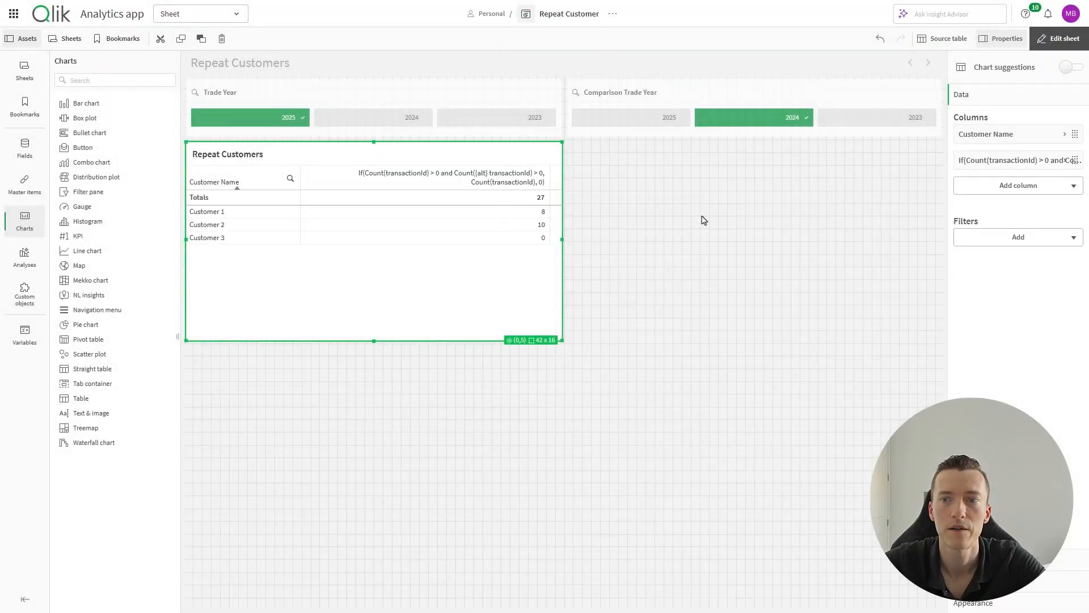
- Add a second table measure, If(Count(transactionId) > 0 and Count({alt} transactionId) > 0, Count({alt} transactionId), 0)
click(1024, 195)
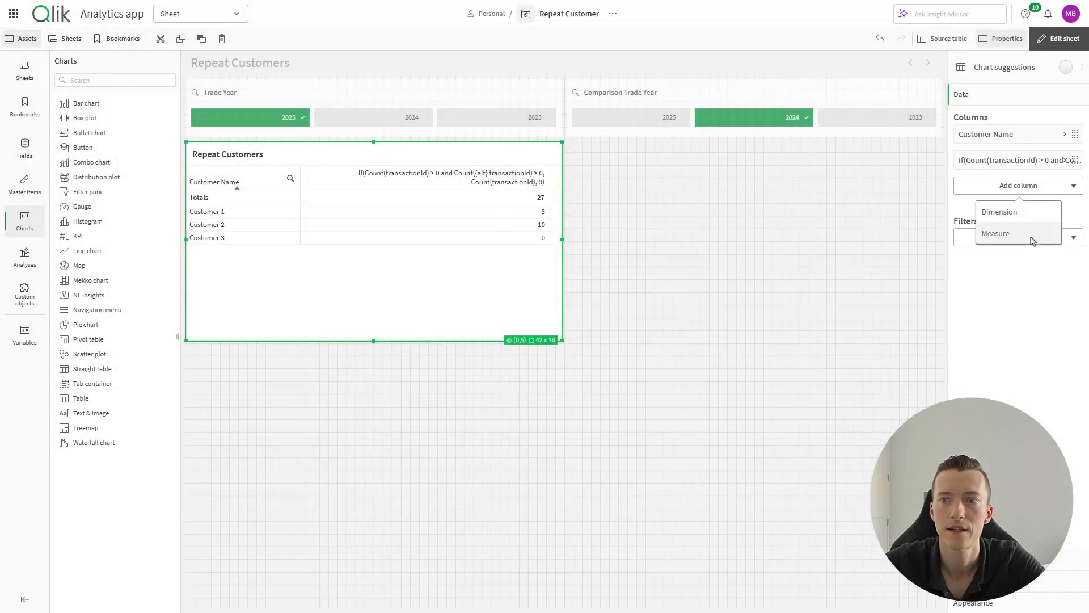
click(1032, 238)
click(1066, 214)
key(ctrl+v)
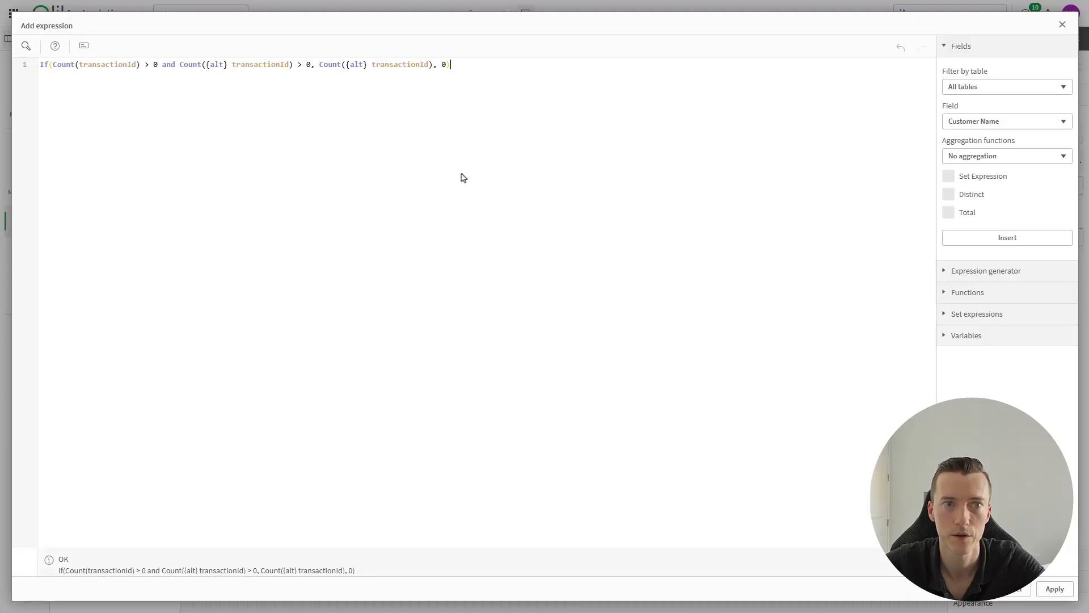
click(345, 66)
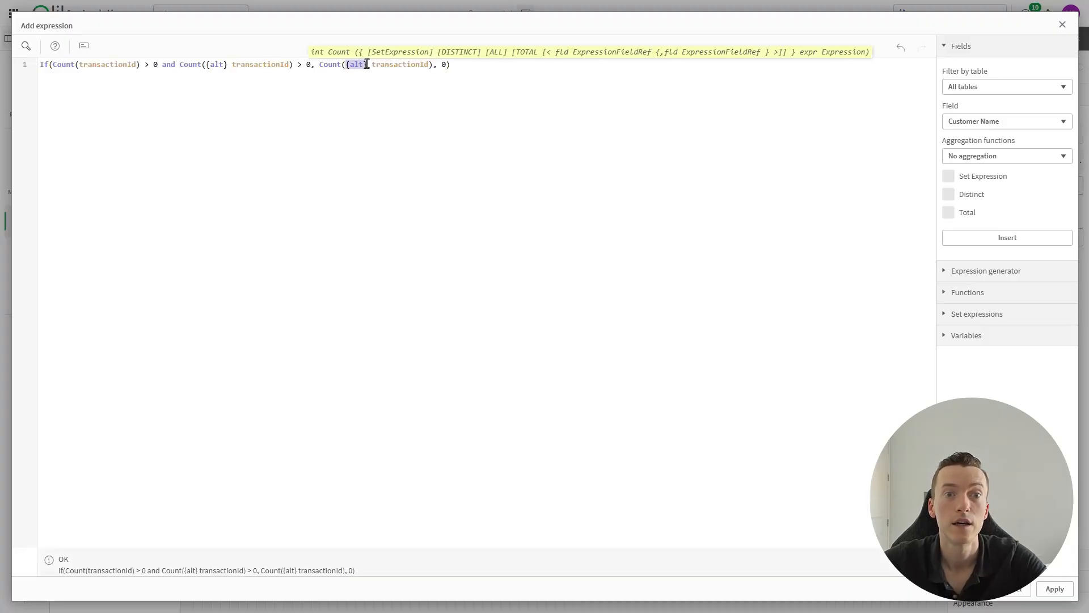
click(1054, 589)
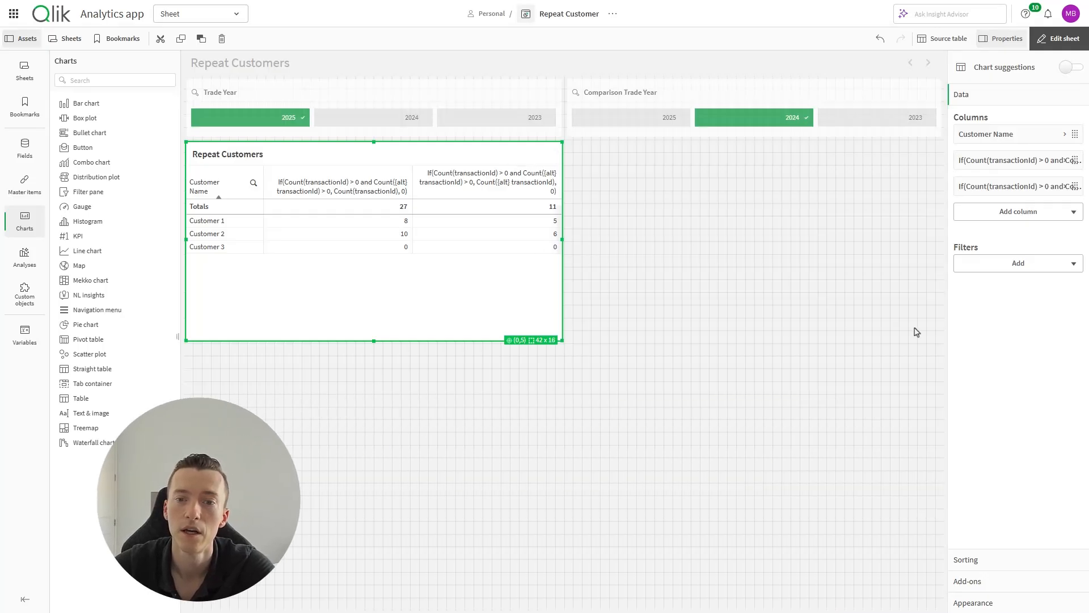
- Exclude zero values from the new Repeat Customers table
click(993, 583)
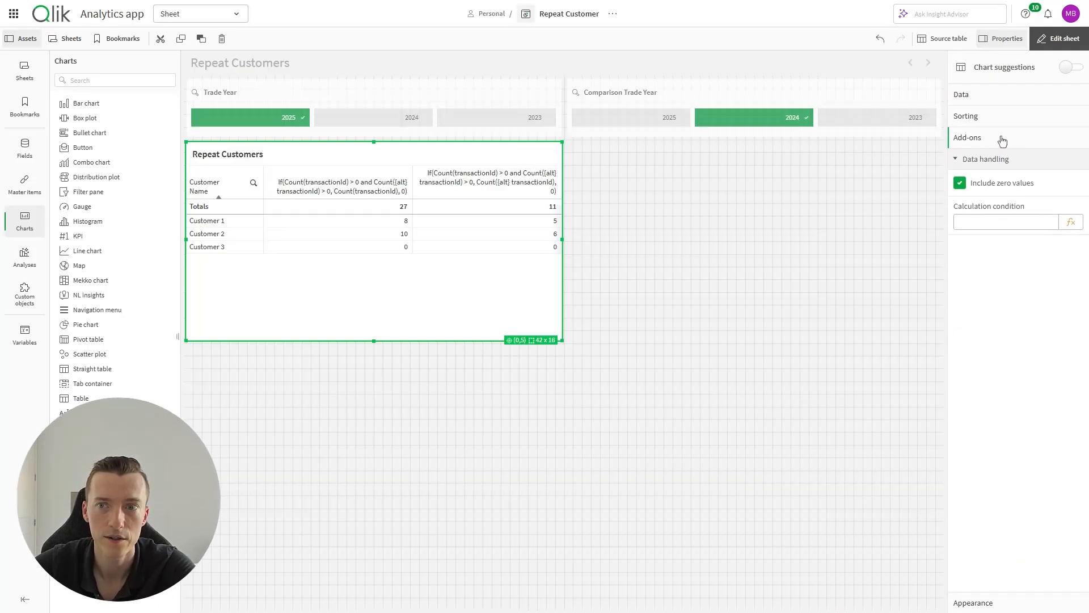
click(1014, 189)
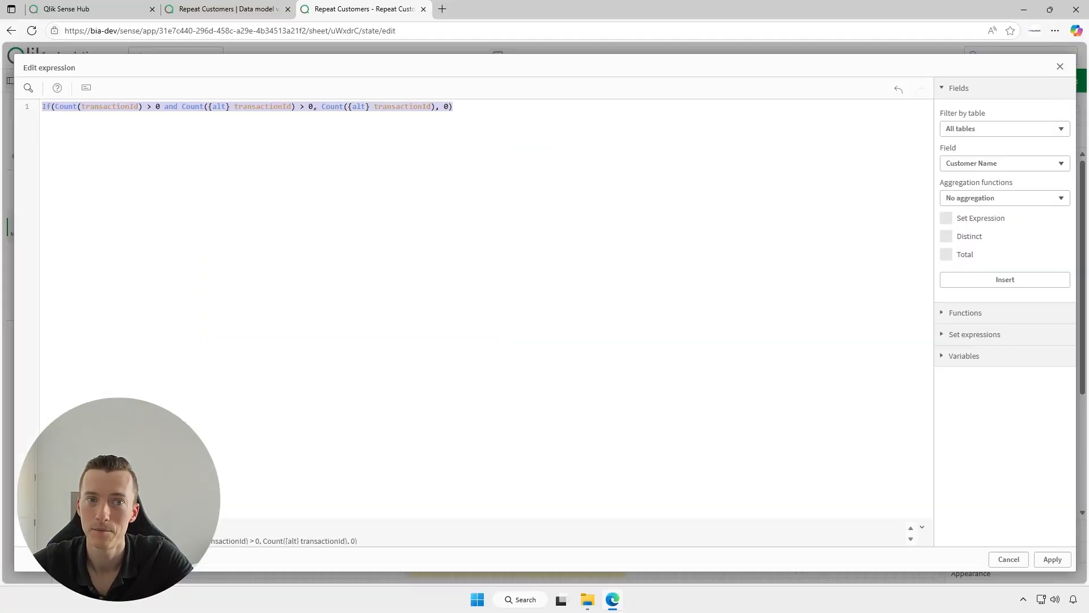
- In the finished app, discard the open expression changes and select the trade-year purchases column's label expression for reuse
click(1010, 559)
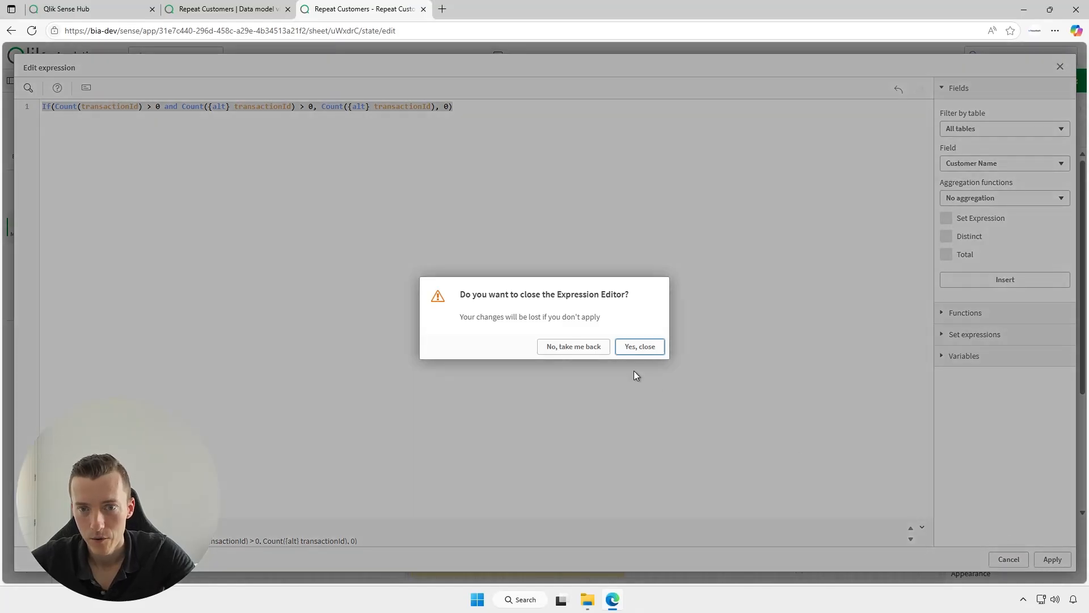
click(640, 347)
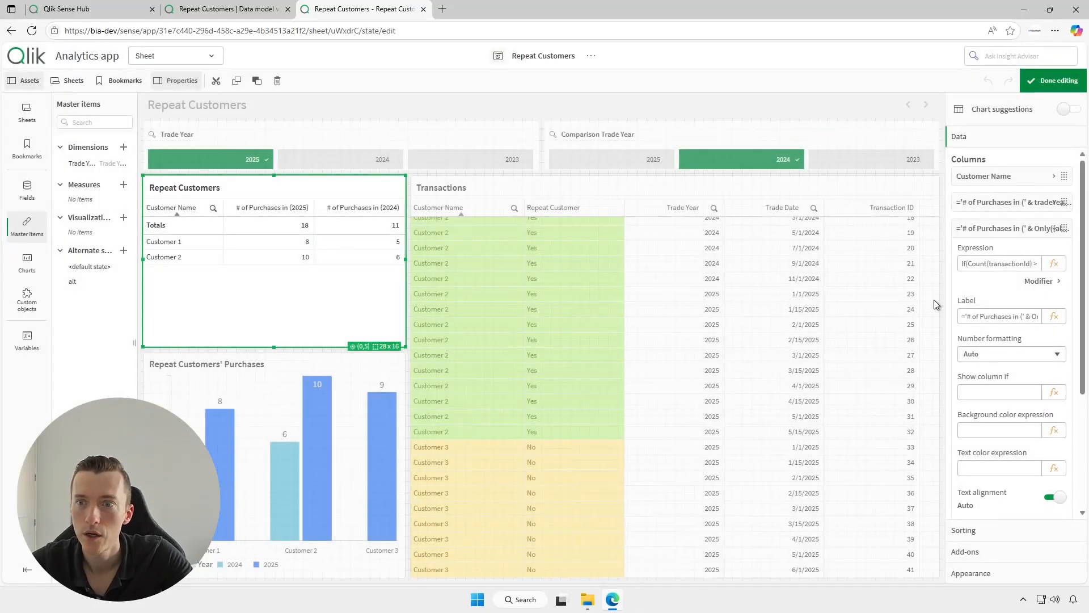
click(1005, 228)
click(1007, 206)
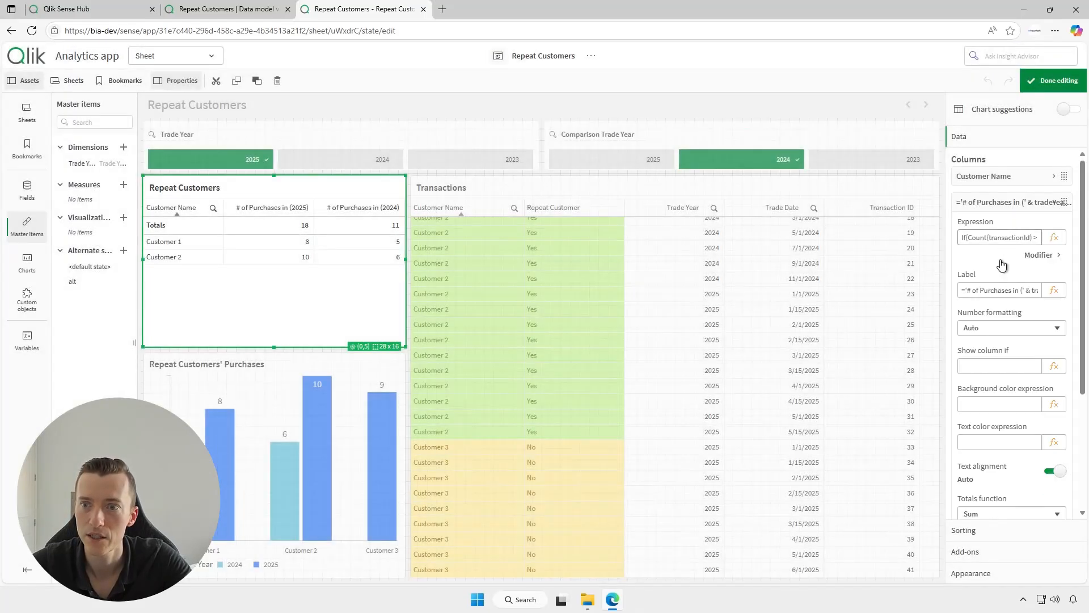
triple_click(1010, 291)
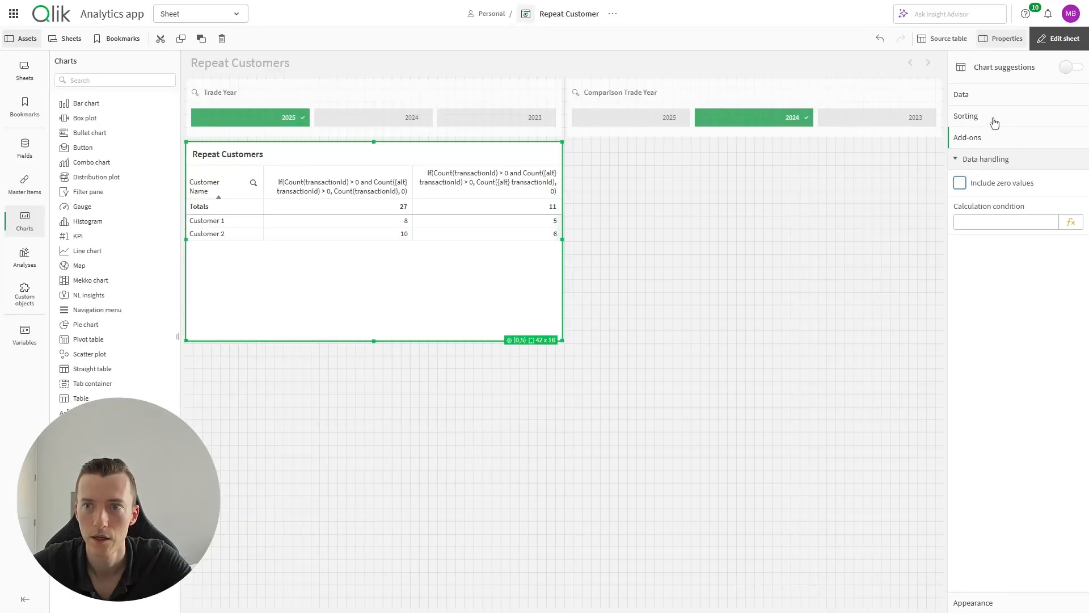
- In the new app, set the first measure column's label to the expression ='# of Purchases in (' & tradeYear & ')'
click(993, 118)
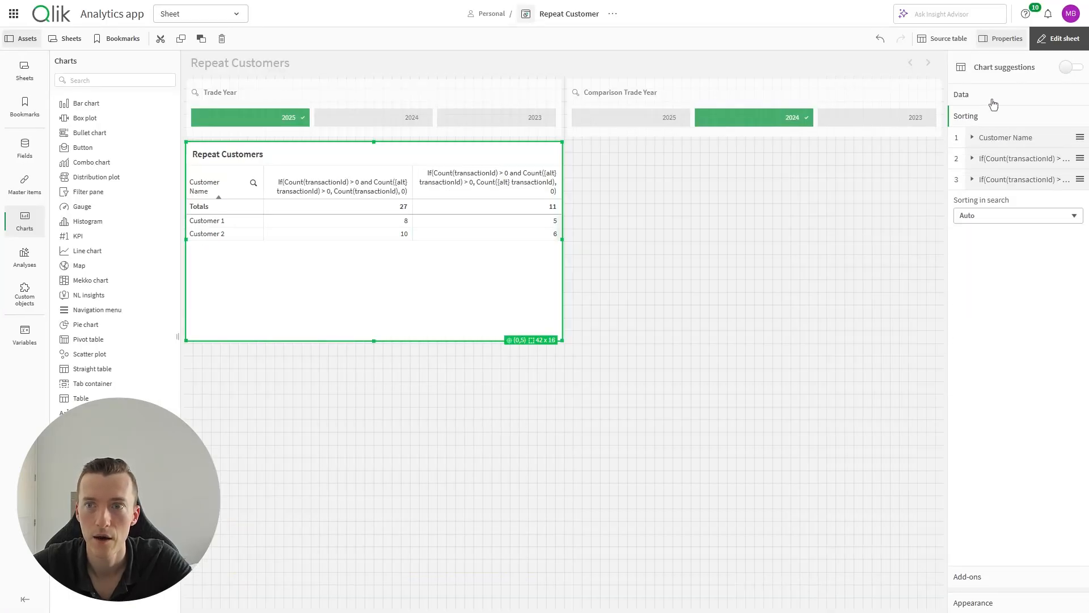
click(993, 102)
click(1000, 160)
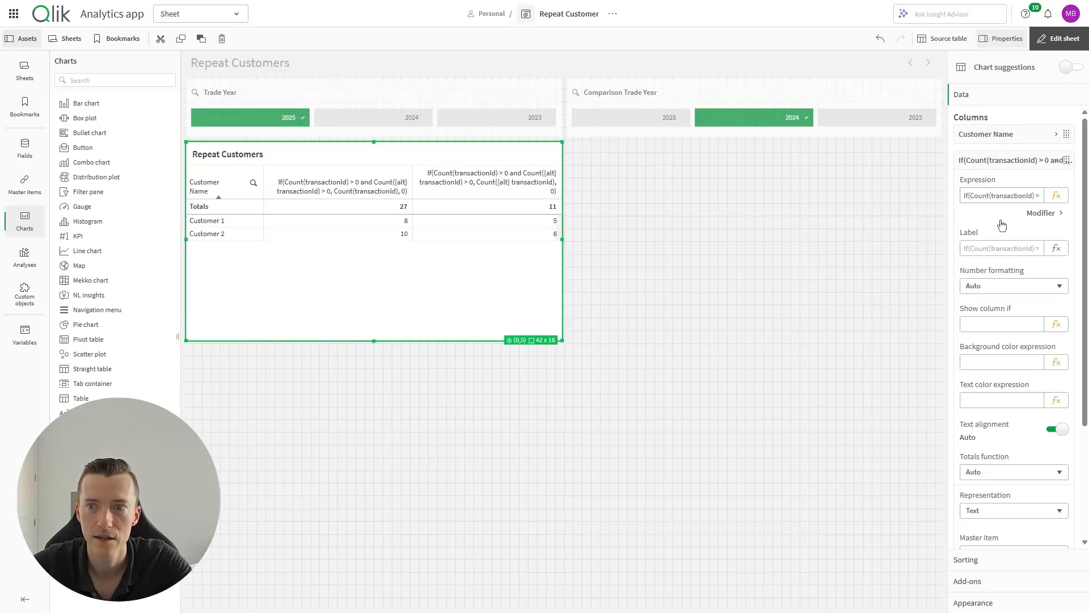
click(1049, 250)
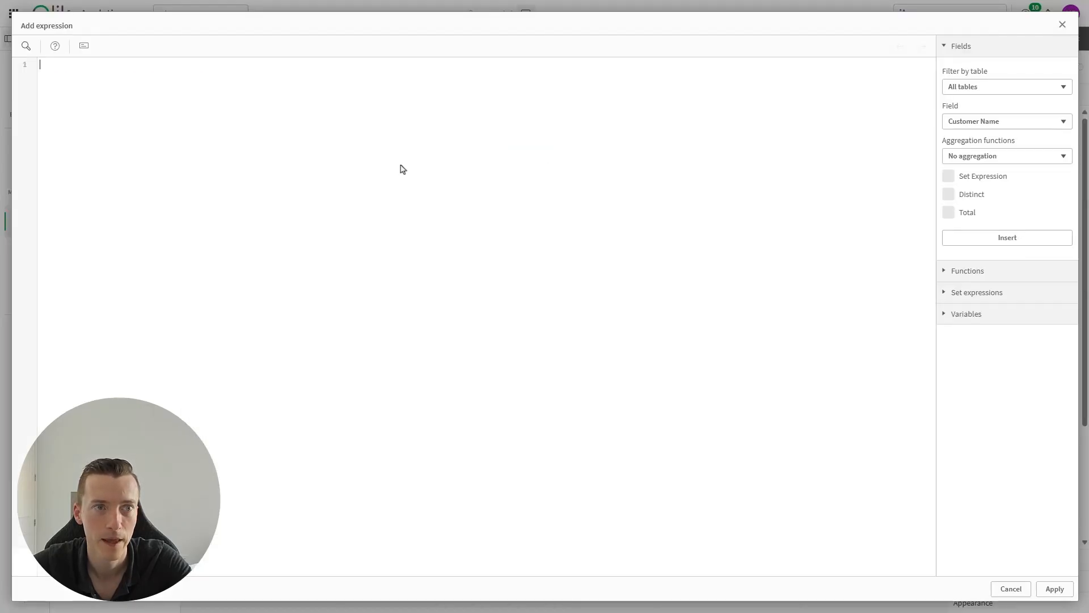
text(='# of Purchases in (' & tradeYear & ')')
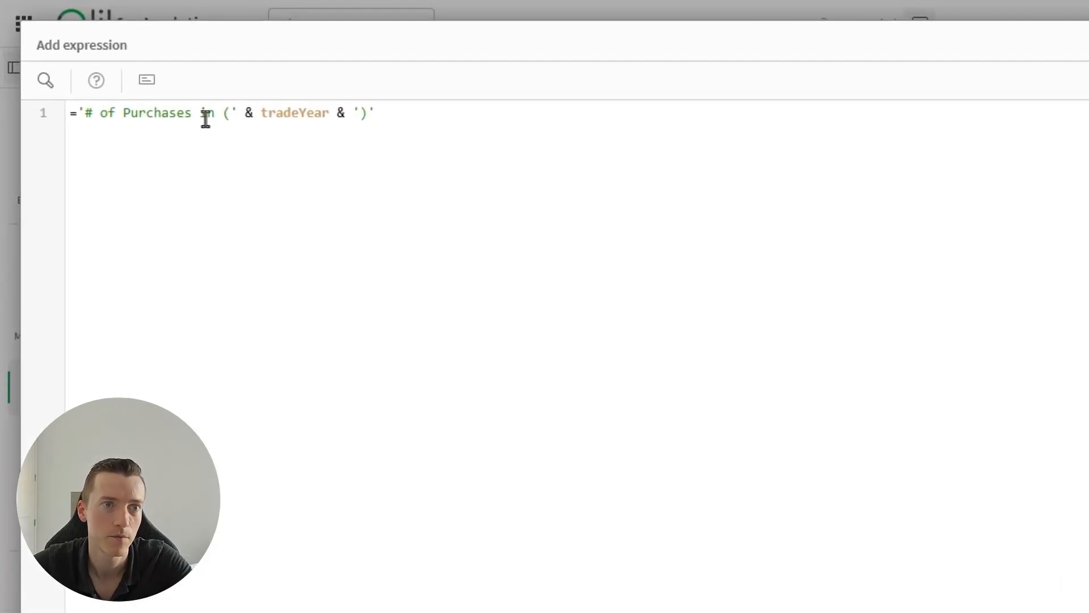
double_click(273, 113)
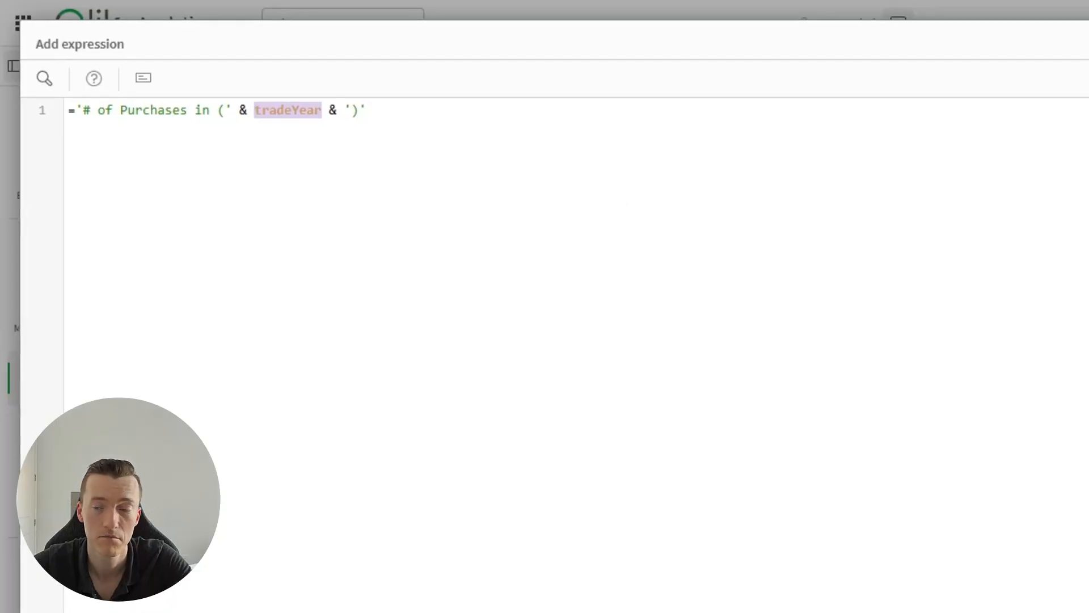
click(1053, 589)
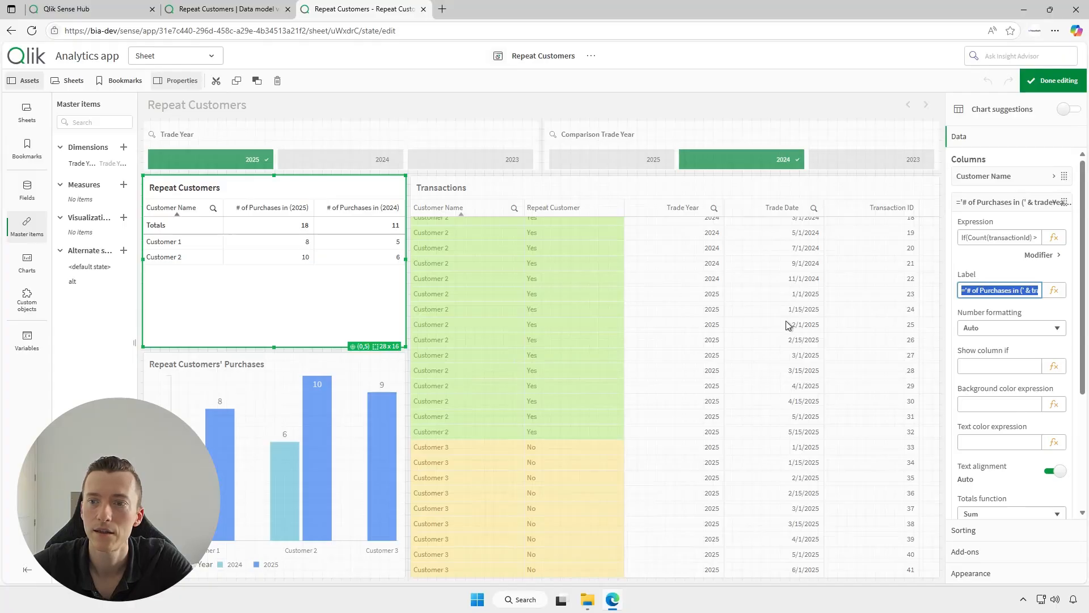
- In the finished app, copy the comparison-year column's label expression ='# of Purchases in (' & Only({alt} tradeYear) & ')' and close its editor
click(987, 202)
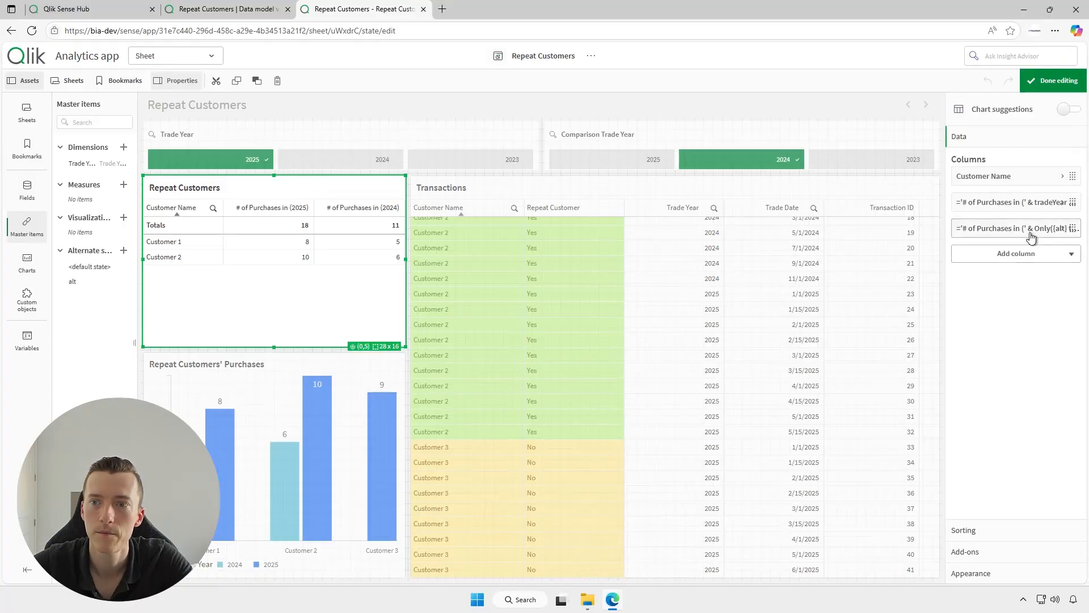
click(1031, 236)
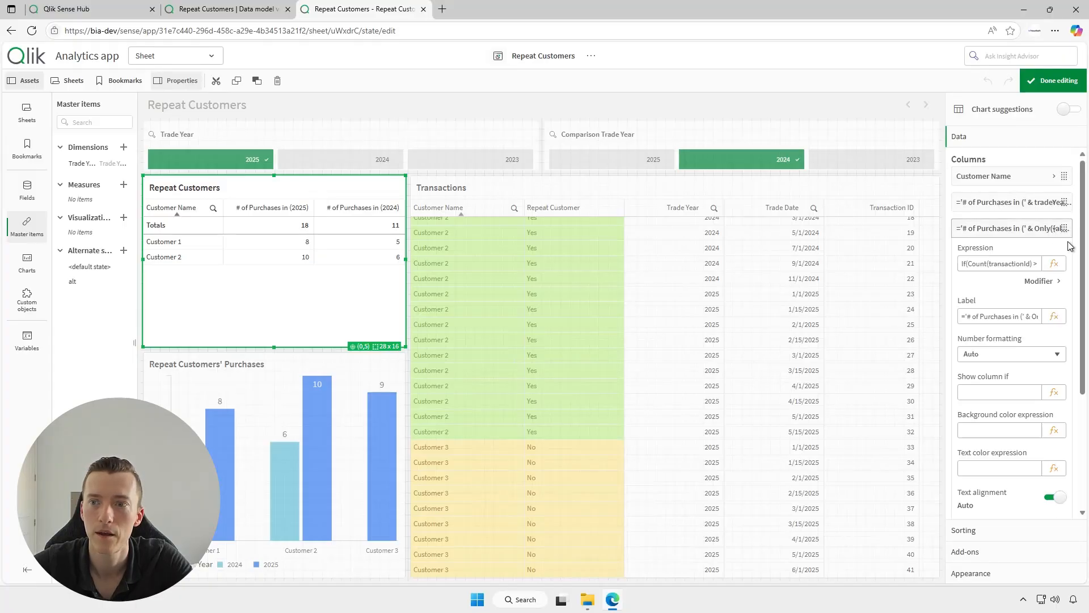
click(1054, 318)
drag(277, 104, 42, 105)
key(ctrl+c)
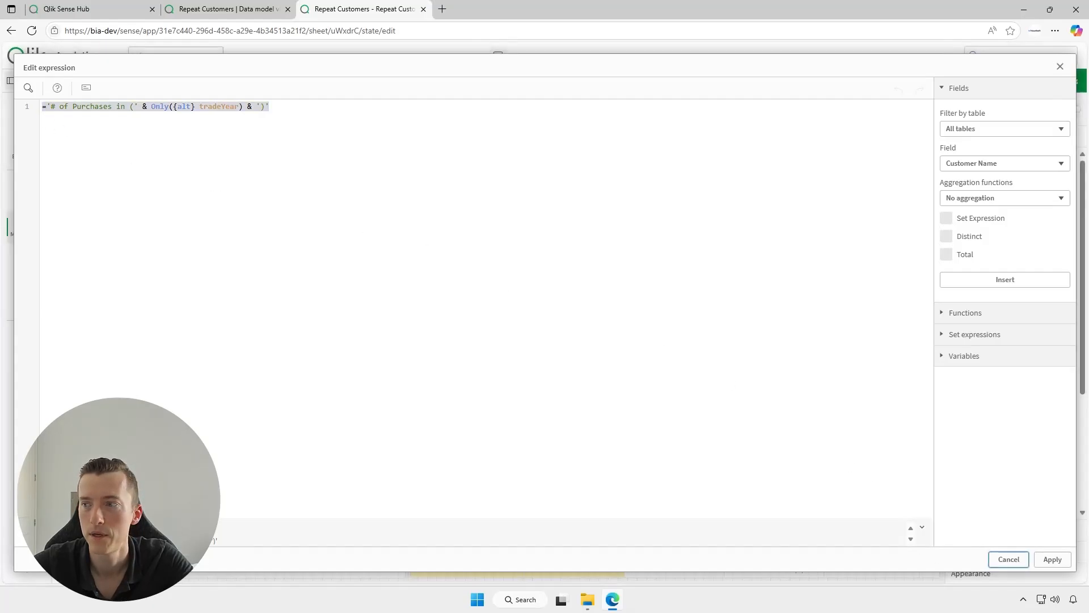
click(1009, 560)
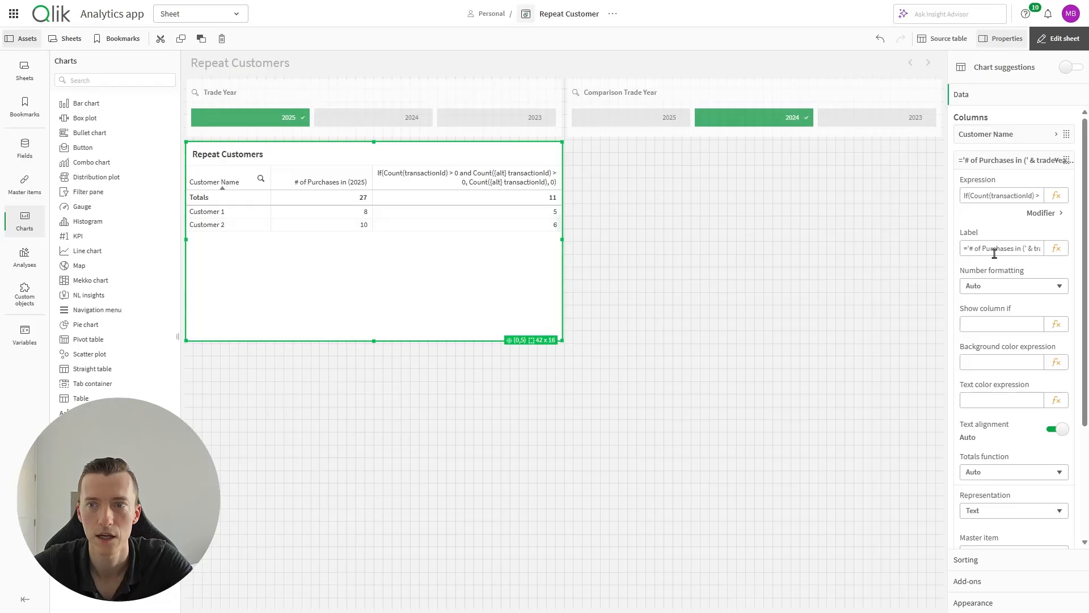
- In the new app, set the second measure column's label to the expression ='# of Purchases in (' & Only({alt} tradeYear) & ')'
click(992, 160)
click(1010, 187)
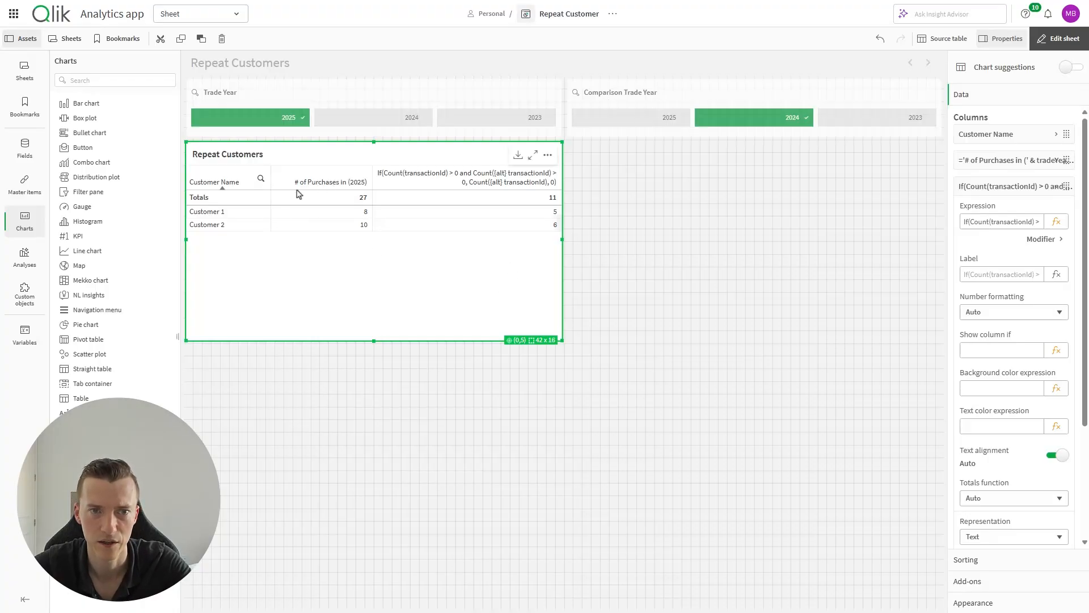
click(1055, 274)
key(ctrl+v)
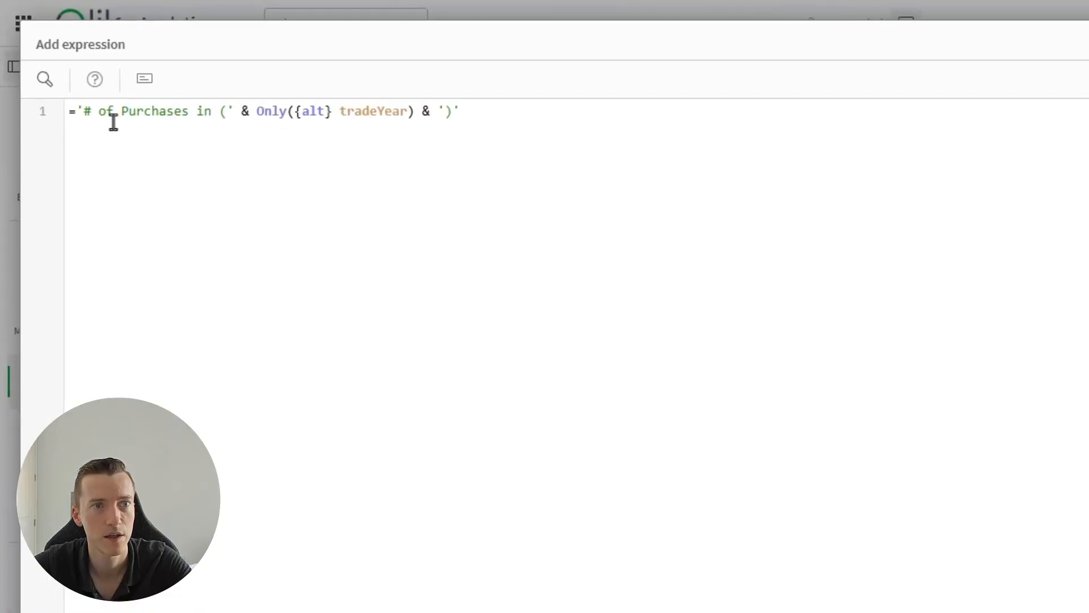
double_click(266, 112)
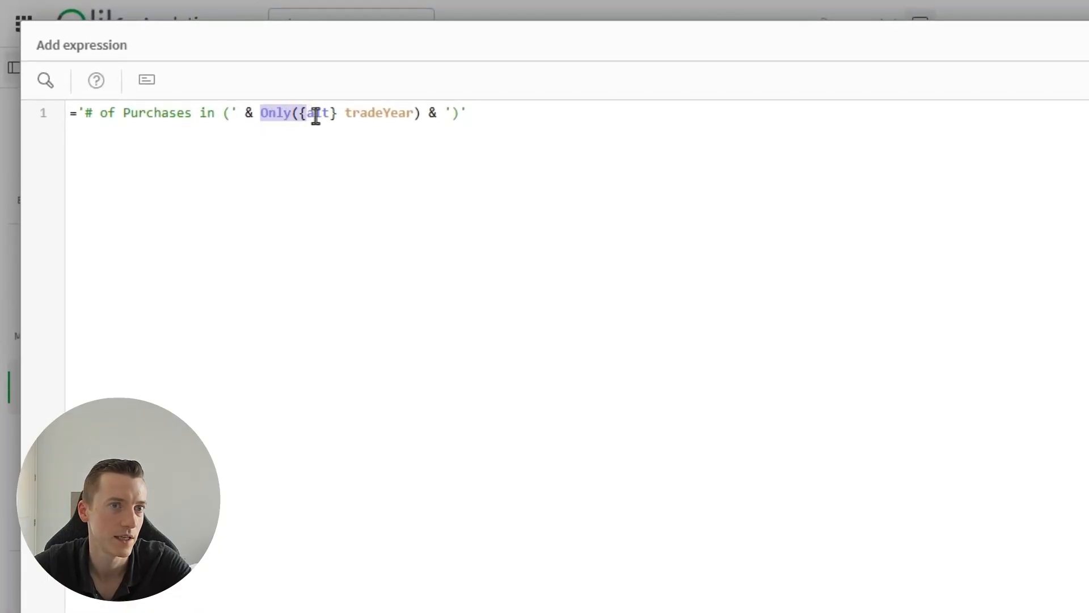
drag(316, 116, 336, 114)
click(277, 120)
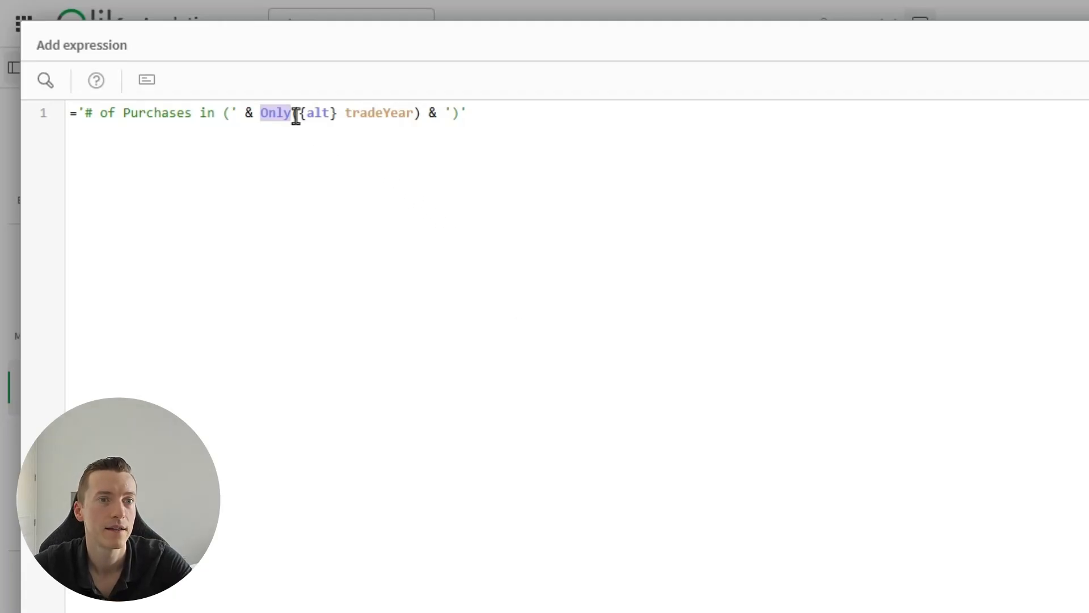
drag(299, 113, 335, 112)
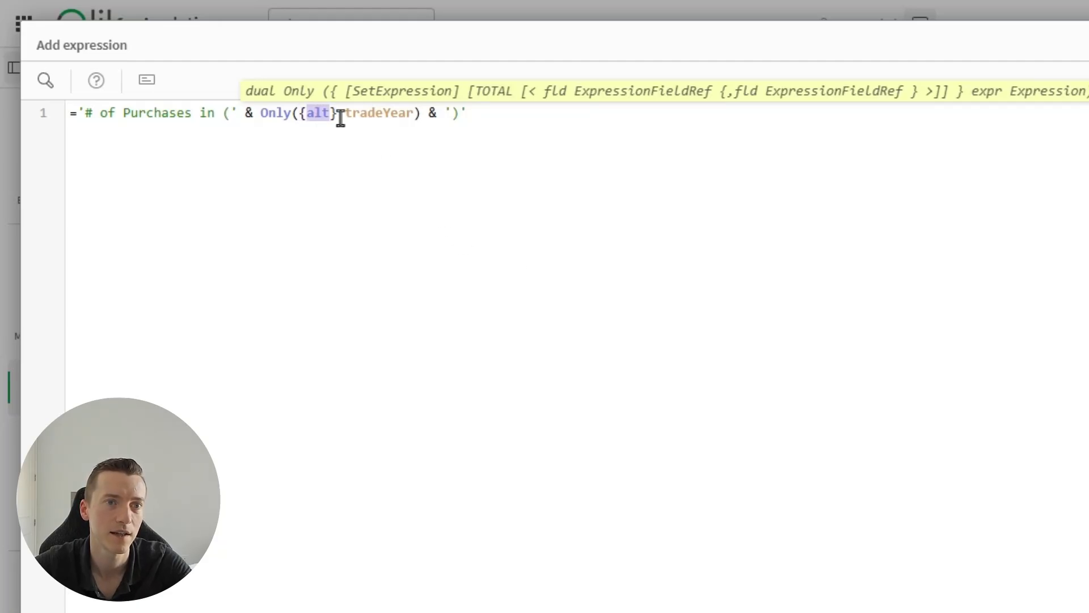
drag(338, 114, 299, 112)
click(389, 120)
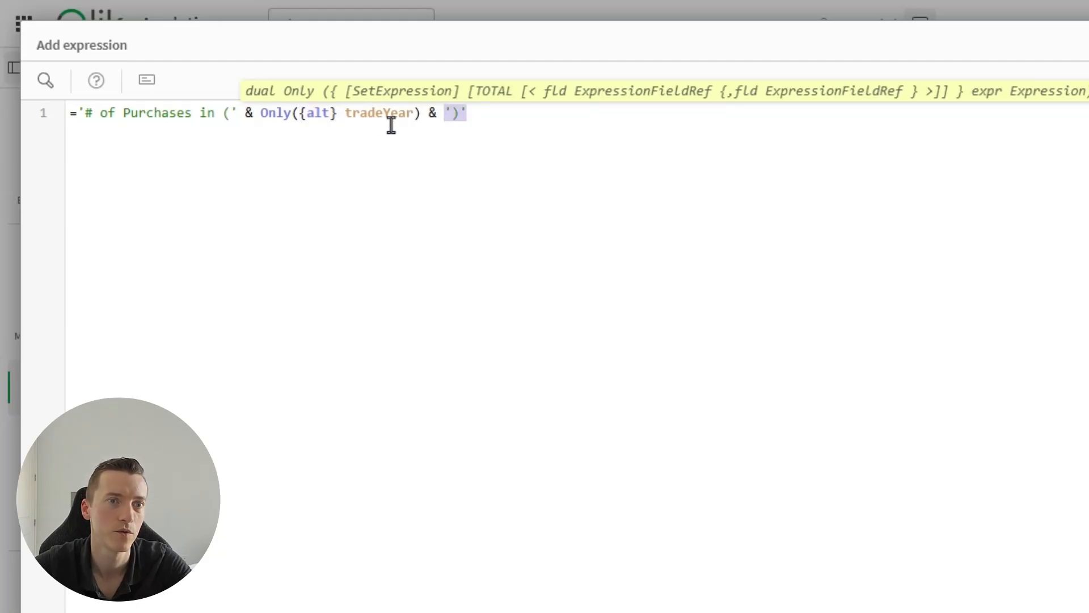
double_click(388, 119)
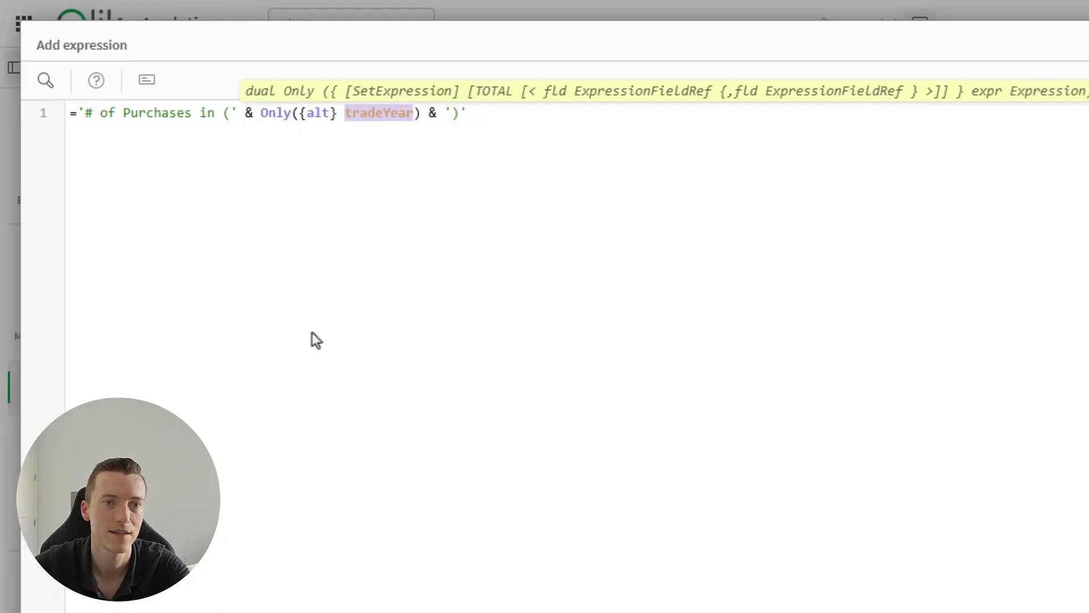
drag(343, 115, 259, 118)
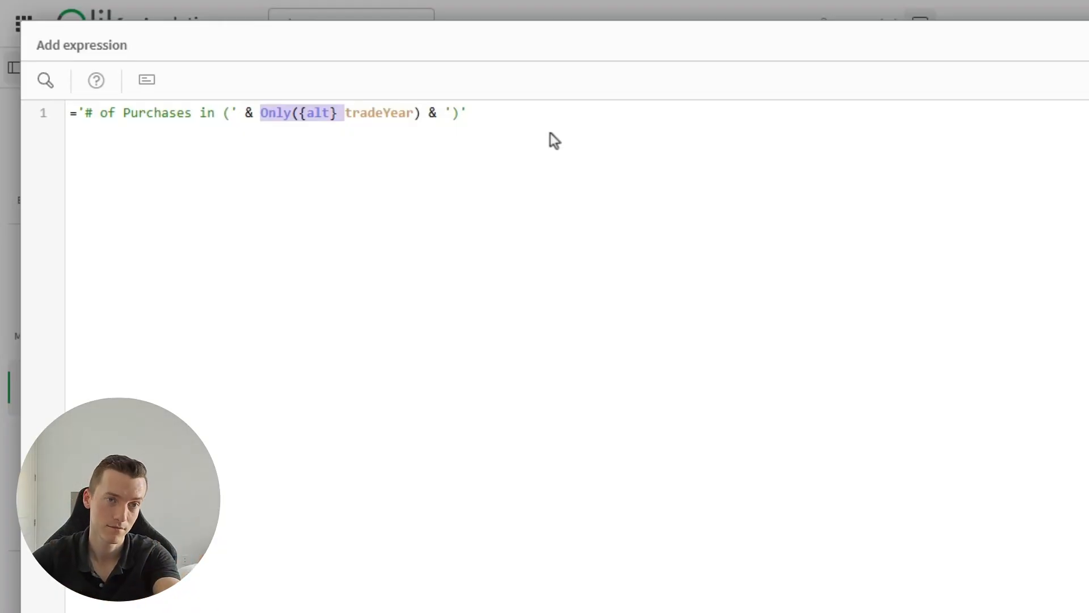
click(1050, 586)
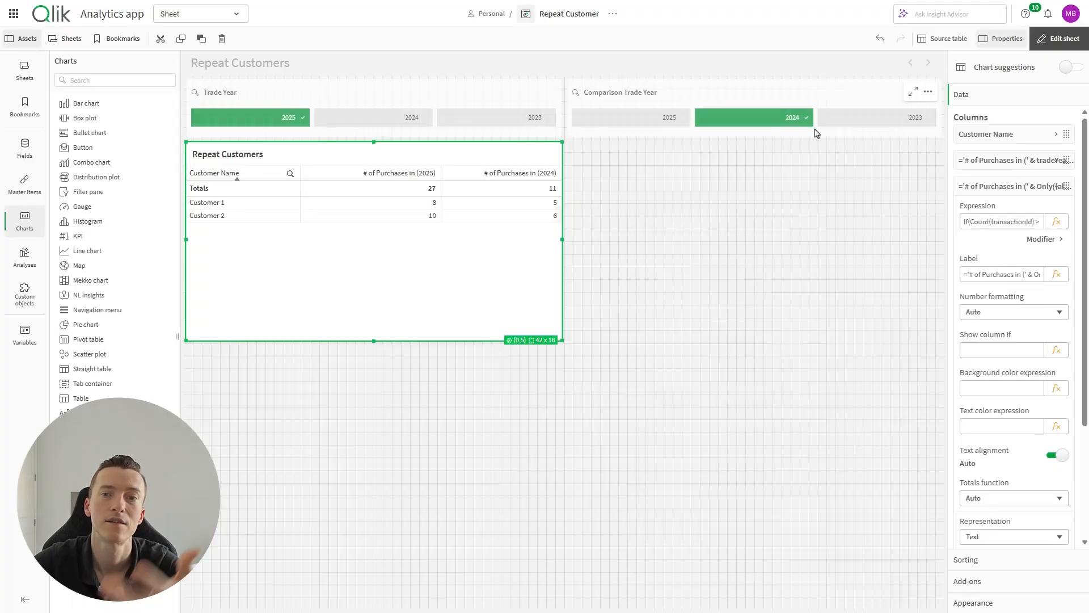
- Leave edit mode and test the table with comparison year 2023, finishing with 2024 selected again
click(1059, 38)
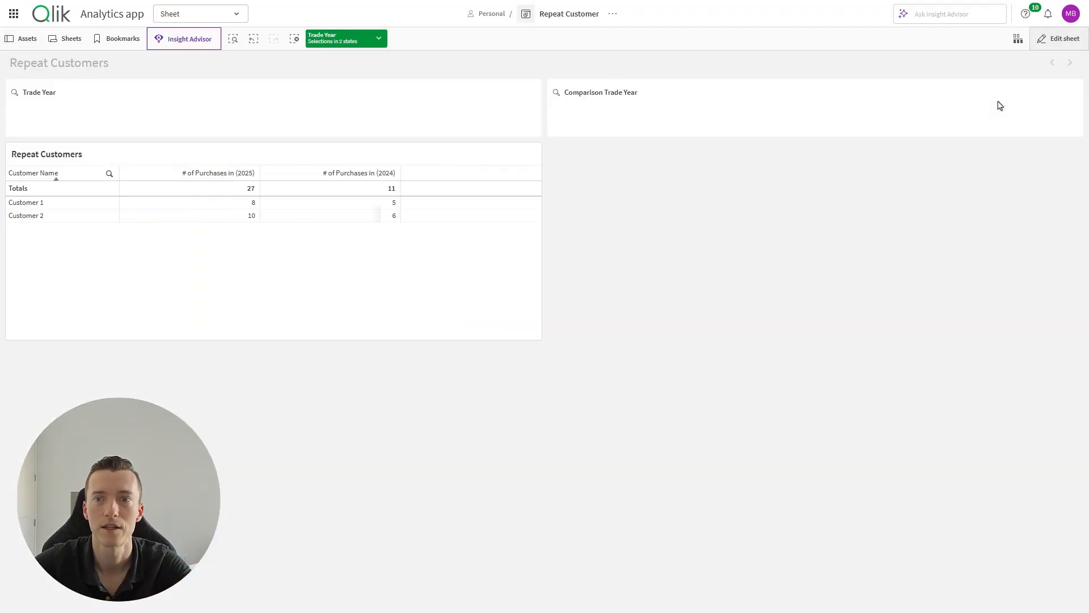
click(956, 125)
click(884, 121)
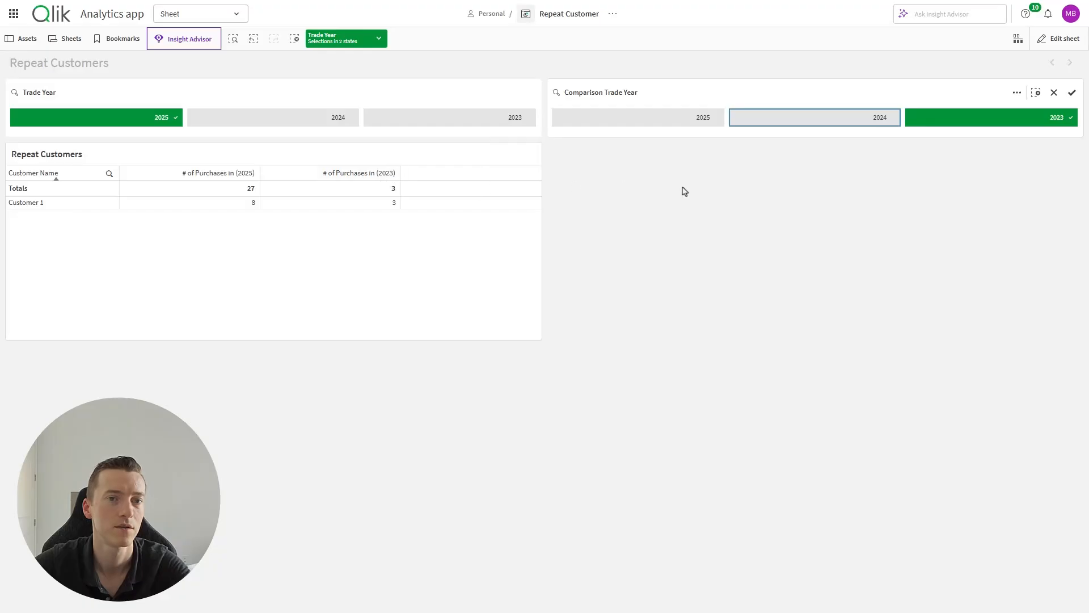
click(880, 123)
click(961, 120)
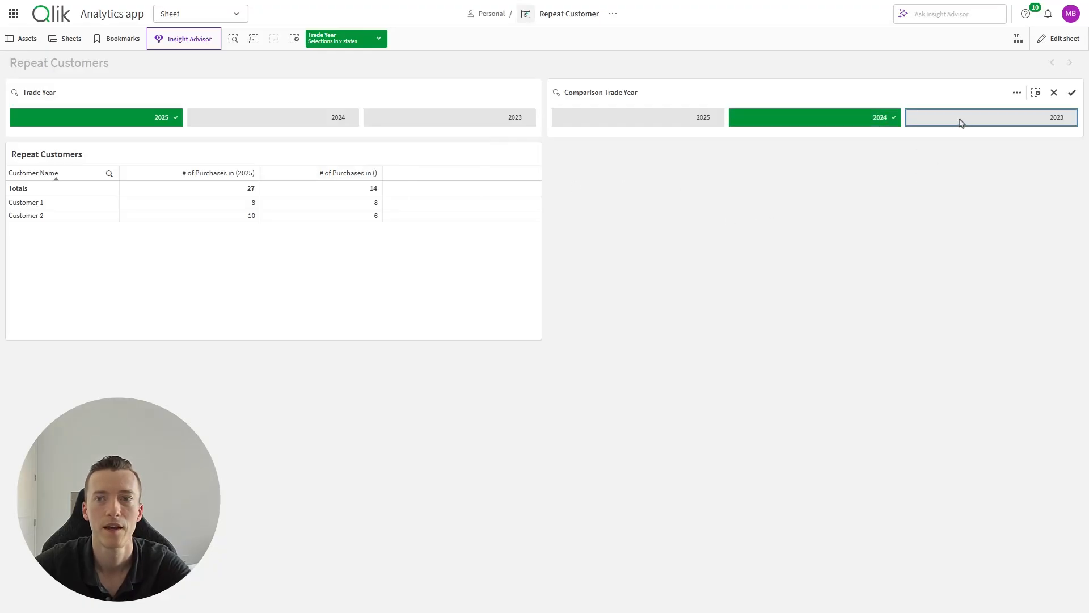
click(1072, 93)
- Edit the sheet and set the totals function of the trade-year purchases column to Sum
click(1069, 46)
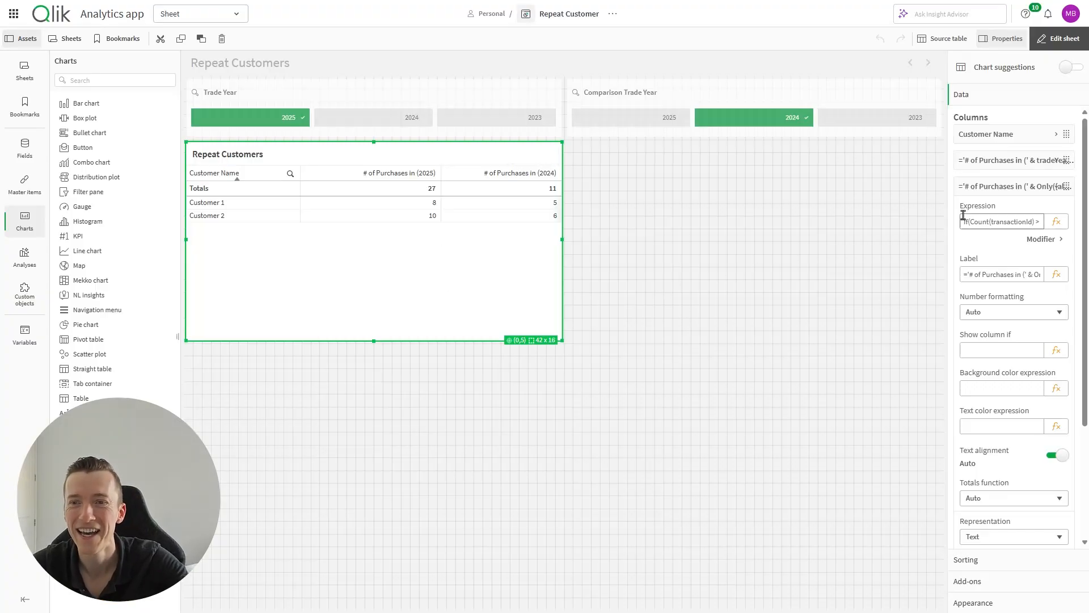
click(1018, 186)
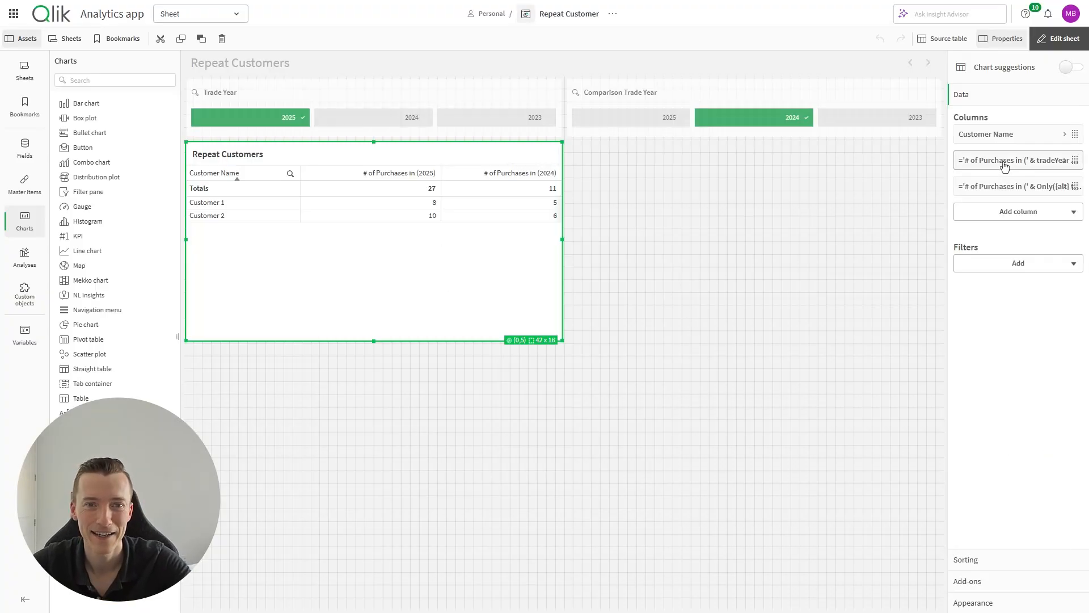
click(1012, 161)
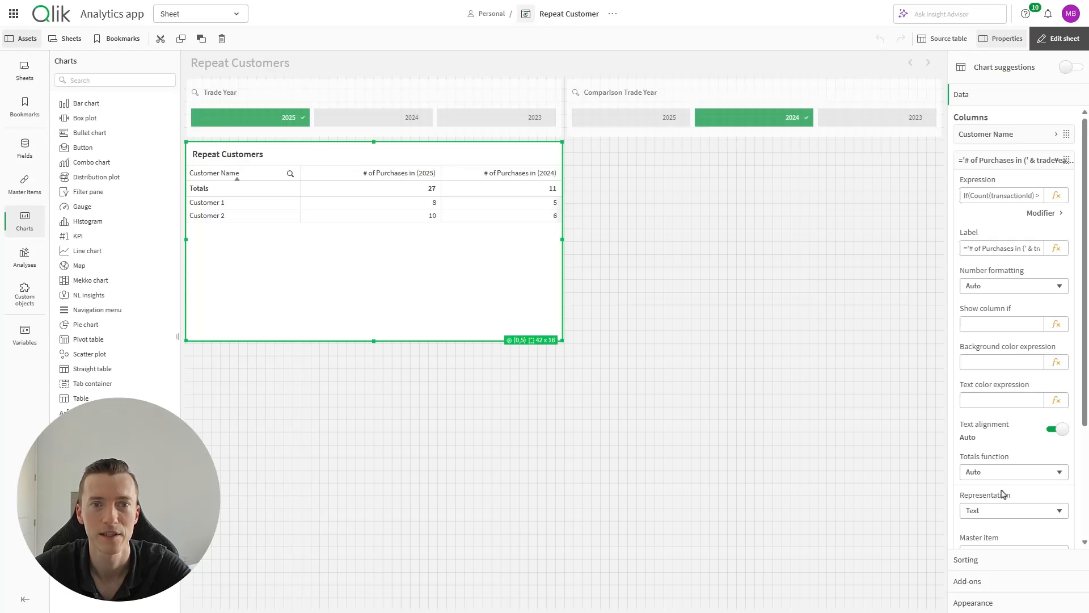
scroll(999, 383, down, 3)
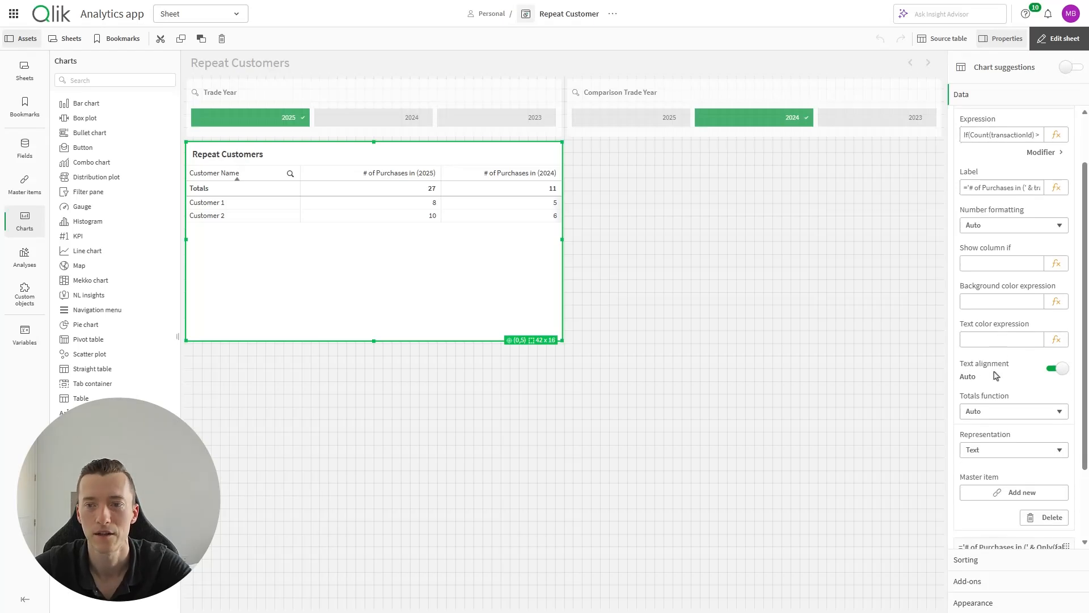
scroll(990, 393, up, 3)
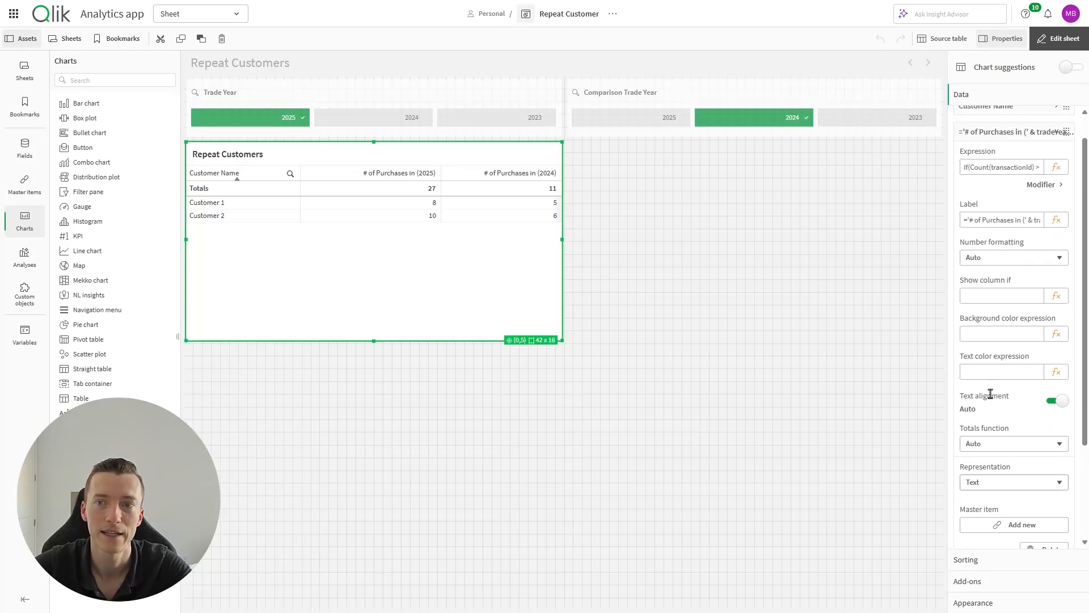
scroll(1013, 301, down, 4)
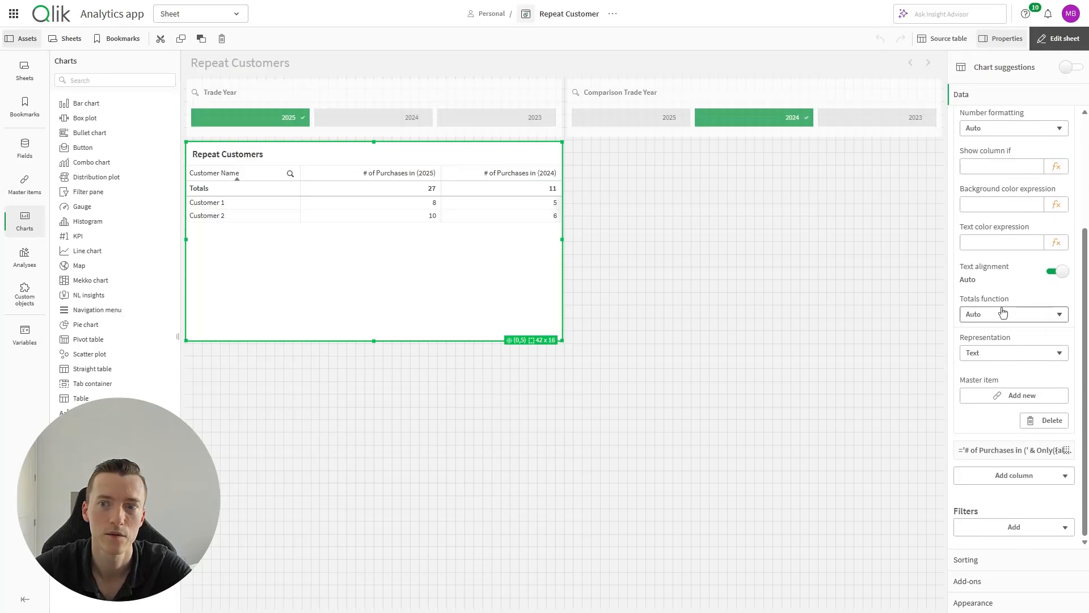
click(987, 321)
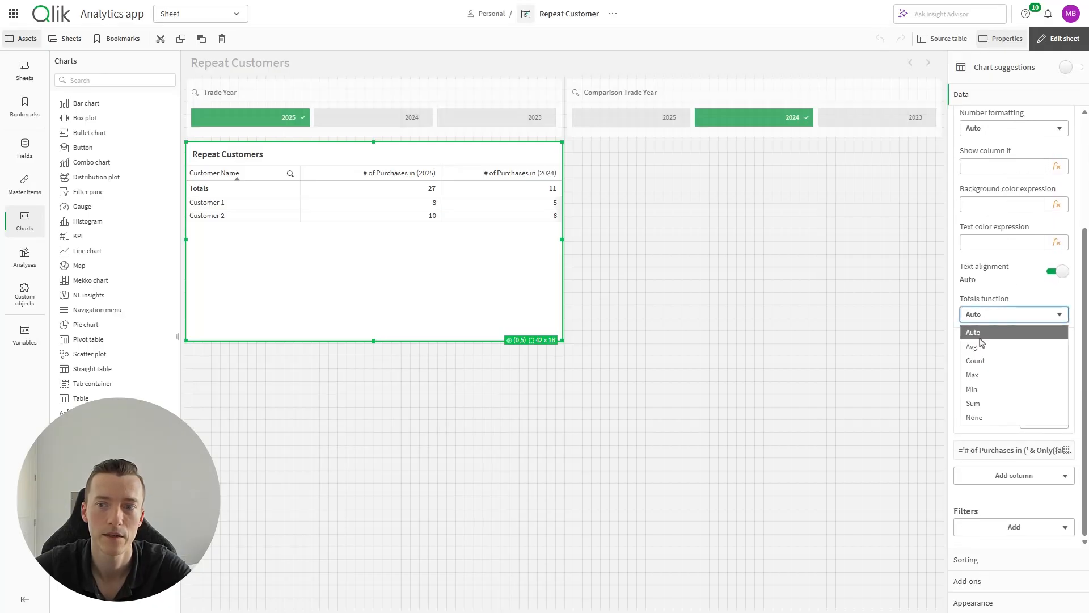
click(978, 404)
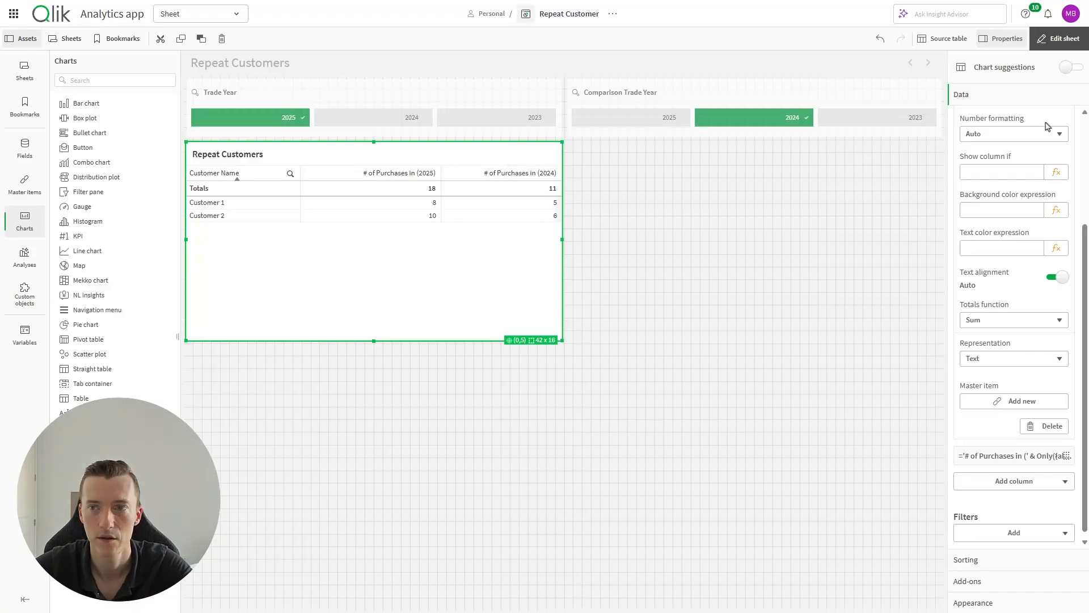
scroll(1024, 232, up, 3)
click(1000, 160)
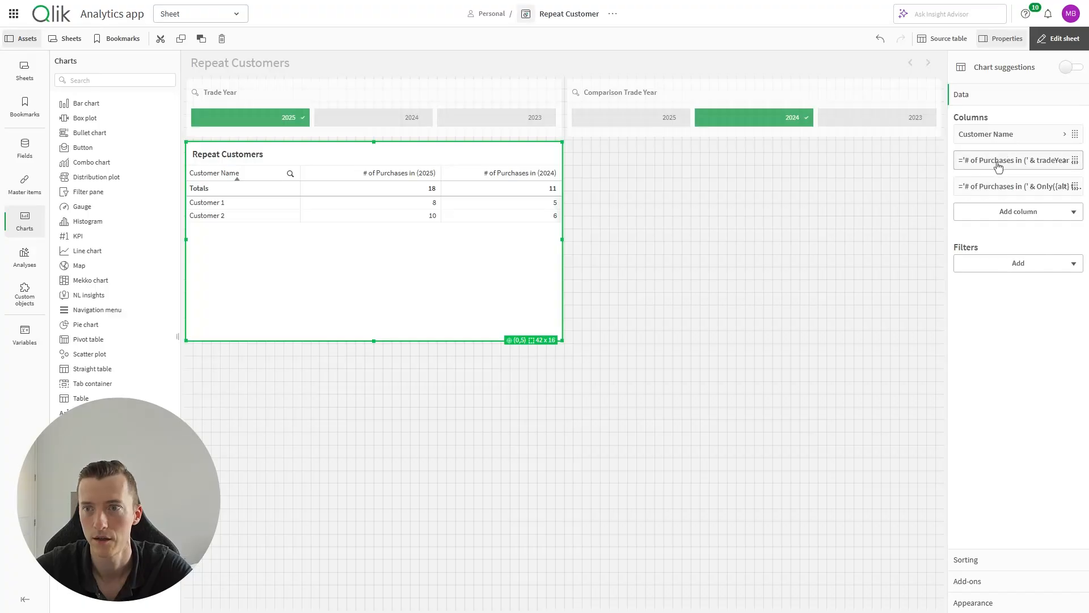
- Set the totals function of the comparison-year purchases column to Sum and finish editing the sheet
click(997, 186)
scroll(1027, 460, down, 3)
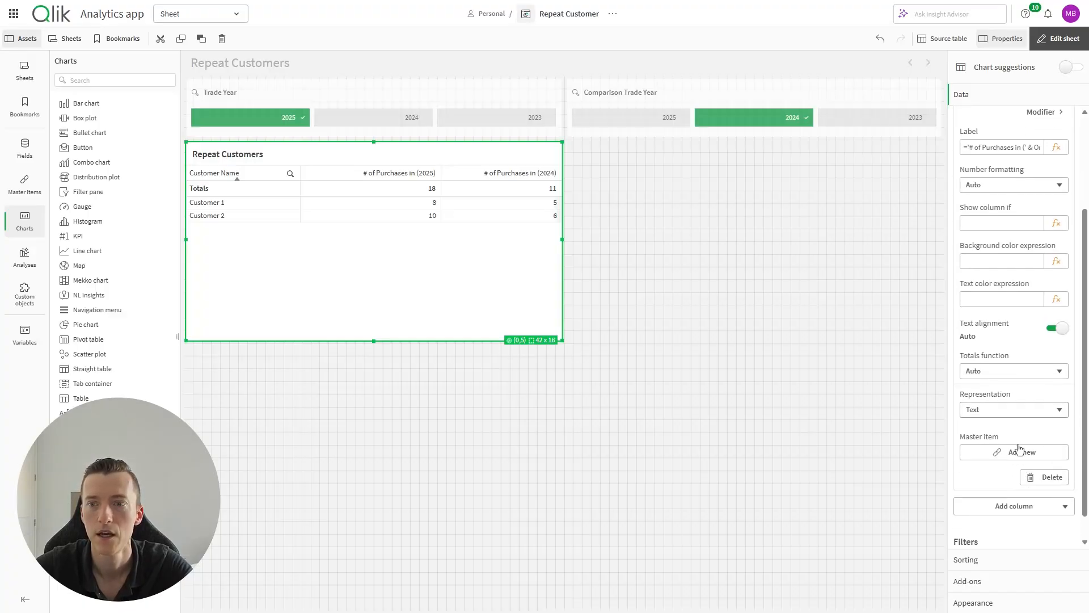
click(1004, 349)
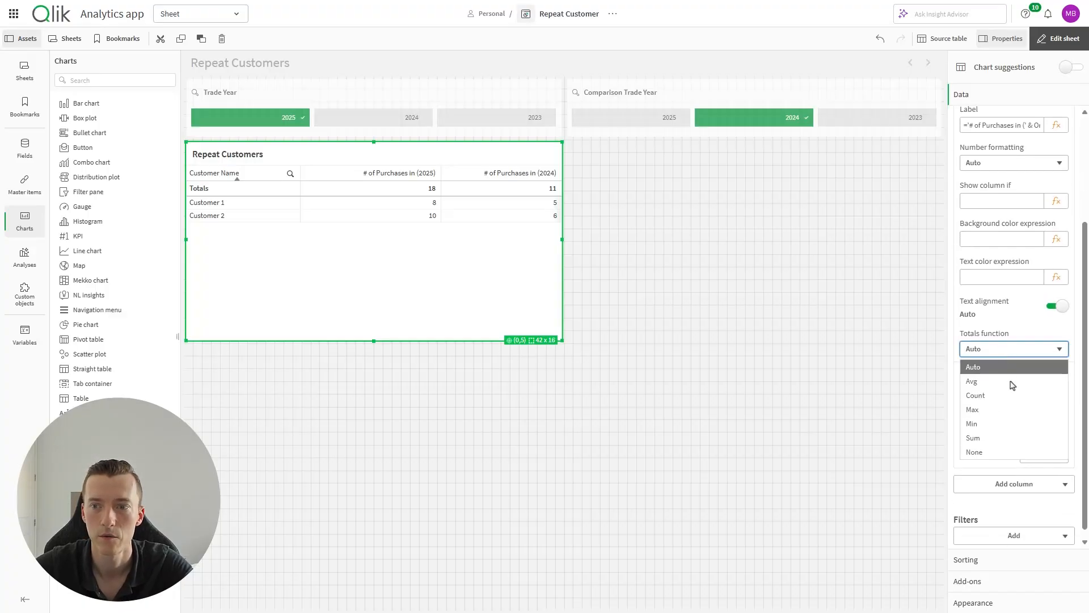
click(985, 440)
scroll(1021, 311, up, 3)
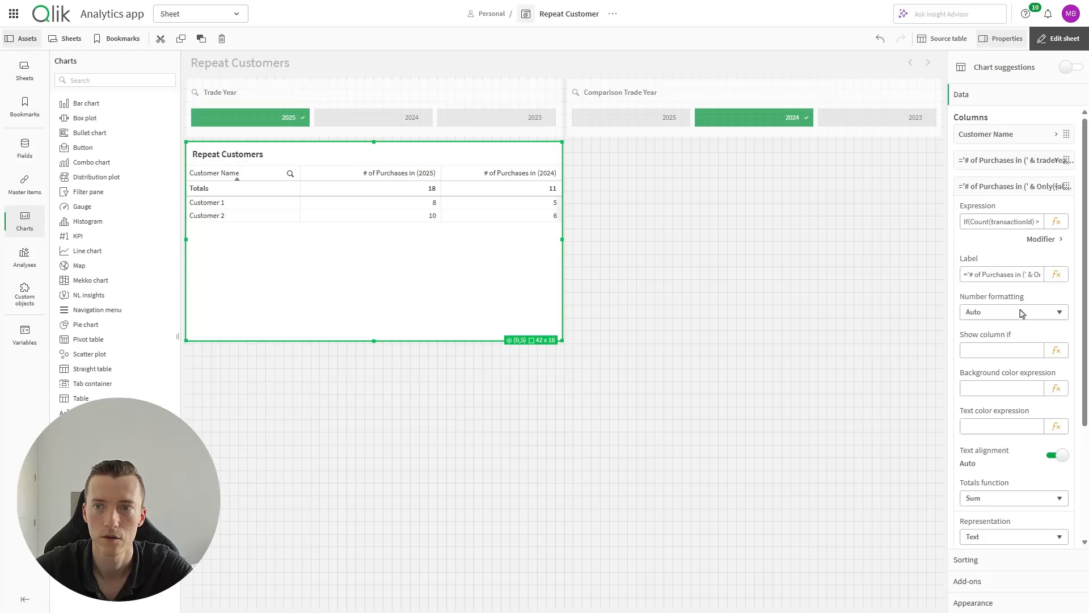
click(1004, 187)
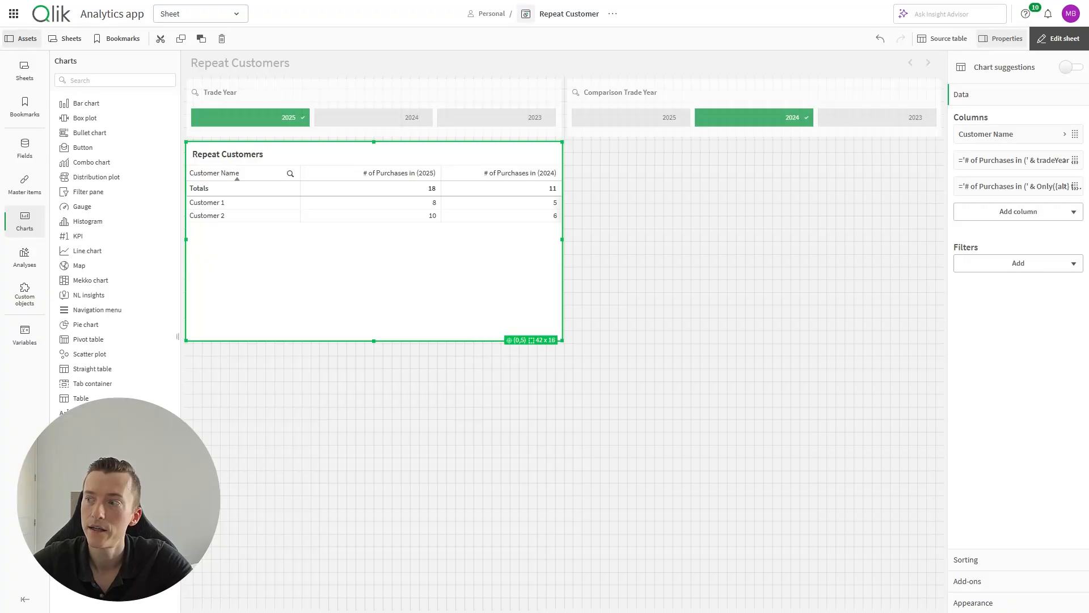
click(1059, 38)
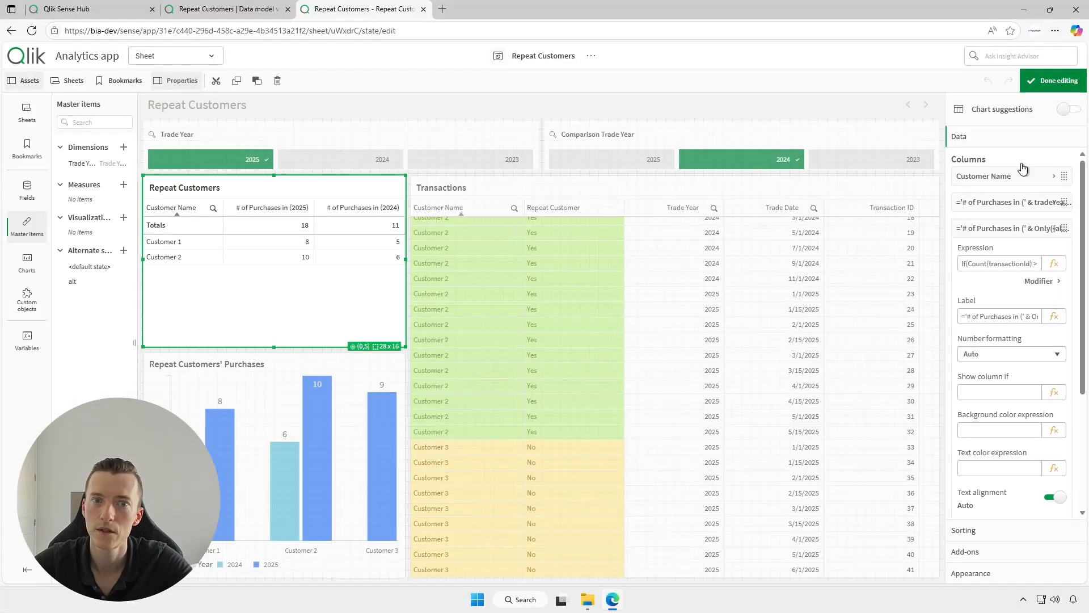
- In the finished app, leave edit mode, clear all selections, and select trade year 2025 with comparison year 2024
click(1047, 38)
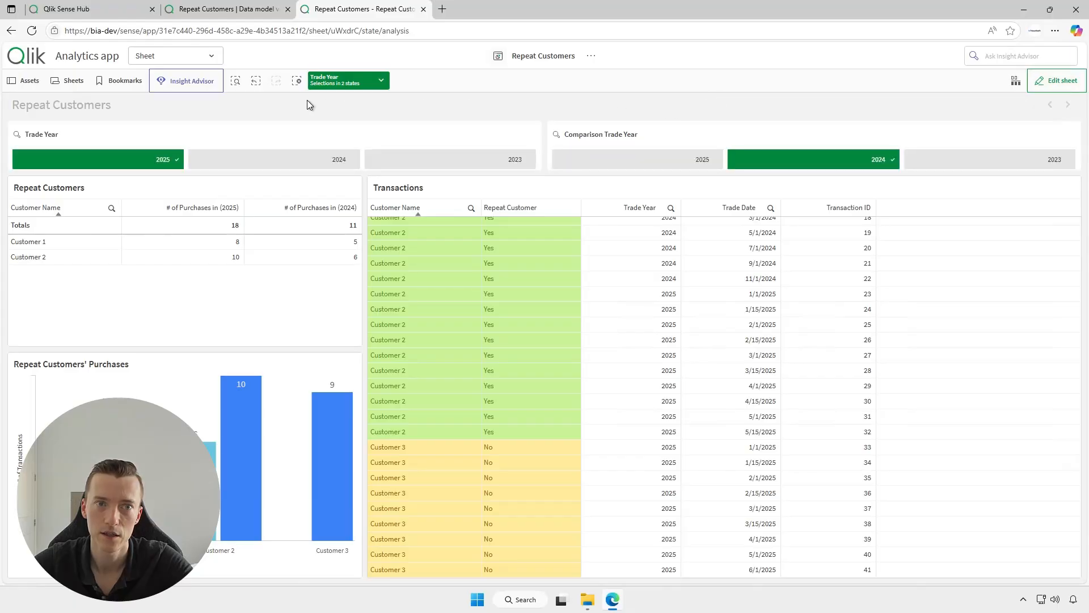
click(296, 80)
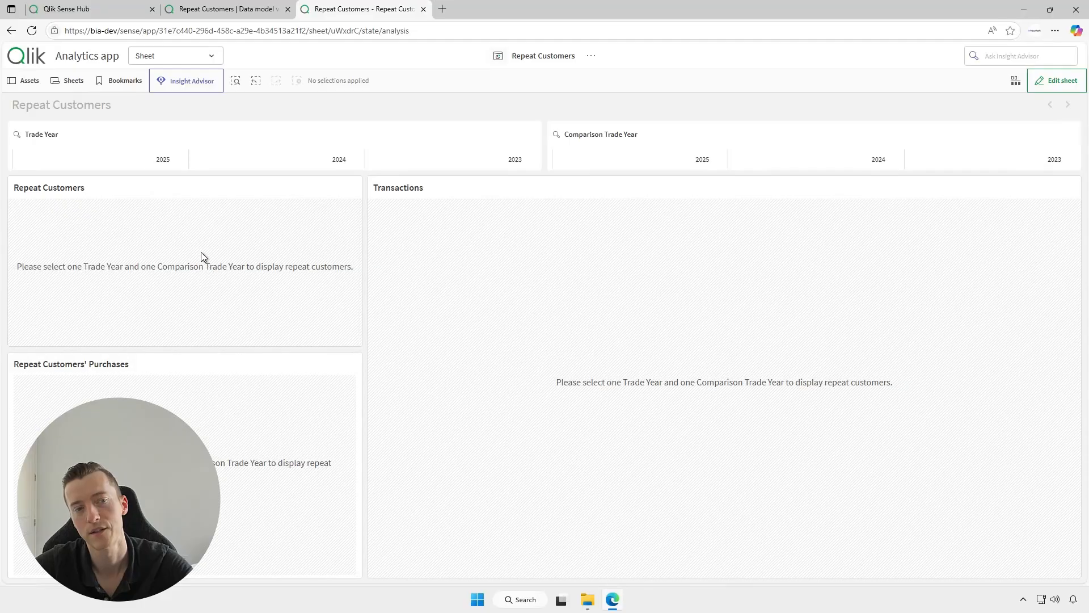
click(138, 164)
click(820, 165)
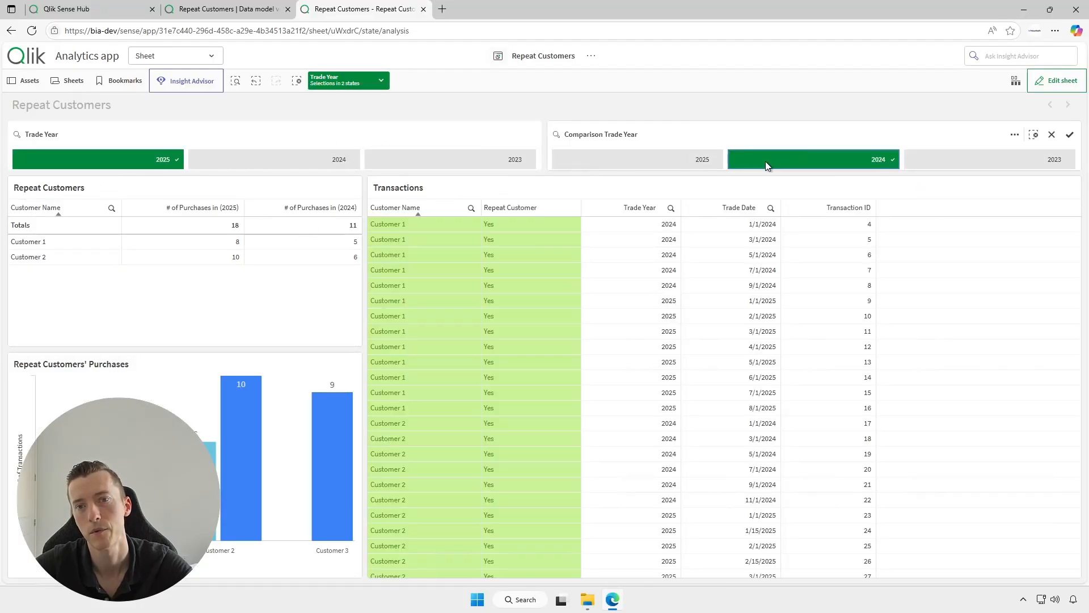
- Test adding 2023 as a second comparison year, remove it again, and confirm the selection of 2024
click(924, 156)
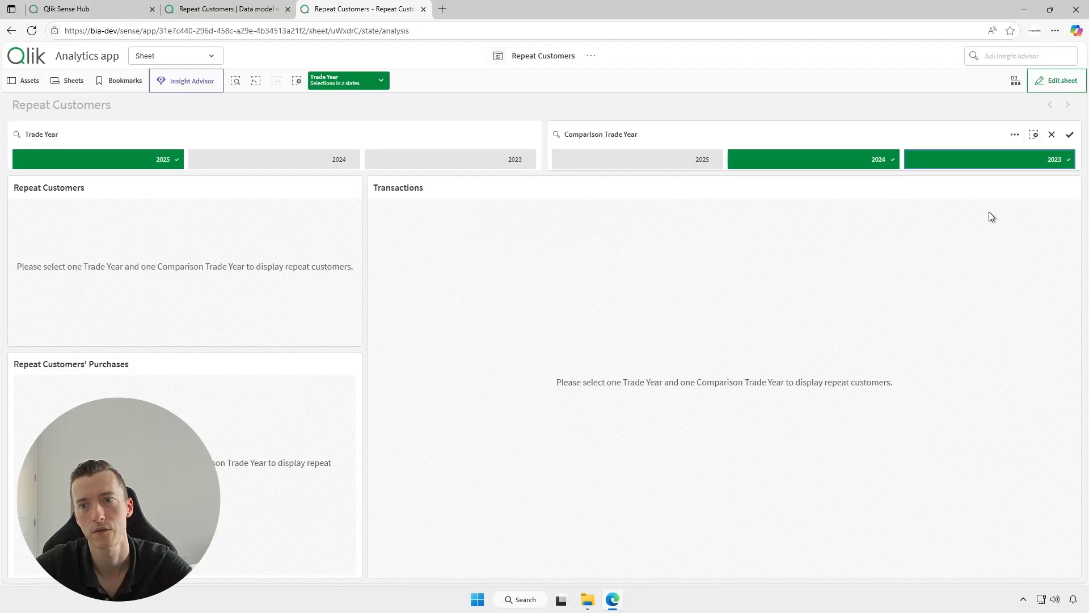
click(988, 164)
click(1070, 134)
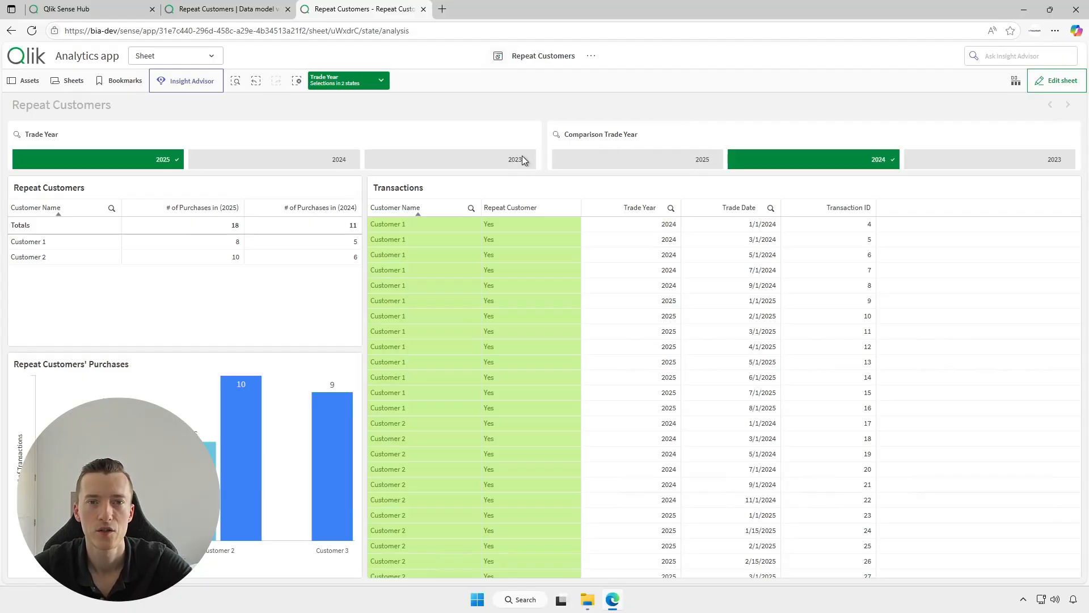
- Clear all selections to view the charts' empty state, and reselect trade year 2025 and comparison year 2024
click(300, 83)
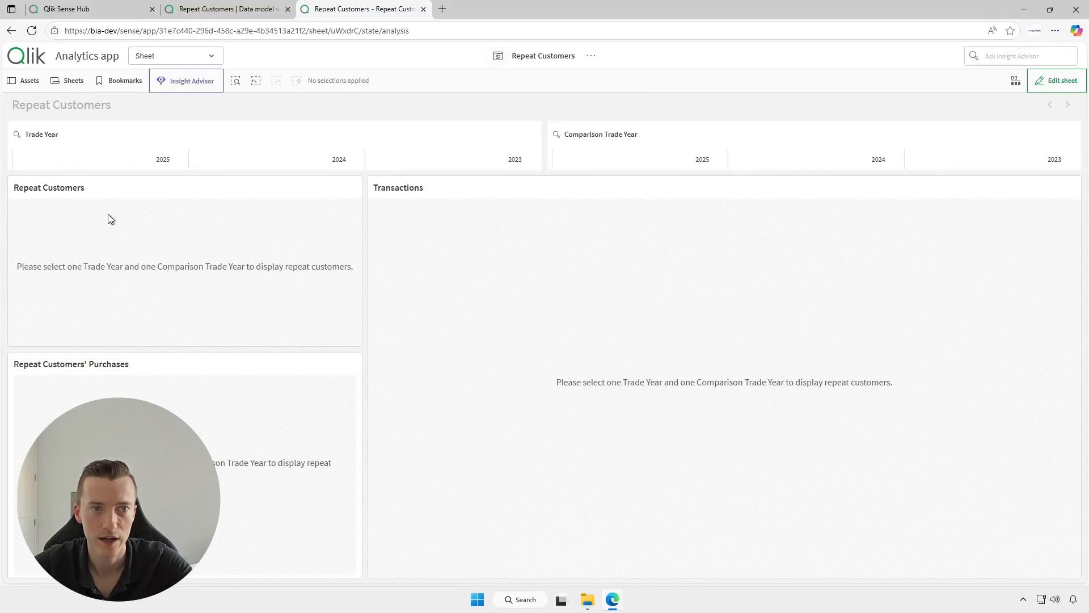
click(105, 162)
click(790, 161)
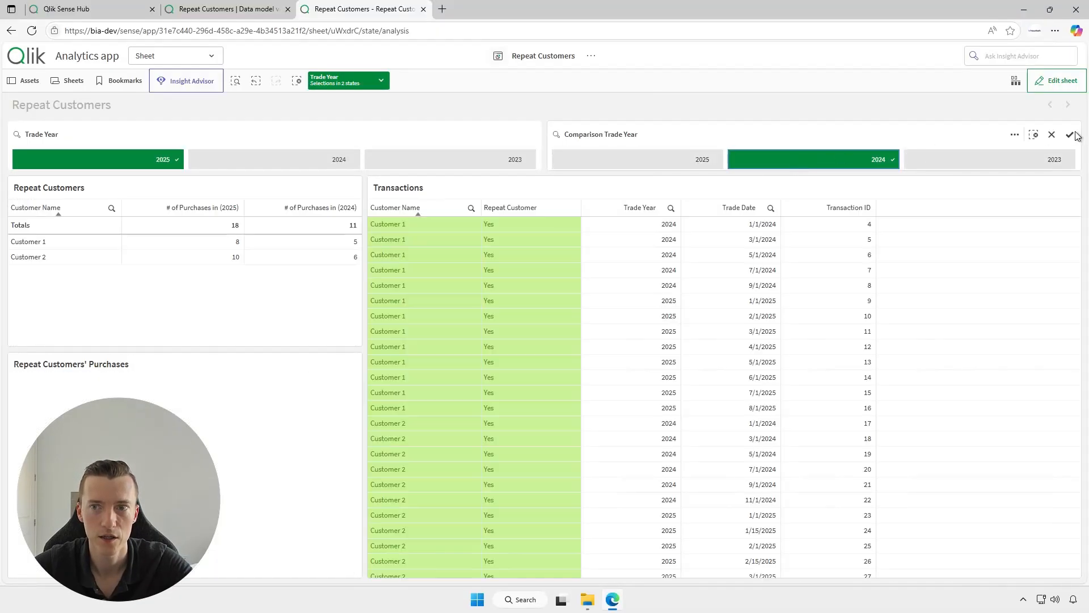
click(1071, 135)
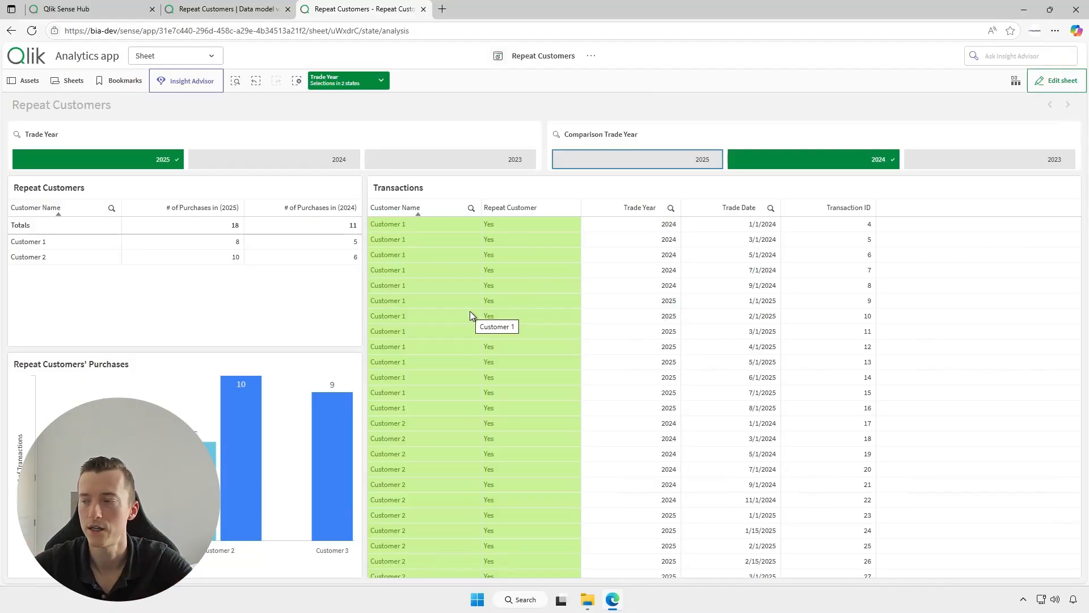
- Open the sheet for editing and inspect the Repeat Customers table's calculation condition and the app's list of variables
click(1056, 80)
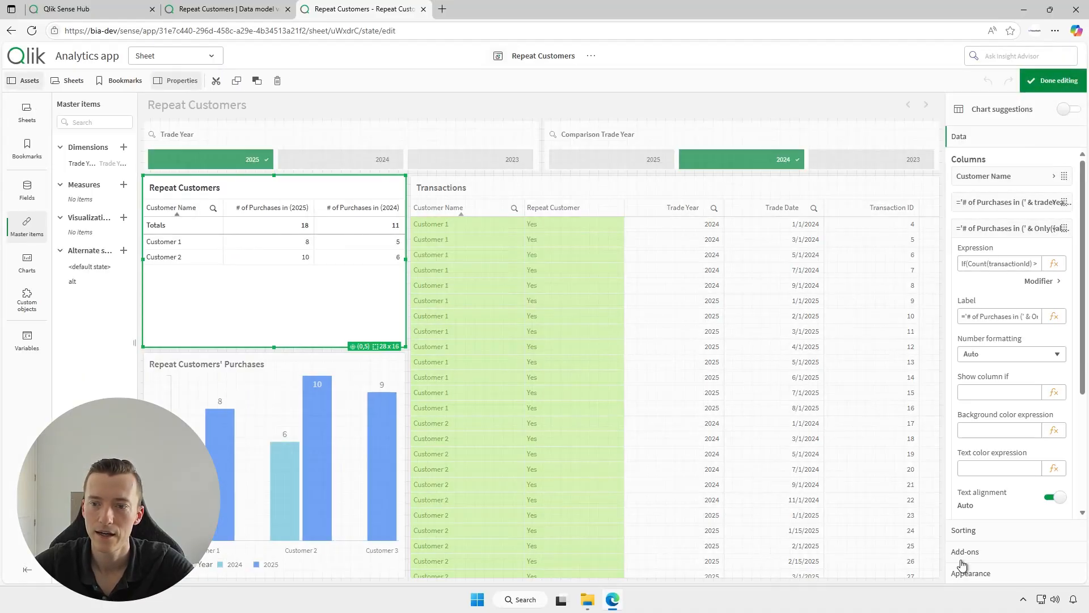
click(966, 551)
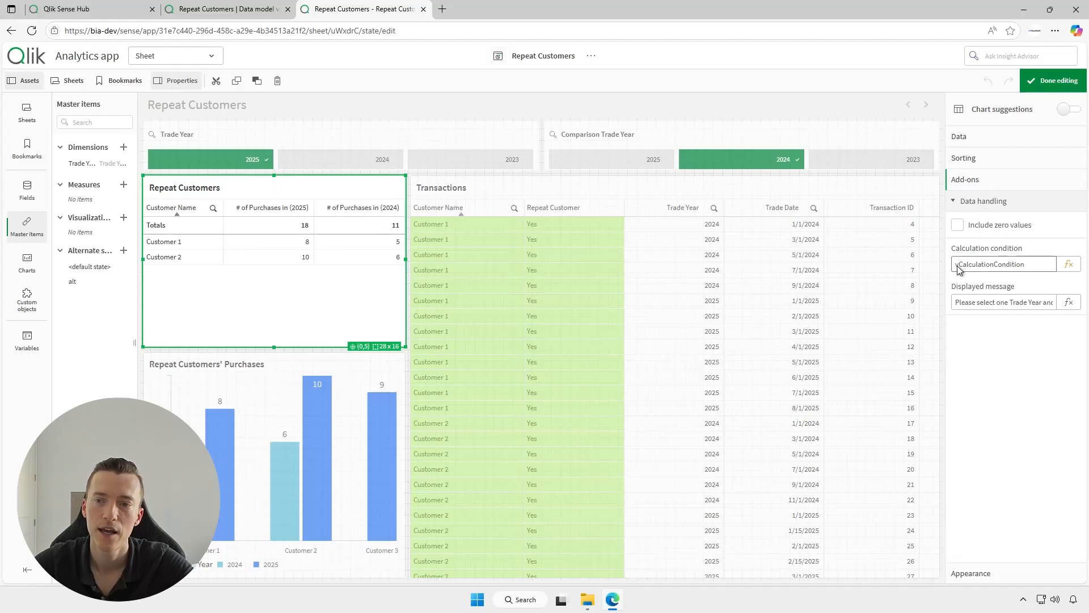
drag(957, 266, 1028, 268)
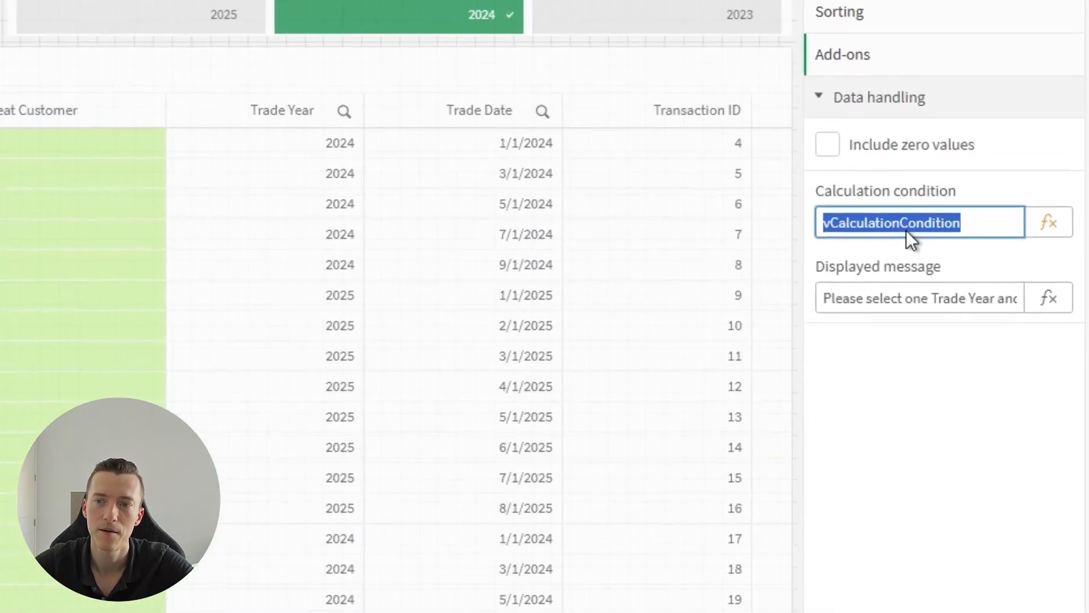
click(948, 254)
double_click(968, 254)
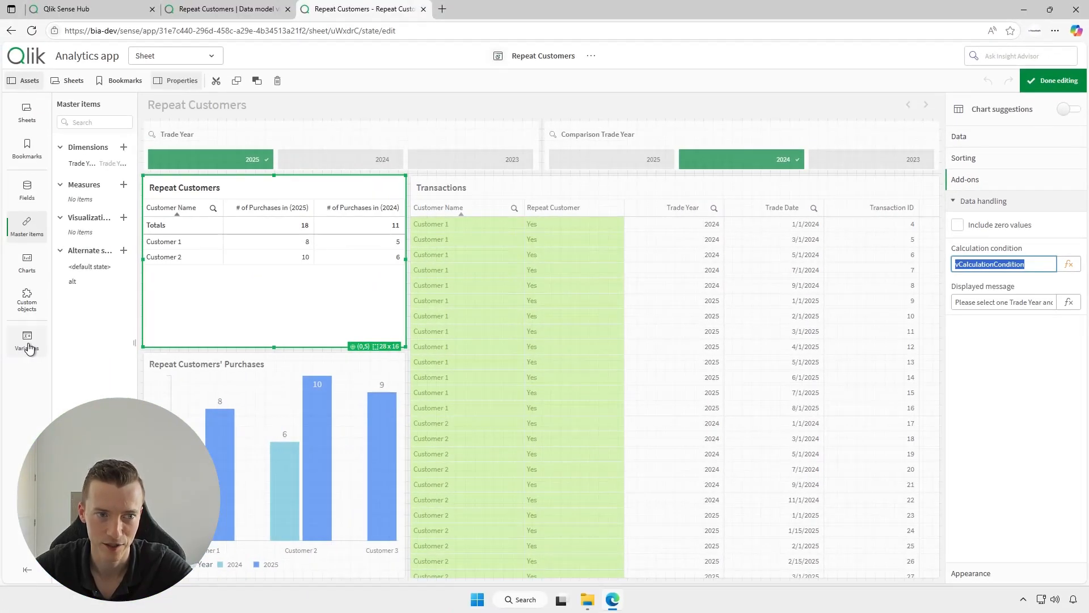
click(28, 343)
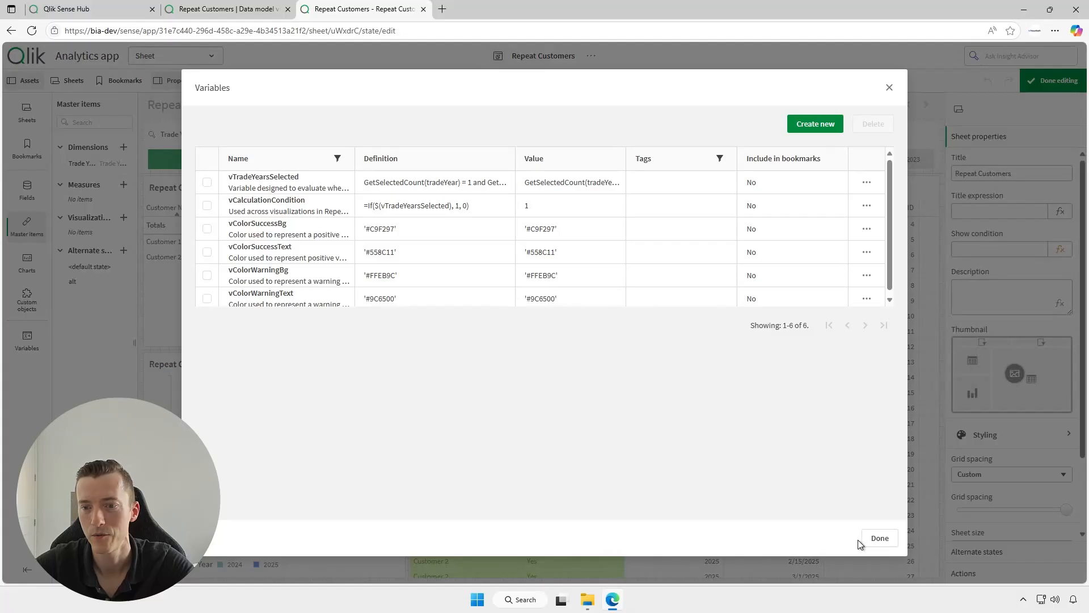
click(879, 538)
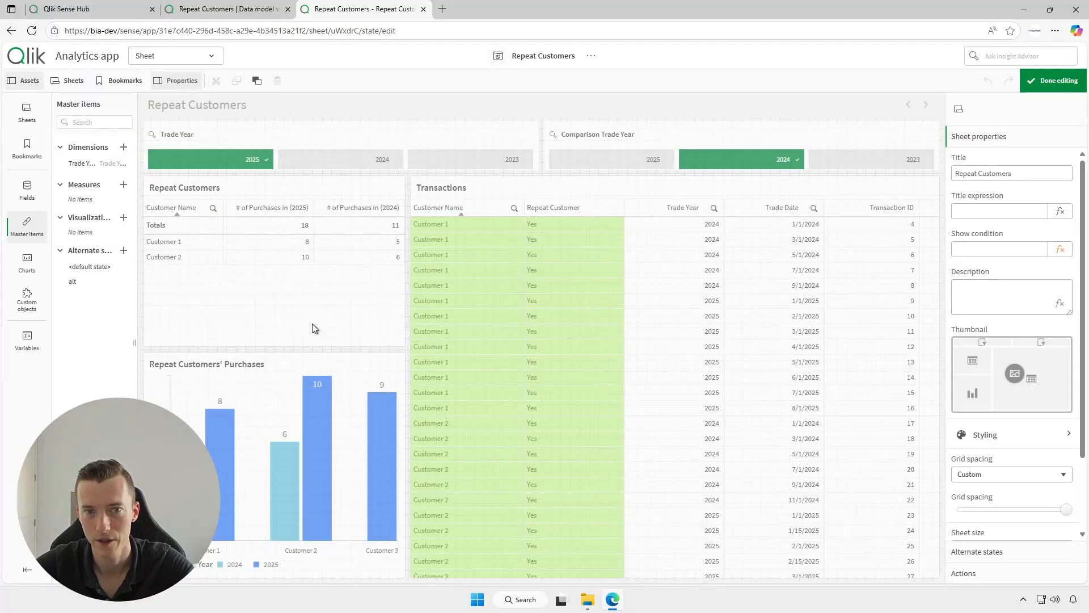
- Compare the calculation condition and displayed message of the Repeat Customers table, the purchases bar chart and the Transactions table
click(312, 325)
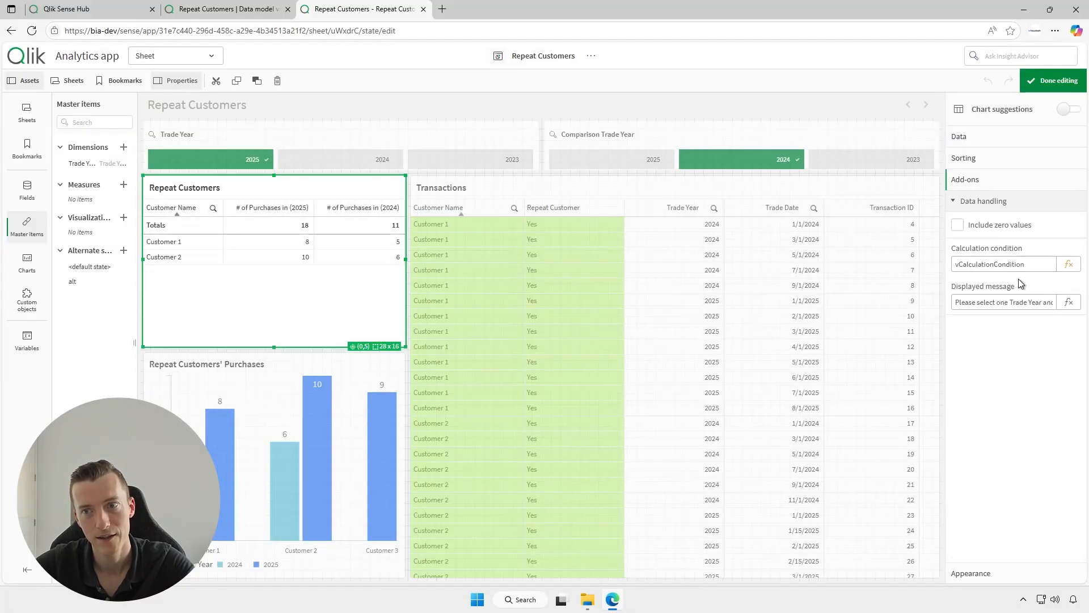
click(288, 442)
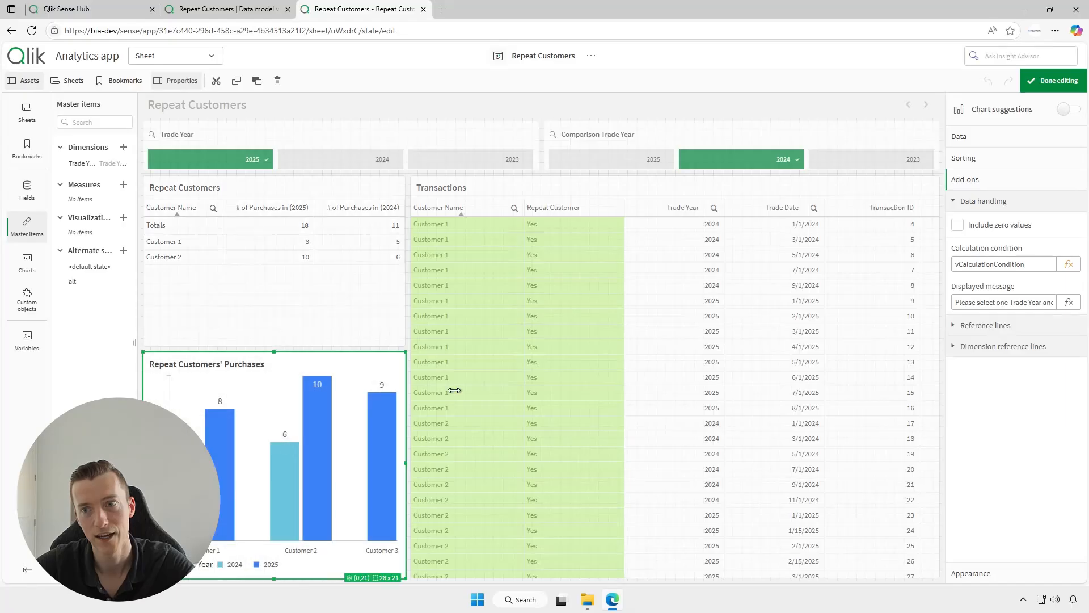
click(699, 318)
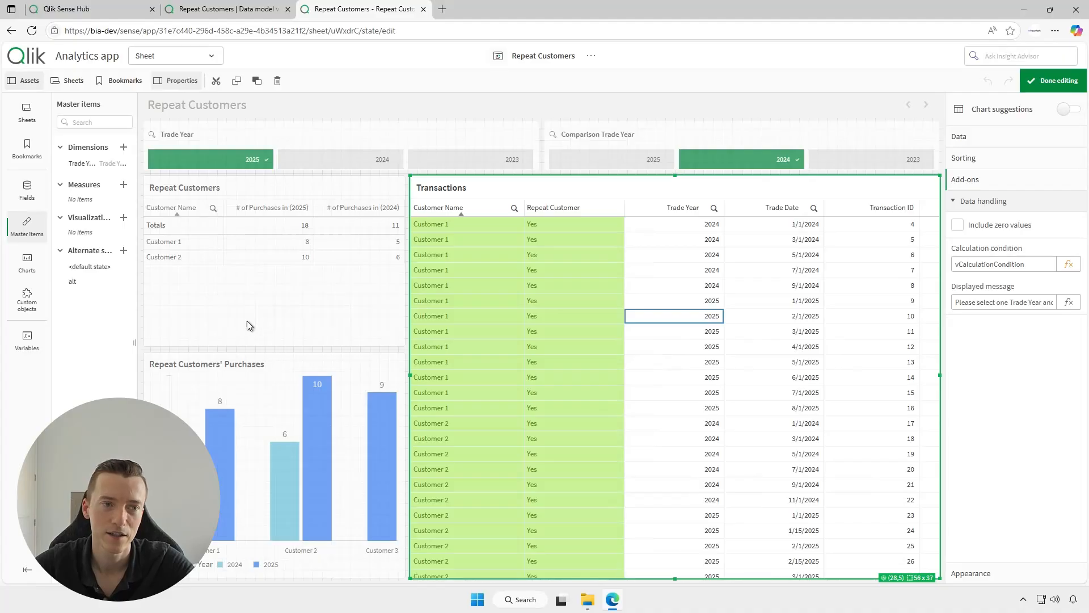
- Examine the If expression that defines the vCalculationCondition variable, including its condition and both return values, without changing it
click(27, 339)
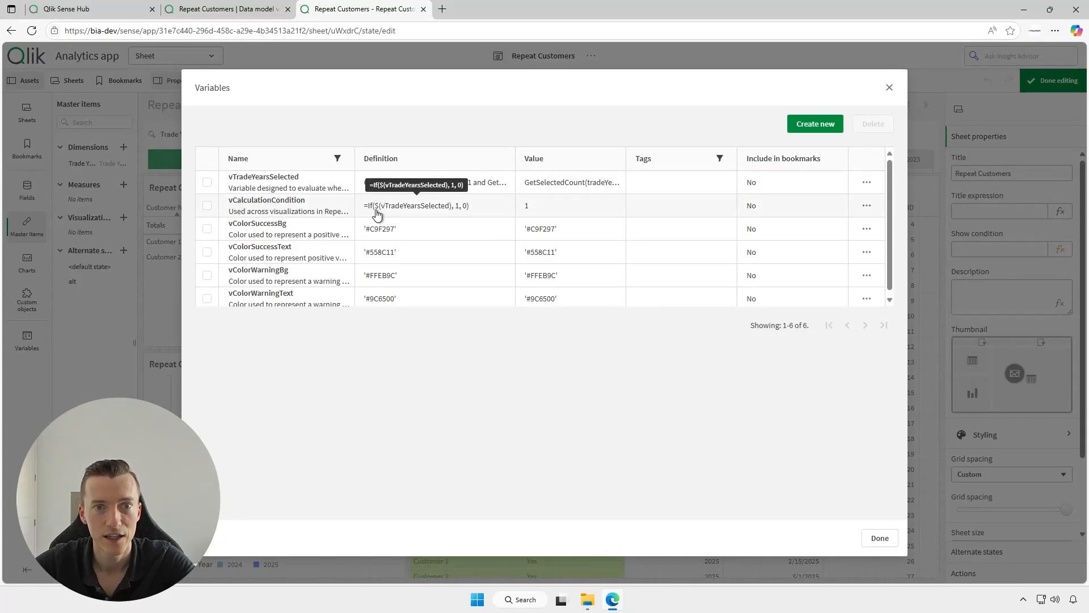
click(866, 205)
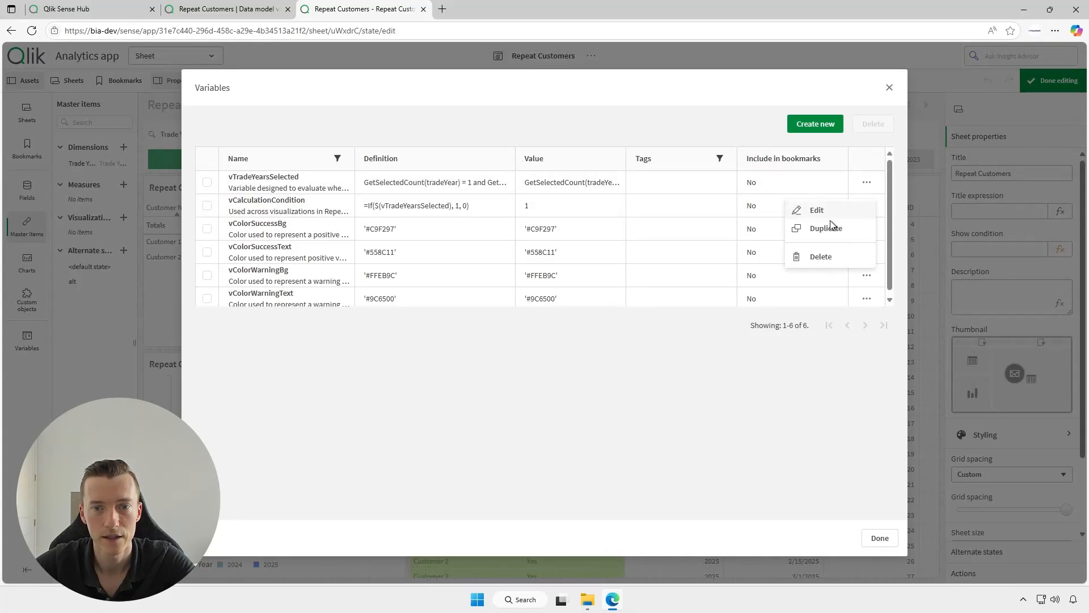
click(818, 209)
click(773, 328)
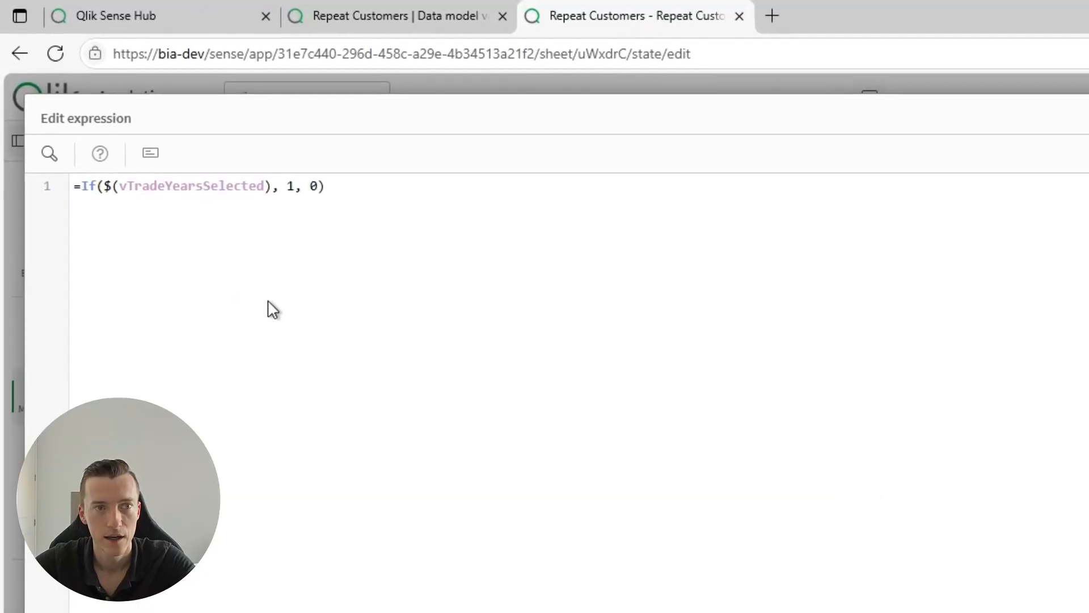
double_click(144, 188)
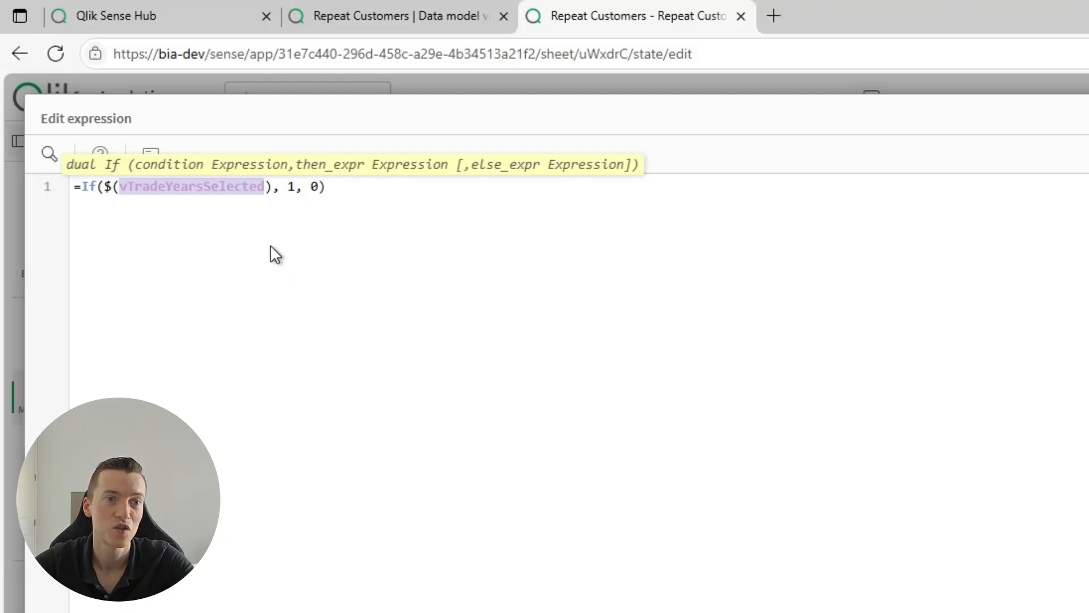
double_click(291, 188)
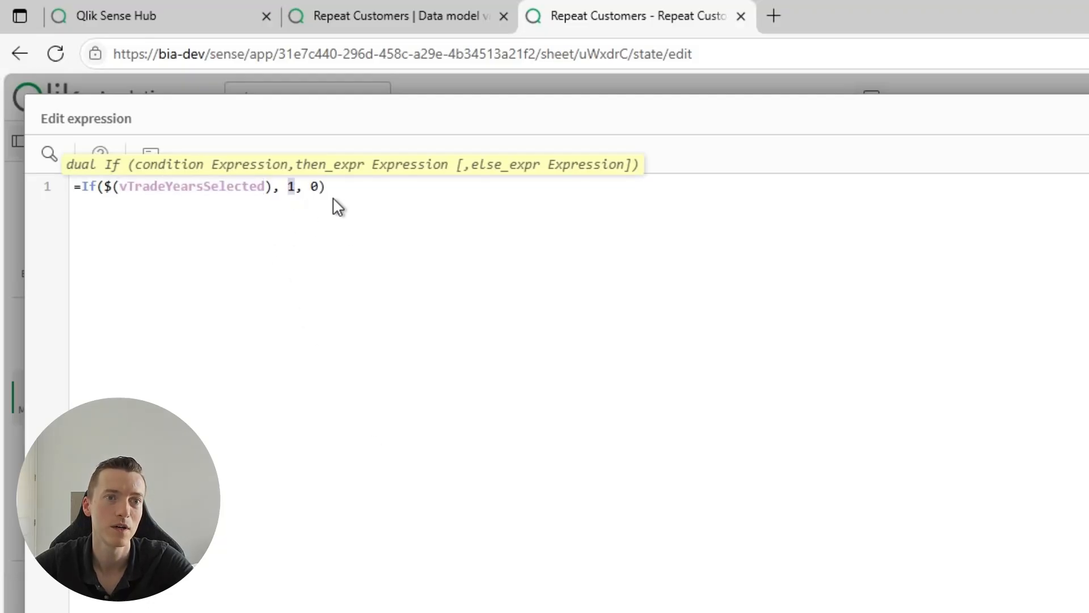
double_click(313, 188)
click(329, 192)
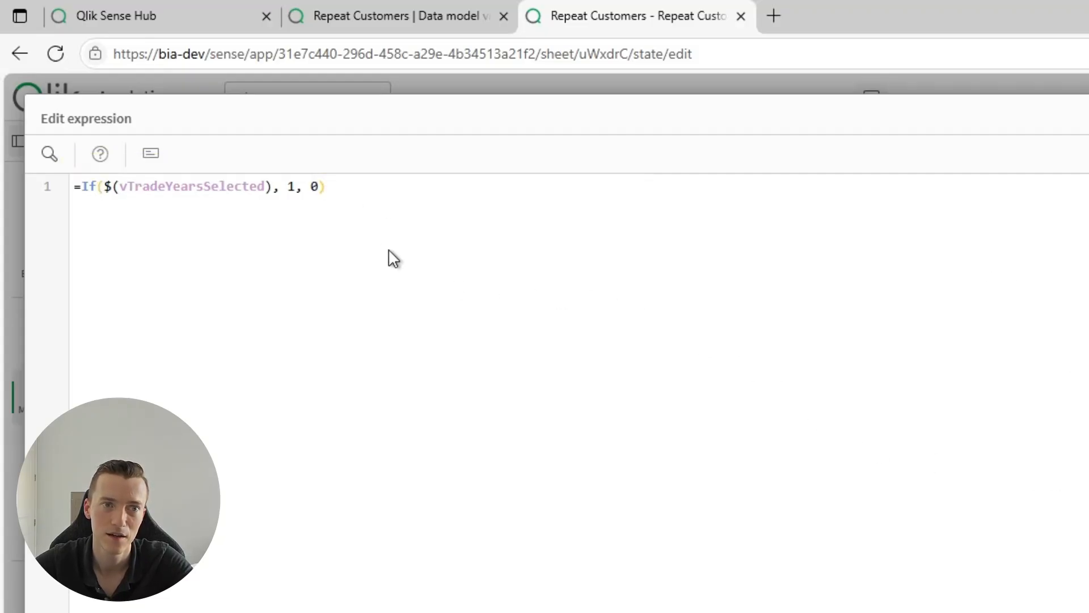
double_click(314, 188)
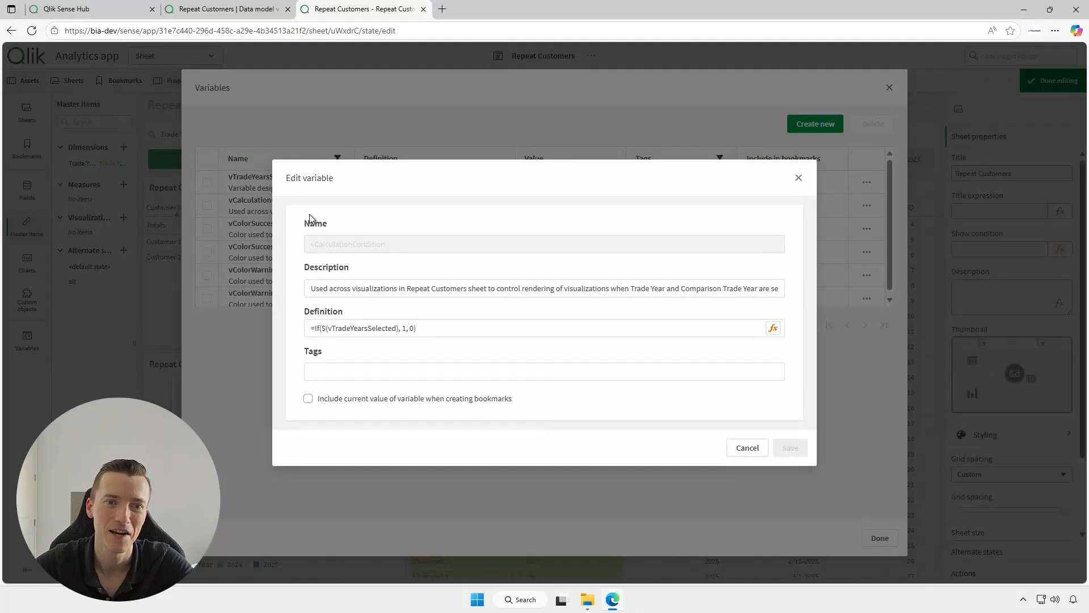
click(747, 448)
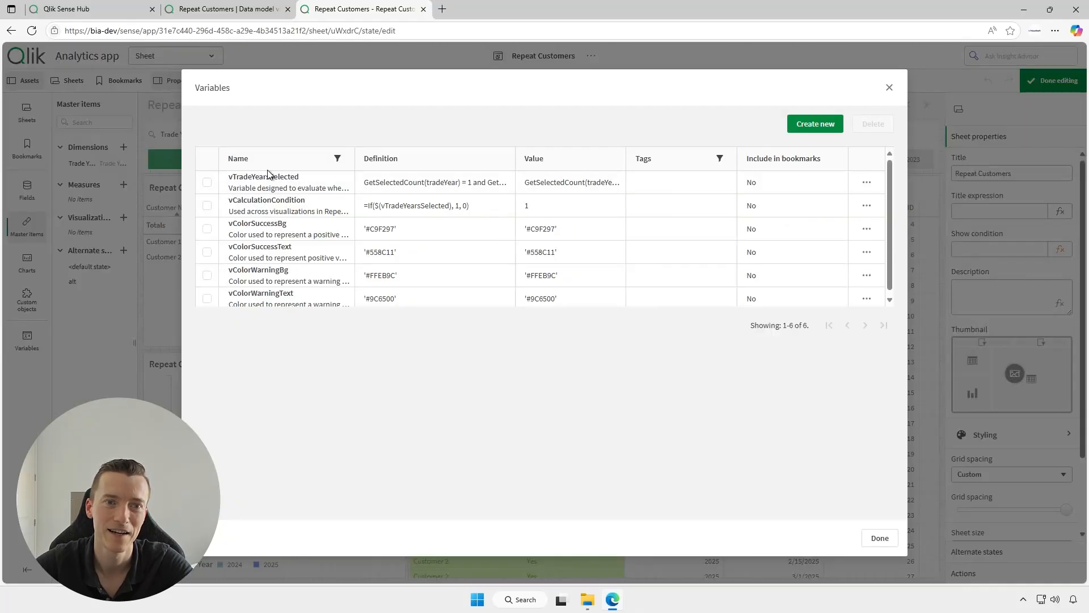
- Examine the two GetSelectedCount conditions in the vTradeYearsSelected variable's definition, including the alternate state argument
click(866, 182)
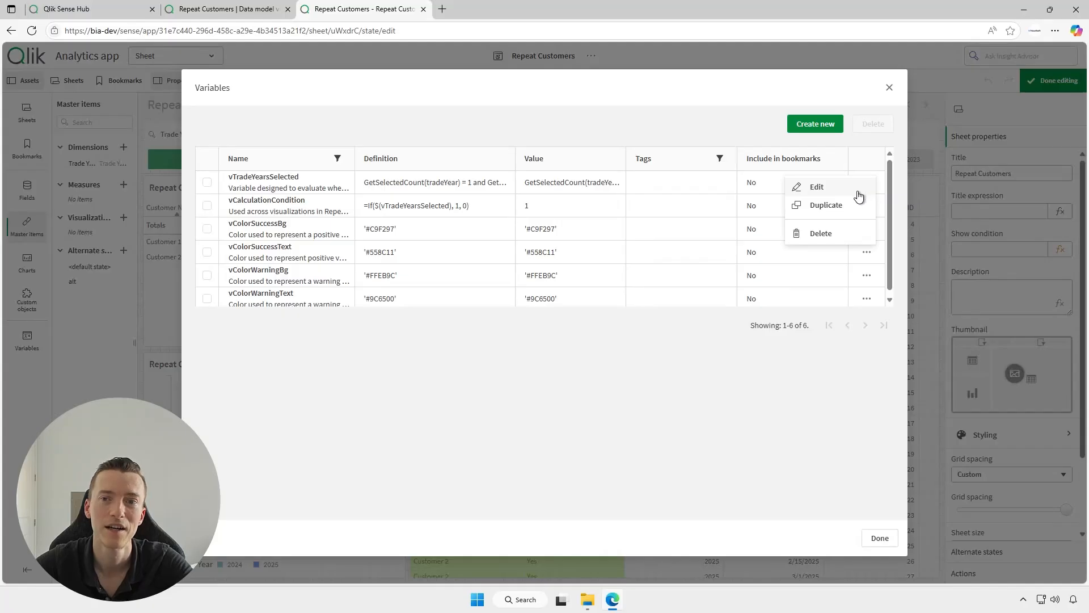
click(820, 185)
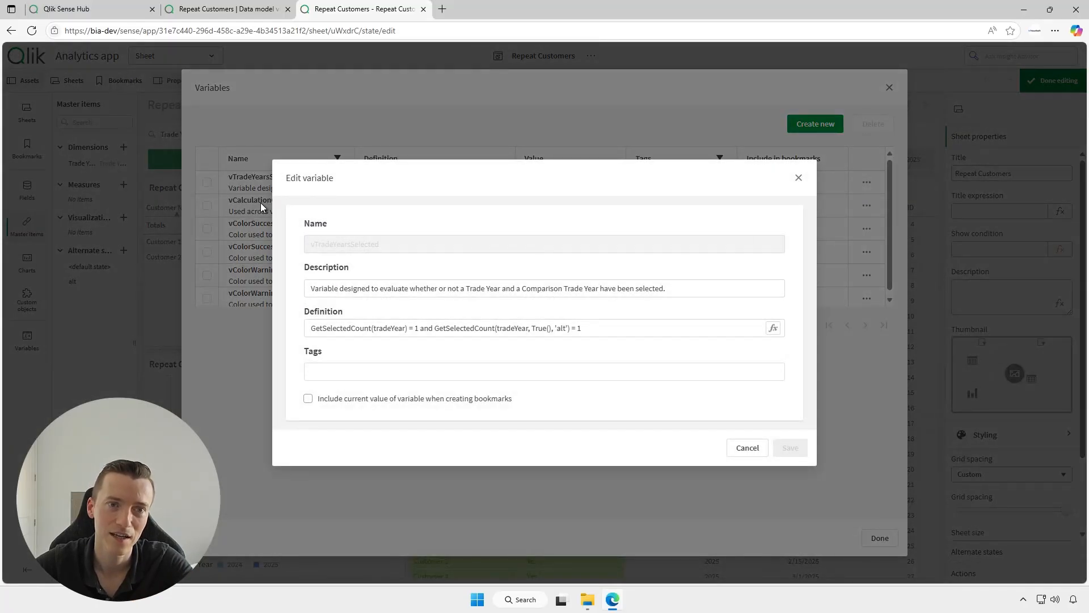
click(773, 330)
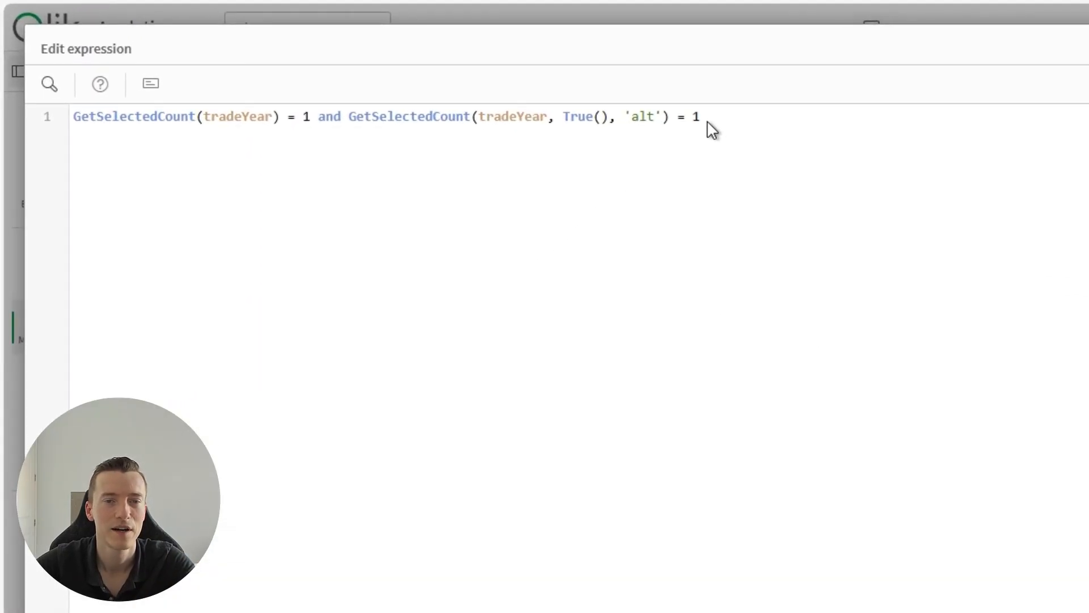
key(ctrl+a)
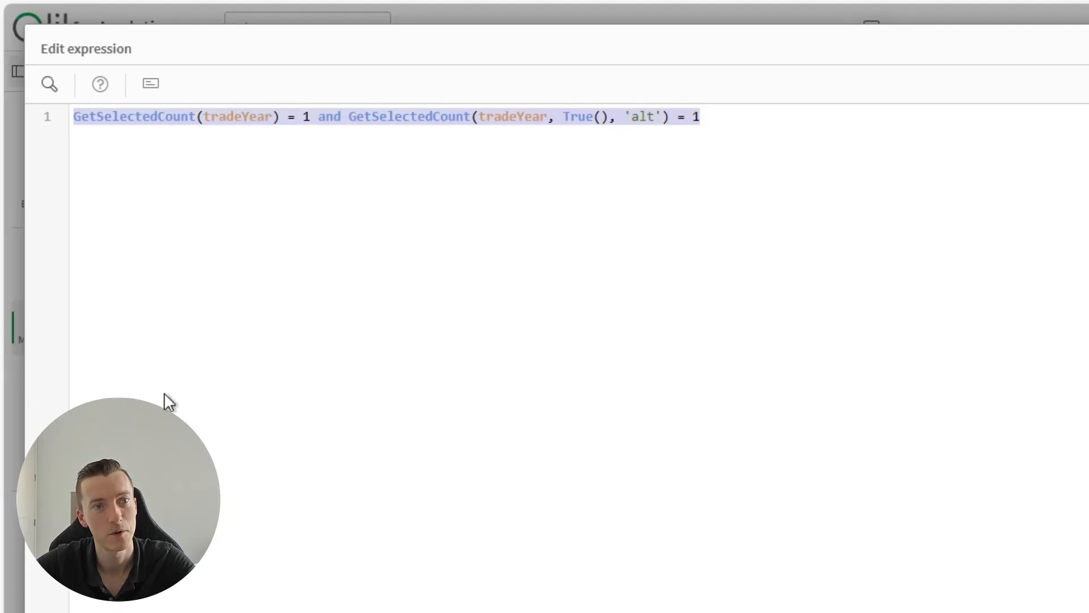
click(112, 117)
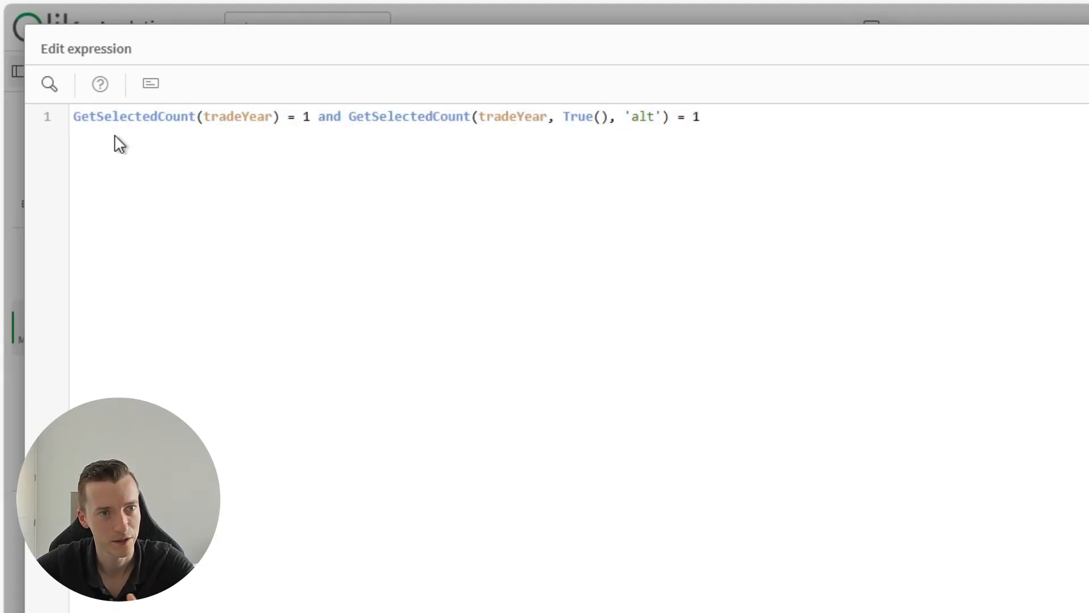
double_click(129, 116)
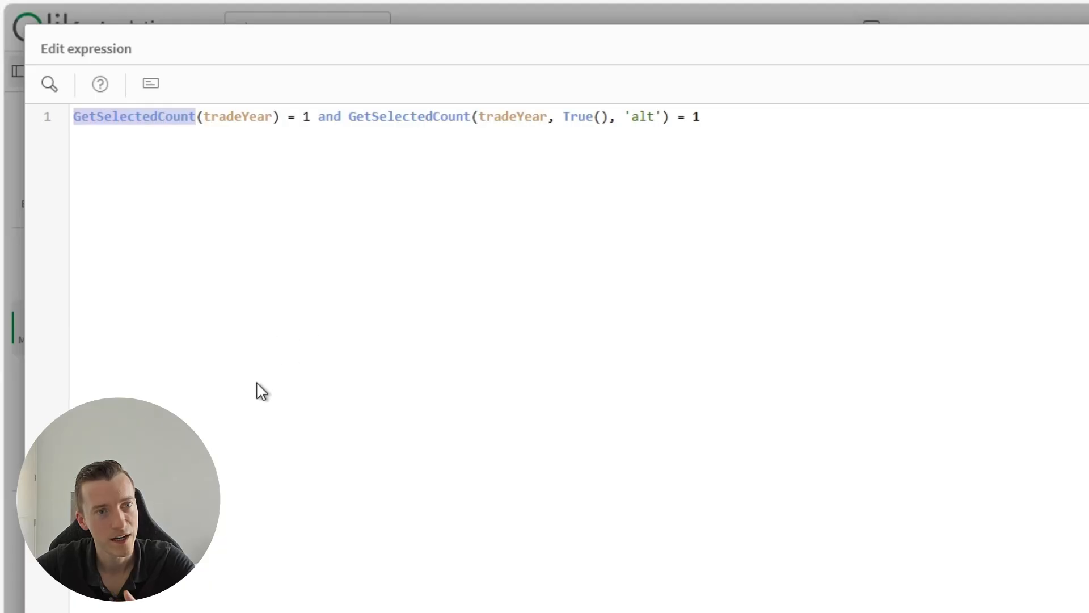
click(97, 119)
drag(96, 119, 159, 121)
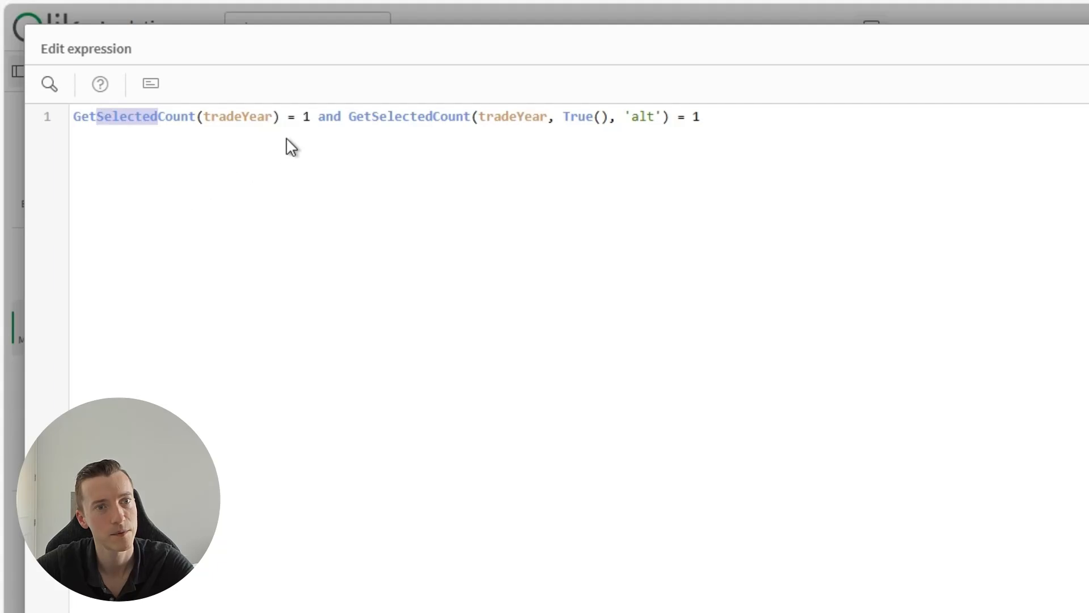
drag(311, 119, 60, 119)
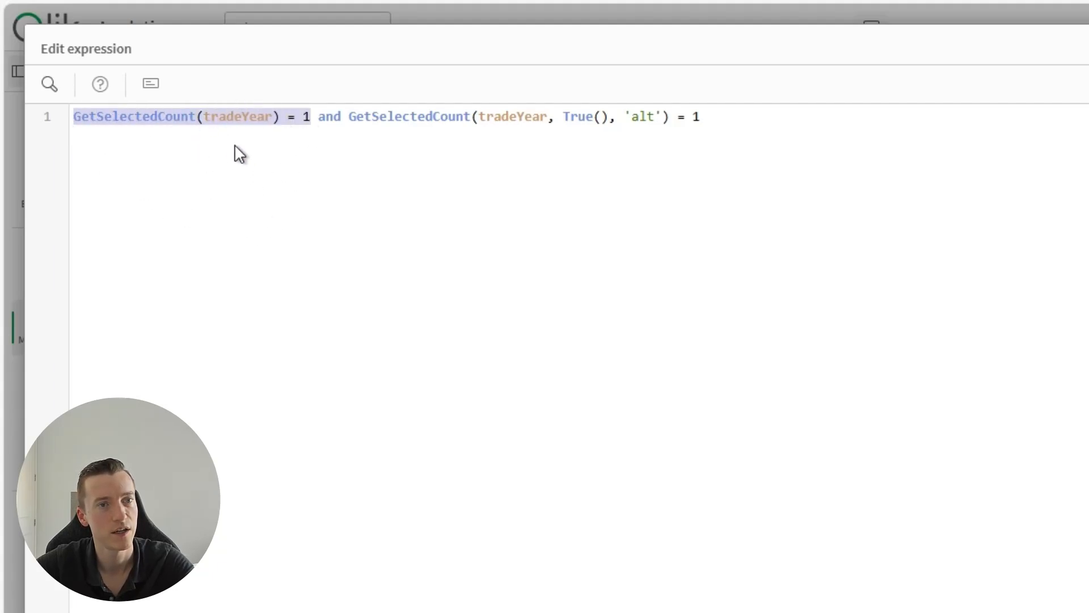
click(302, 121)
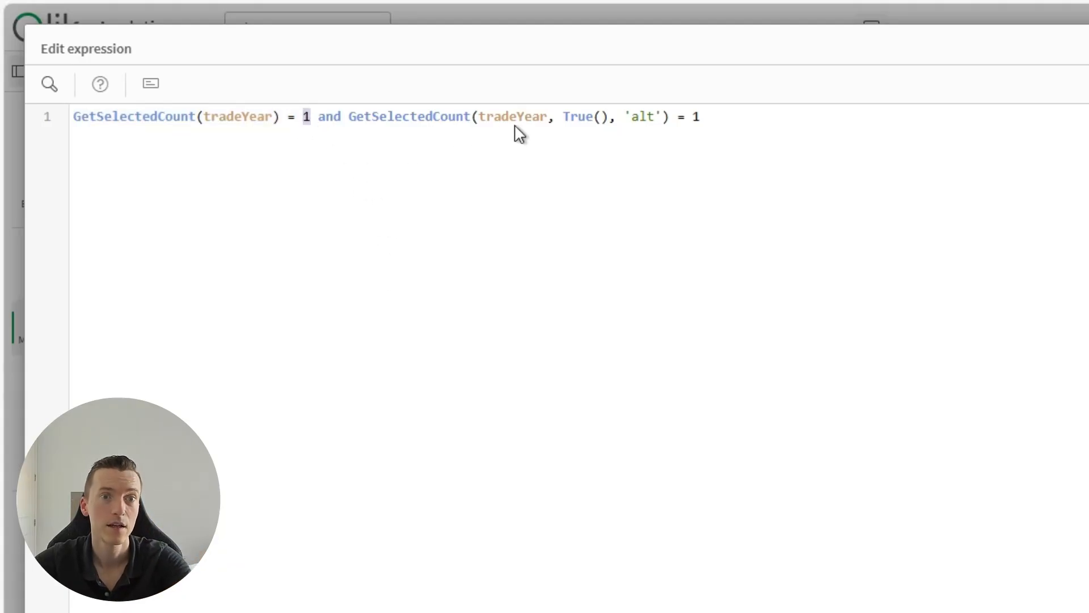
key(End)
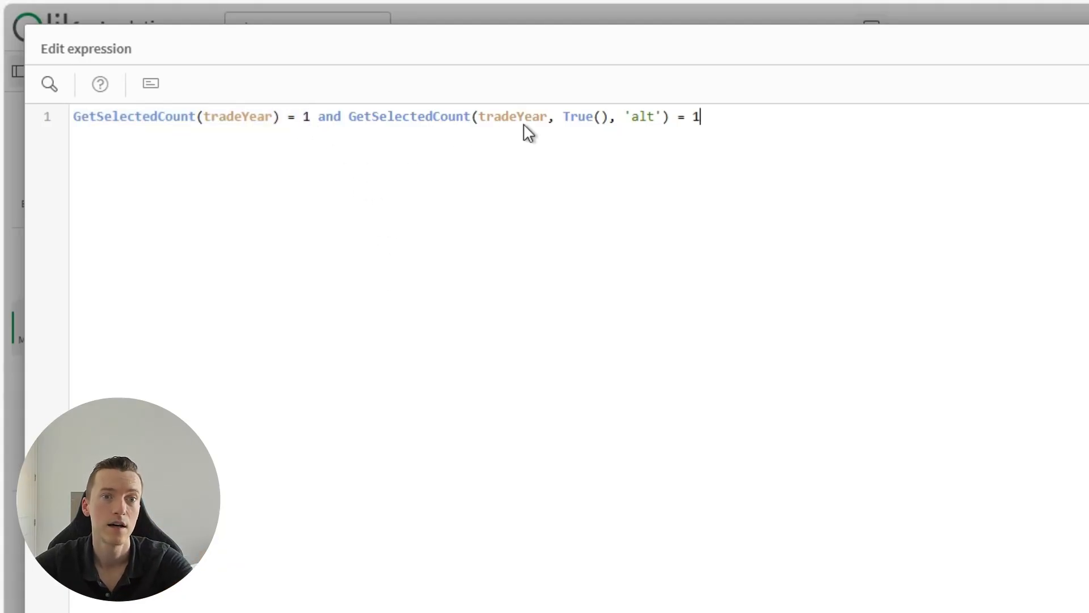
click(627, 115)
drag(661, 114, 662, 115)
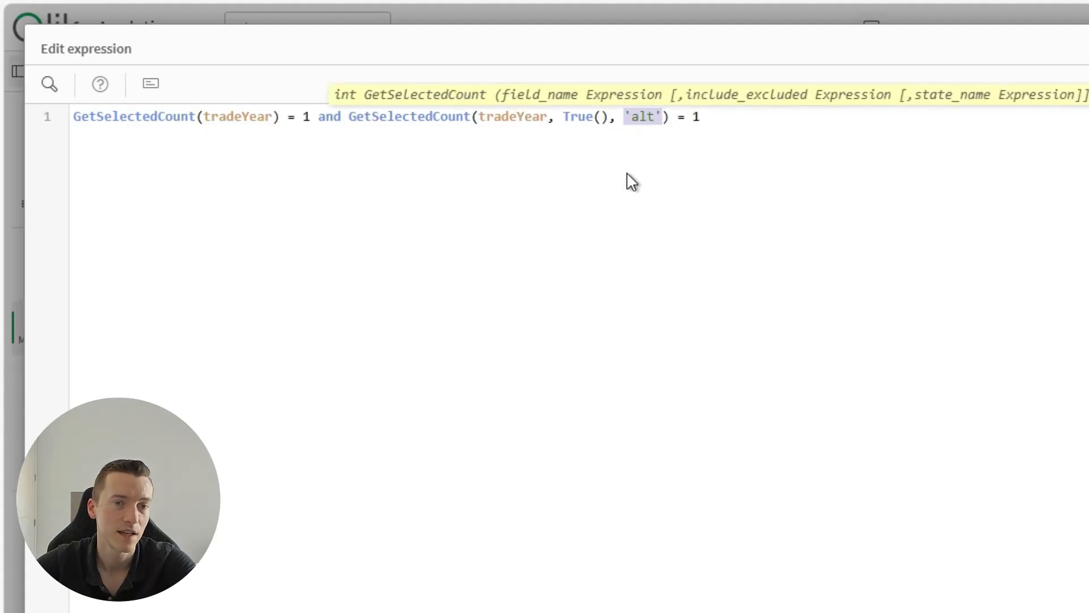
click(698, 139)
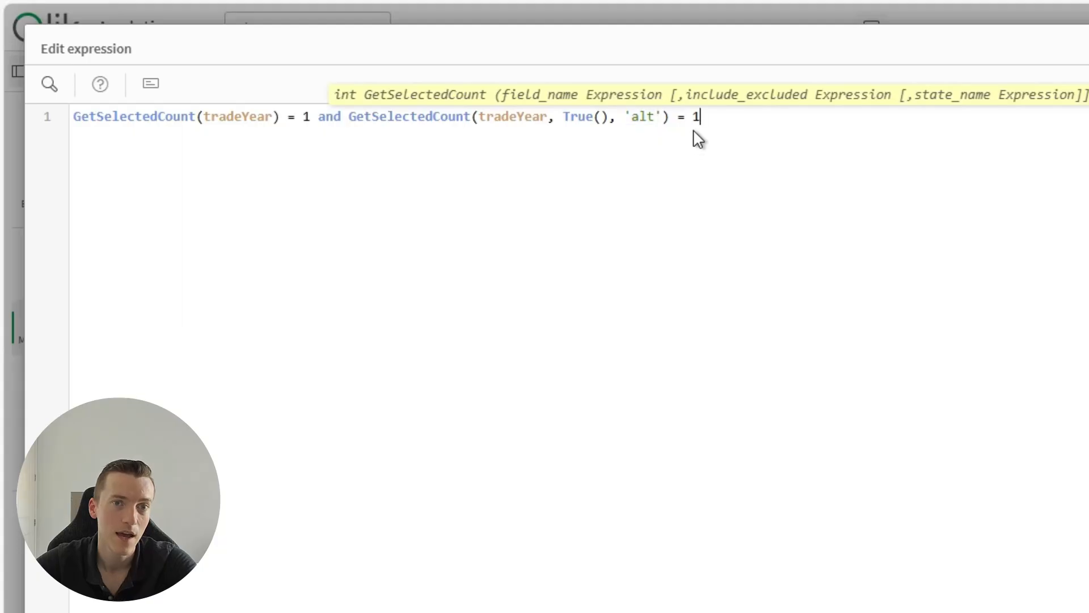
- Copy the finished app's definition GetSelectedCount(tradeYear) = 1 and GetSelectedCount(tradeYear, True(), 'alt') = 1 into a new variable in the Repeat Customer app
drag(712, 134, 163, 106)
key(ctrl+c)
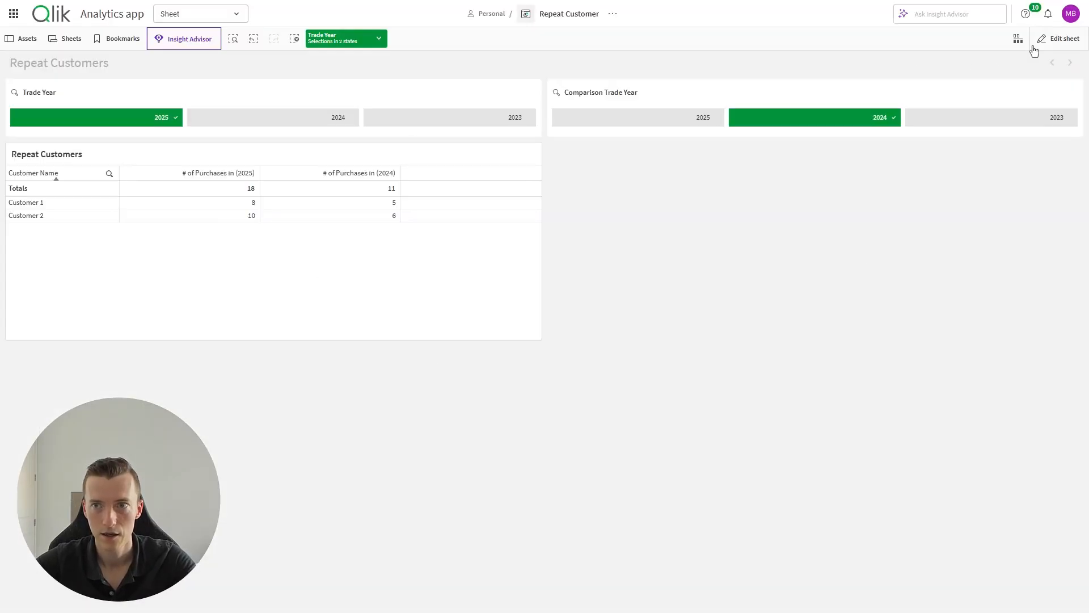
click(1034, 46)
click(472, 330)
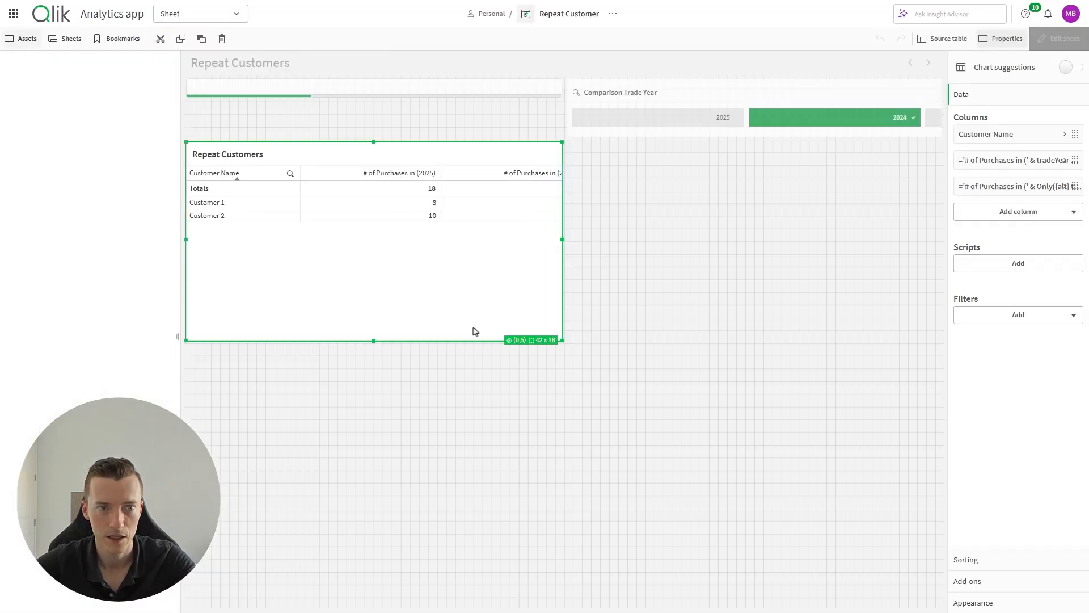
click(25, 339)
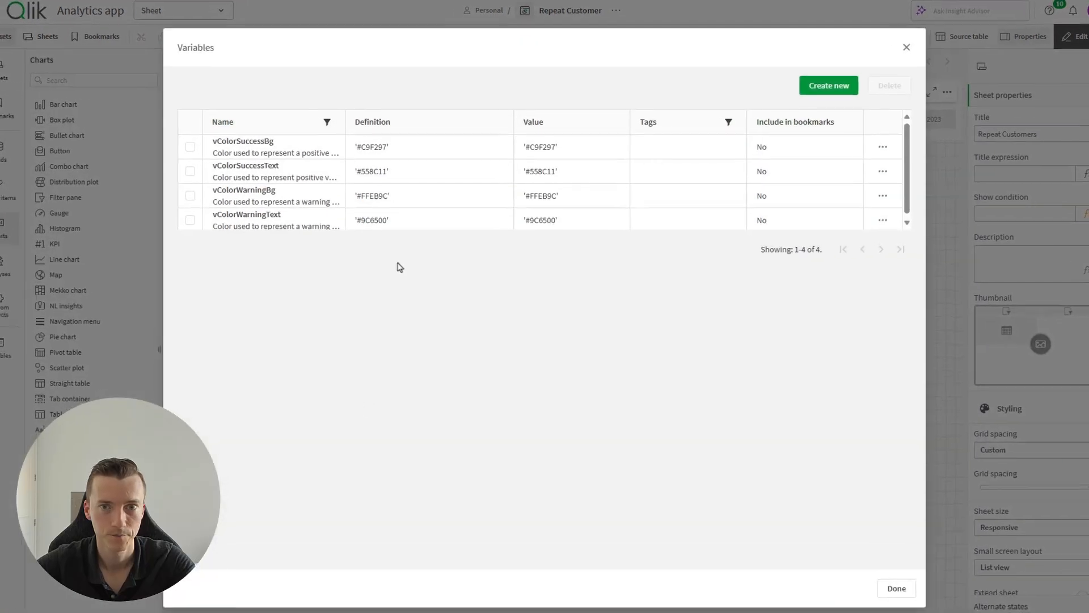
click(829, 85)
click(258, 419)
key(ctrl+v)
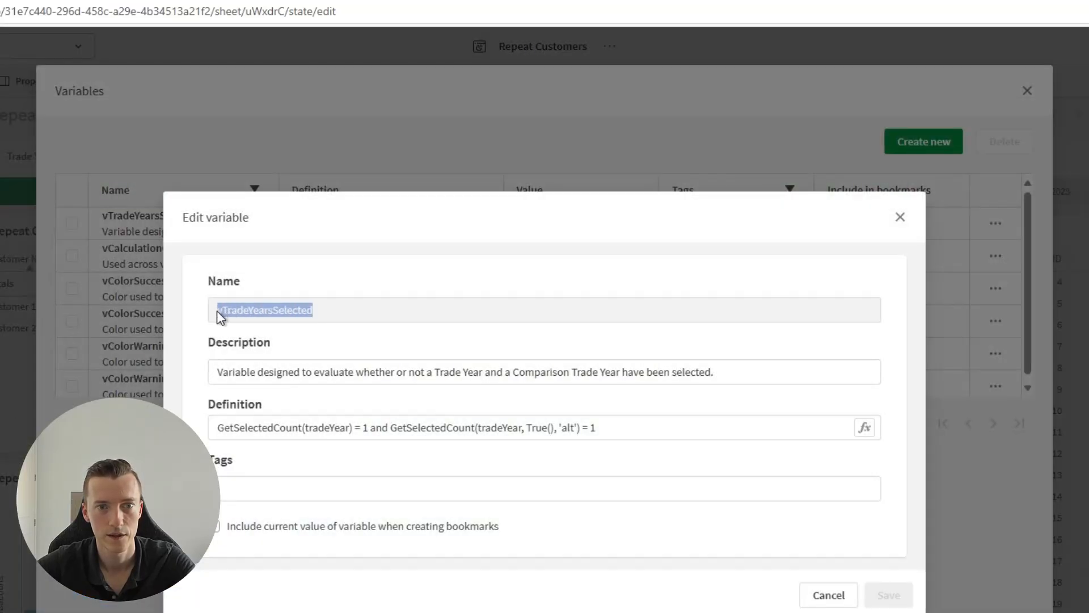
- Copy the variable name vTradeYearsSelected from the finished app and use it as the new variable's name
right_click(243, 314)
click(295, 337)
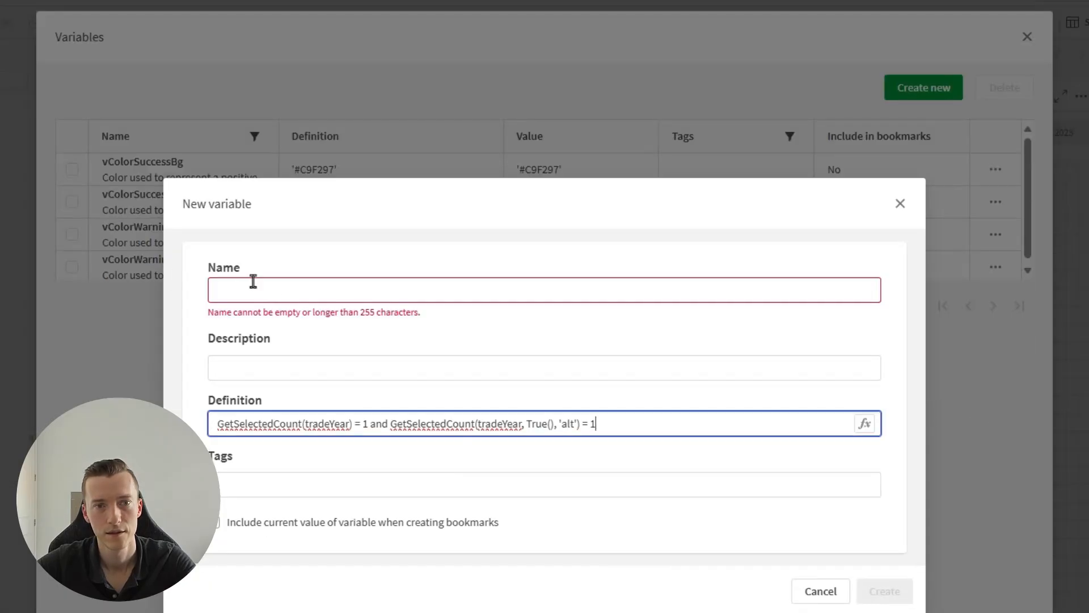
click(285, 284)
key(ctrl+v)
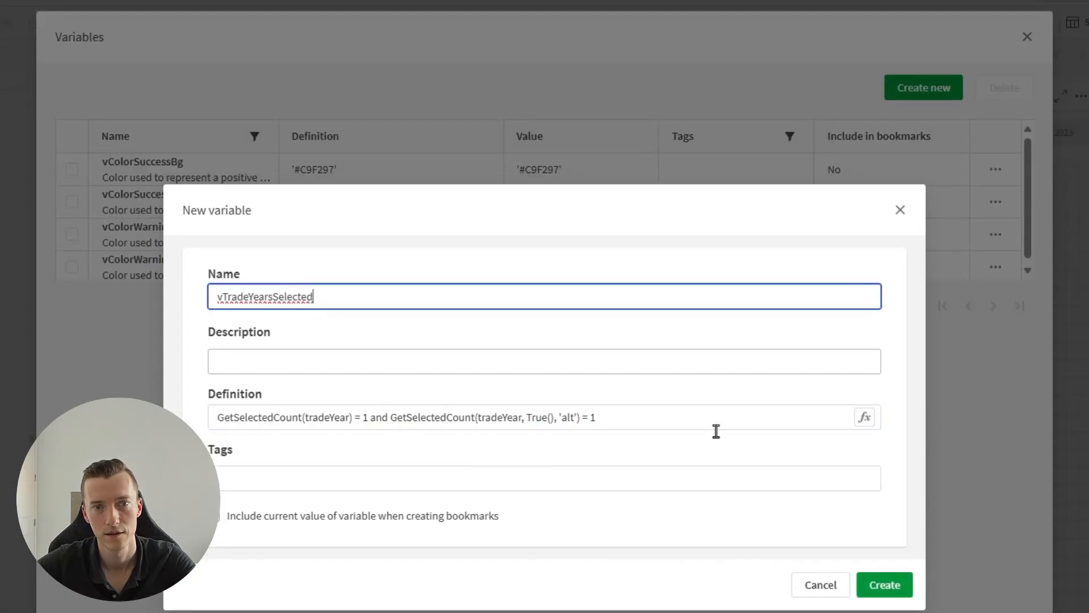
- Create the vTradeYearsSelected variable and start another new variable named vCalculationCondition, copying the name from the finished app
click(904, 583)
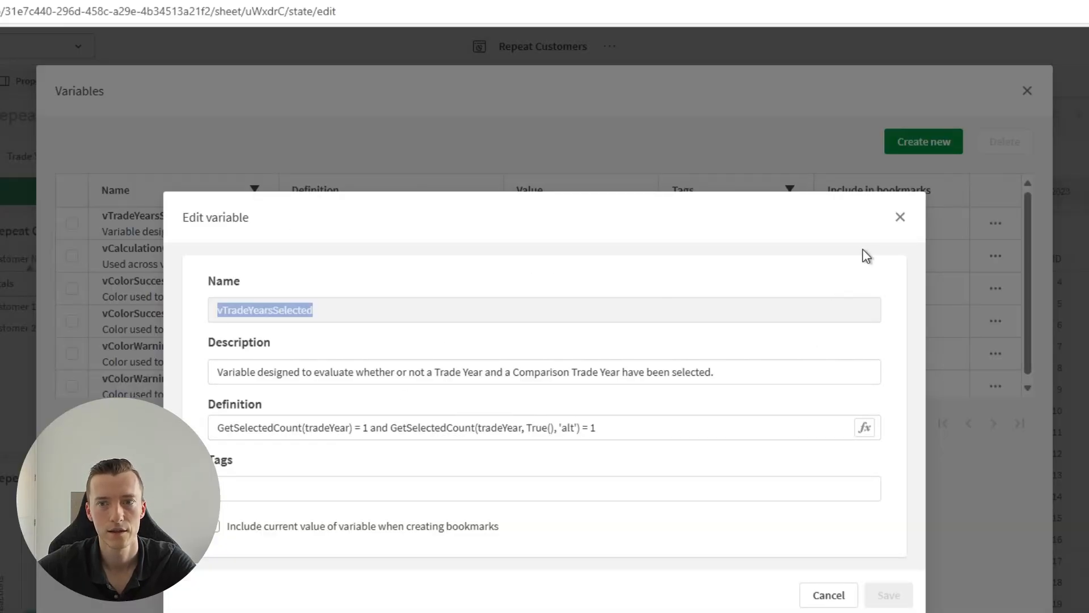
click(901, 218)
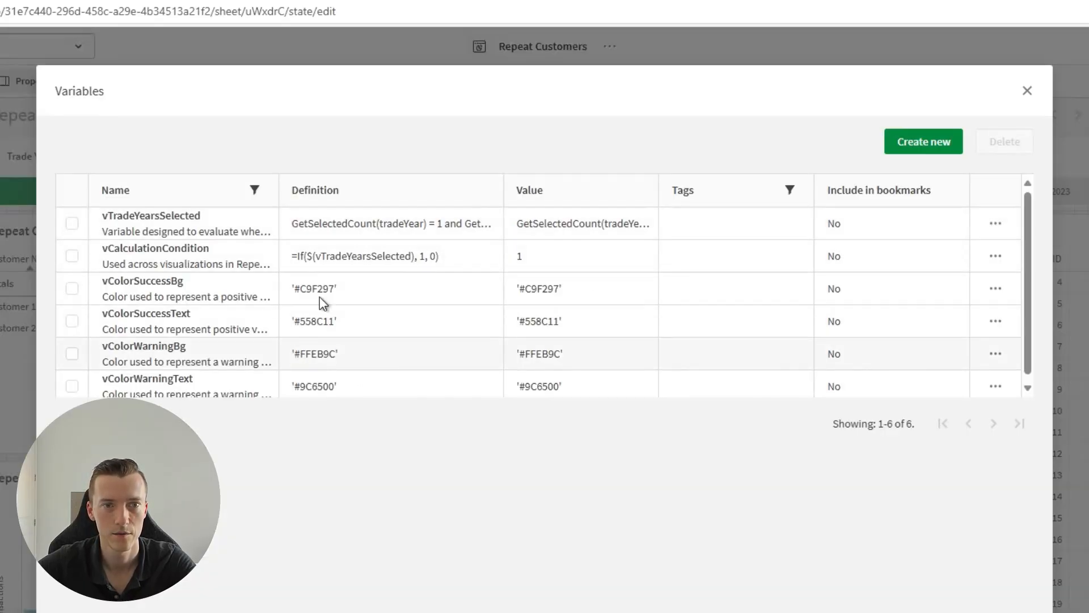
click(996, 257)
click(388, 268)
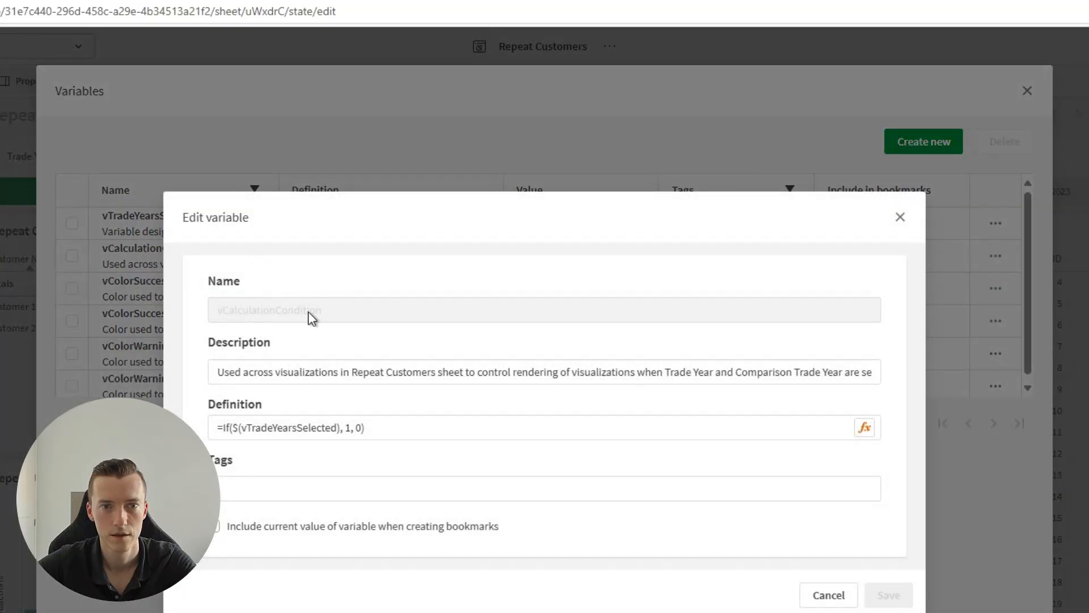
drag(228, 312, 230, 313)
right_click(233, 313)
click(283, 332)
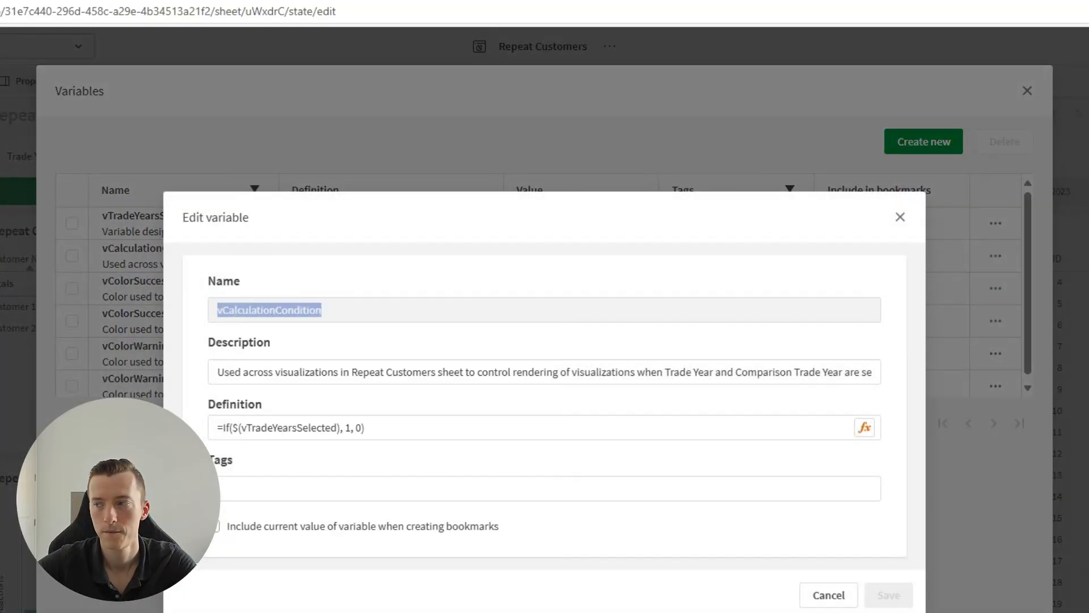
key(Escape)
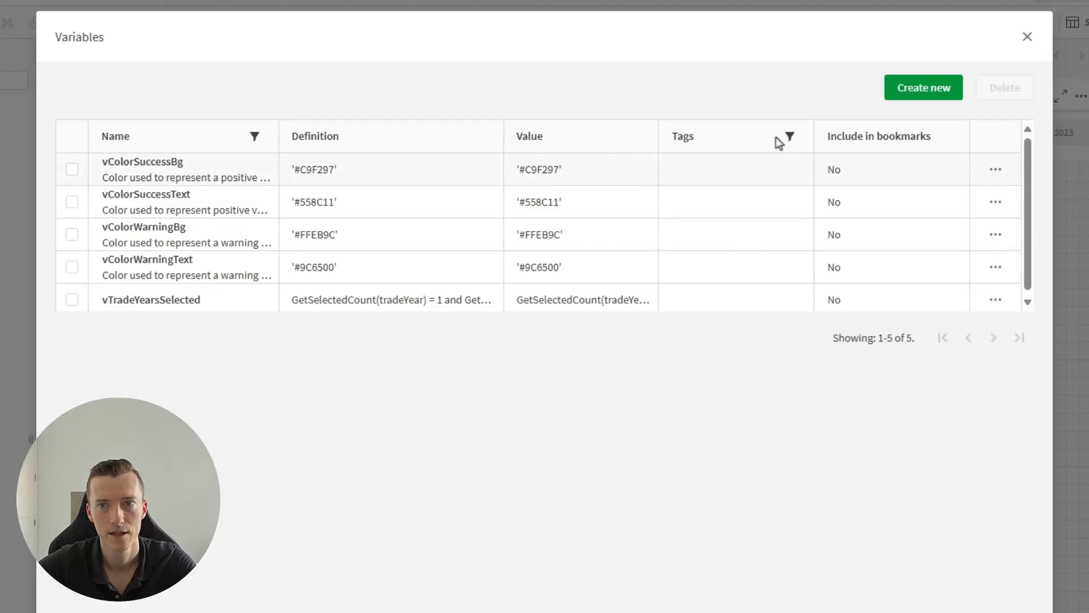
click(916, 144)
click(531, 294)
key(ctrl+v)
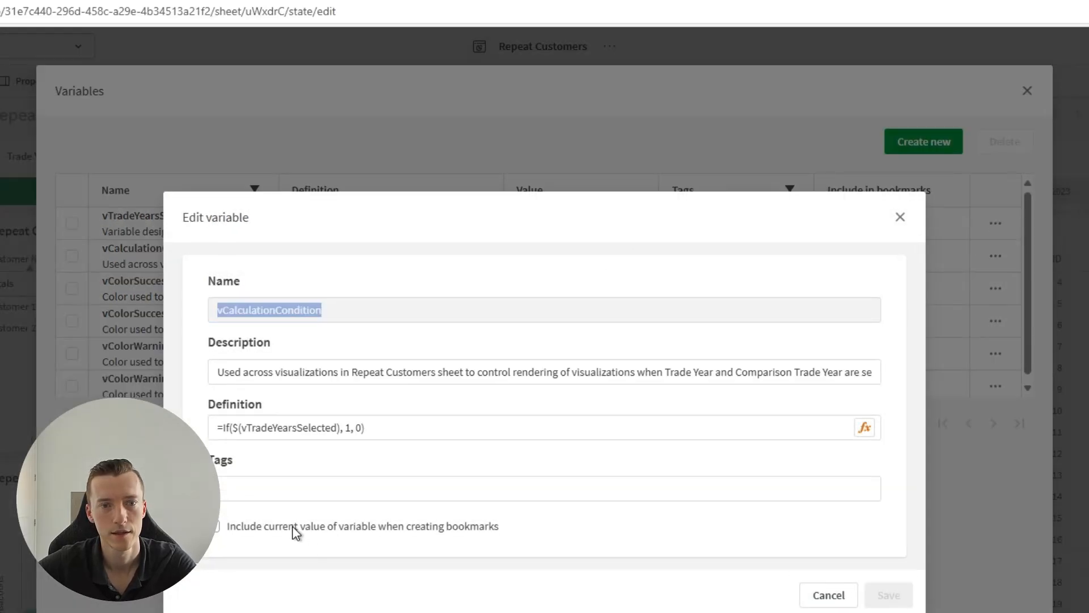
- Copy the finished app's definition =If($(vTradeYearsSelected), 1, 0) into the new vCalculationCondition variable and create it
click(296, 423)
key(ctrl+a)
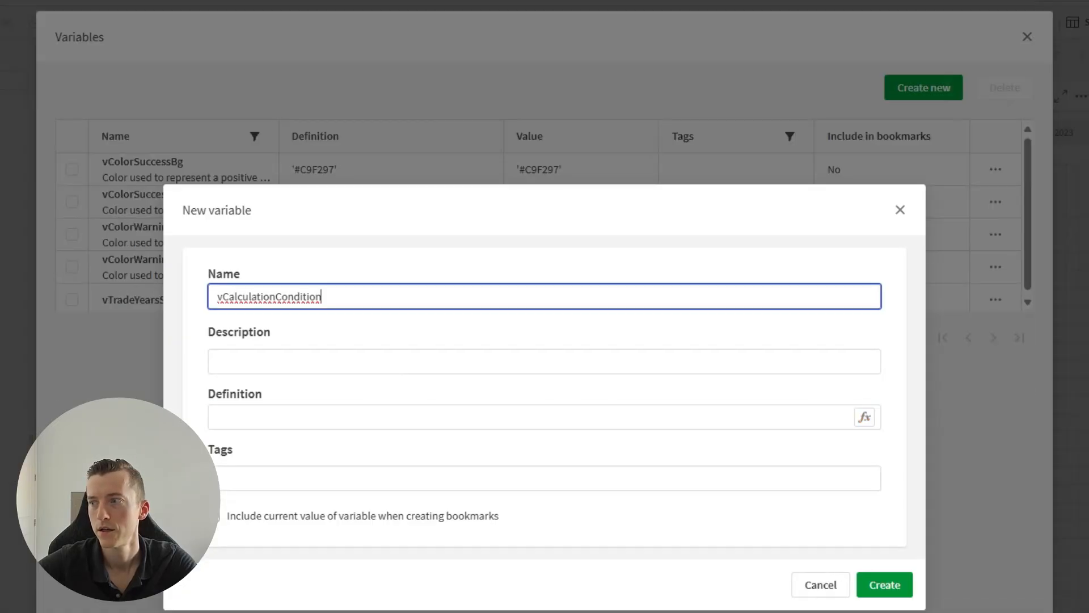
click(284, 409)
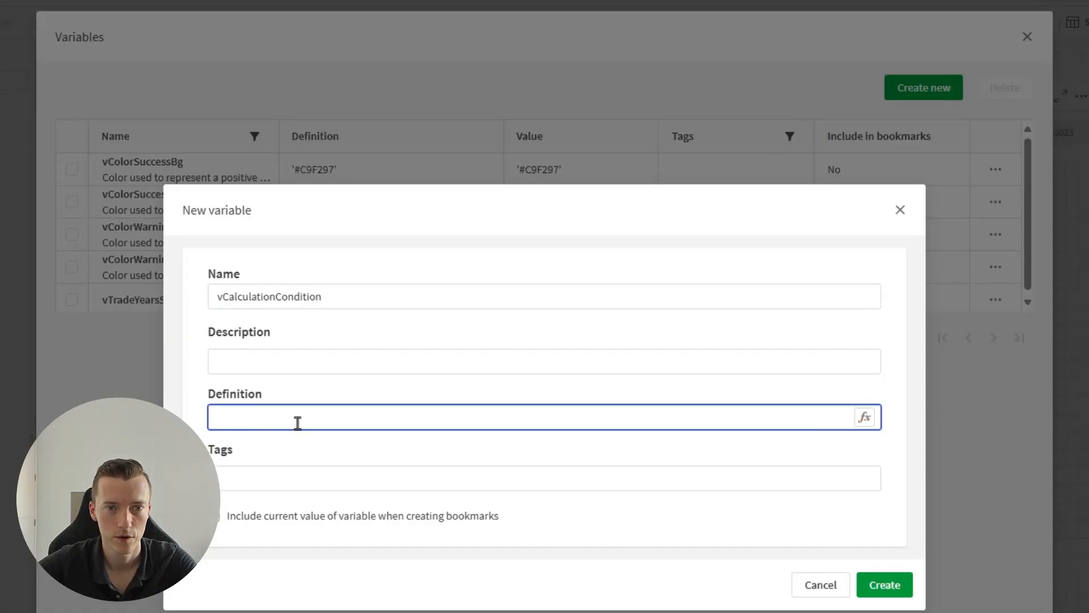
key(ctrl+v)
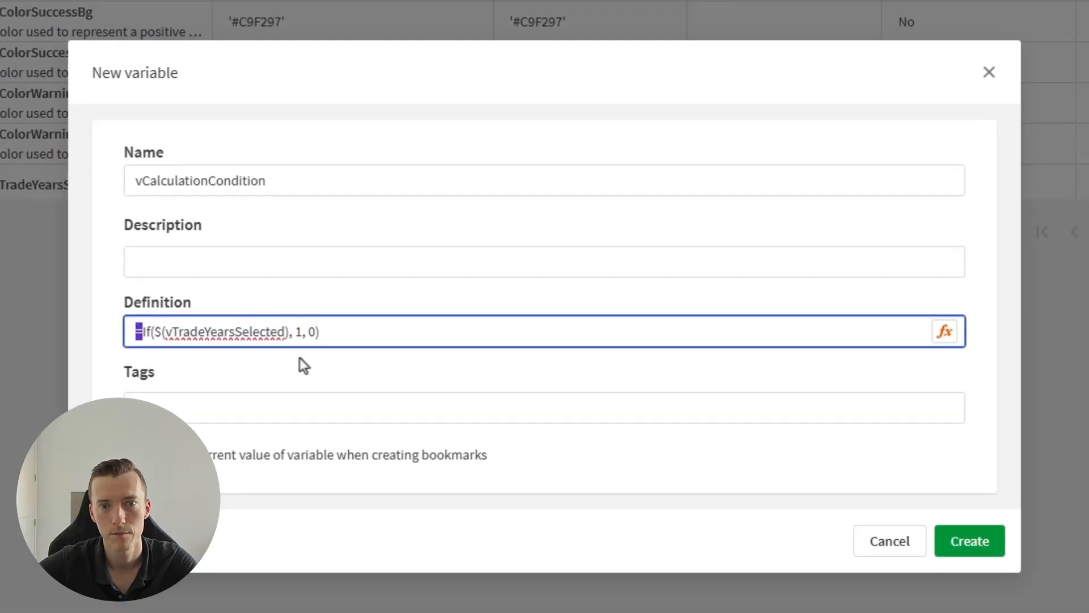
click(328, 336)
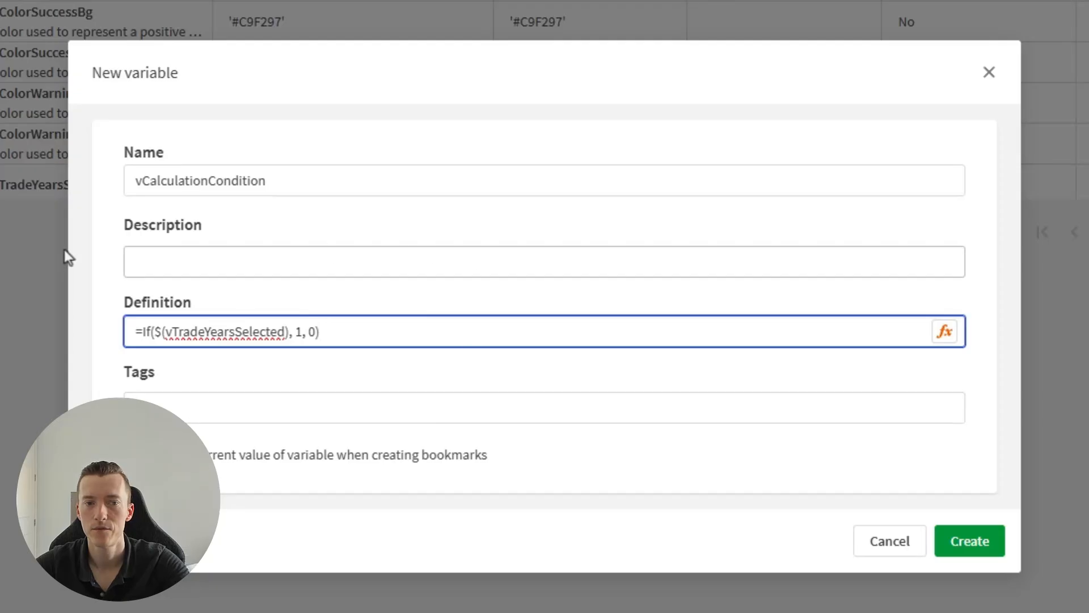
click(982, 553)
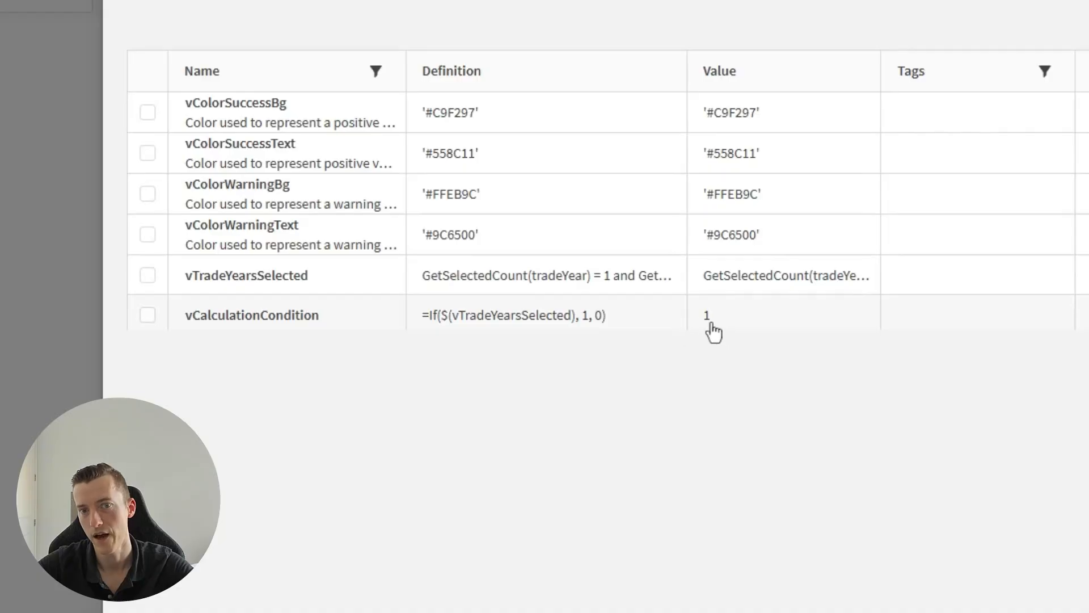
- Remove the leading equals sign from the vCalculationCondition variable's definition, save it and close the variables overview
click(999, 339)
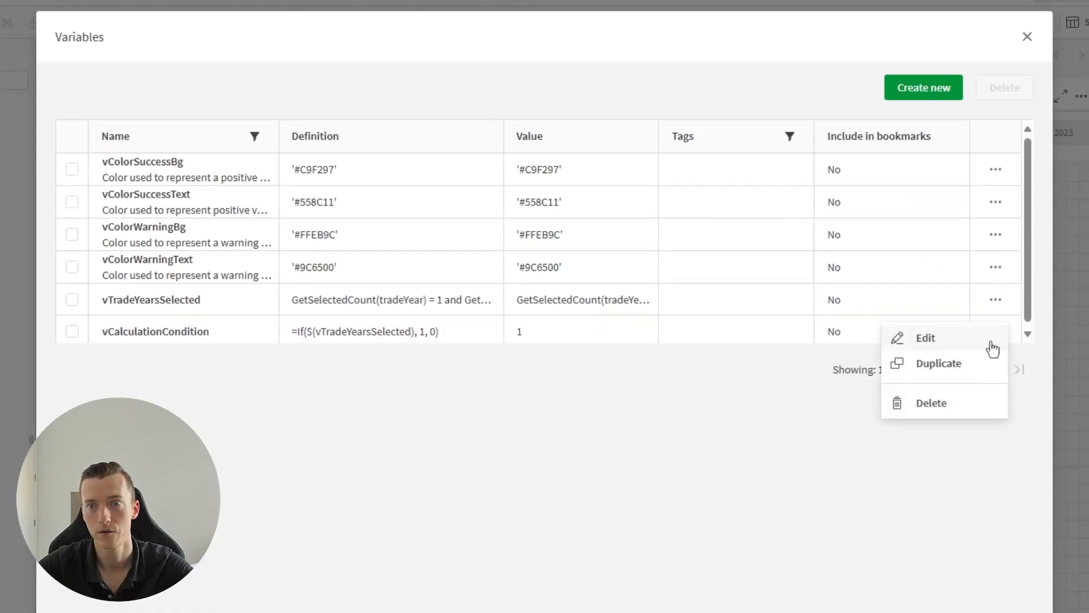
click(988, 338)
click(222, 424)
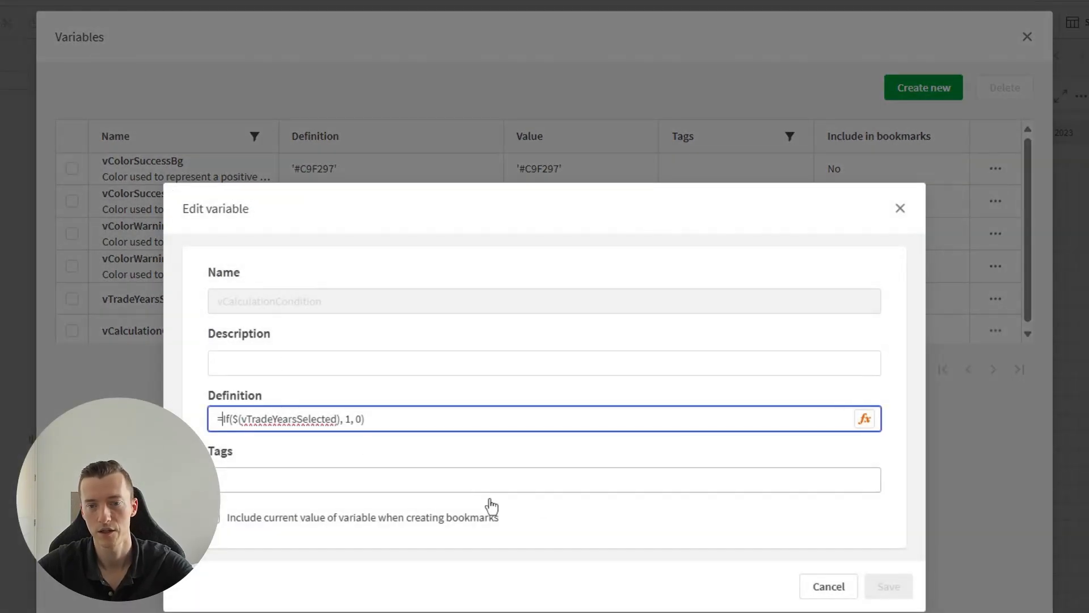
key(BackSpace)
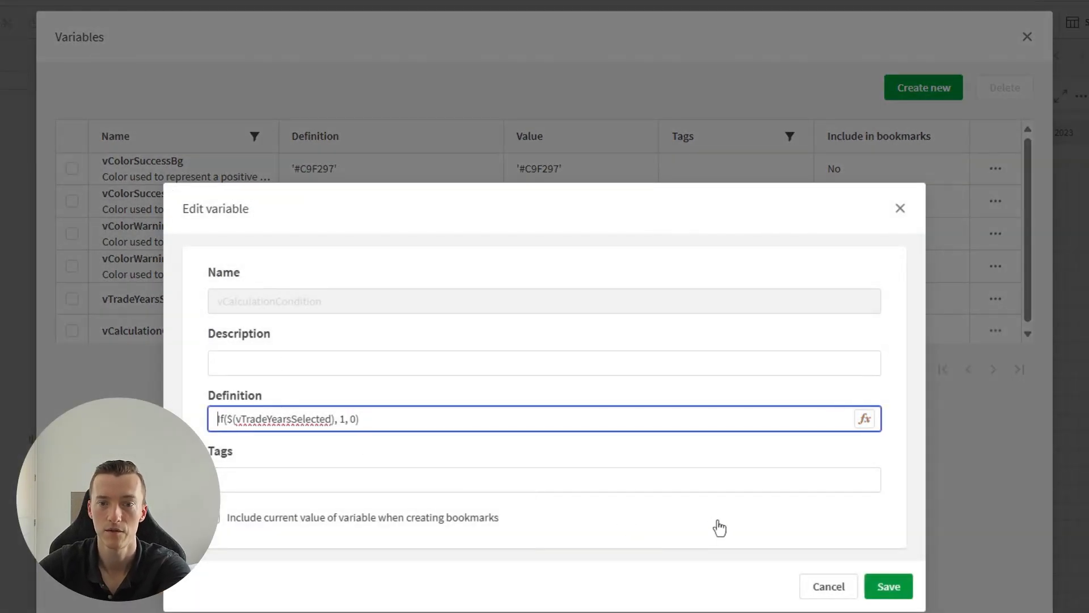
click(888, 587)
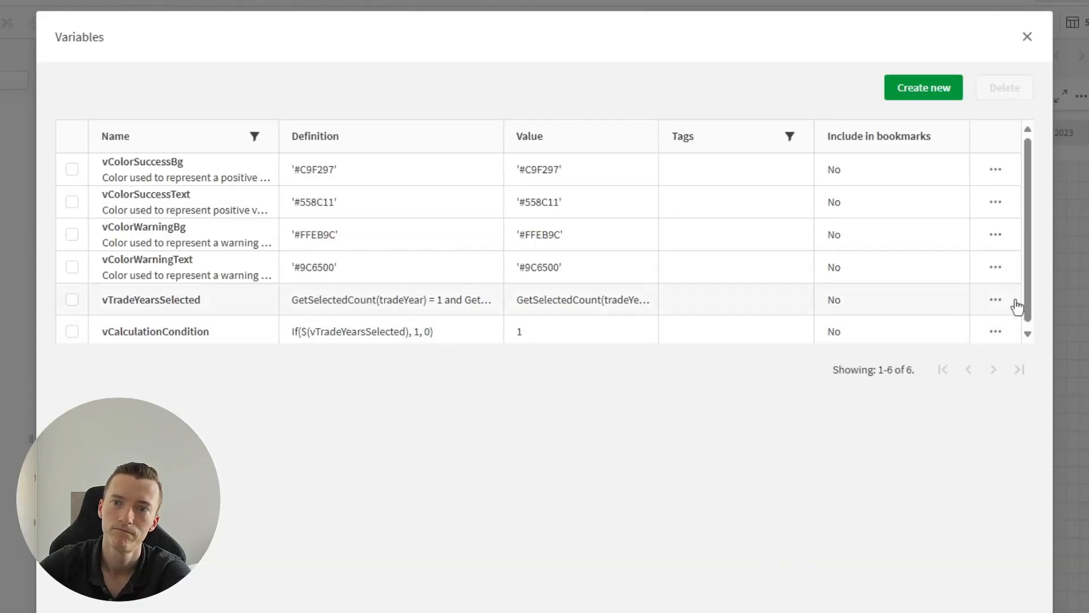
click(1028, 38)
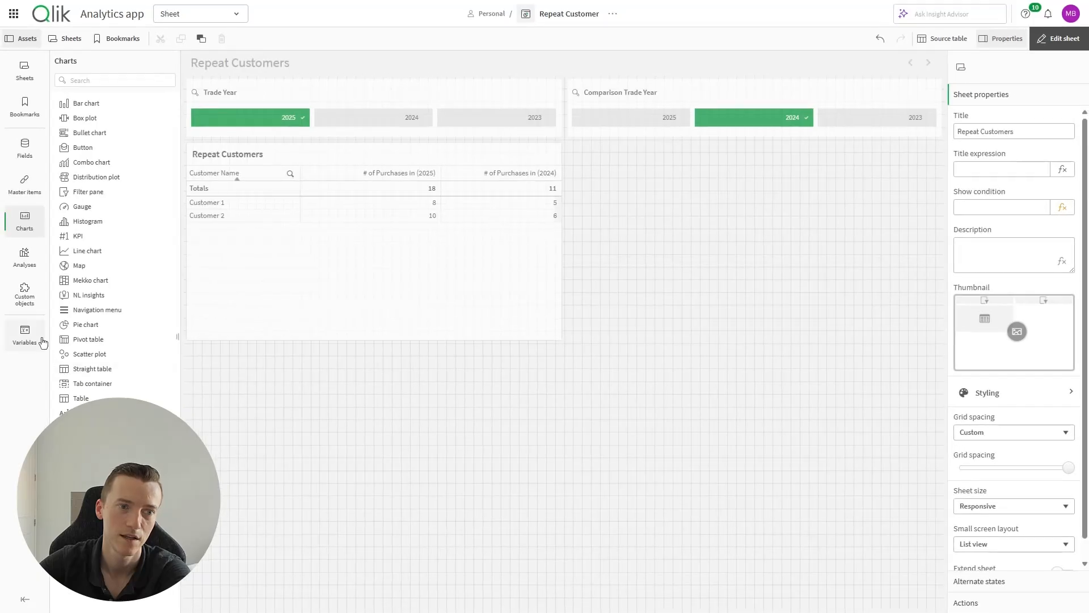
- Restore the leading equals sign so vCalculationCondition is defined as =If($(vTradeYearsSelected), 1, 0), and return to the sheet
click(17, 336)
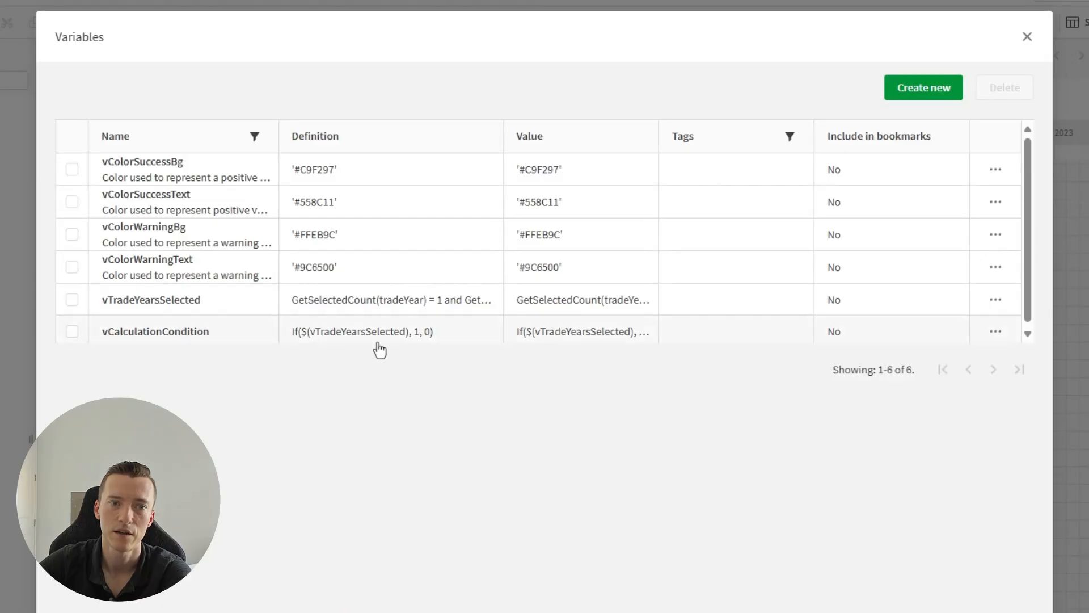
click(994, 334)
click(985, 347)
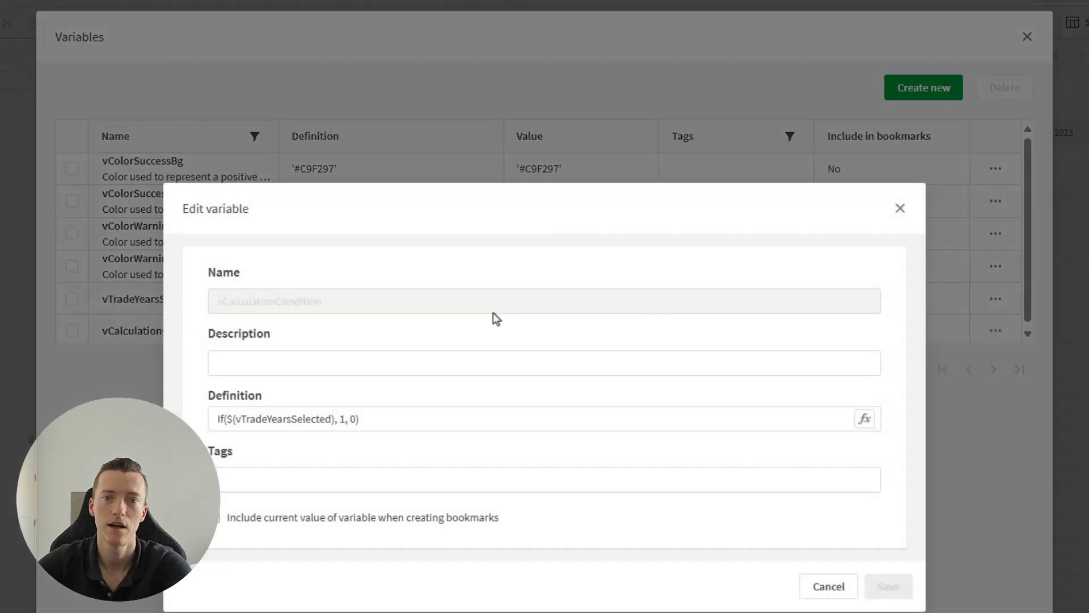
click(216, 419)
text(=)
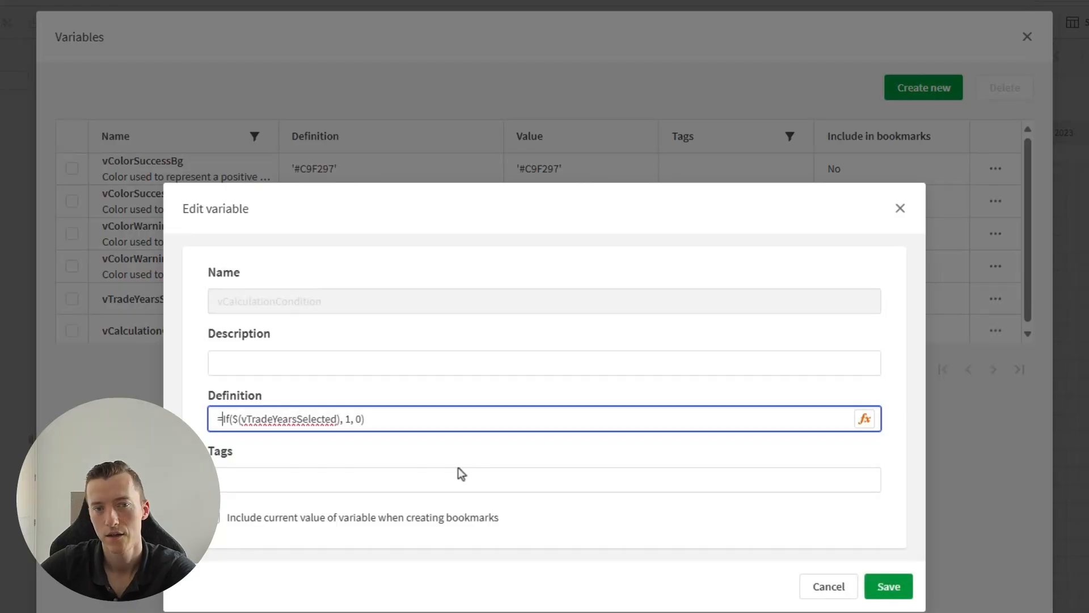
click(889, 586)
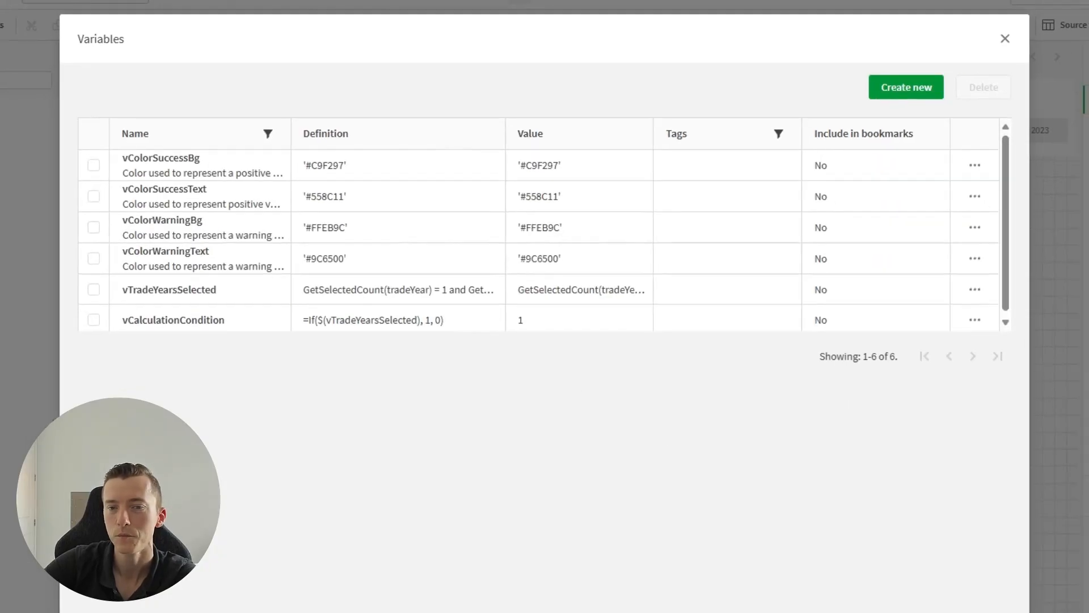
click(899, 580)
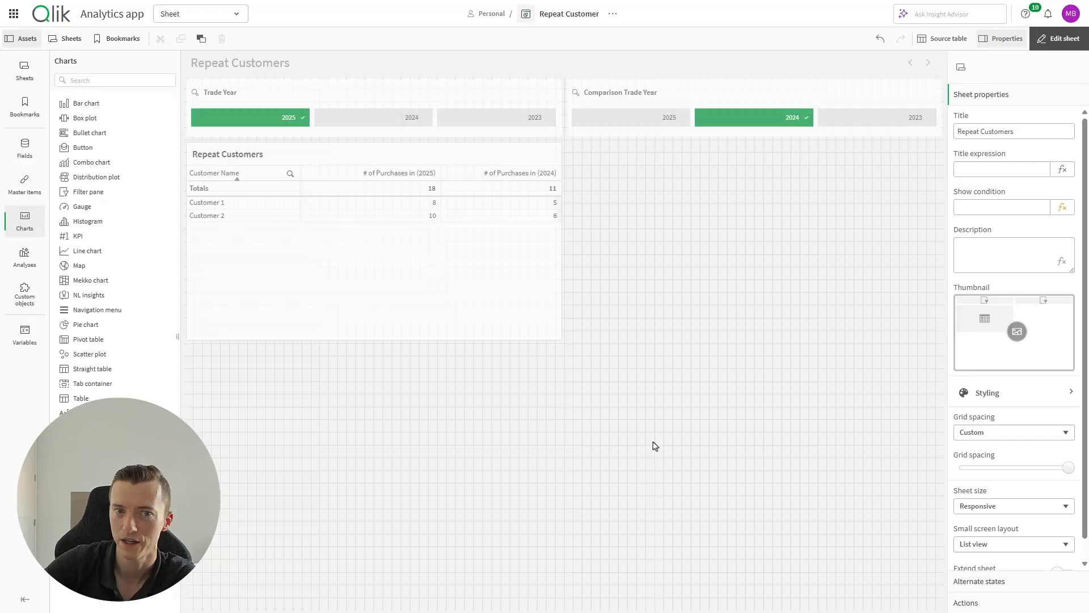
- Set the Repeat Customers table's calculation condition to vCalculationCondition and test it outside edit mode with all selections cleared
click(477, 335)
click(985, 590)
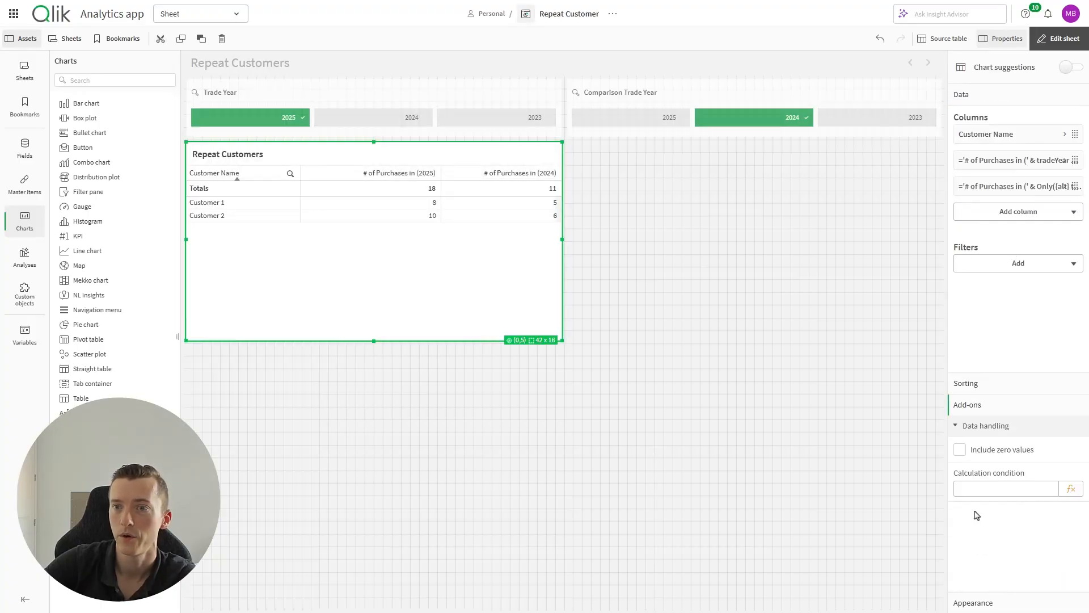
click(988, 222)
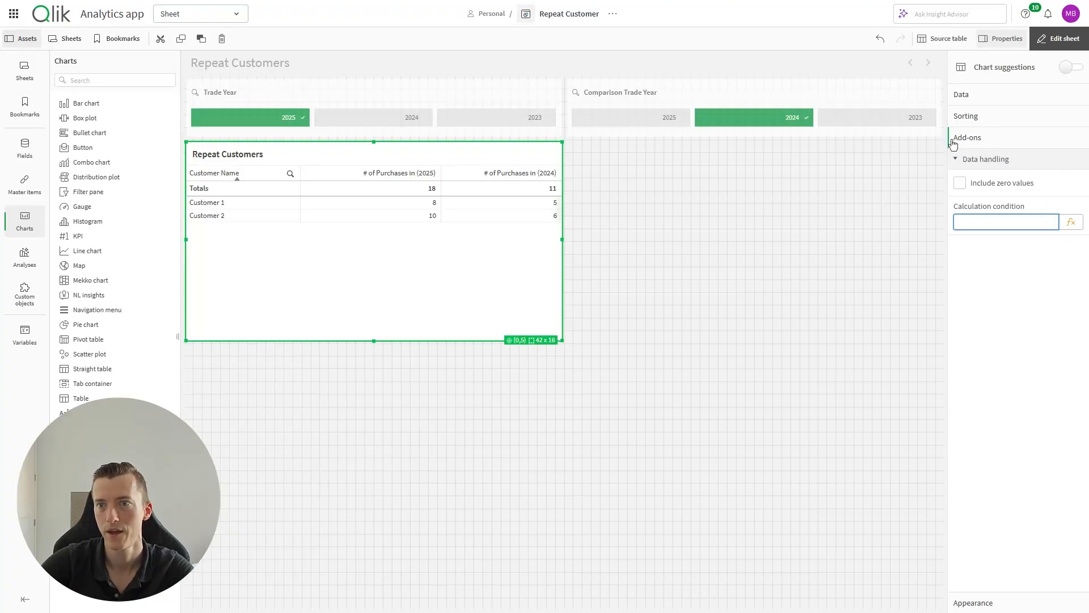
click(1071, 222)
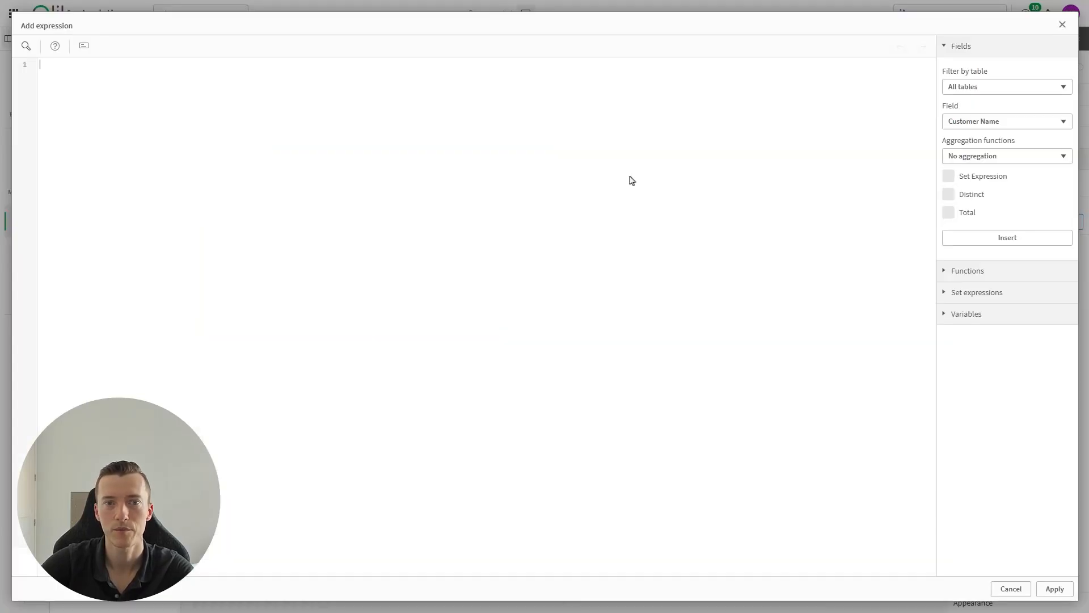
text(Vc)
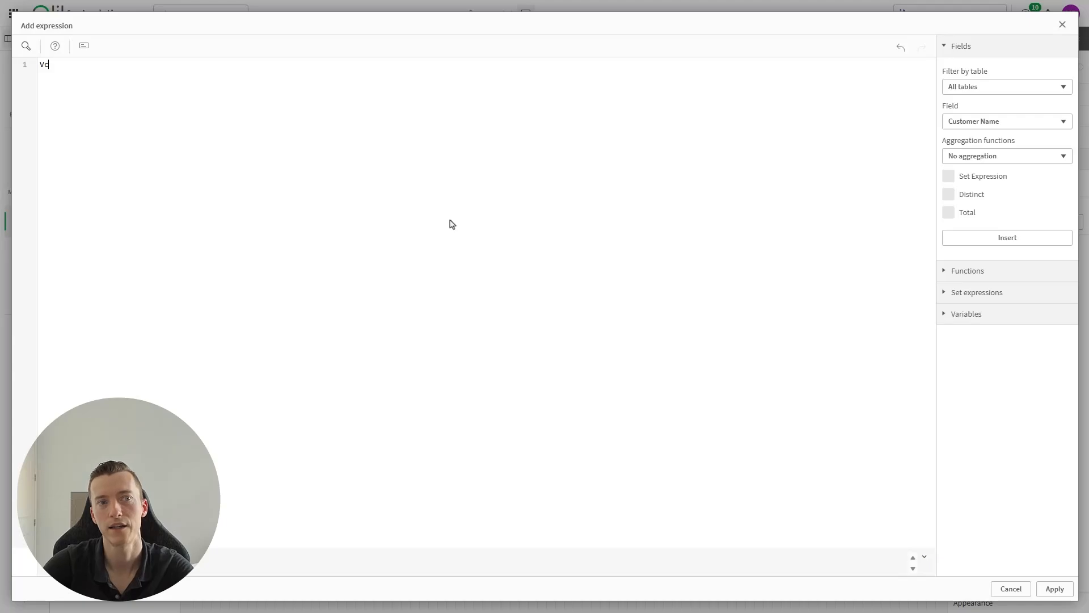
text(a)
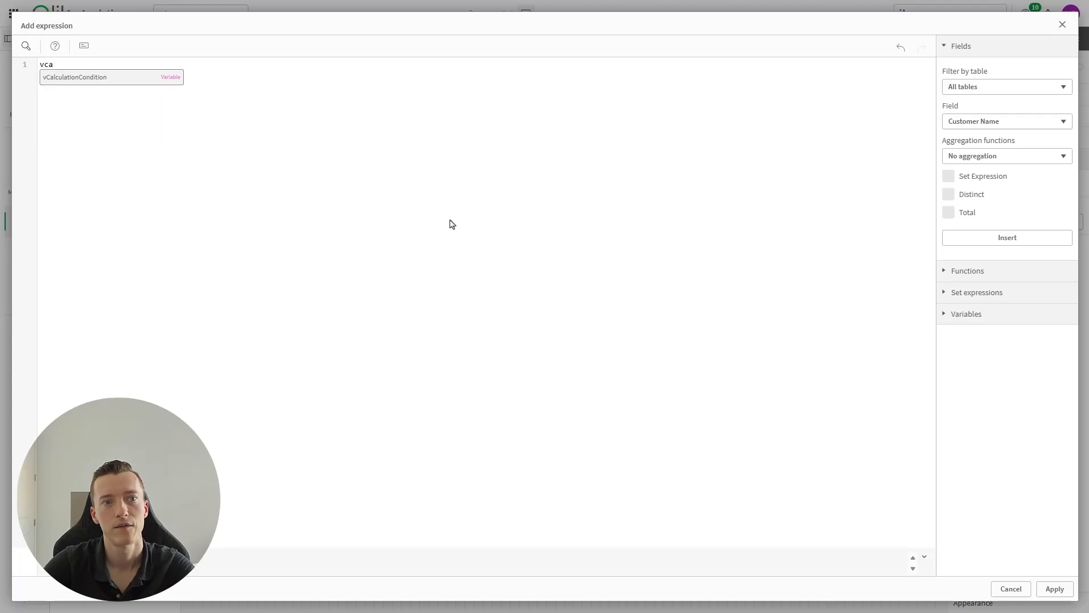
key(Return)
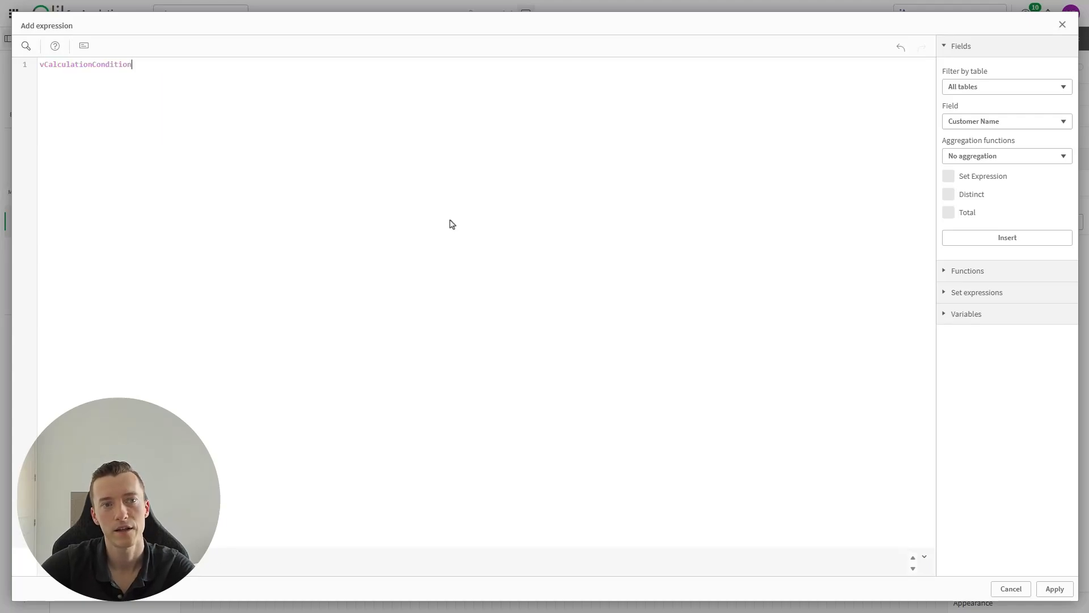
click(1057, 588)
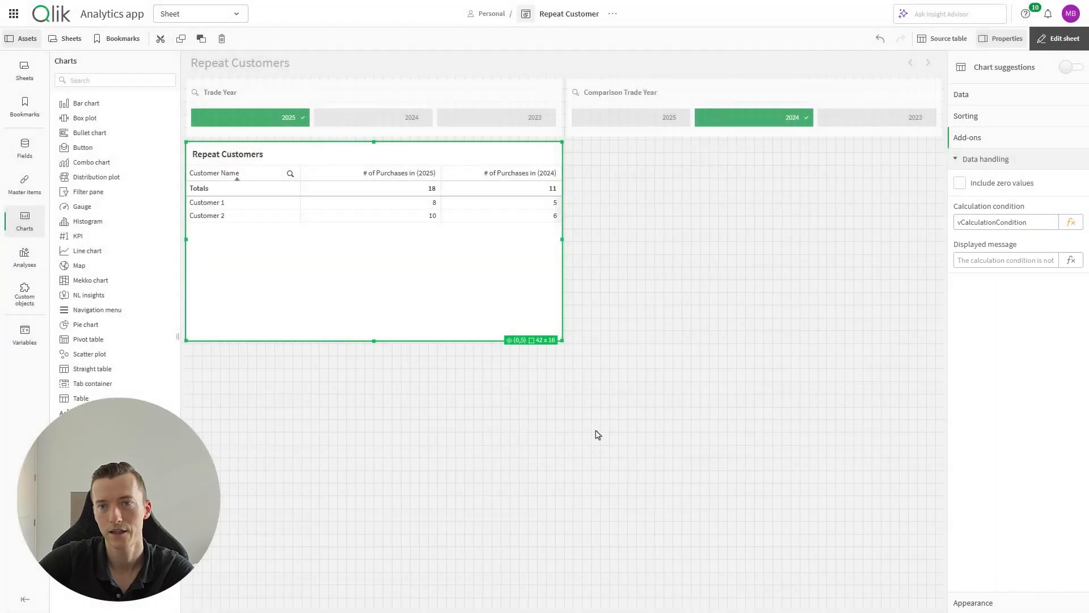
click(1056, 40)
click(294, 40)
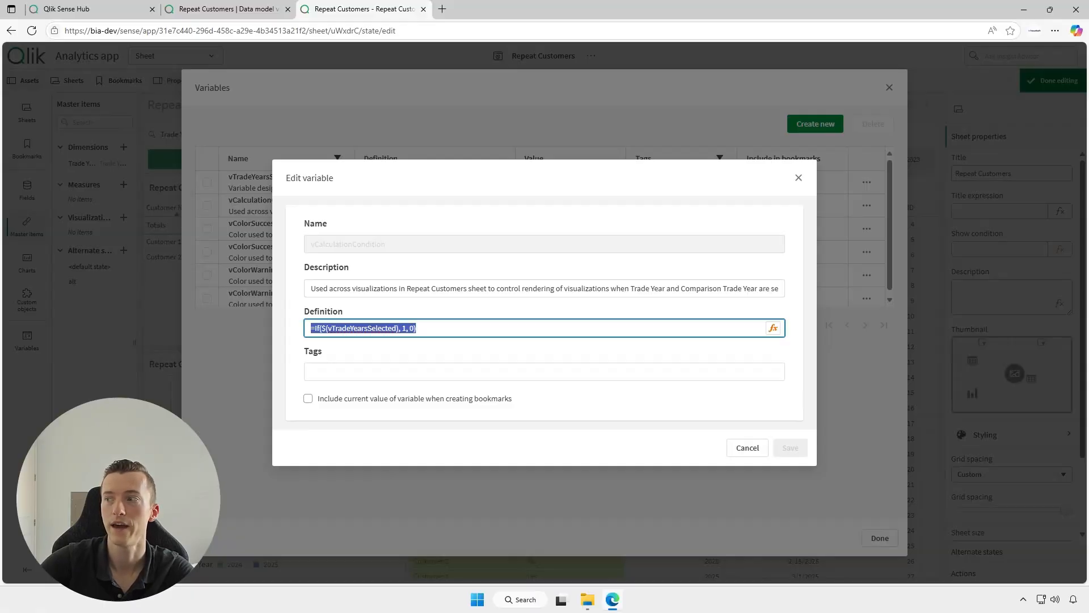
- Copy the finished app's text "Please select one Trade Year and one Comparison Trade Year to display repeat customers." into the Repeat Customers table's displayed message
click(751, 451)
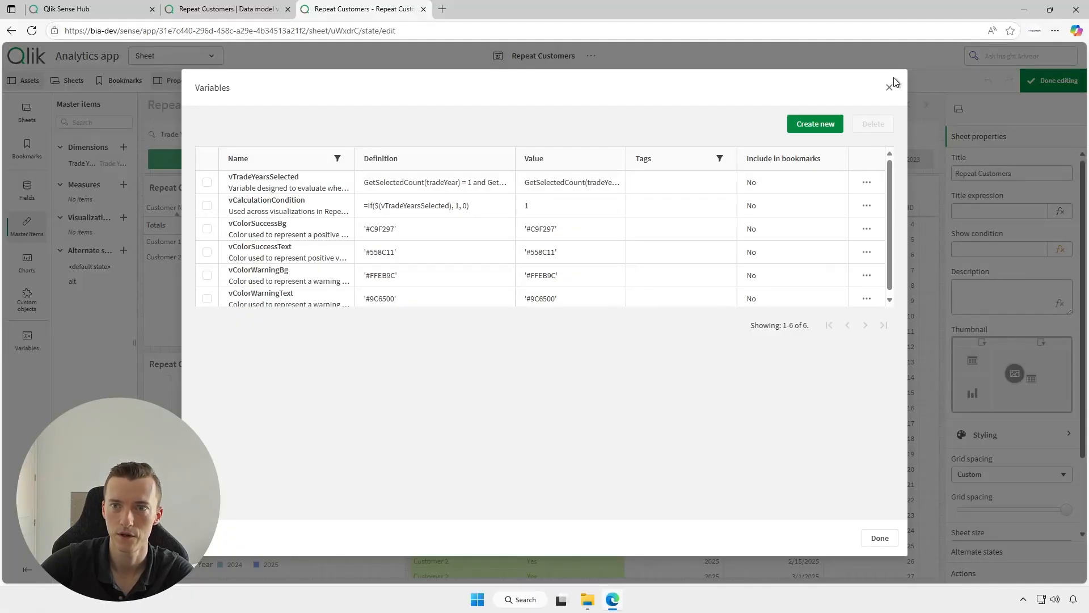
click(889, 87)
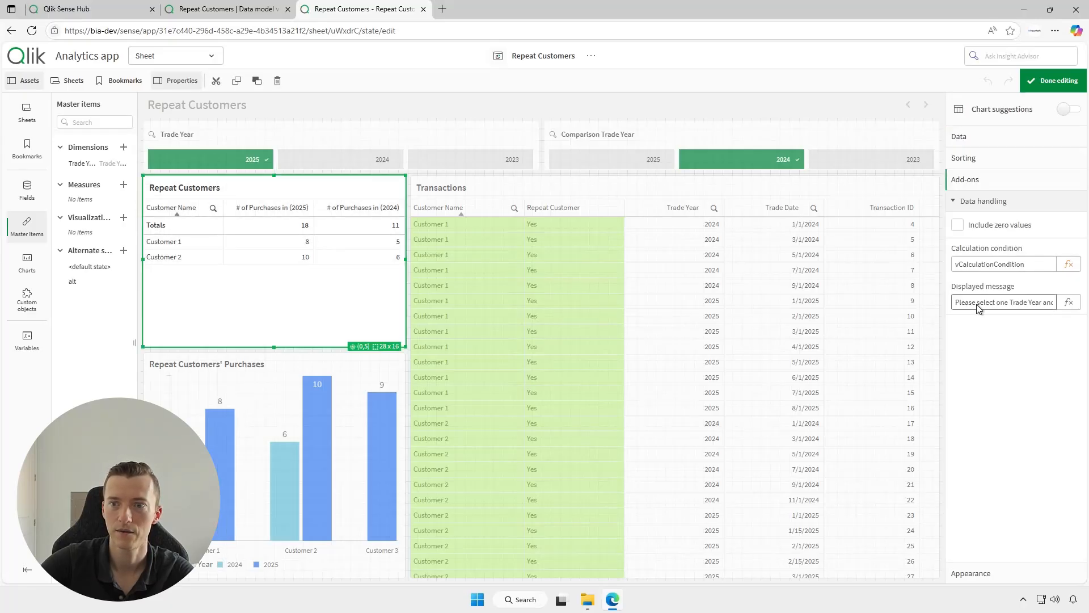
key(ctrl+a)
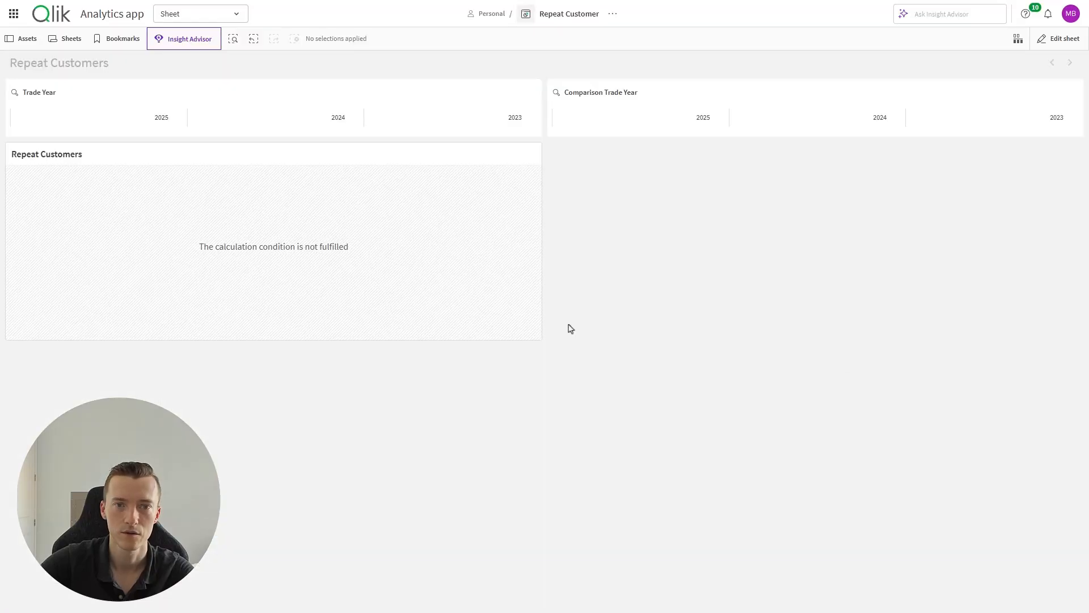
click(1050, 40)
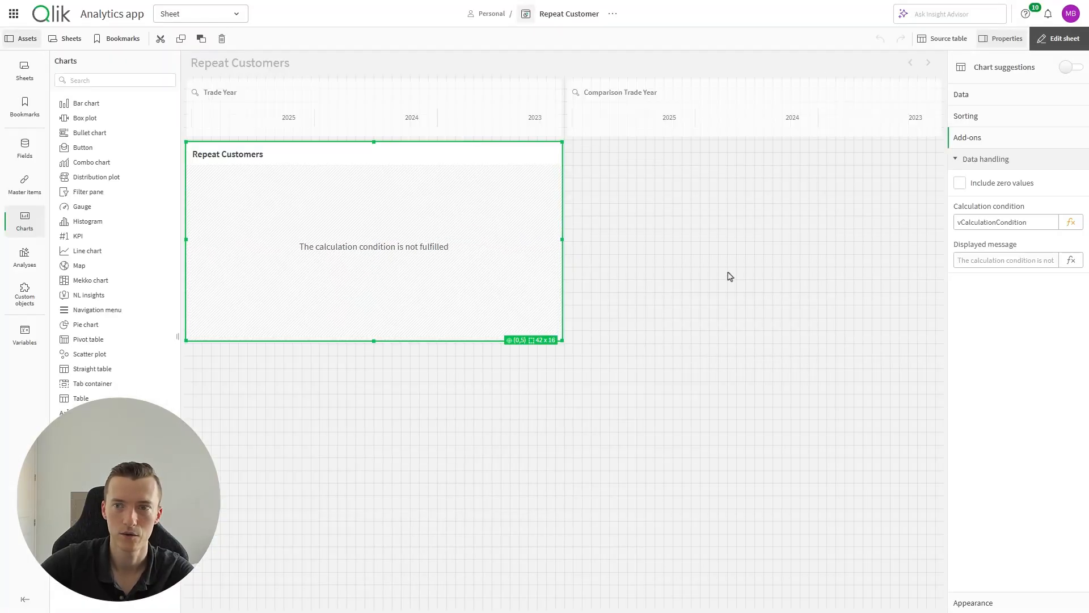
click(1028, 261)
key(ctrl+v)
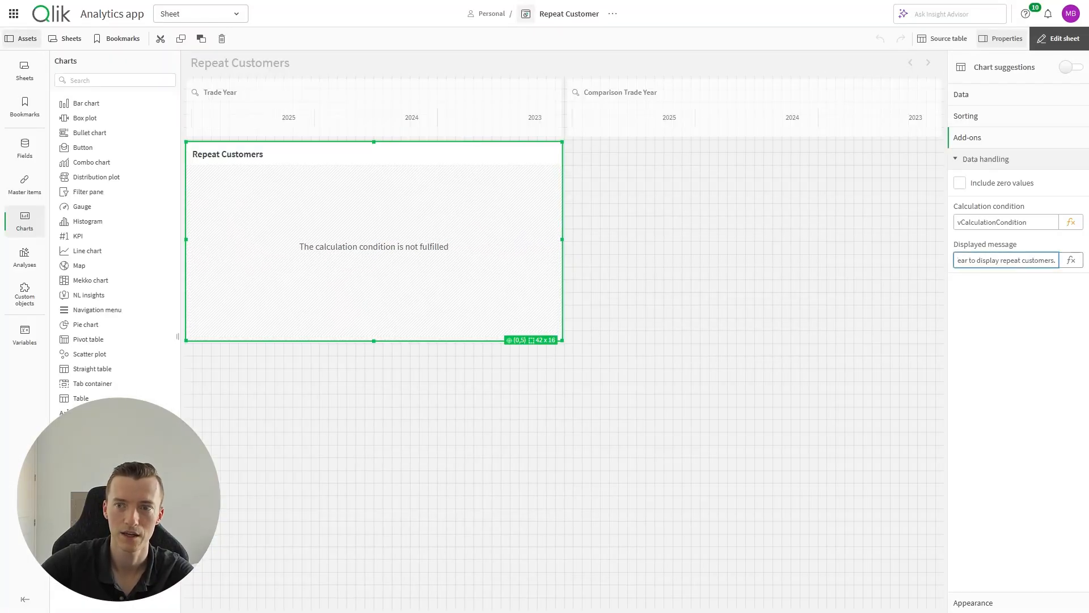
click(1062, 274)
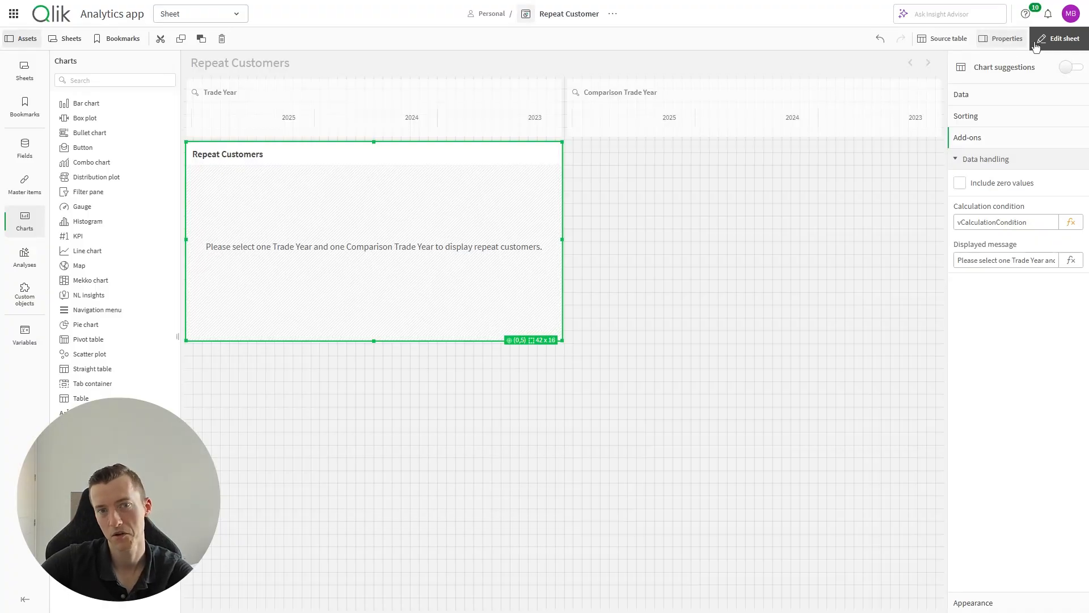
- Test the Repeat Customers table outside edit mode with Trade Year 2025 and Comparison Trade Year 2024 selected, and resume editing the sheet
click(1059, 39)
click(119, 121)
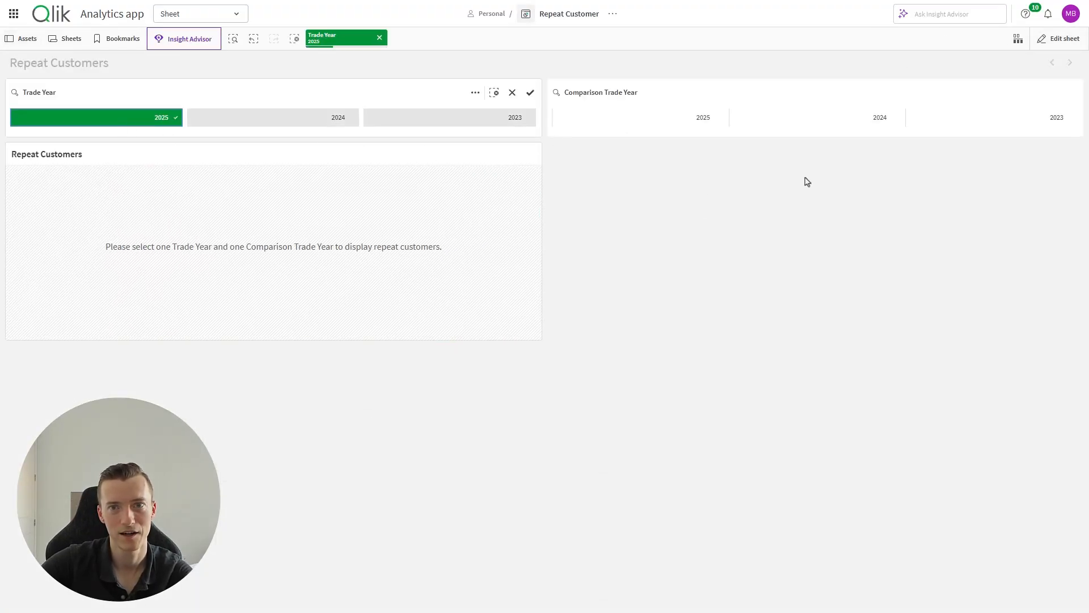
click(858, 118)
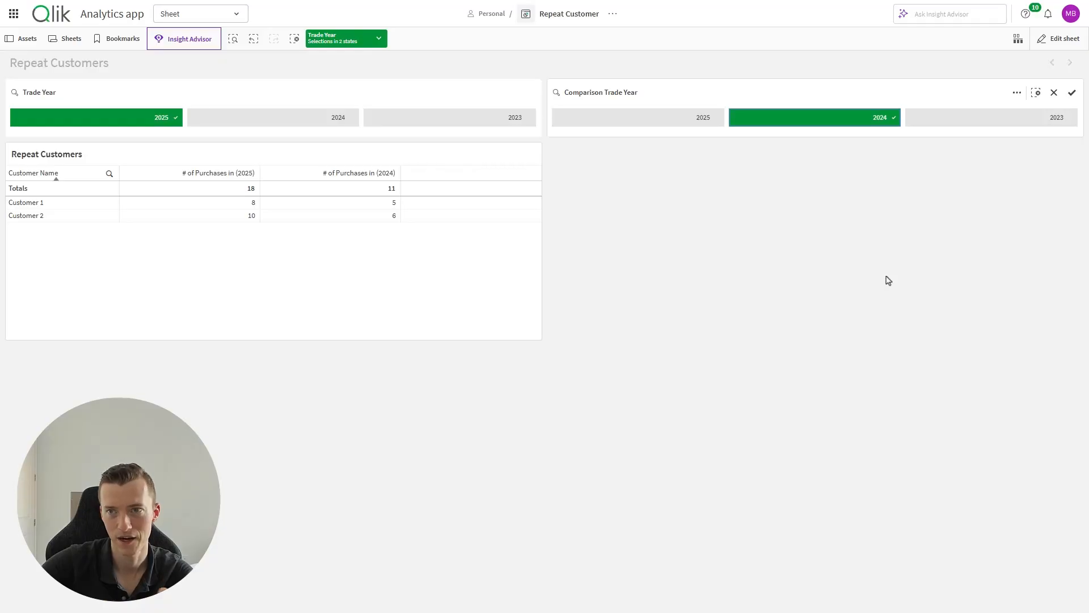
click(1072, 94)
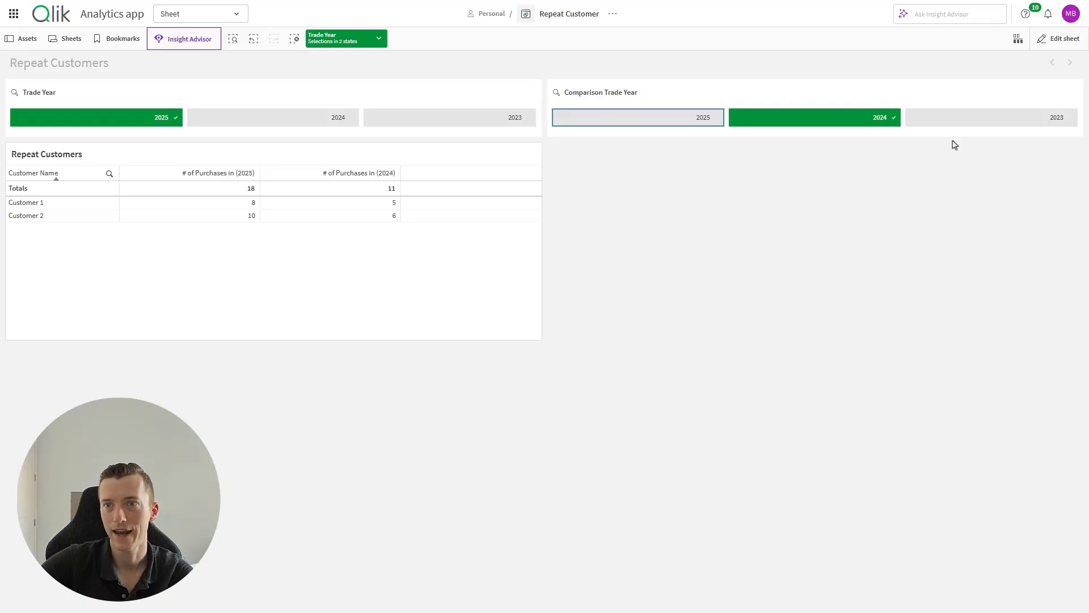
click(1059, 38)
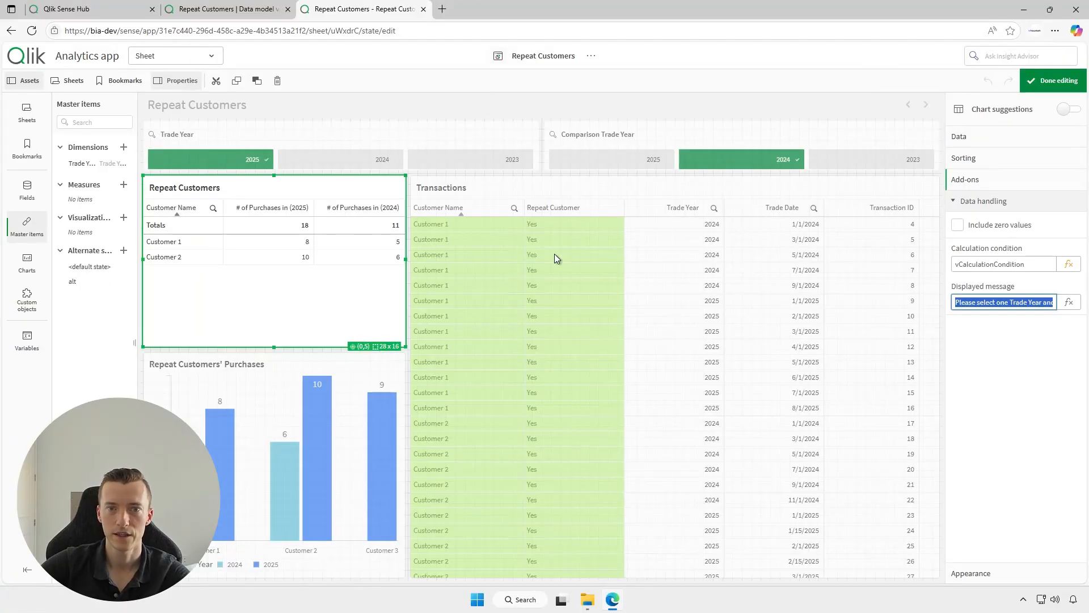
- In the finished app, inspect vTradeYearsSelected in the background color expression of the Transactions table's Customer Name column, and cancel the editor
click(555, 258)
click(988, 138)
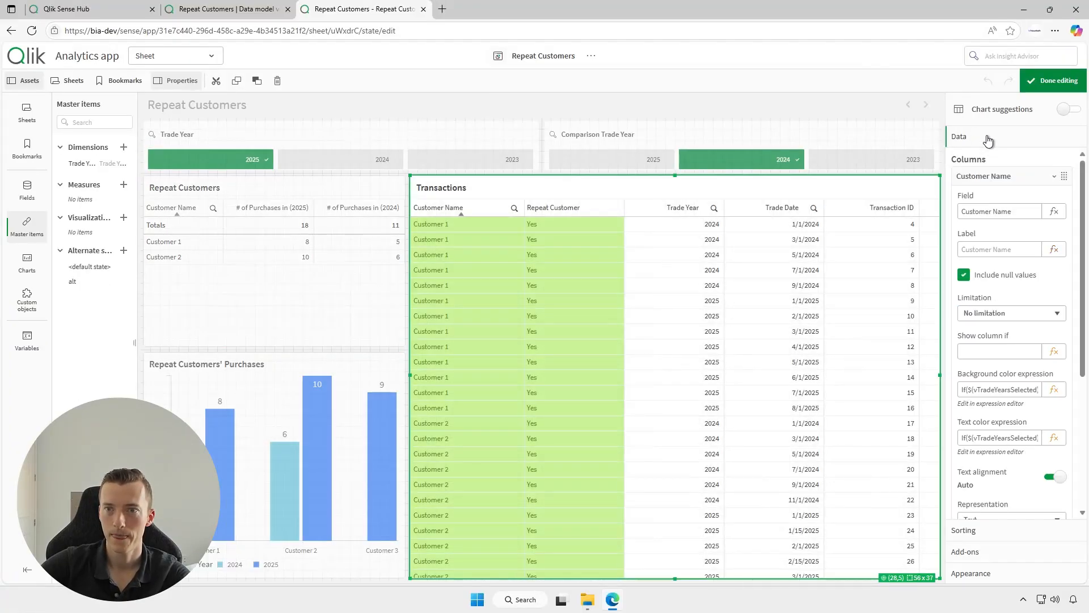
click(998, 183)
click(998, 183)
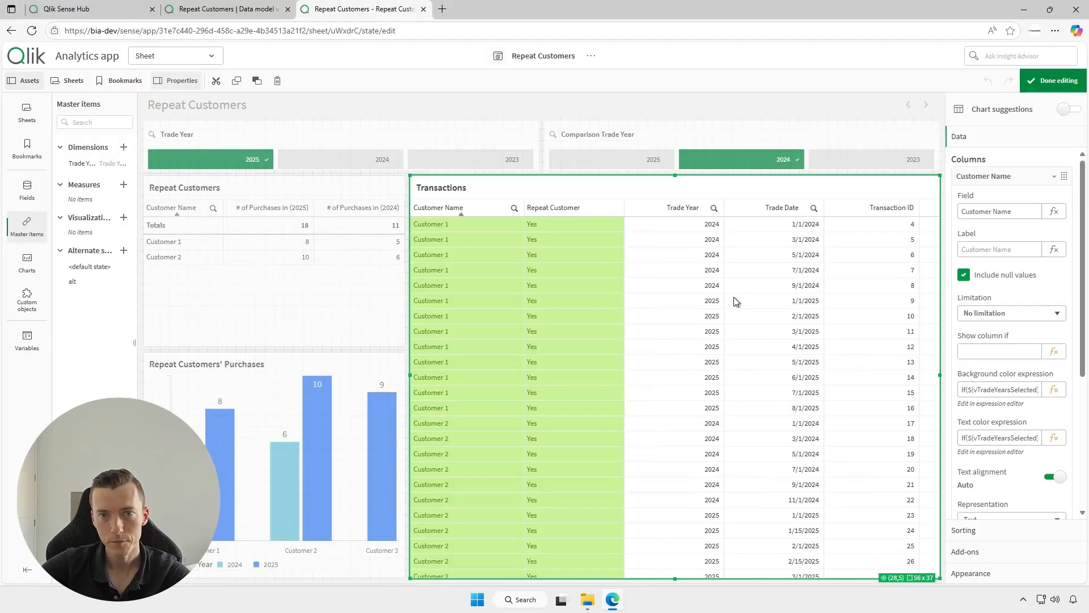
click(1055, 390)
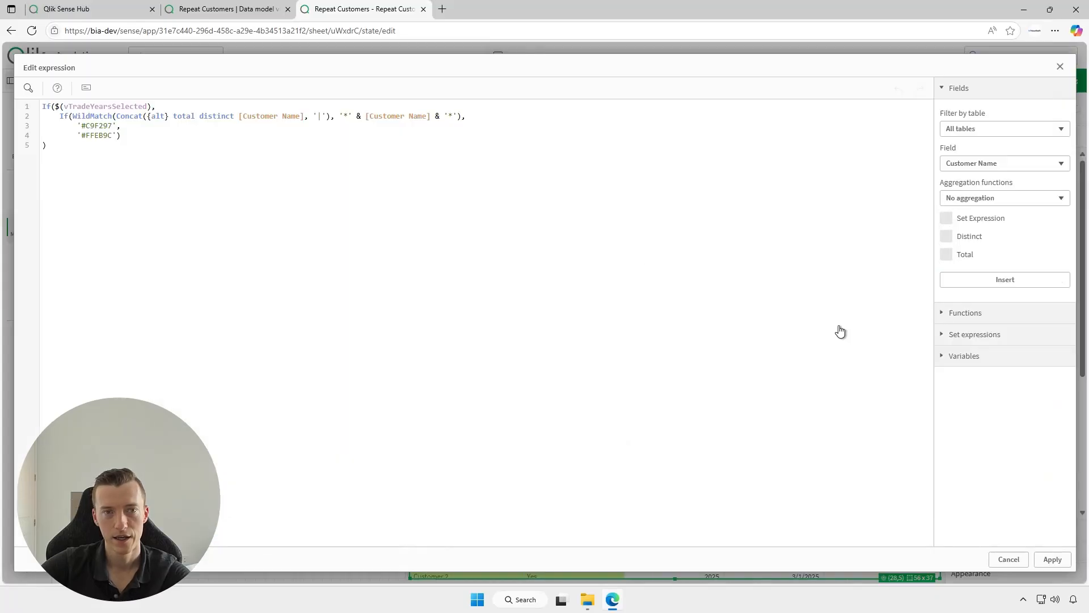
double_click(83, 108)
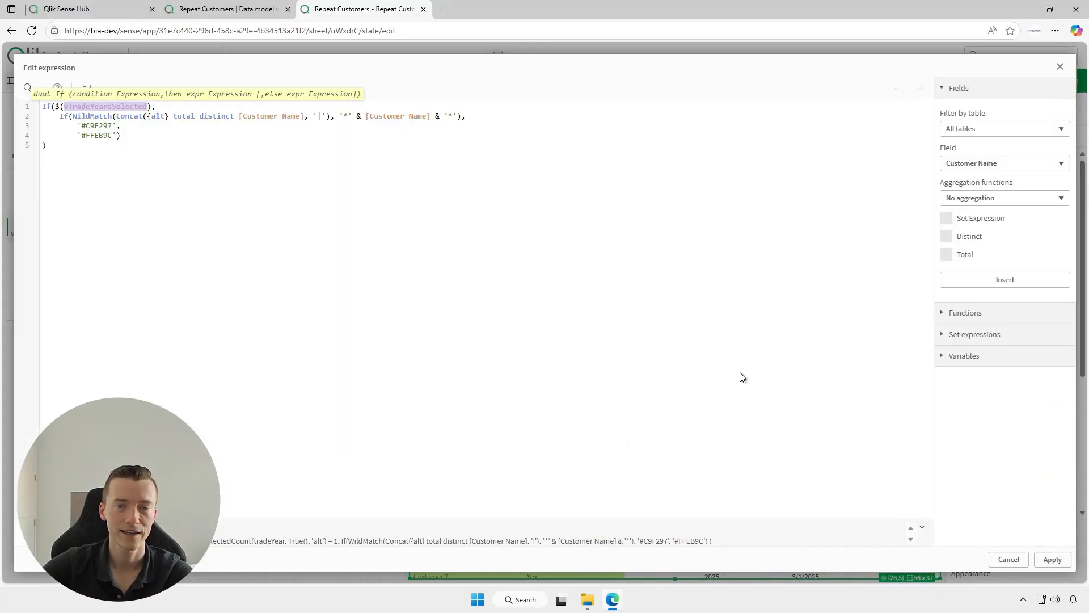
click(1007, 559)
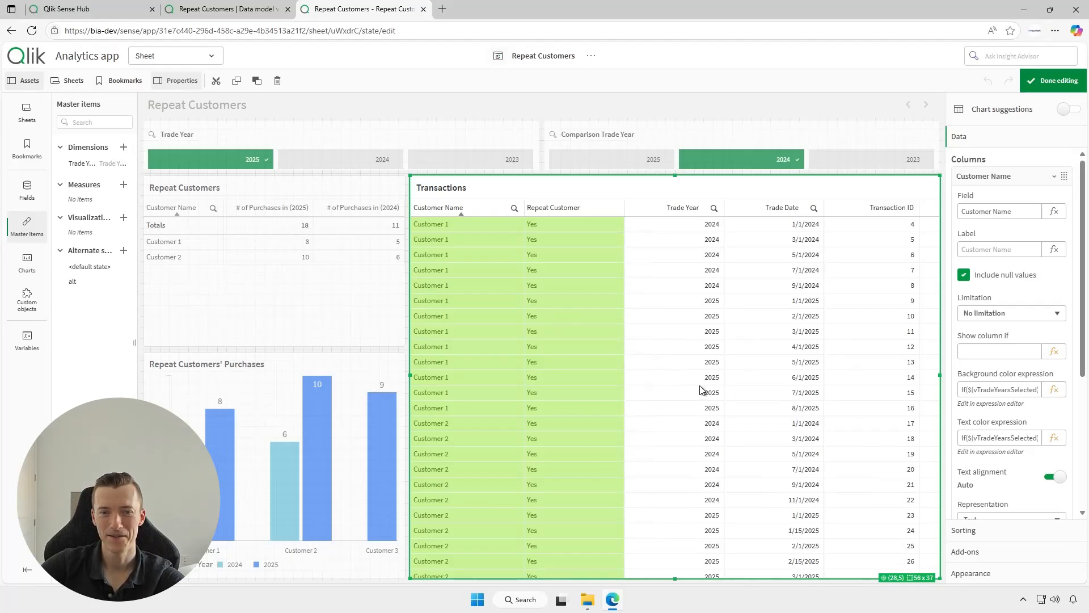
- Reopen the Customer Name column's background color expression, examine its outer and nested If conditions, and close the editor without applying changes
click(1055, 389)
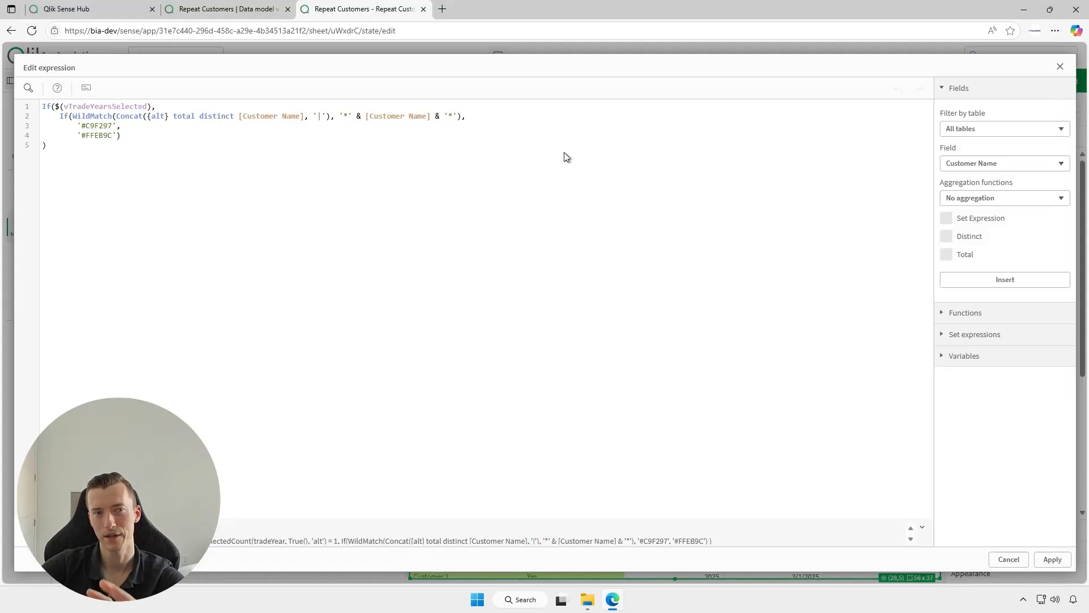
click(73, 117)
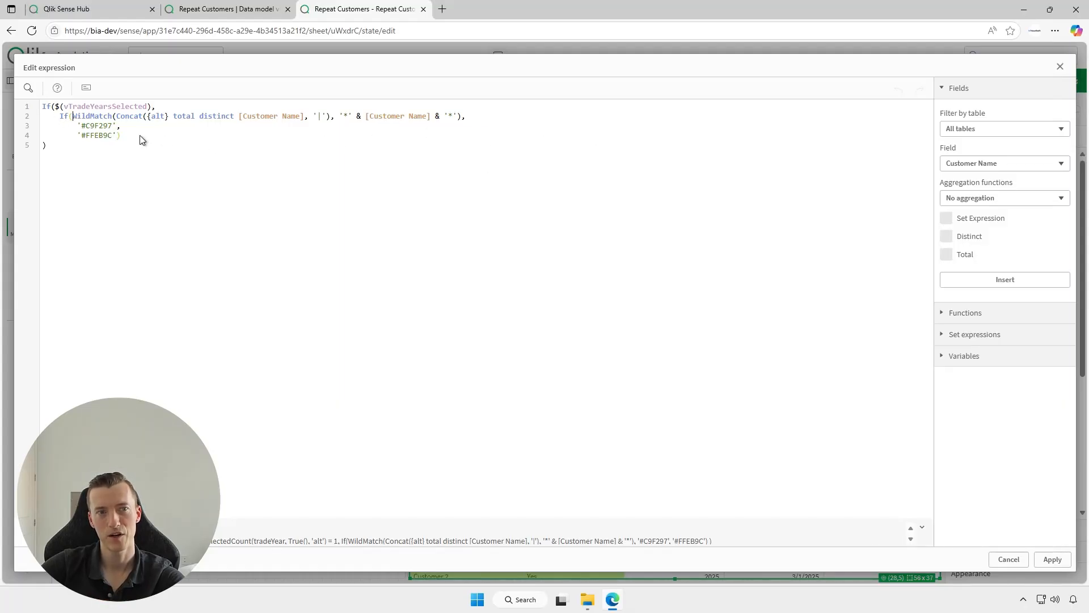
click(42, 109)
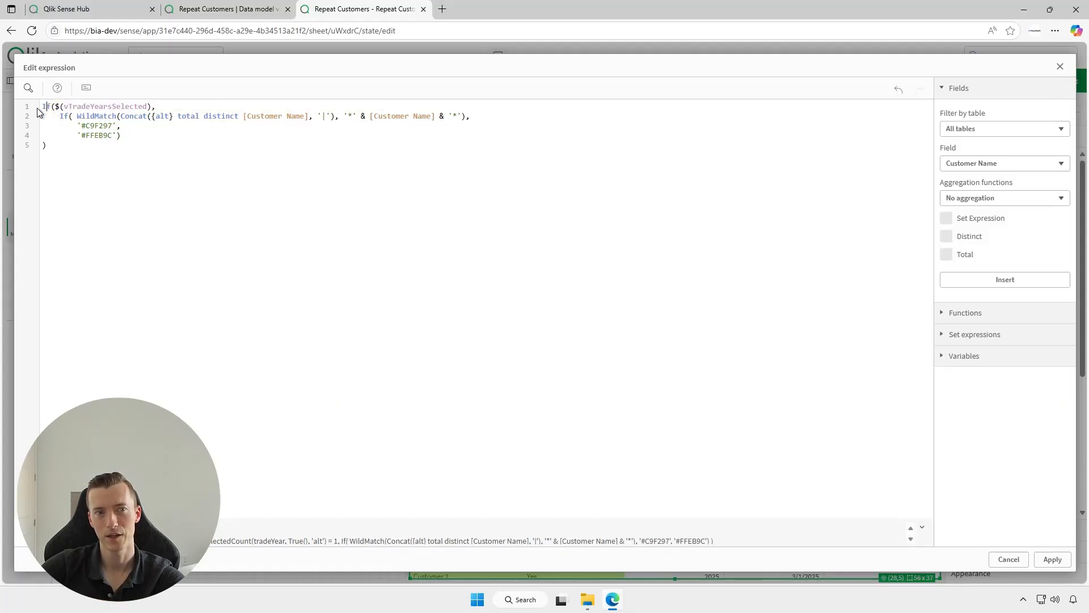
shift+click(179, 107)
click(1060, 66)
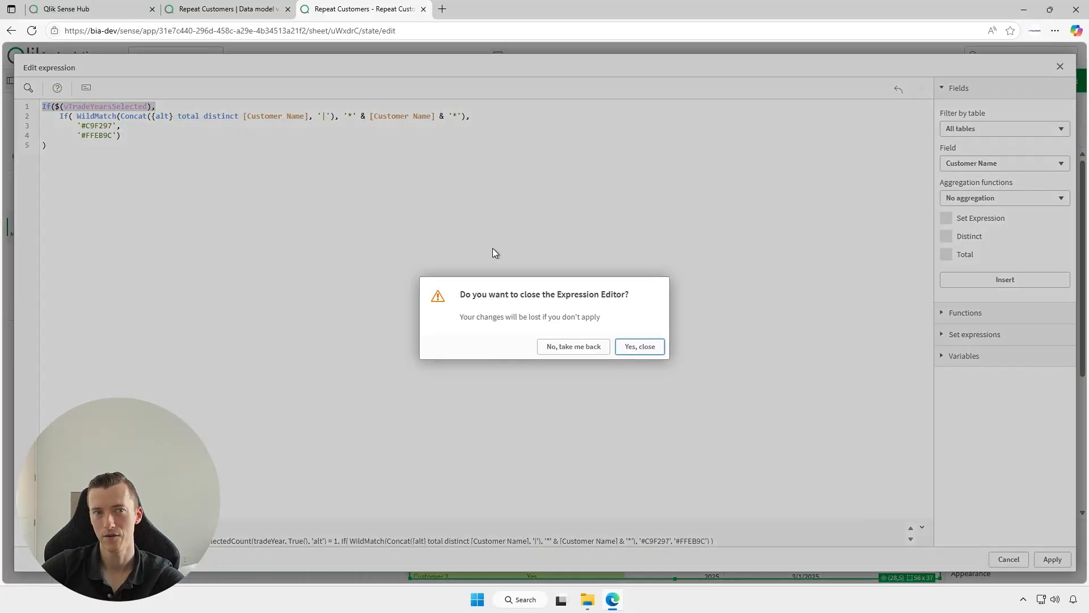
click(656, 348)
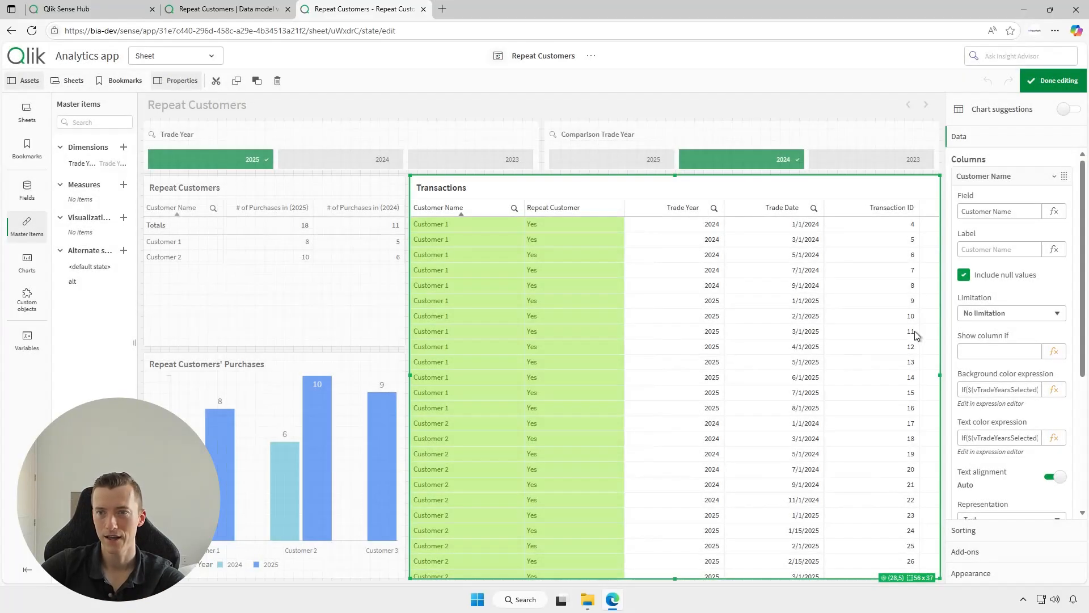
- Open the Repeat Customer column's expression in the Transactions table and examine its vTradeYearsSelected condition, nested WildMatch test and 'N/A' fallback
click(1054, 177)
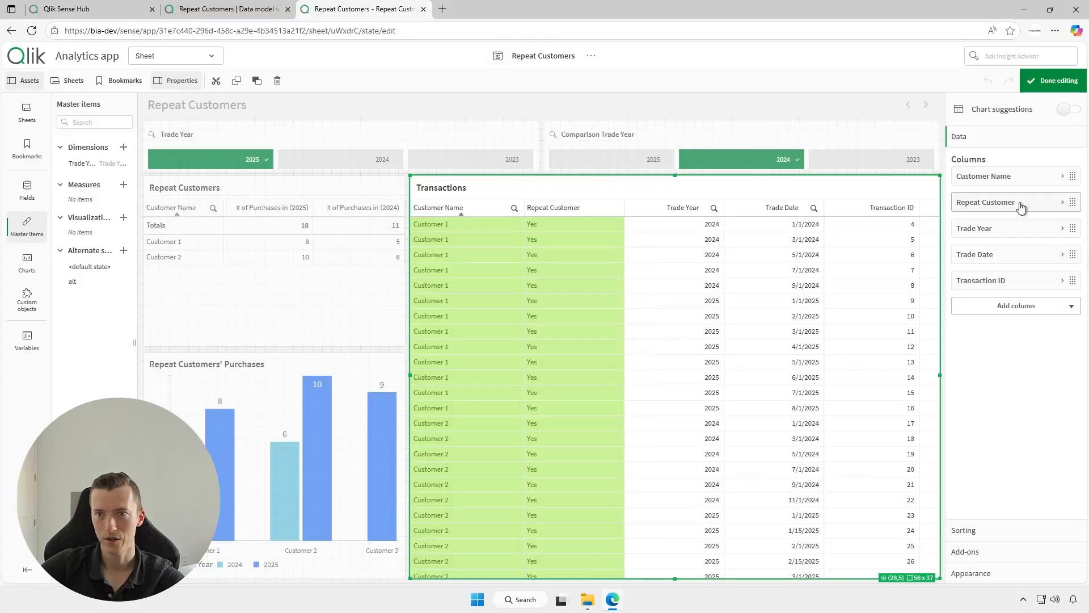
click(1021, 208)
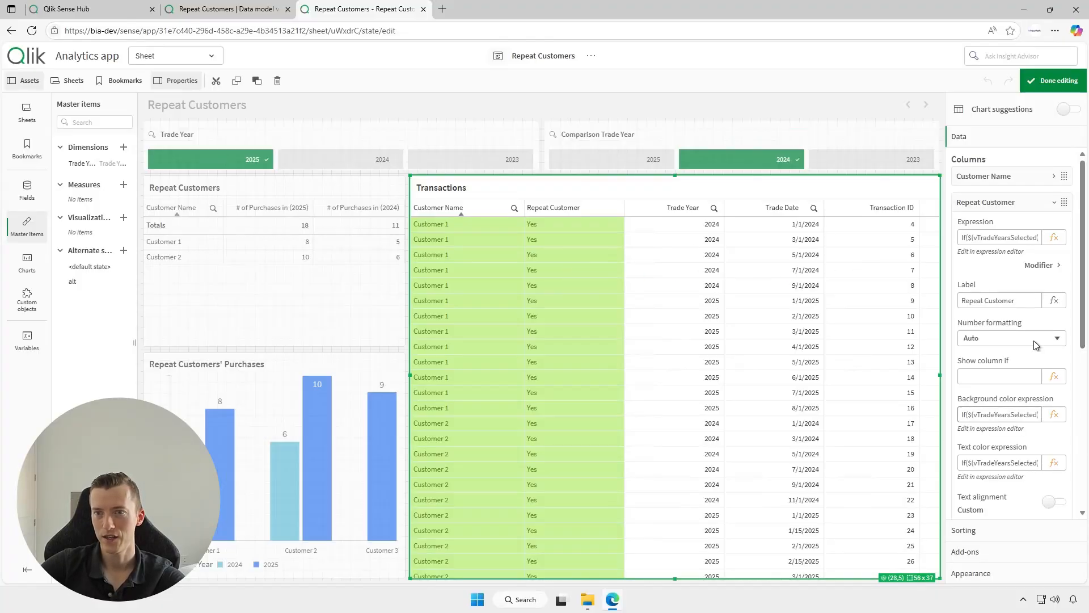
click(1054, 237)
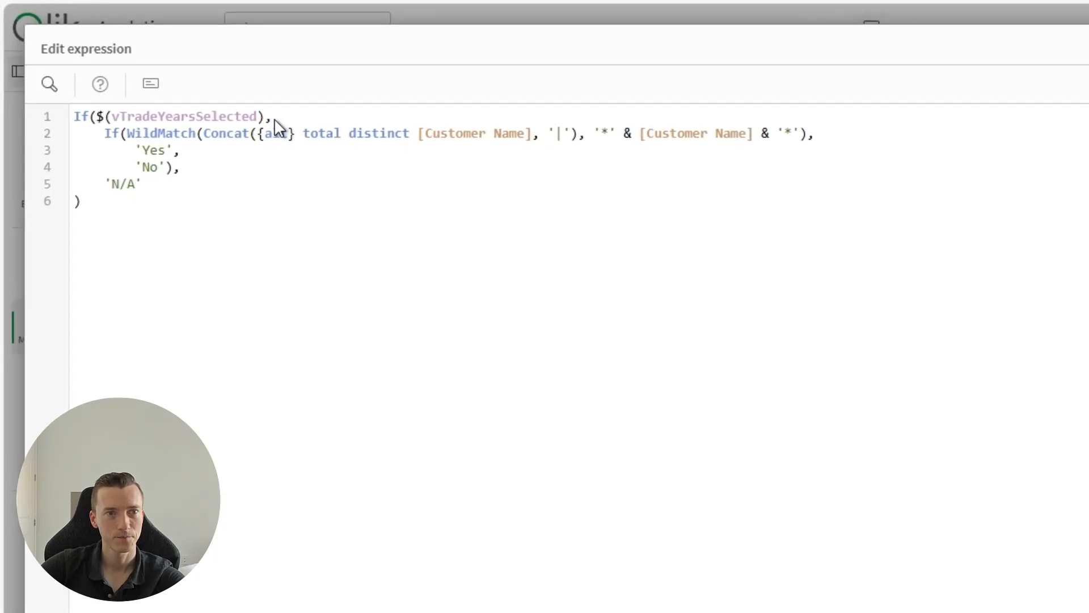
click(126, 135)
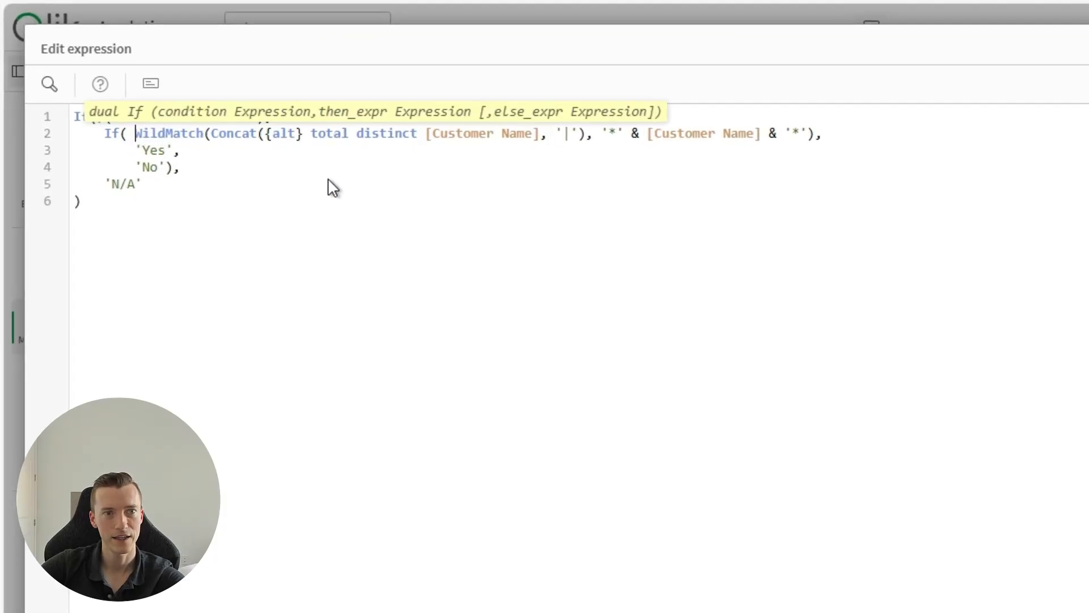
click(153, 185)
click(220, 215)
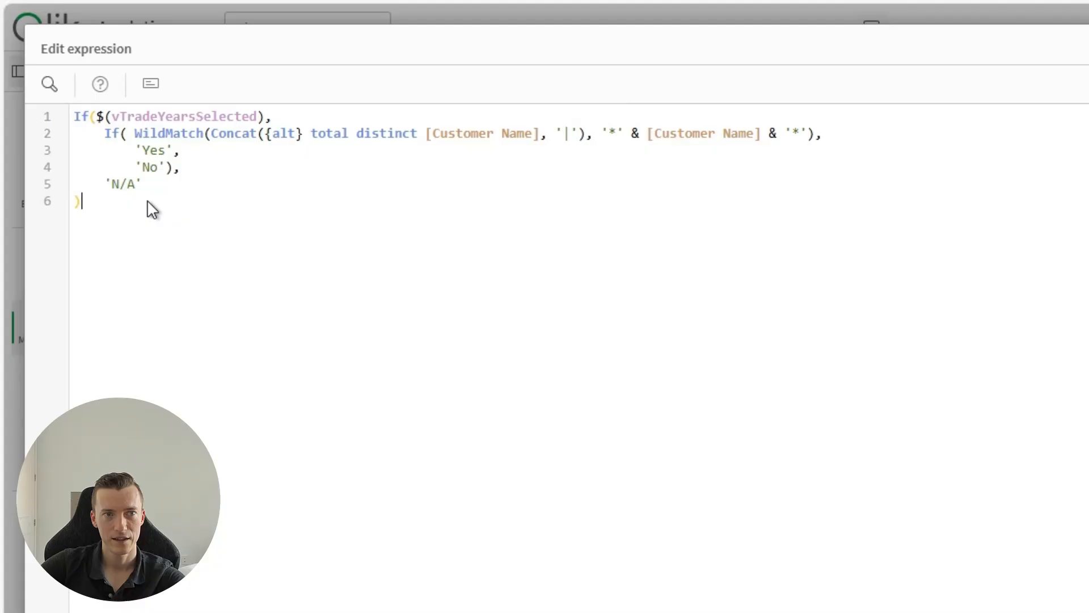
click(97, 115)
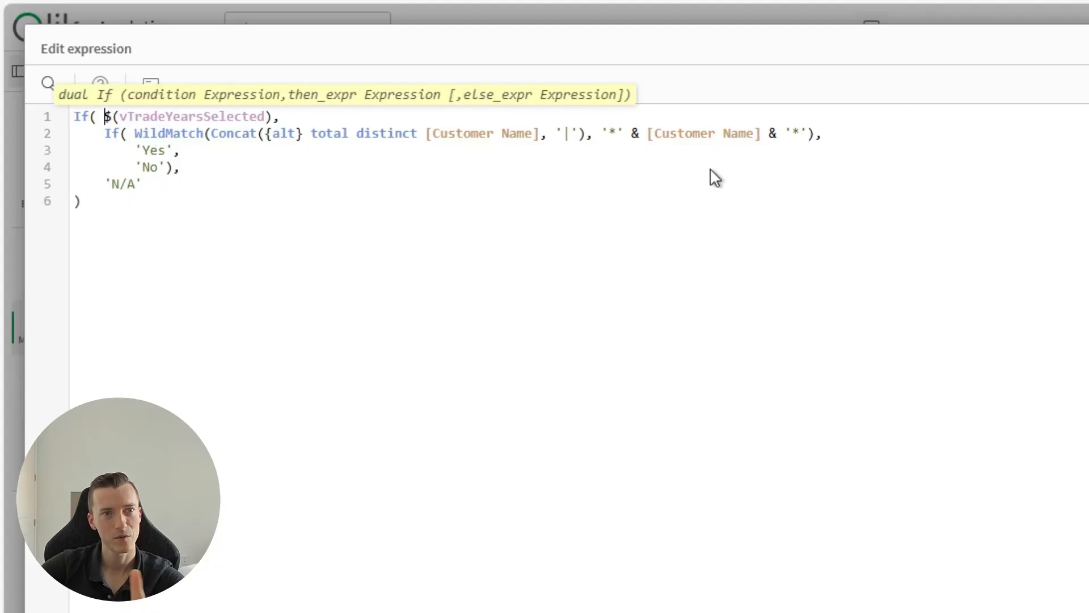
- Examine the Repeat Customer expression's vTradeYearsSelected condition, Concat arguments and WildMatch wildcard pattern, and close the editor without applying changes
double_click(186, 115)
click(362, 134)
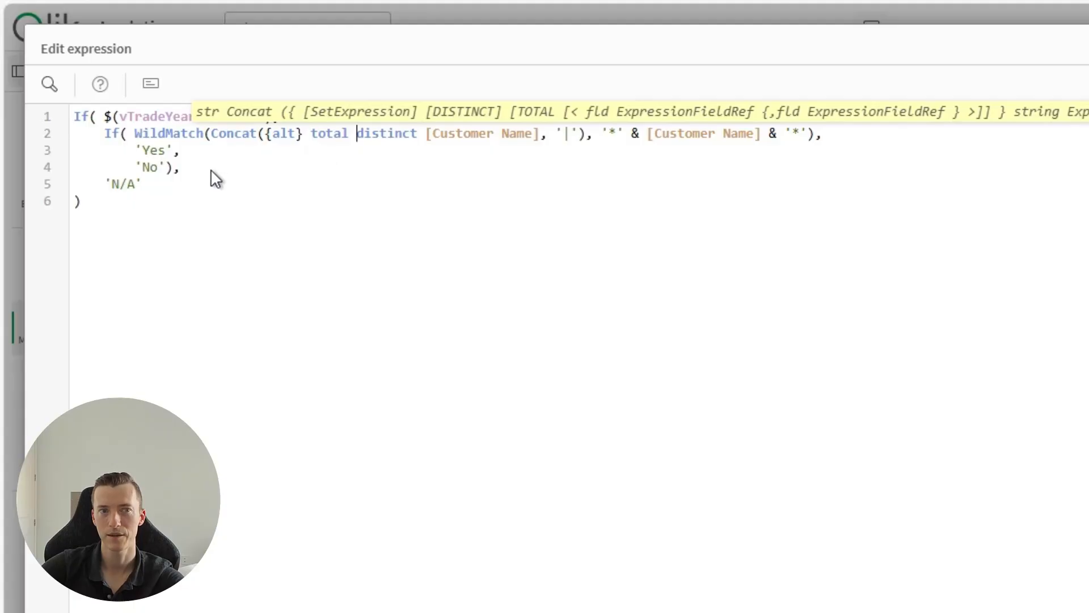
click(240, 167)
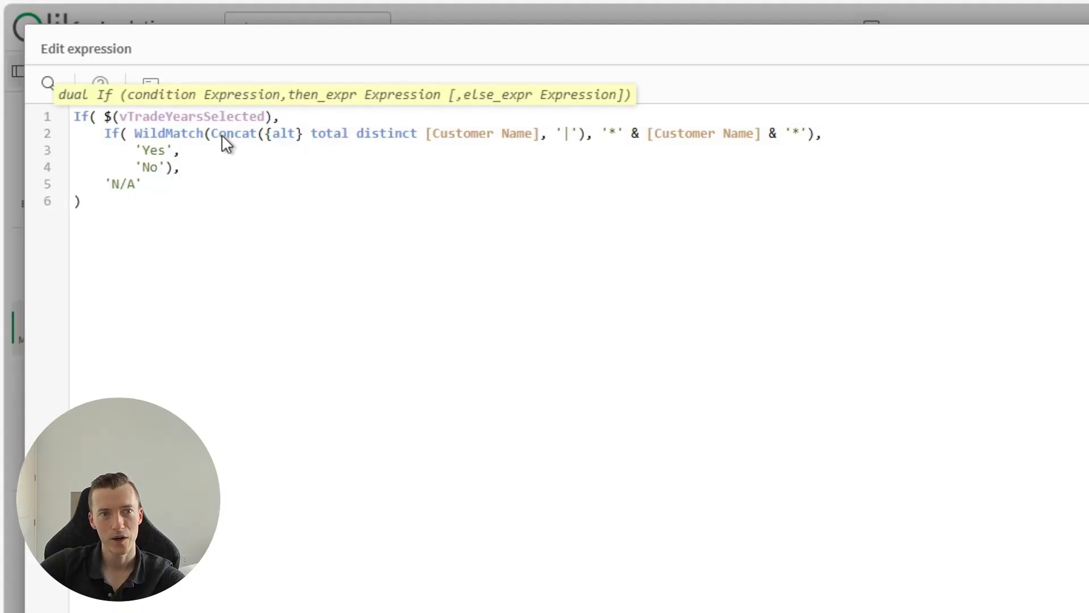
drag(251, 131, 586, 146)
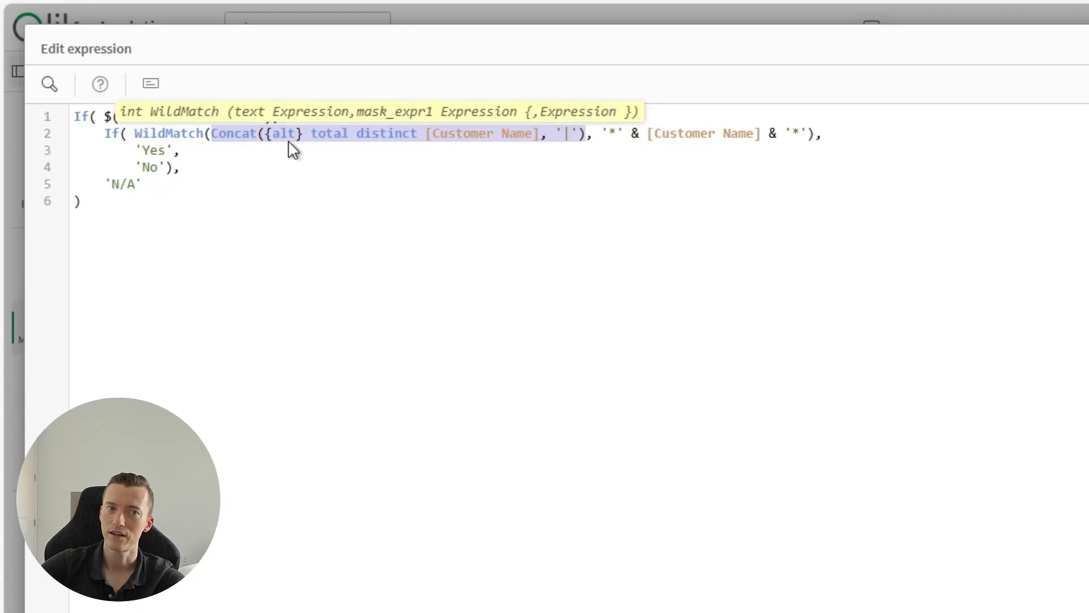
double_click(333, 133)
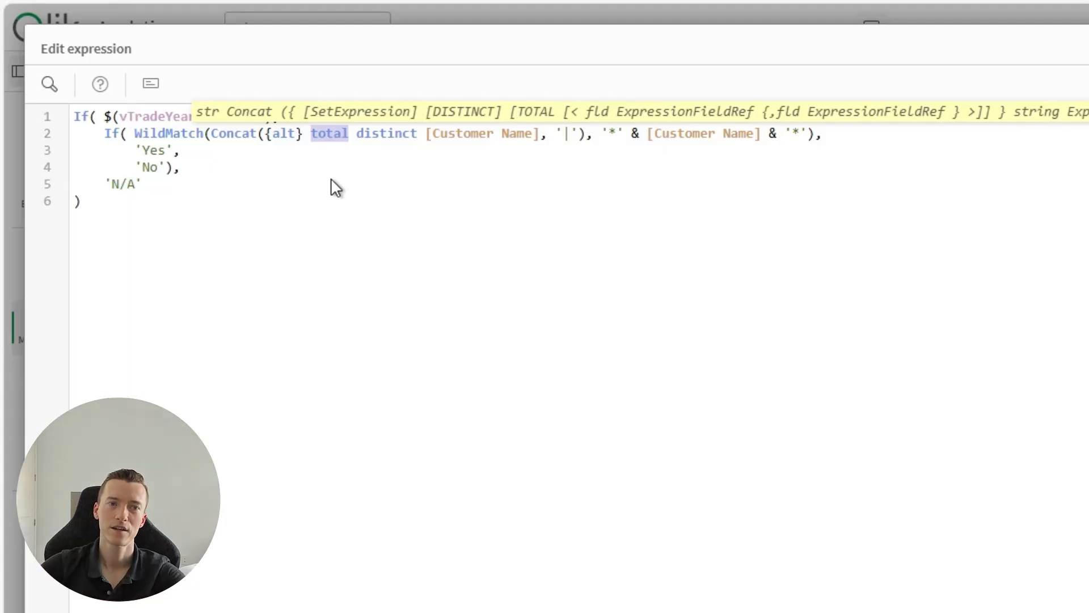
double_click(171, 134)
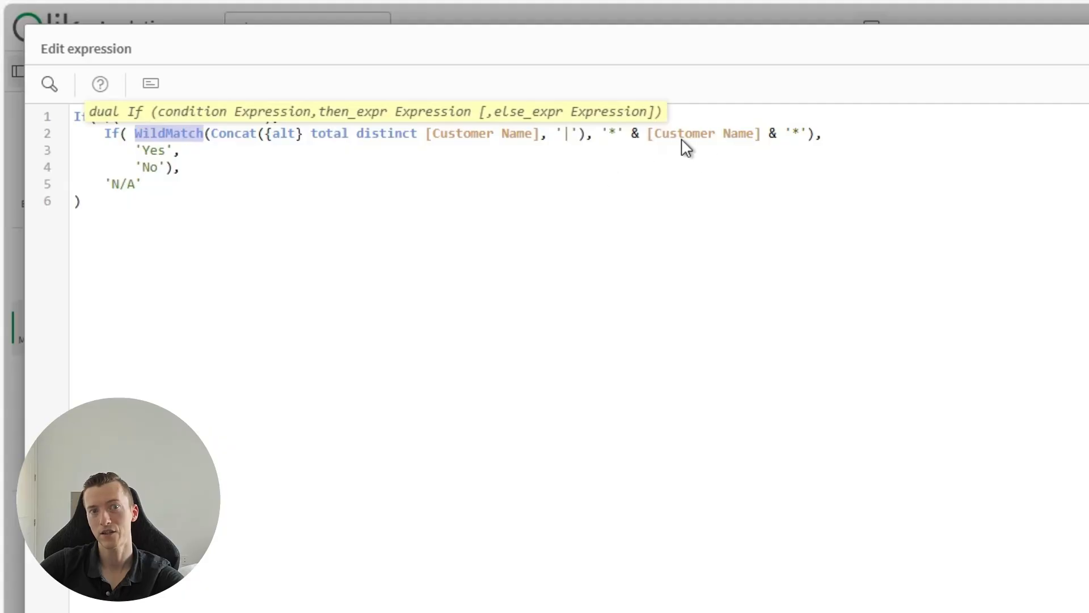
drag(647, 136, 733, 138)
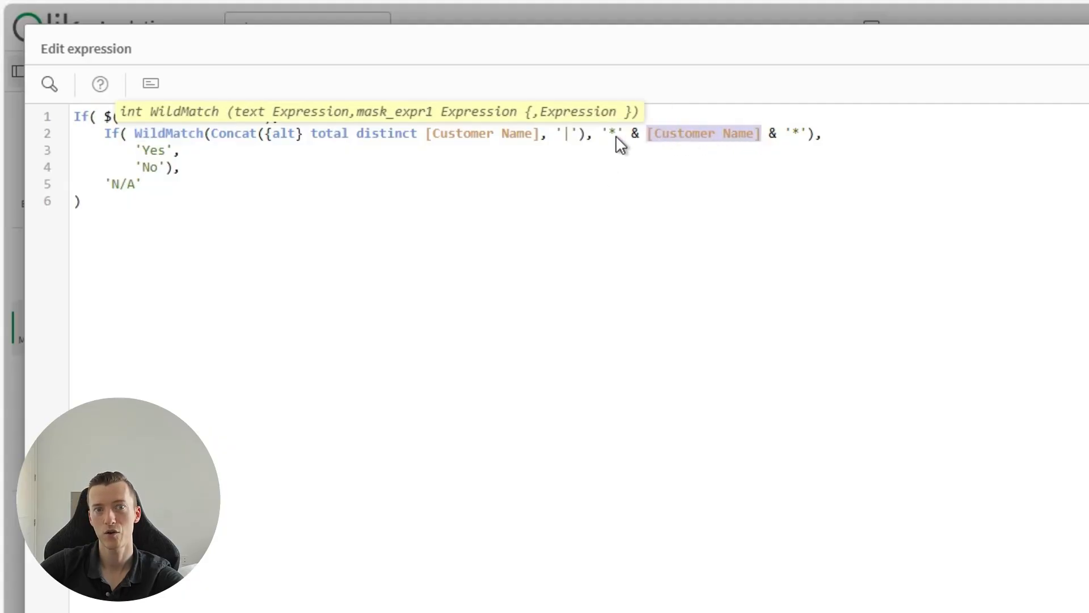
mouse_move(601, 136)
mouse_down()
mouse_move(676, 153)
mouse_move(811, 144)
mouse_up()
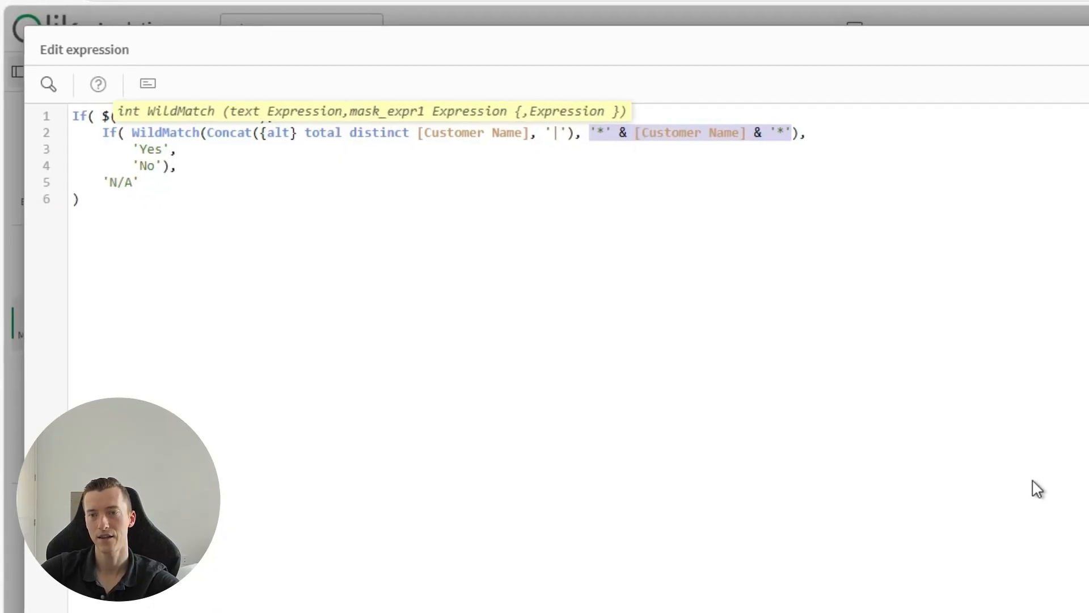
click(1008, 559)
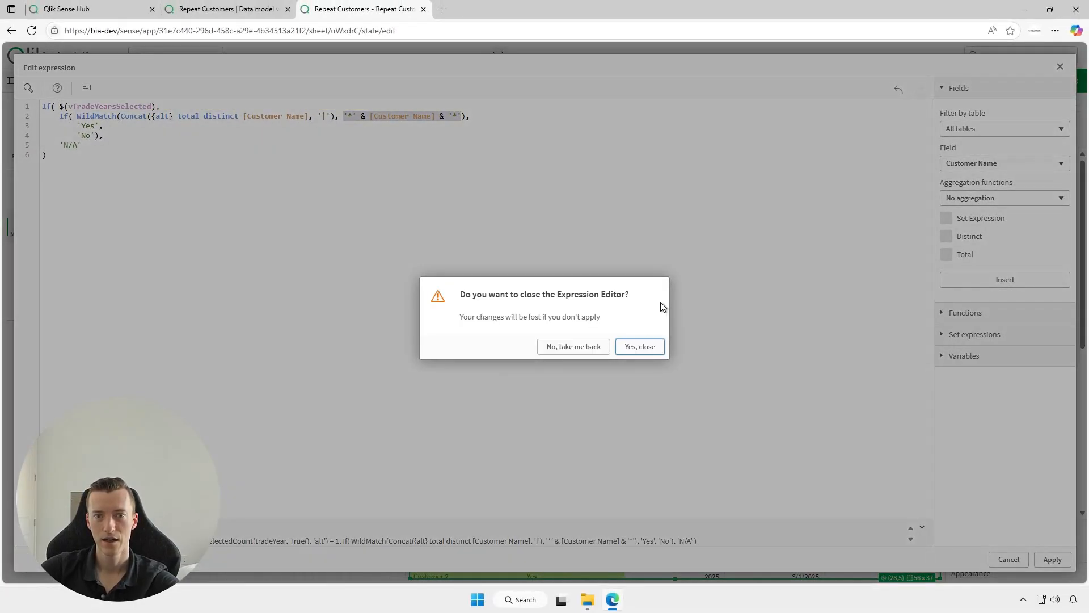
click(632, 347)
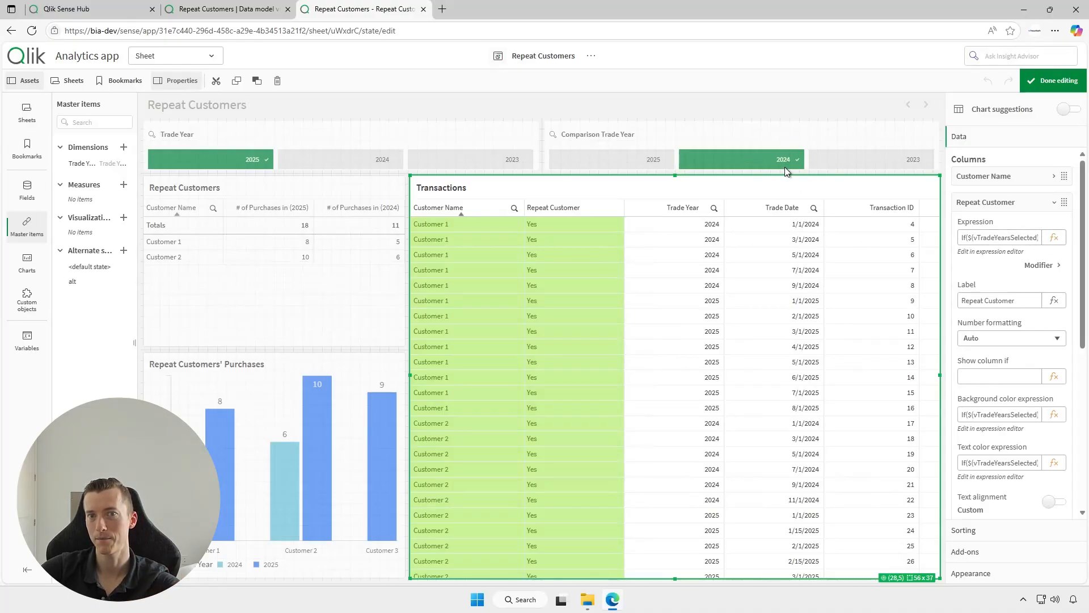
- Reopen the Repeat Customer column's expression and examine the nested If function's Yes and No results
click(1055, 237)
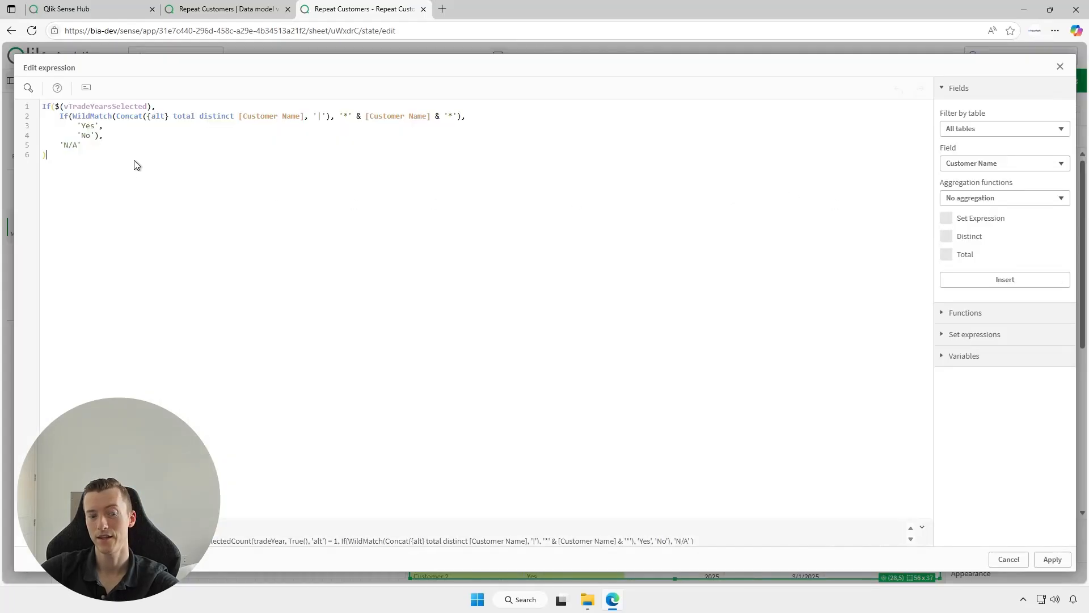
key(ctrl+a)
click(322, 119)
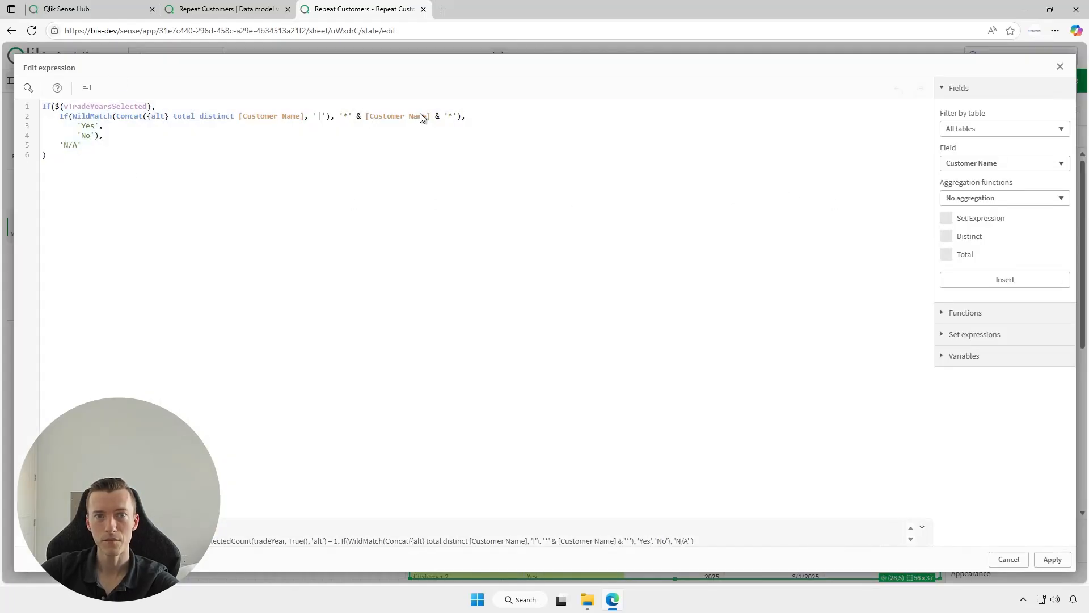
click(73, 117)
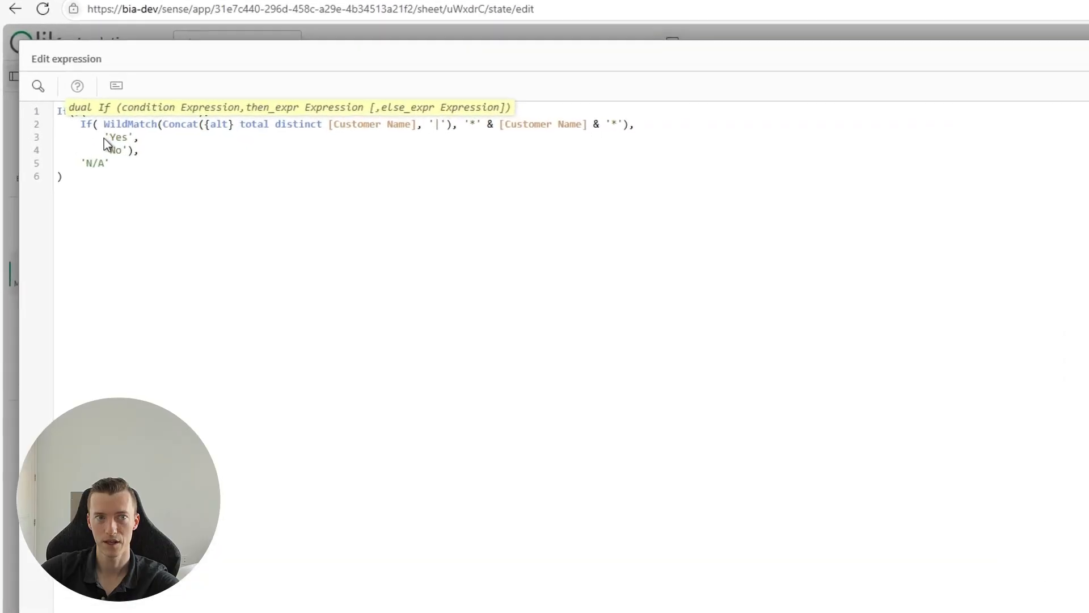
drag(136, 151, 173, 151)
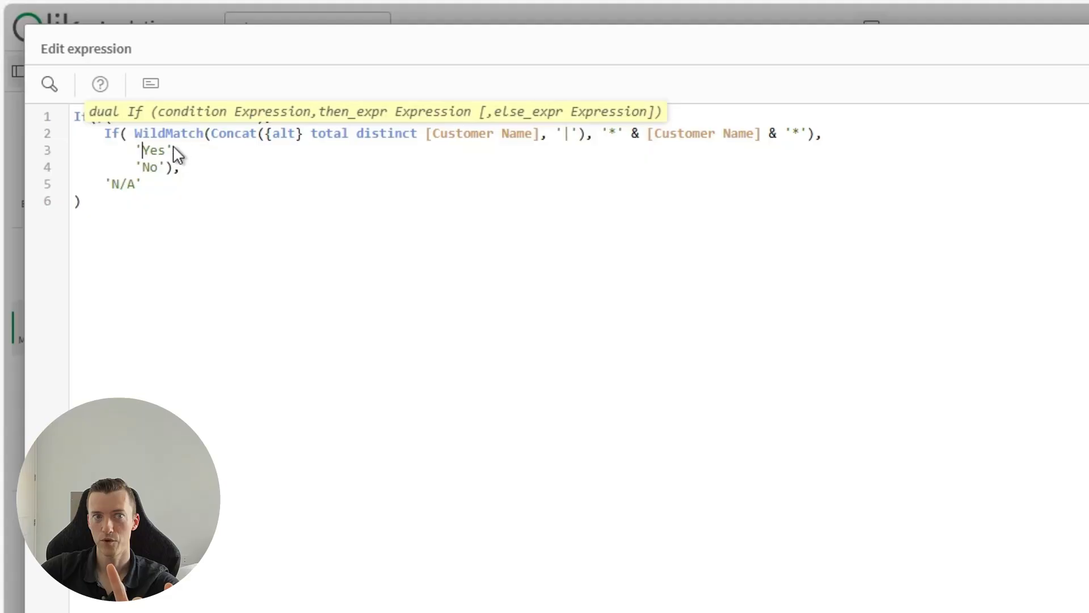
drag(172, 151, 145, 149)
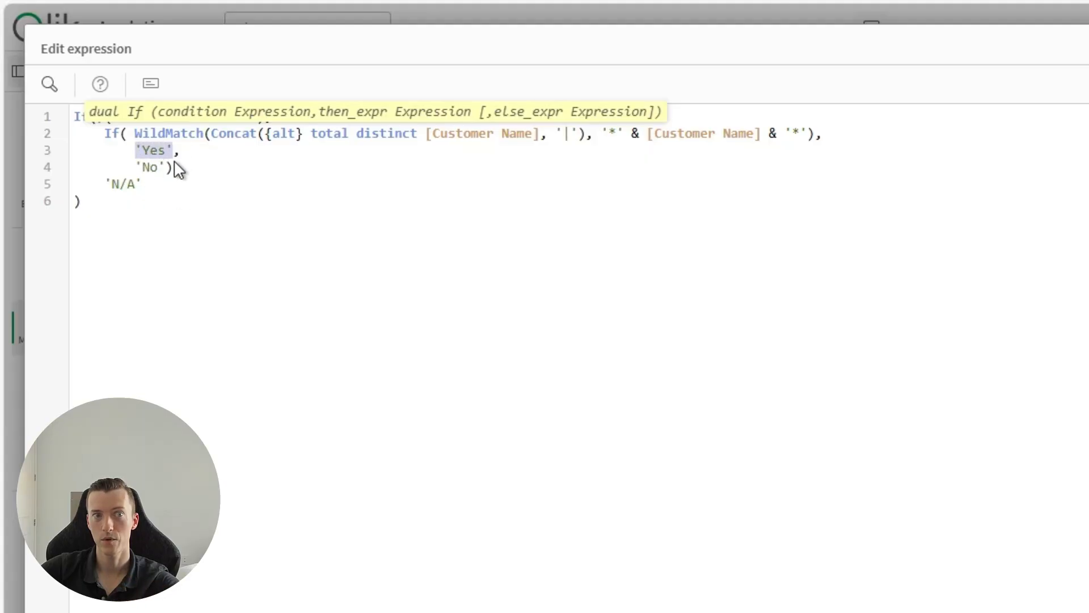
click(165, 166)
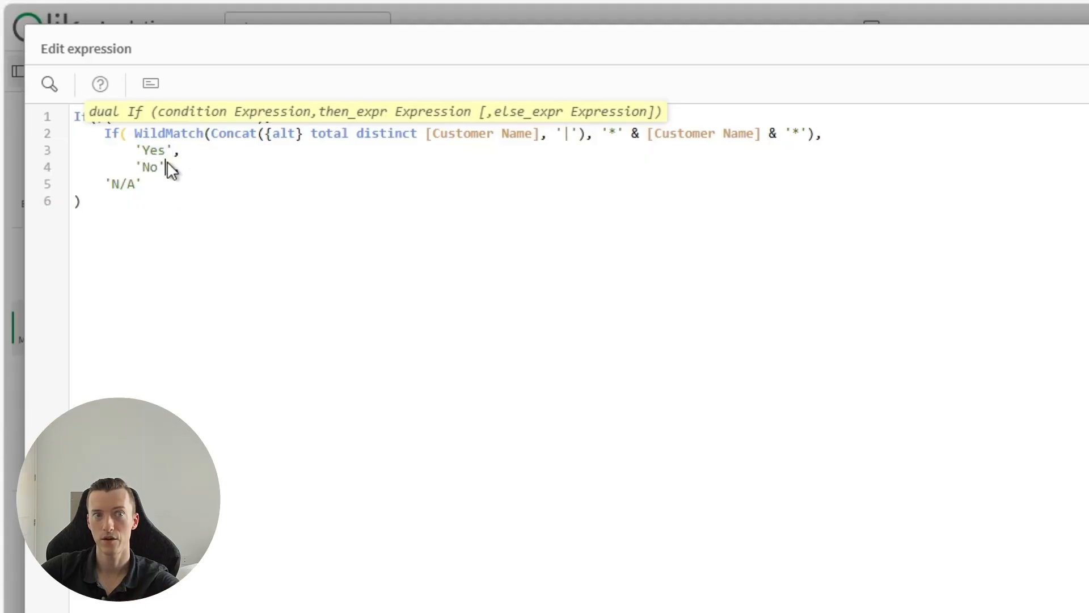
click(91, 108)
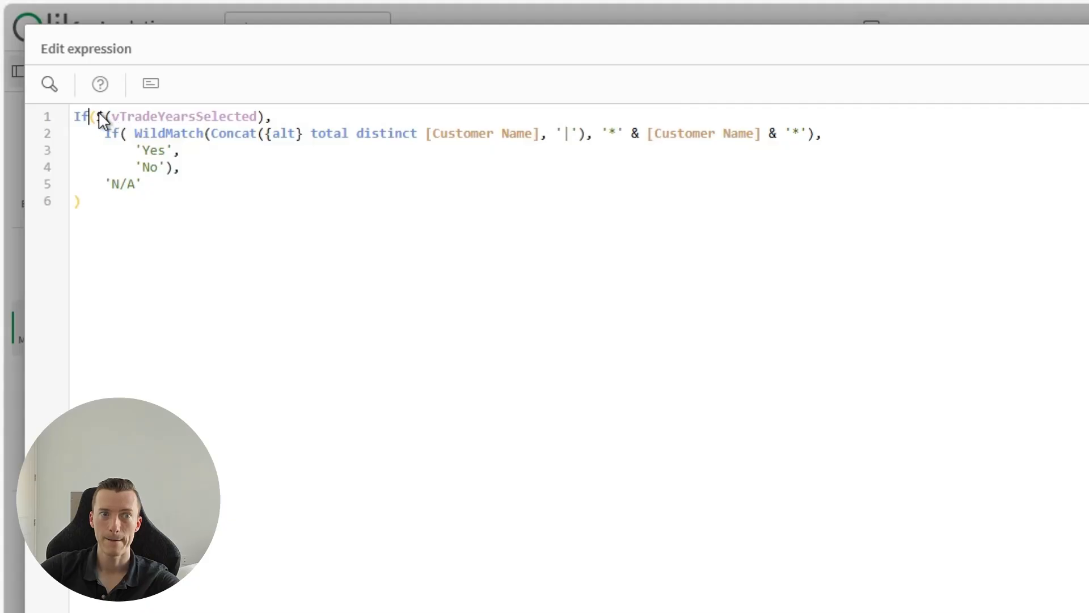
key(BackSpace)
key(Right)
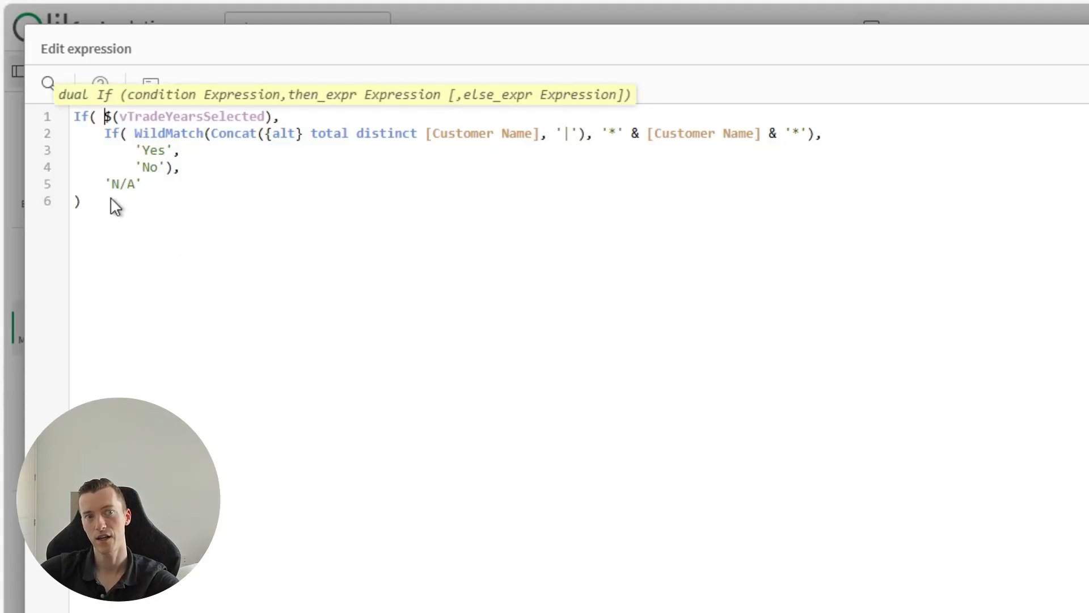
- Examine the 'N/A' fallback, select the whole Repeat Customer expression, and close the editor without applying changes
drag(105, 184, 165, 189)
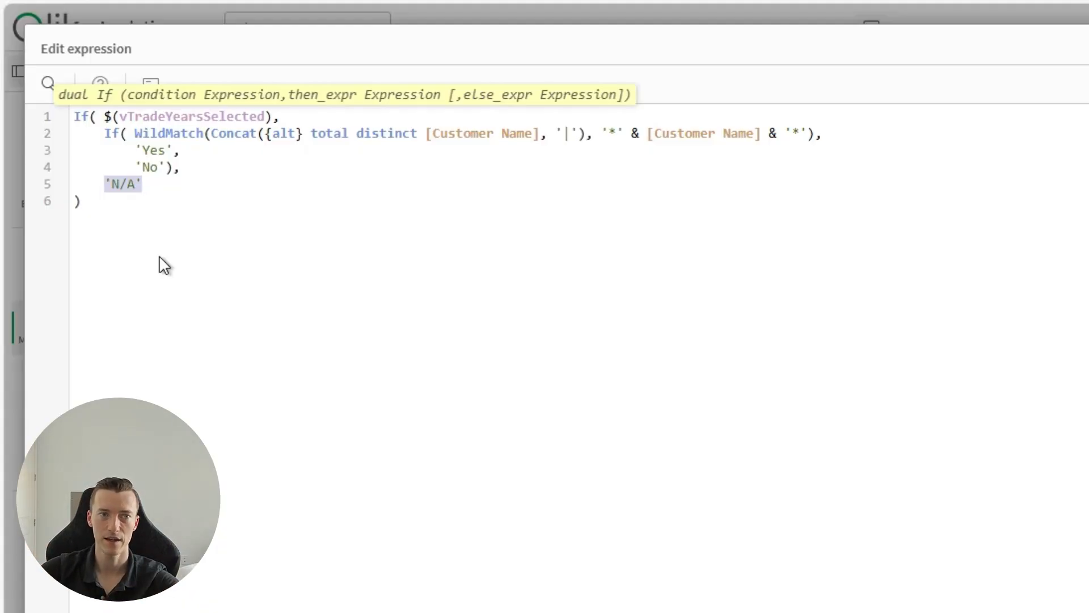
click(146, 188)
key(ctrl+a)
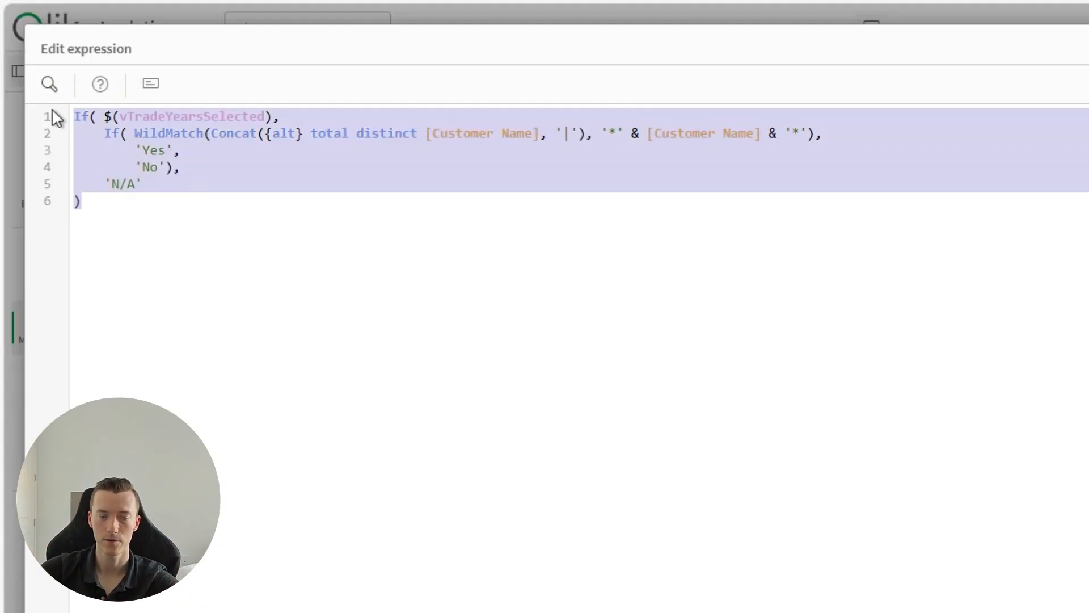
click(1003, 560)
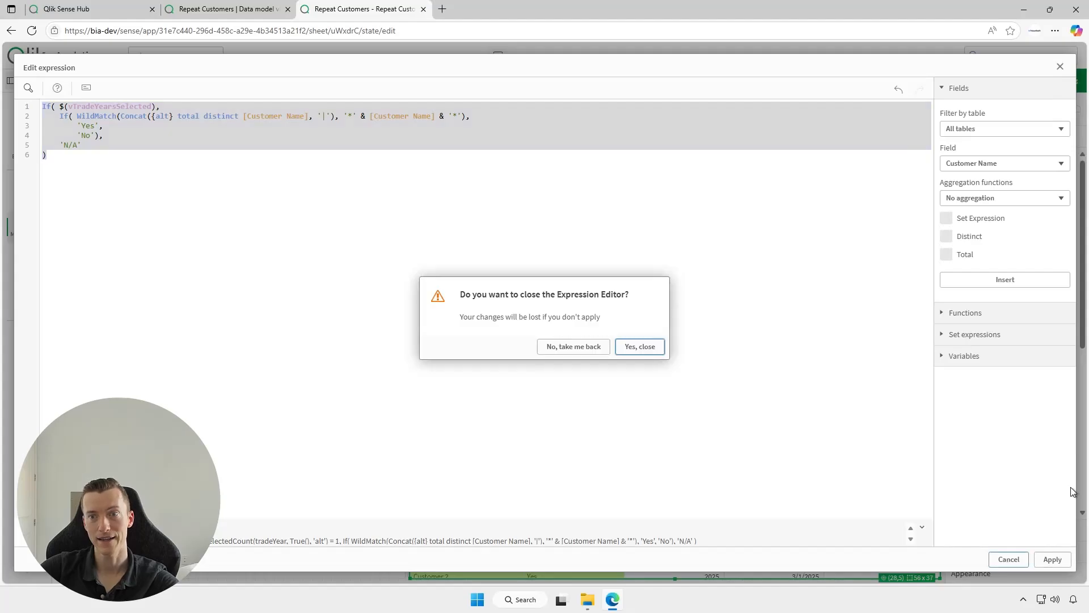
click(629, 340)
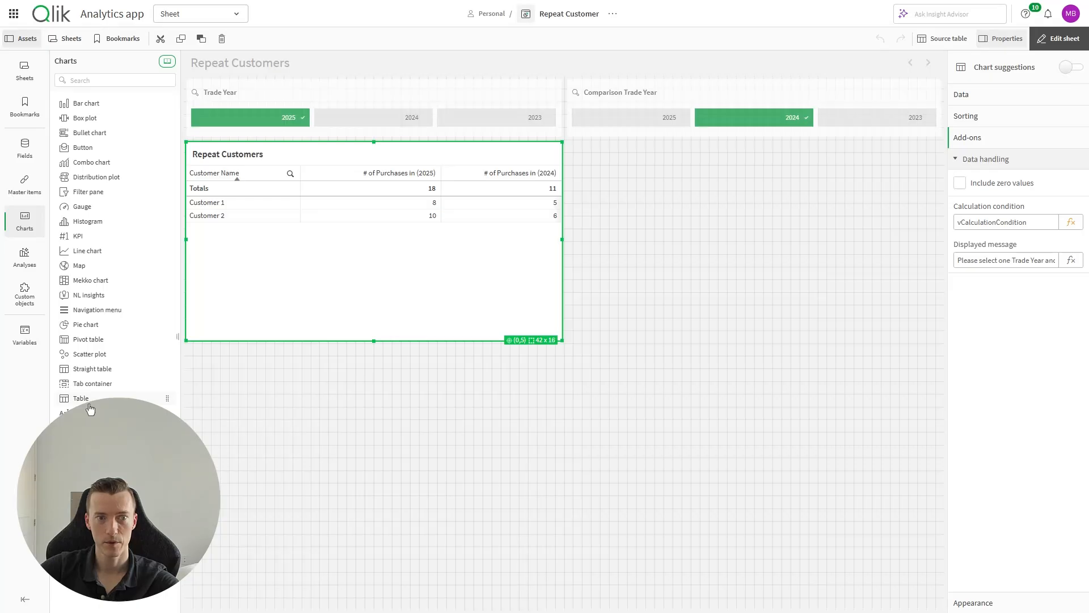
- Add a table chart to the empty area beside the Repeat Customers table and title it Transactions
drag(91, 403, 747, 288)
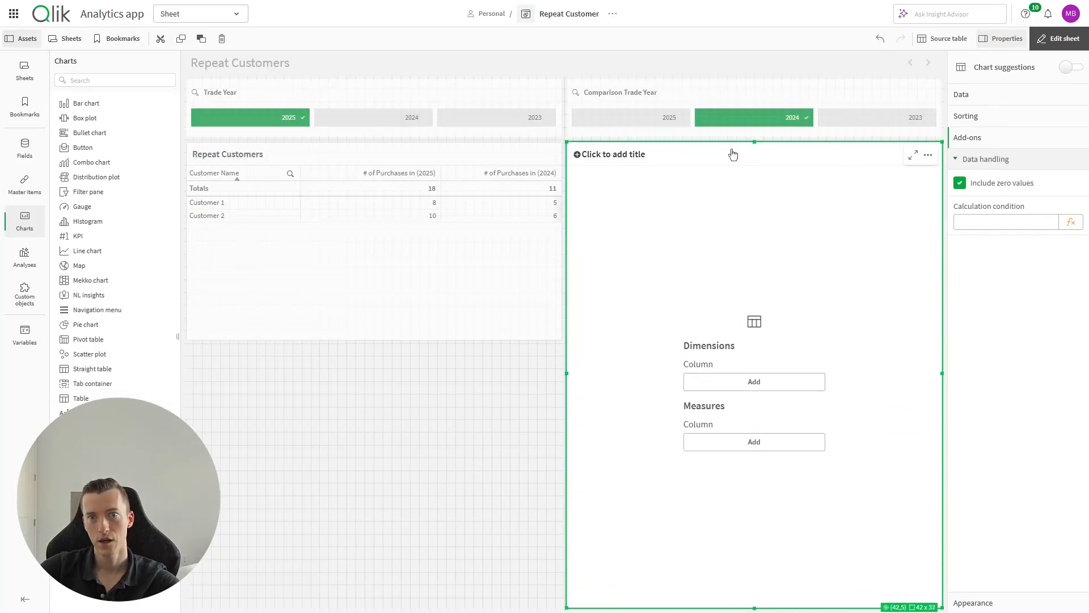
click(625, 155)
text(Transactions)
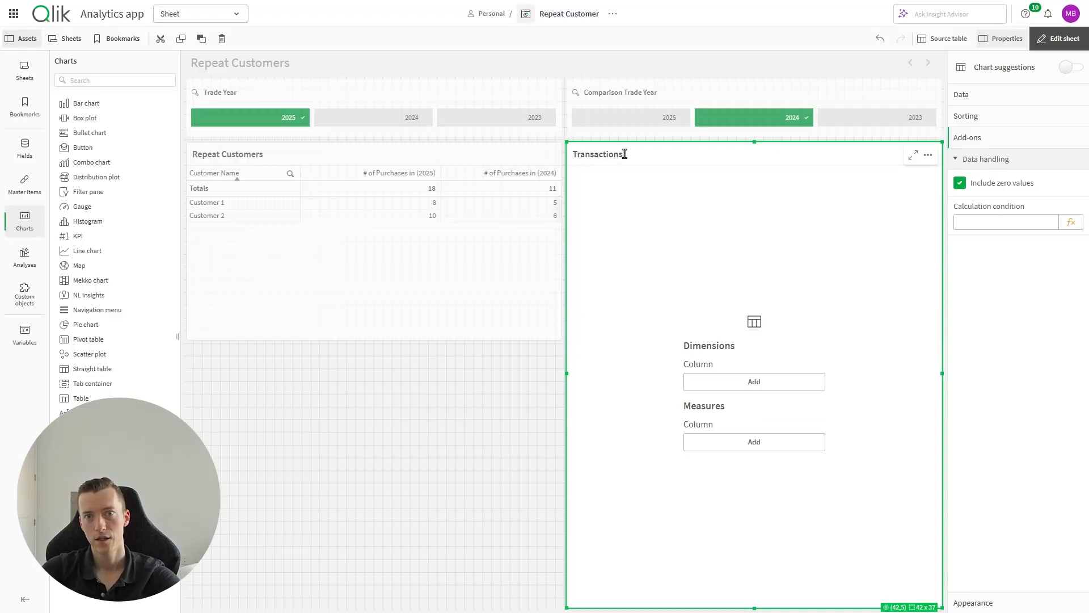
- Add Customer Name, Trade Year and Trade Date as dimension columns to the Transactions table
click(996, 96)
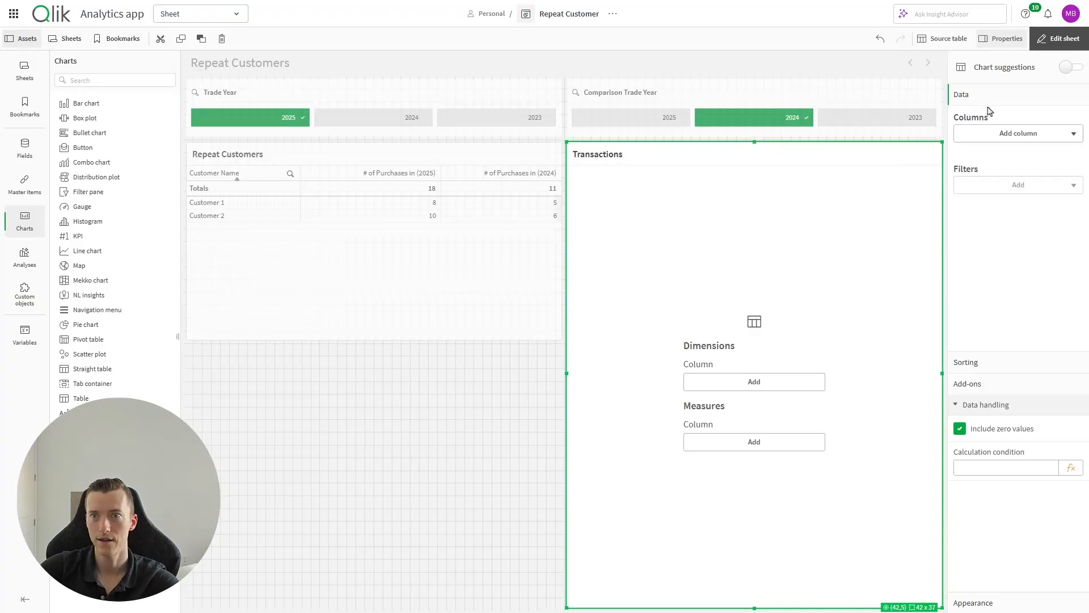
click(1002, 133)
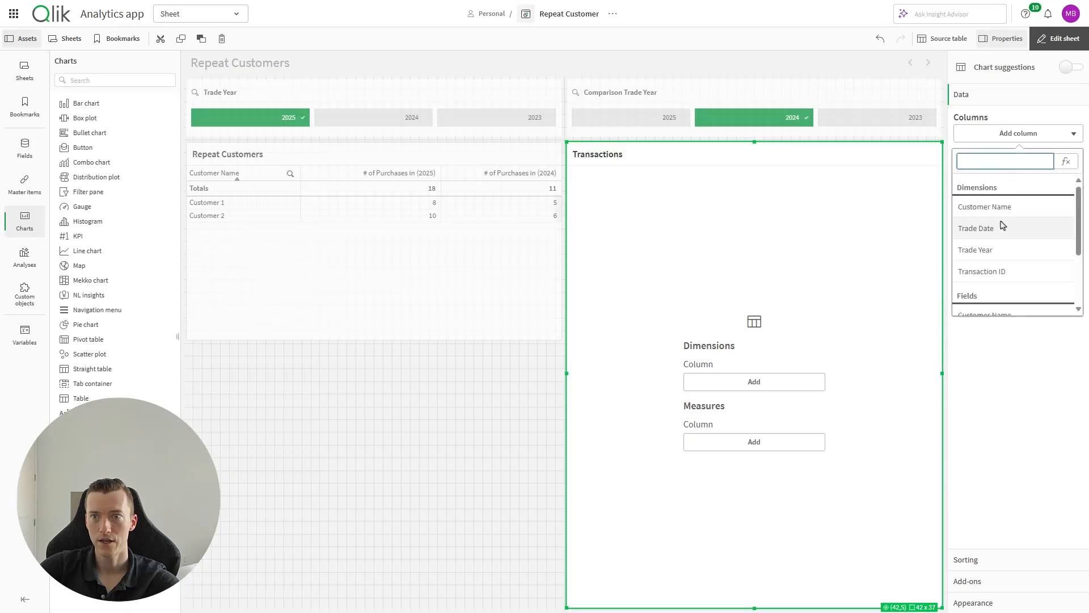
click(1003, 207)
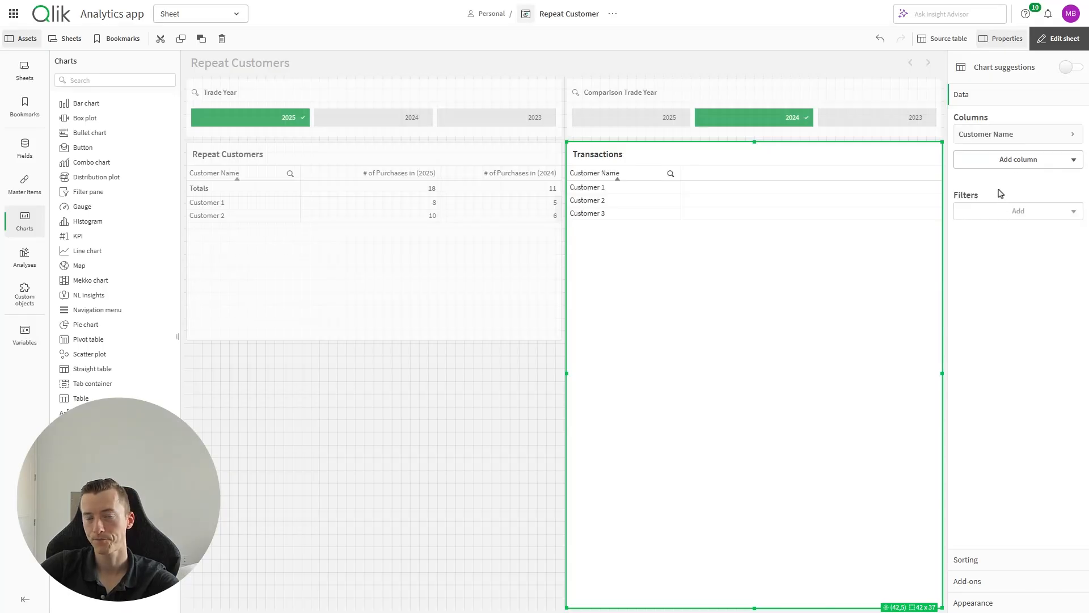
click(1000, 161)
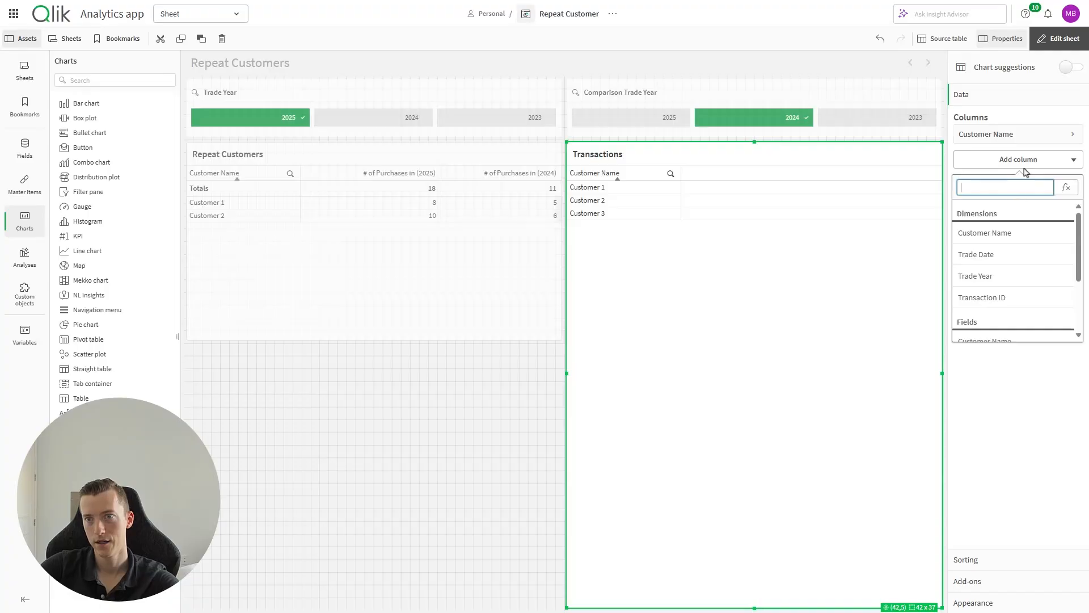
click(1025, 165)
click(1073, 160)
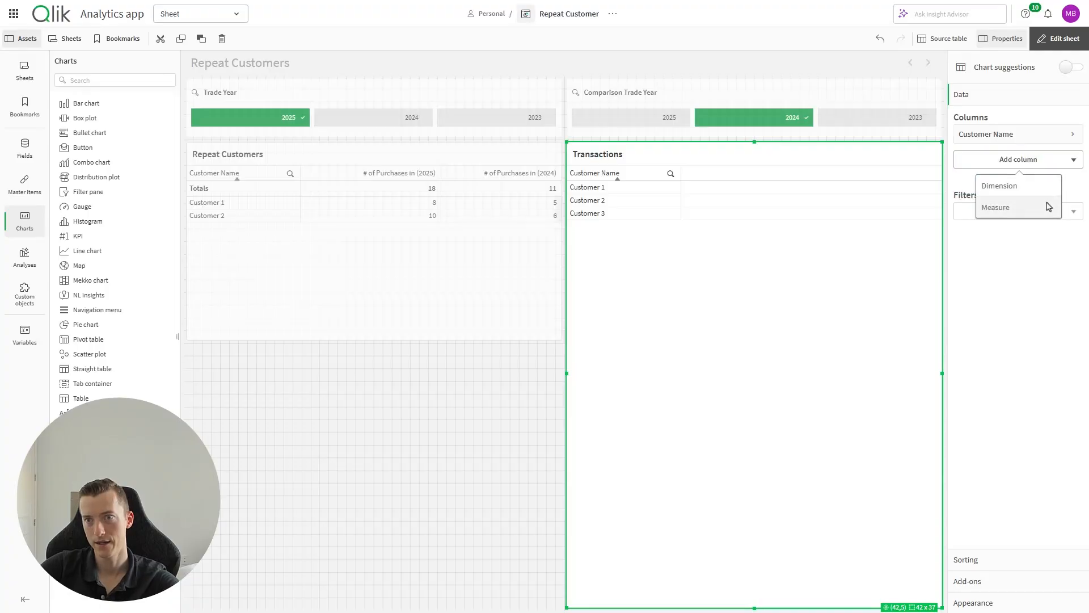
click(1031, 186)
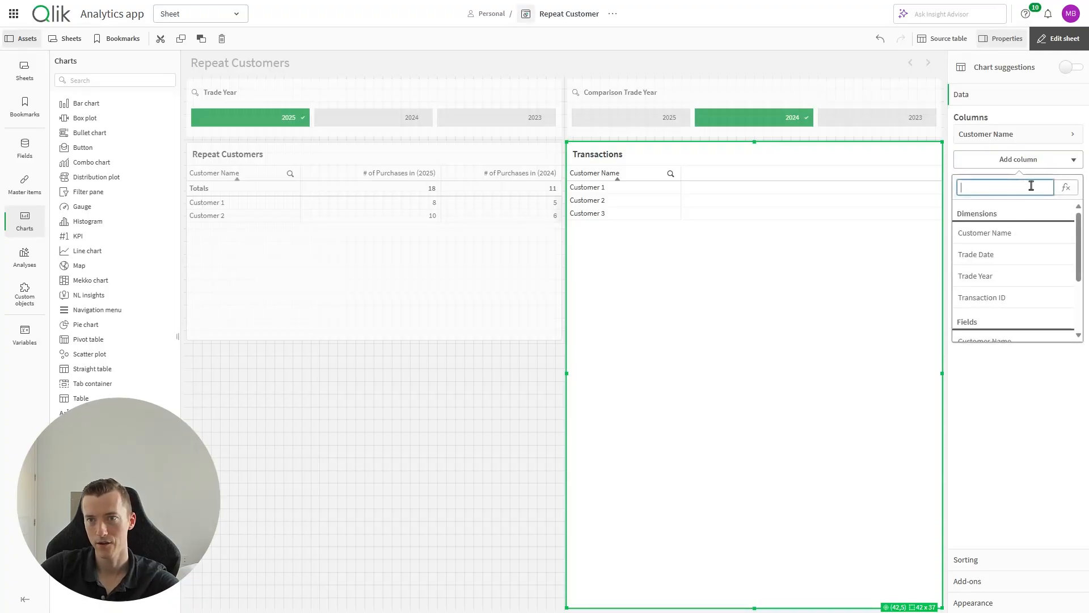
click(988, 280)
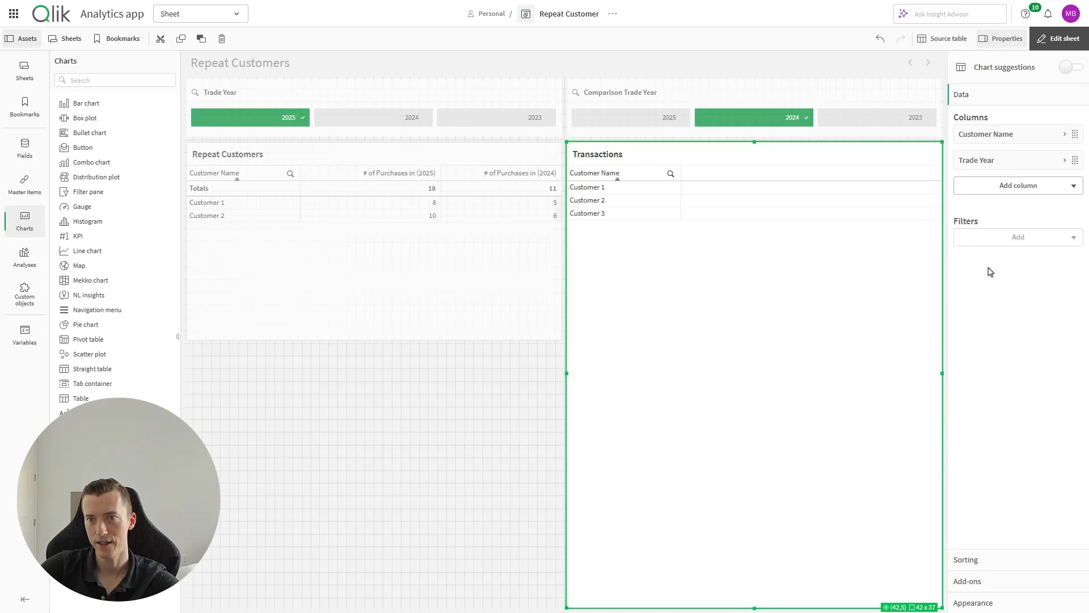
click(1026, 195)
click(1025, 212)
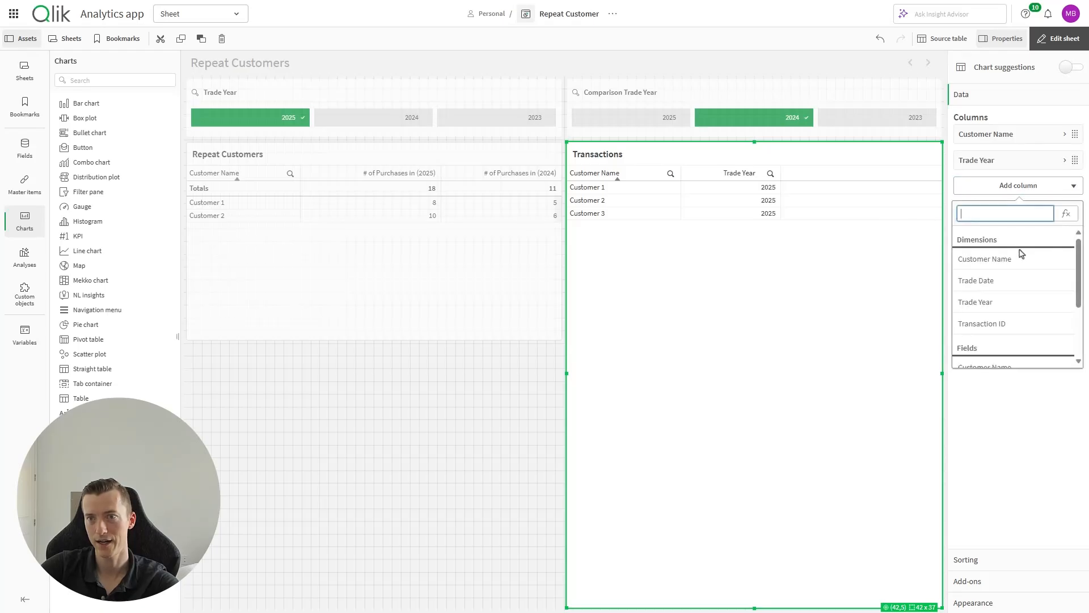
click(1012, 286)
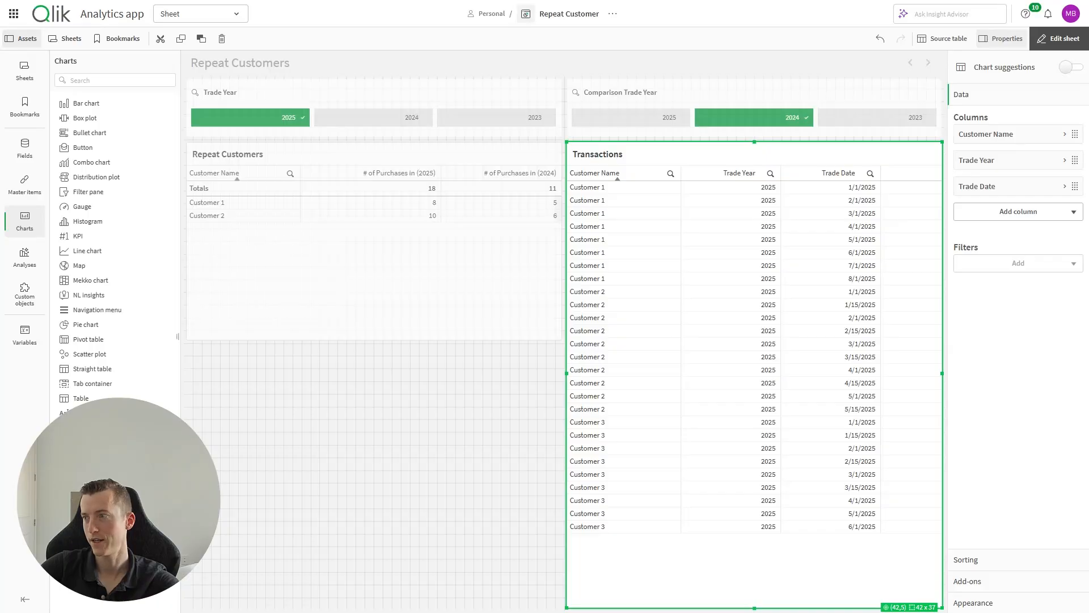
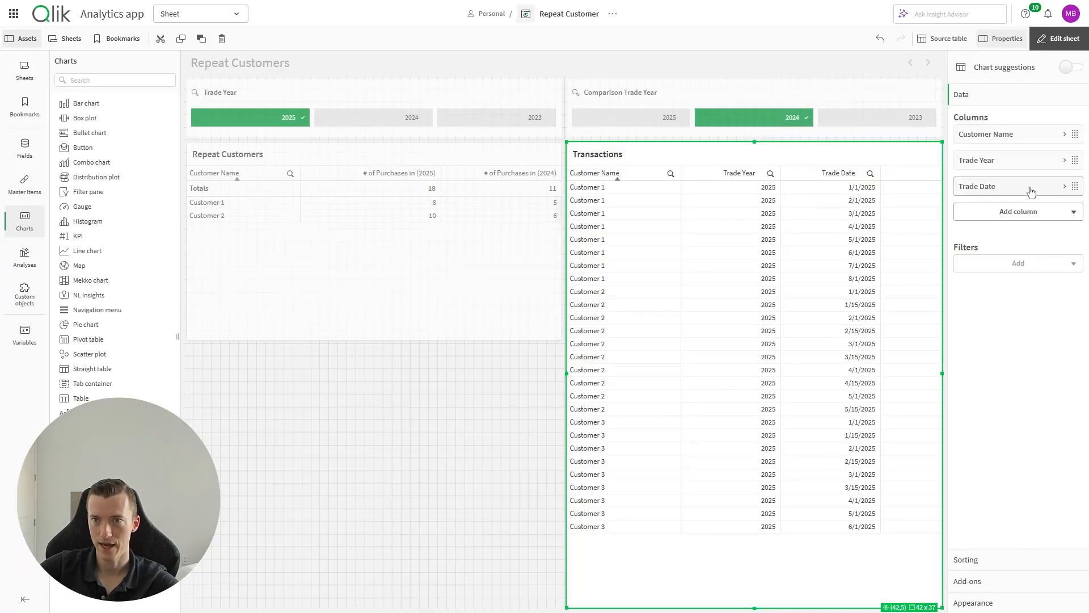
- Add a measure column to the Transactions table and paste in the copied vTradeYearsSelected and WildMatch expression
click(1020, 217)
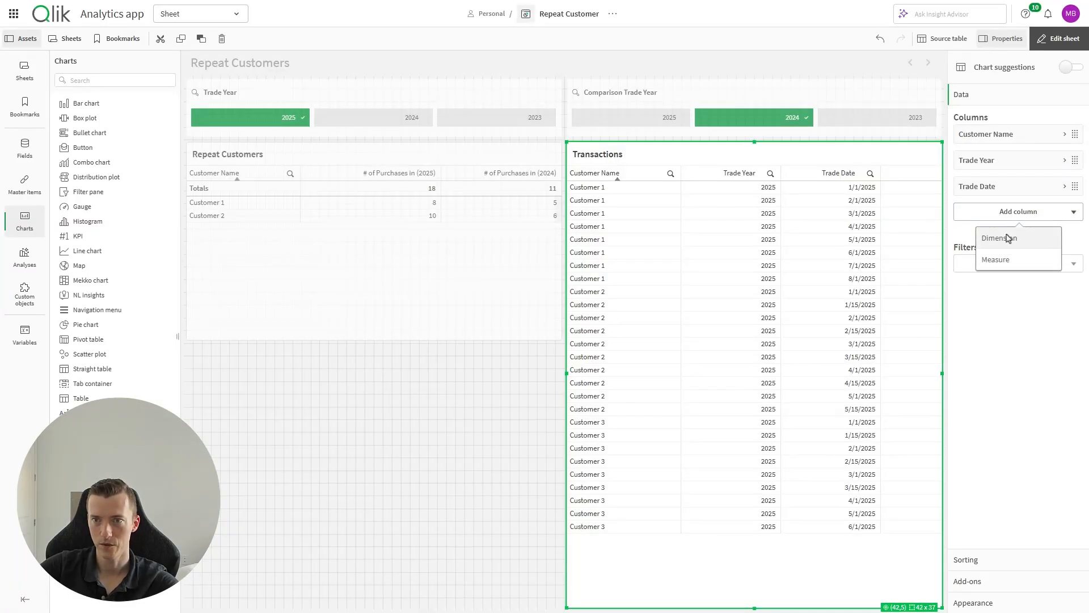
click(1005, 265)
click(1066, 238)
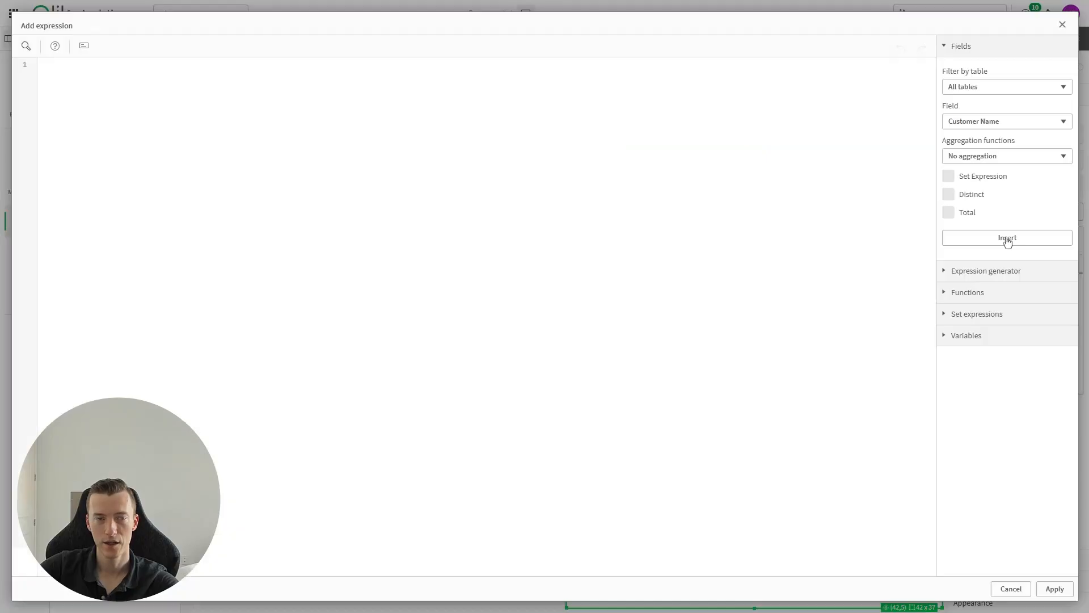
text(If( $(vTradeYearsSelected),     If( WildMatch(Concat({alt} total distinct [Customer Name], '|'), '*' & [Customer Name] & '*'),         'Yes',         'No'),     'N/A' ))
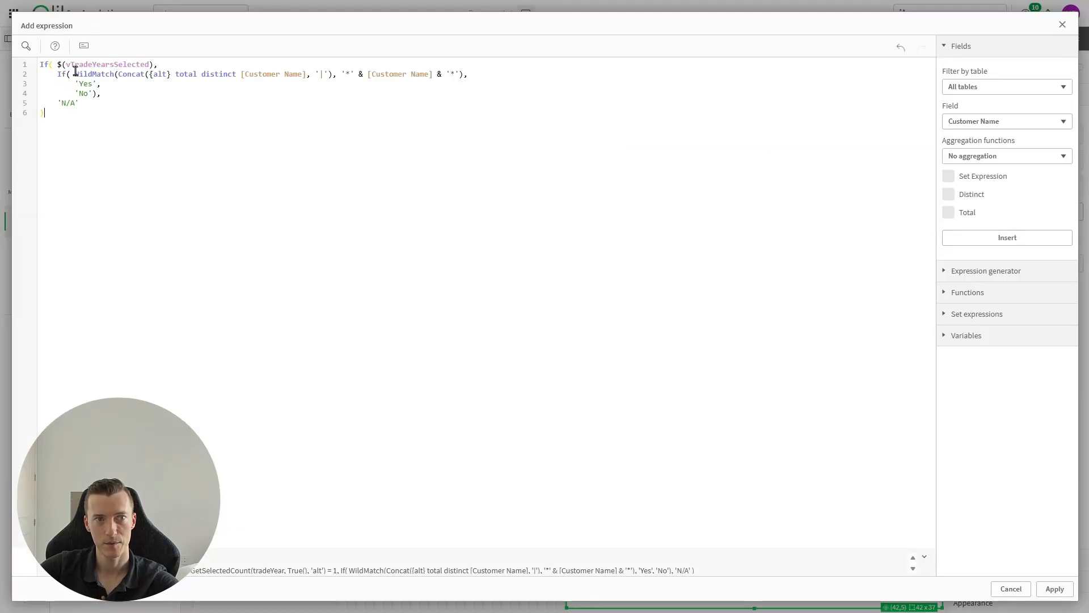
- Strip the outer $(vTradeYearsSelected) If condition and its 'N/A' fallback, keeping only the WildMatch If starting on the first line
click(56, 66)
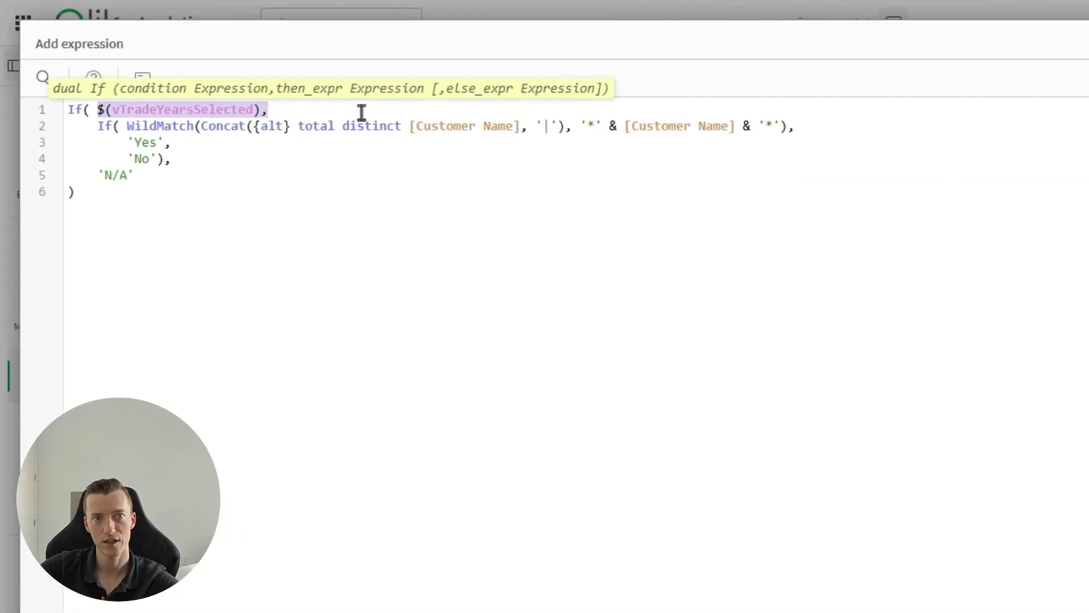
click(284, 113)
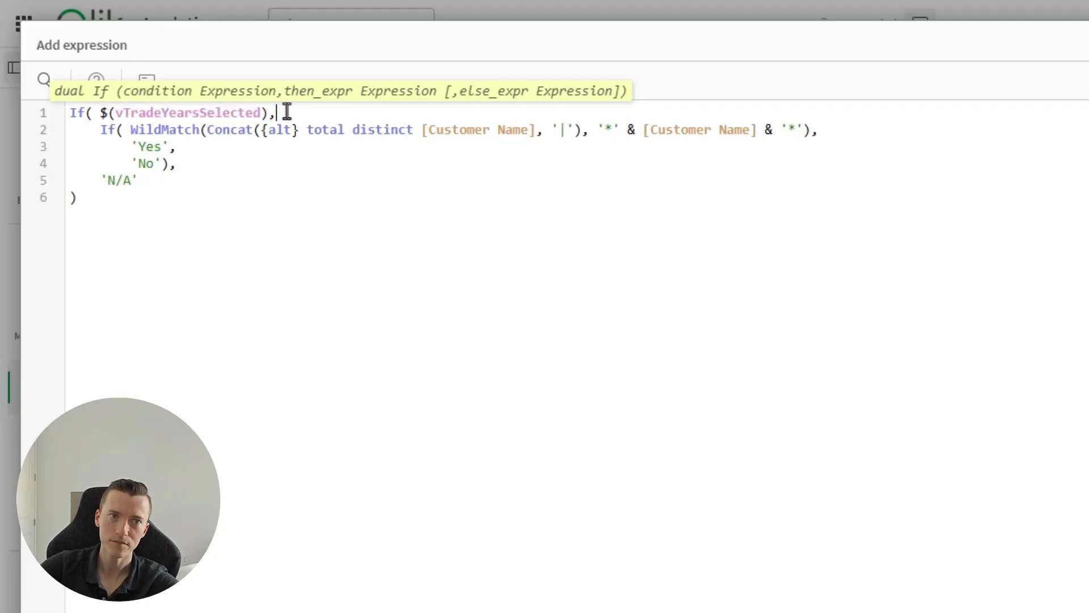
text(\)
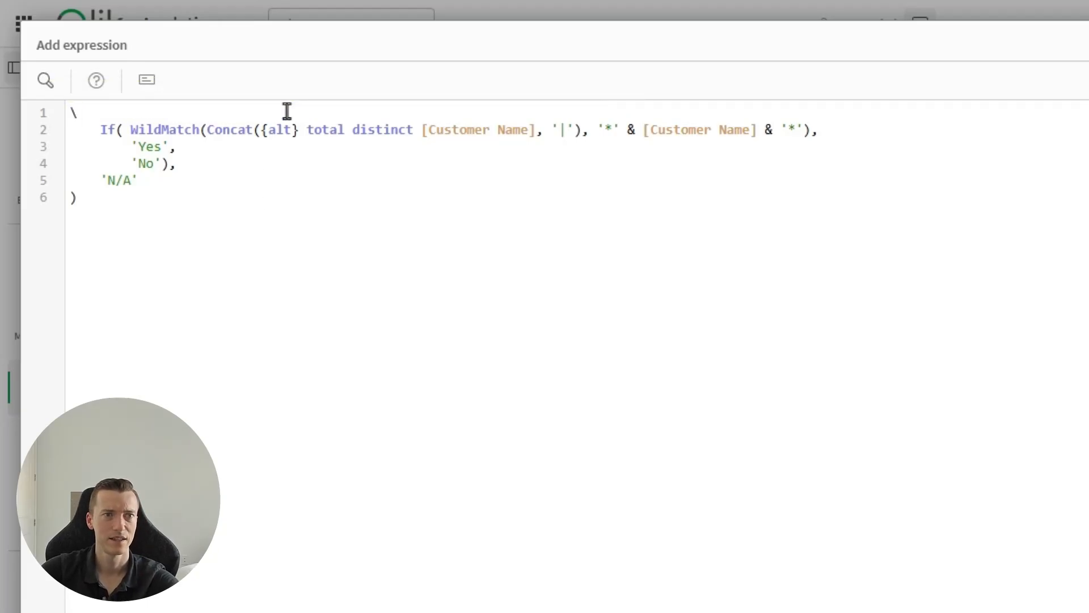
drag(110, 209, 196, 165)
key(BackSpace)
key(BackSpace)
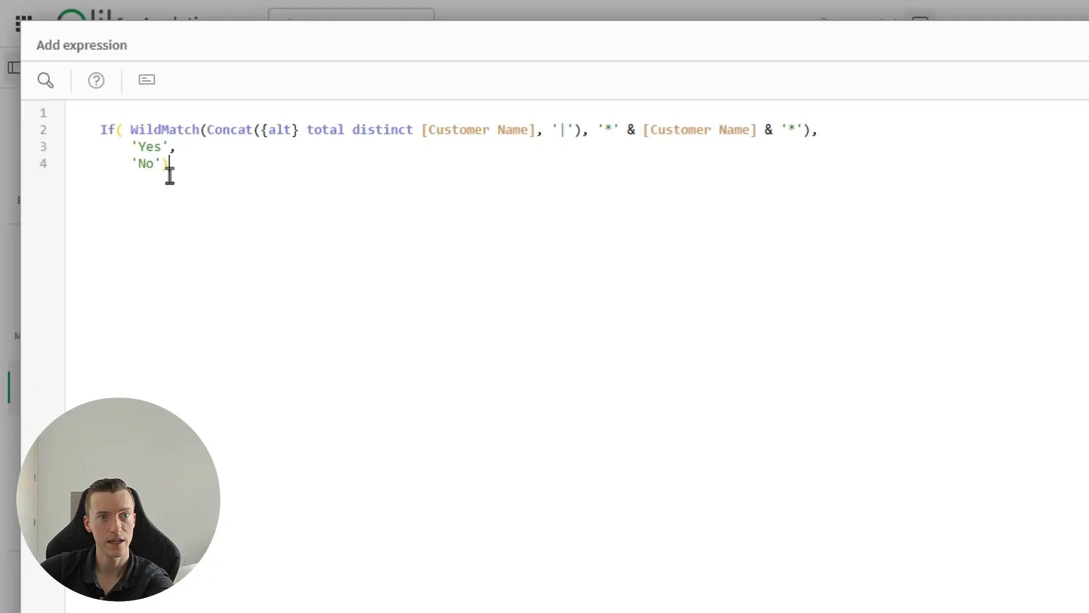
click(100, 130)
key(BackSpace)
key(BackSpace)
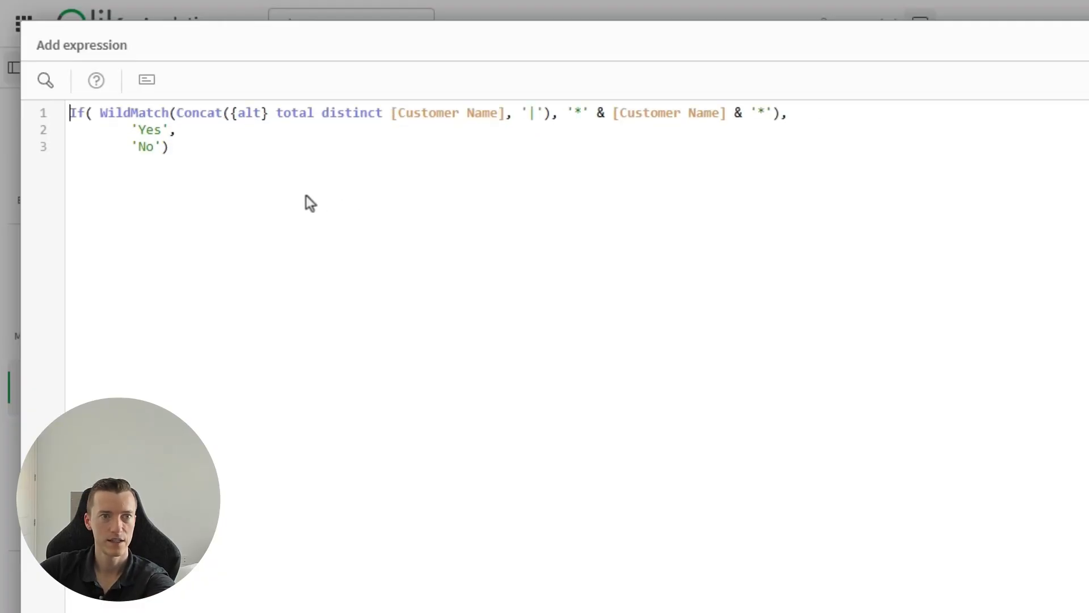
- Reduce the 'Yes' and 'No' lines to one indentation level and apply the measure expression
click(131, 129)
key(BackSpace)
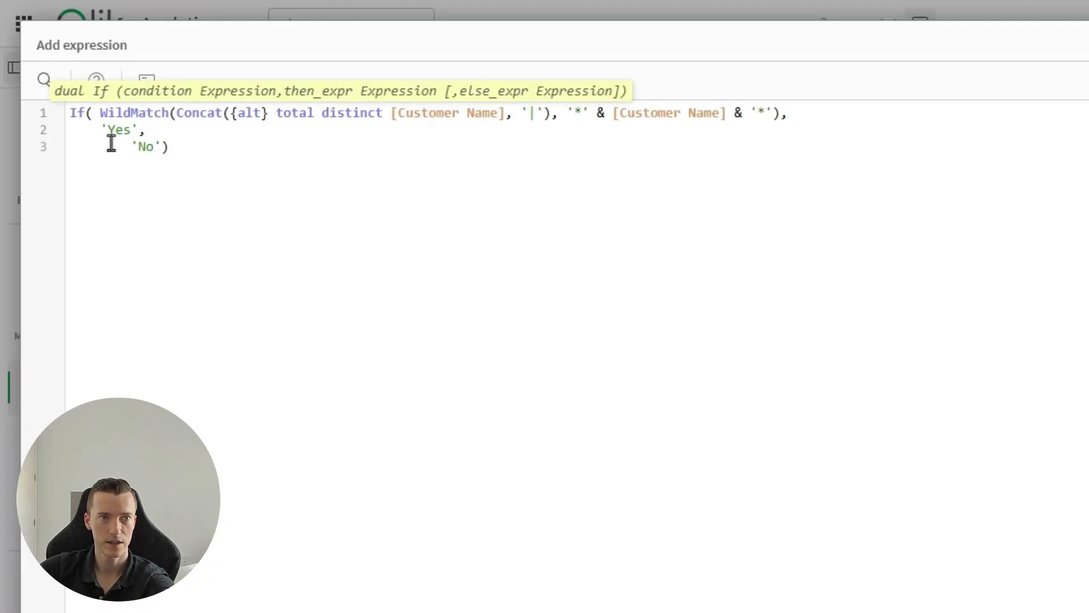
click(131, 147)
key(BackSpace)
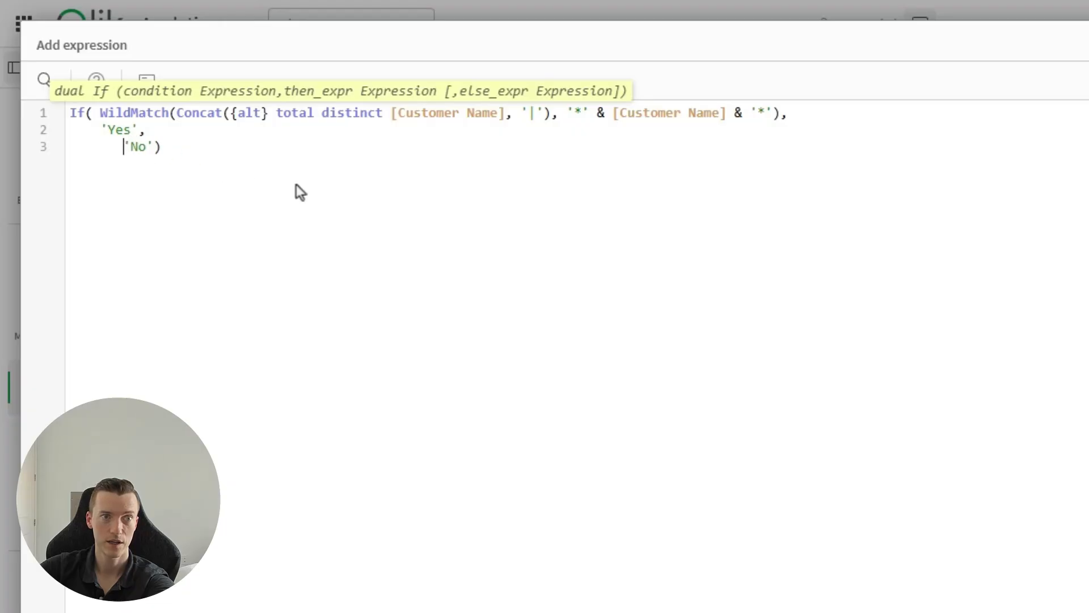
key(BackSpace)
key(BackSpace)
key(BackSpace)
key(End)
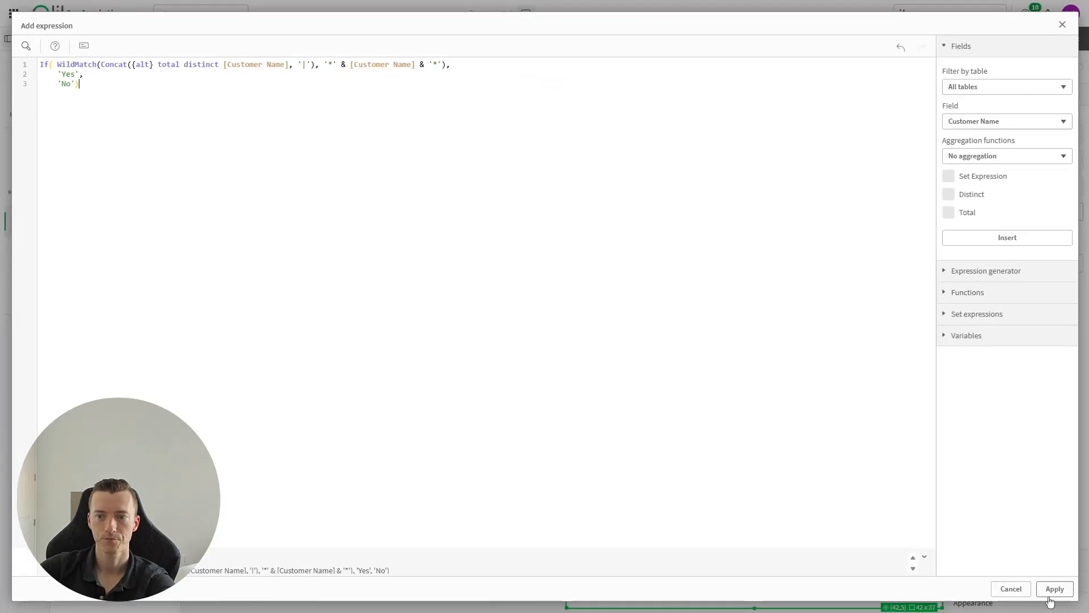
click(1054, 590)
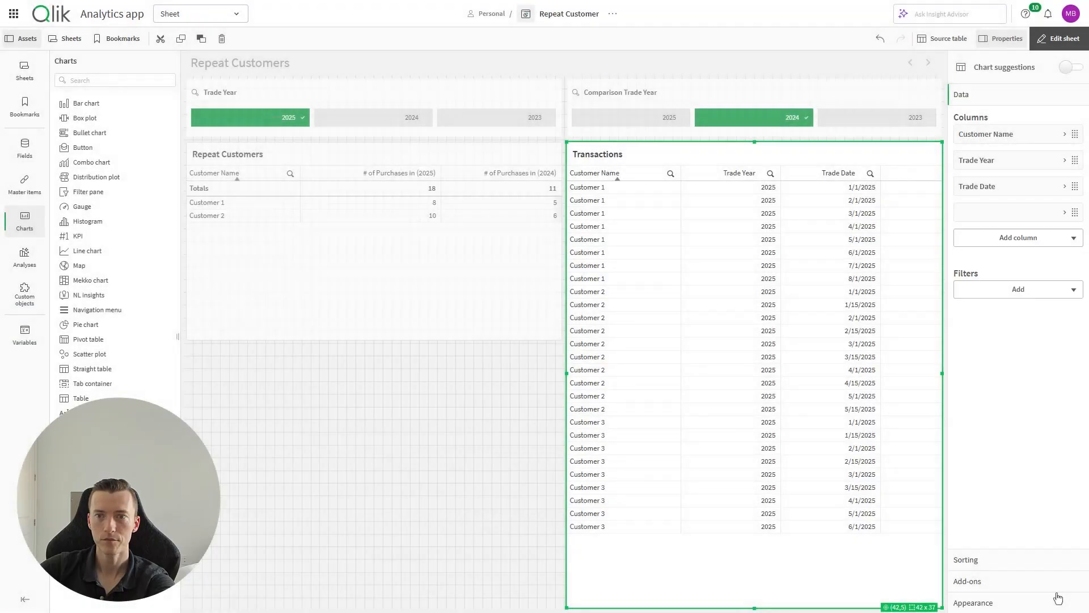
- Set the new WildMatch measure column's totals function to None
click(1001, 219)
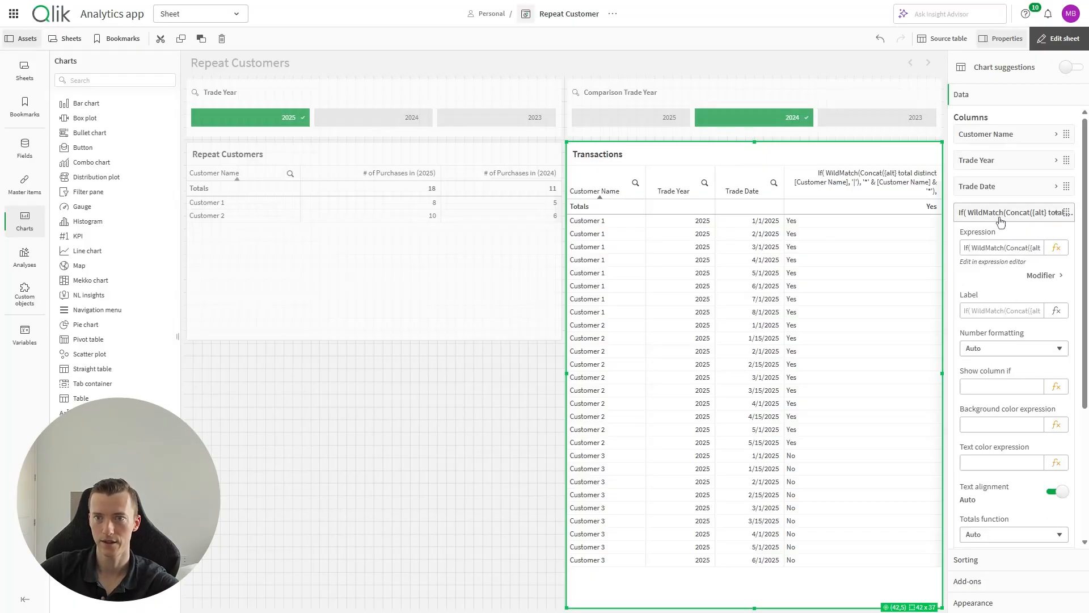
scroll(1006, 497, down, 2)
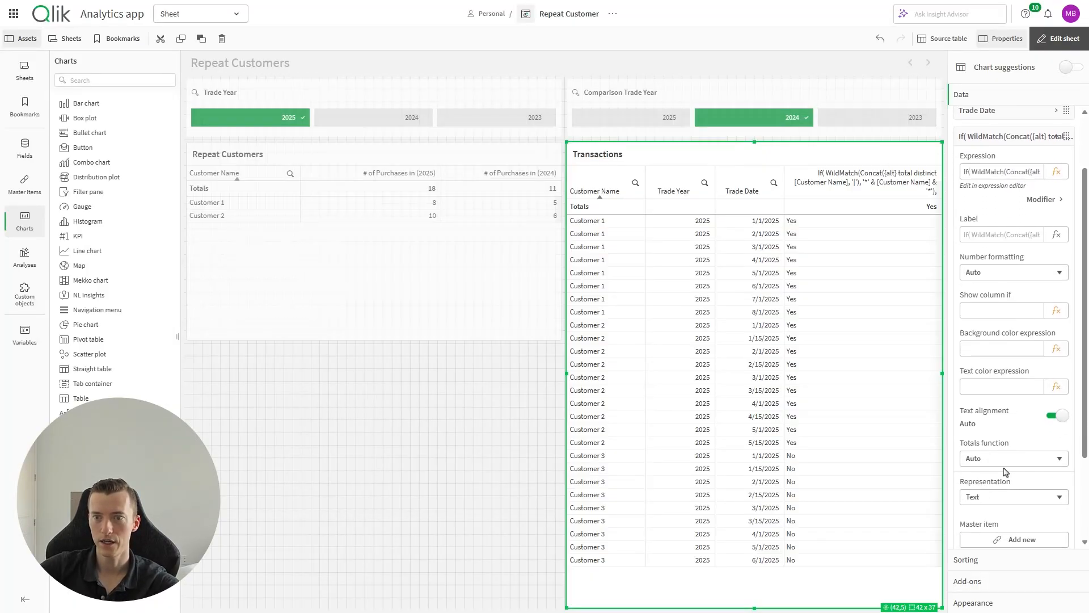
click(1005, 460)
click(1001, 564)
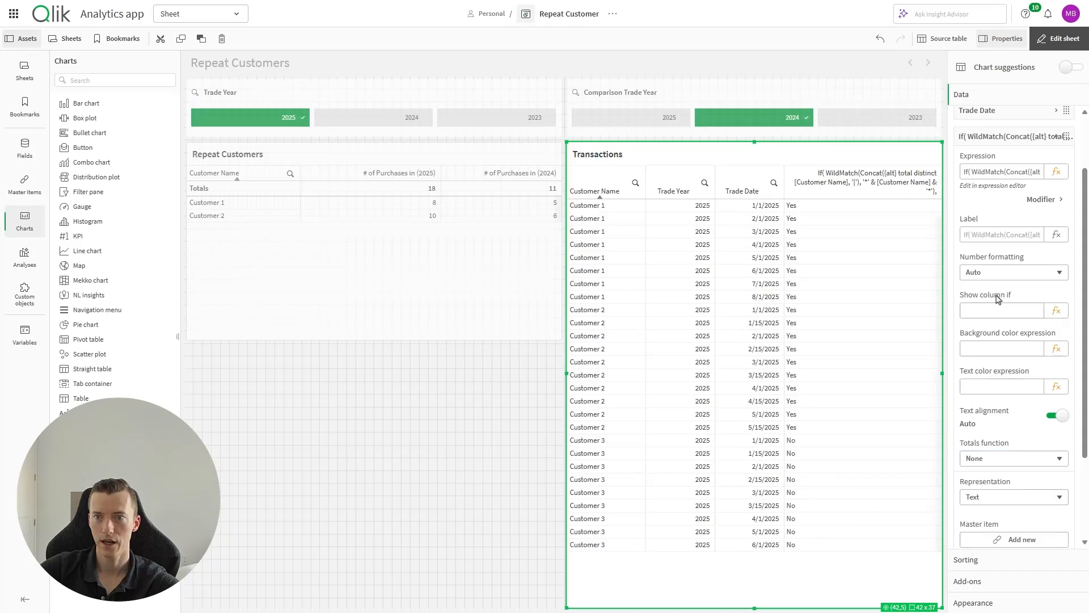
- Label the measure column Repeat Customer and move it directly after Customer Name in the column order
click(987, 235)
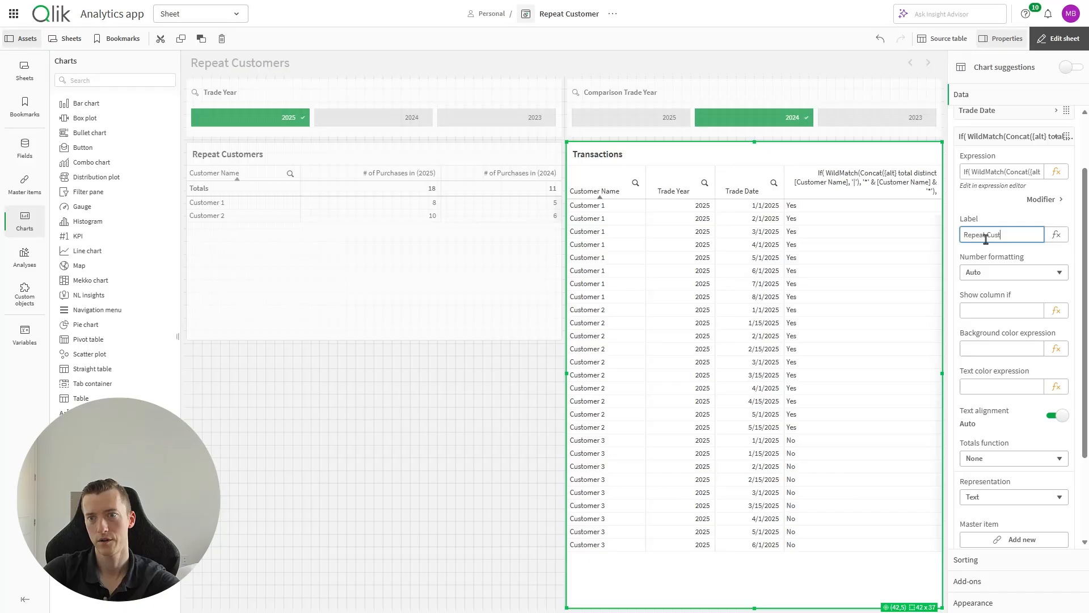
text(Repeat Customer)
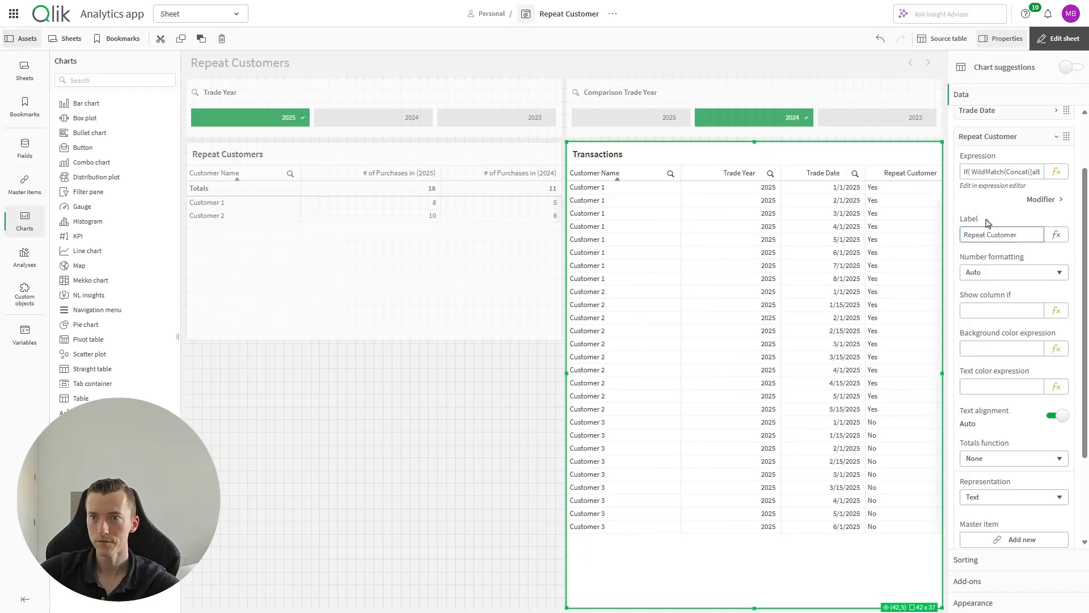
scroll(1021, 227, up, 3)
drag(1066, 214, 1071, 156)
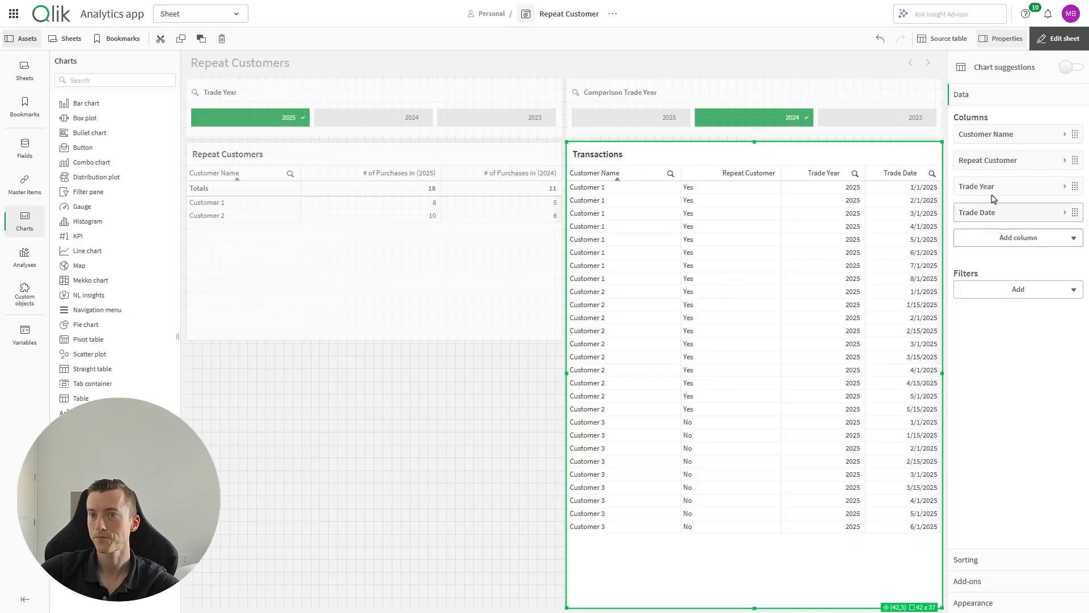
- In the finished Repeat Customers app, copy the inner WildMatch If with its two hex colors from the Repeat Customer background color expression
click(1003, 161)
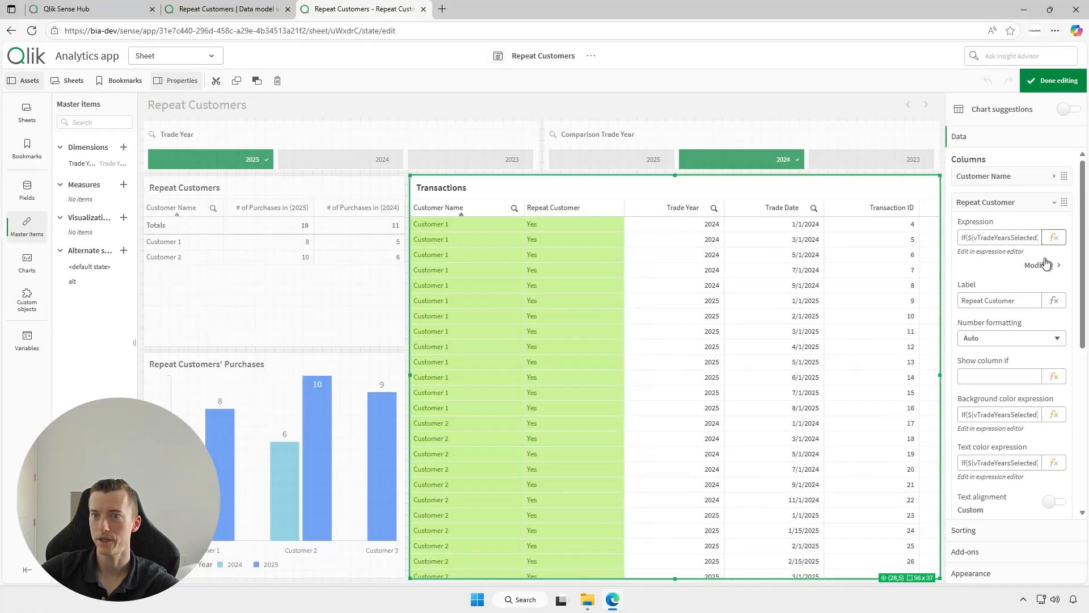
click(1055, 414)
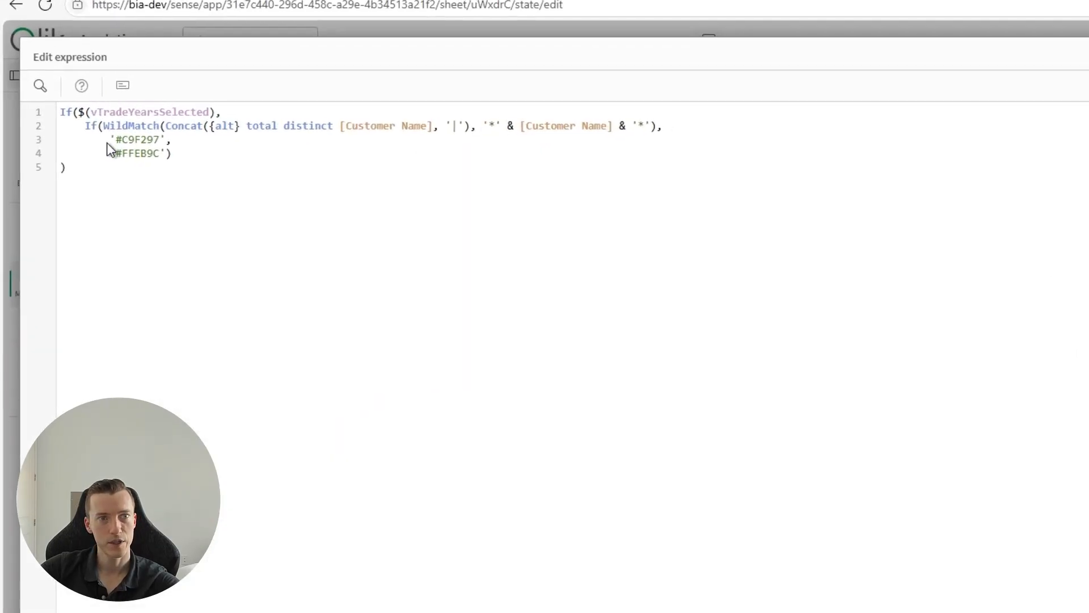
mouse_move(106, 134)
mouse_down()
mouse_move(182, 146)
mouse_move(217, 168)
mouse_move(352, 176)
mouse_up()
key(ctrl+c)
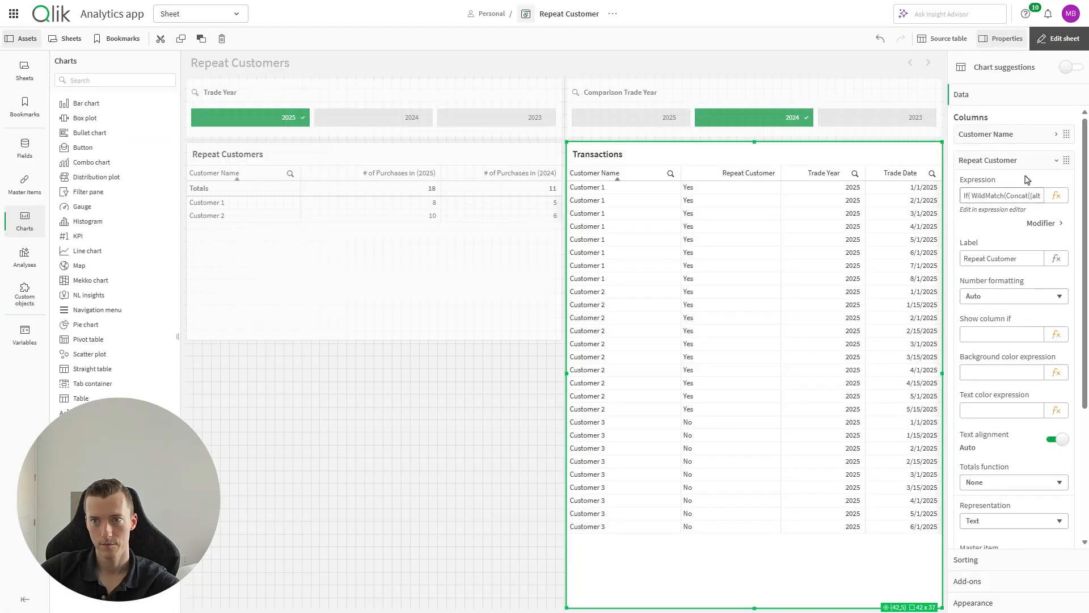
- Paste the copied WildMatch If as the Repeat Customer column's background color expression and reduce both color lines to one indentation level
click(1057, 372)
key(ctrl+v)
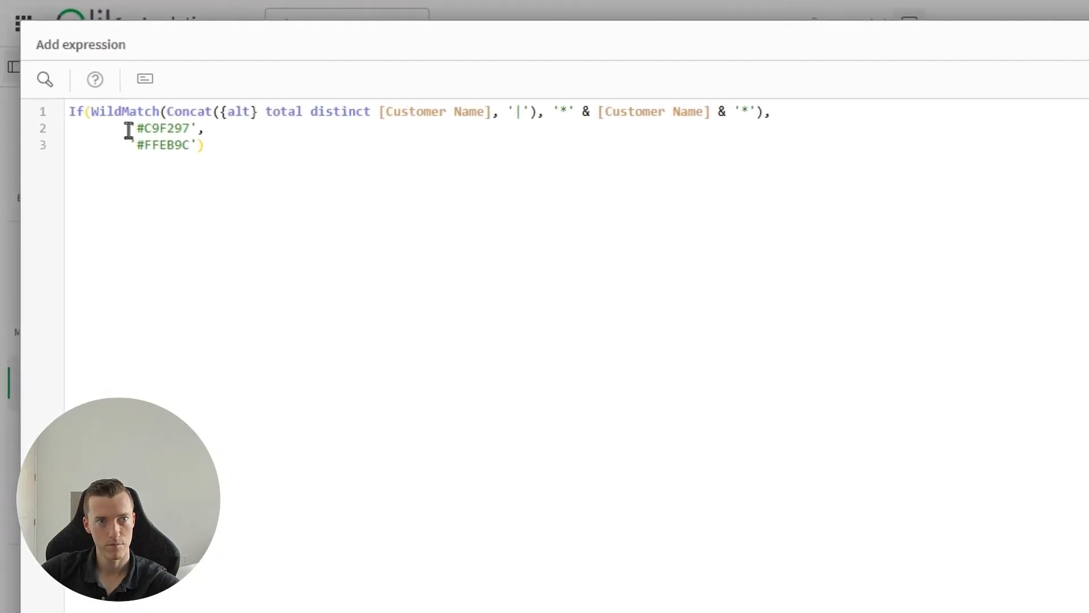
key(BackSpace)
key(BackSpace)
key(BackSpace)
key(BackSpace)
key(BackSpace)
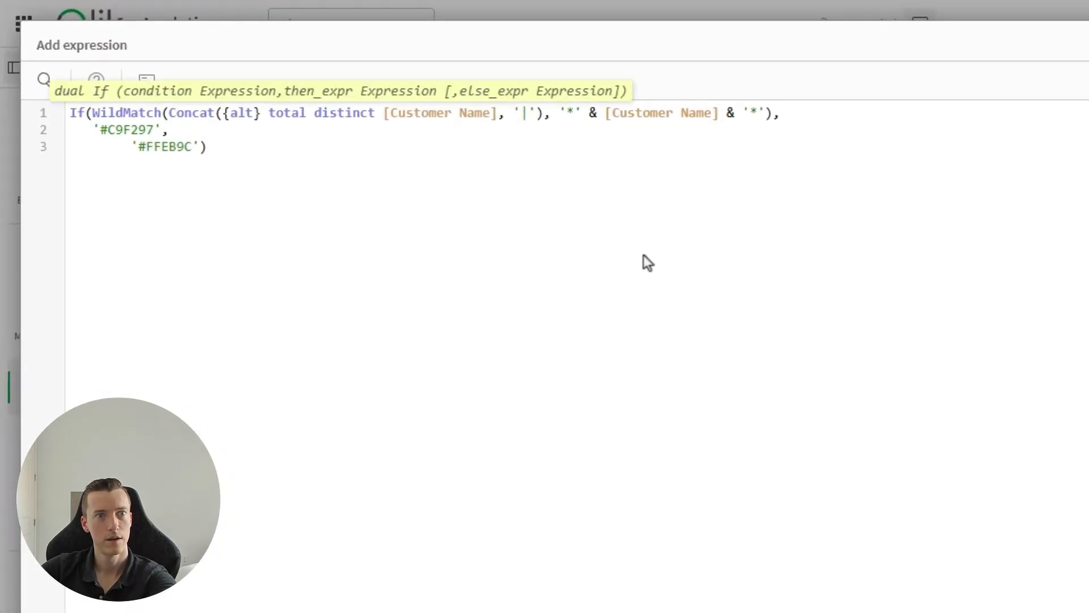
click(131, 156)
key(BackSpace)
key(BackSpace)
key(BackSpace)
key(BackSpace)
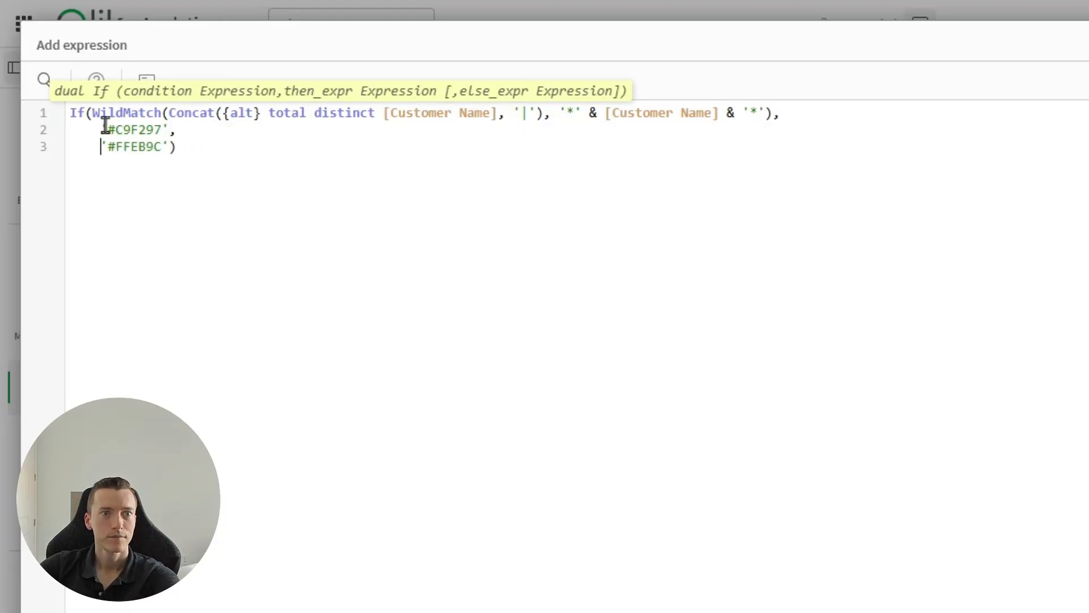
- Replace the '#C9F297' result with an empty $() expansion and insert a space before WildMatch
drag(101, 129, 170, 130)
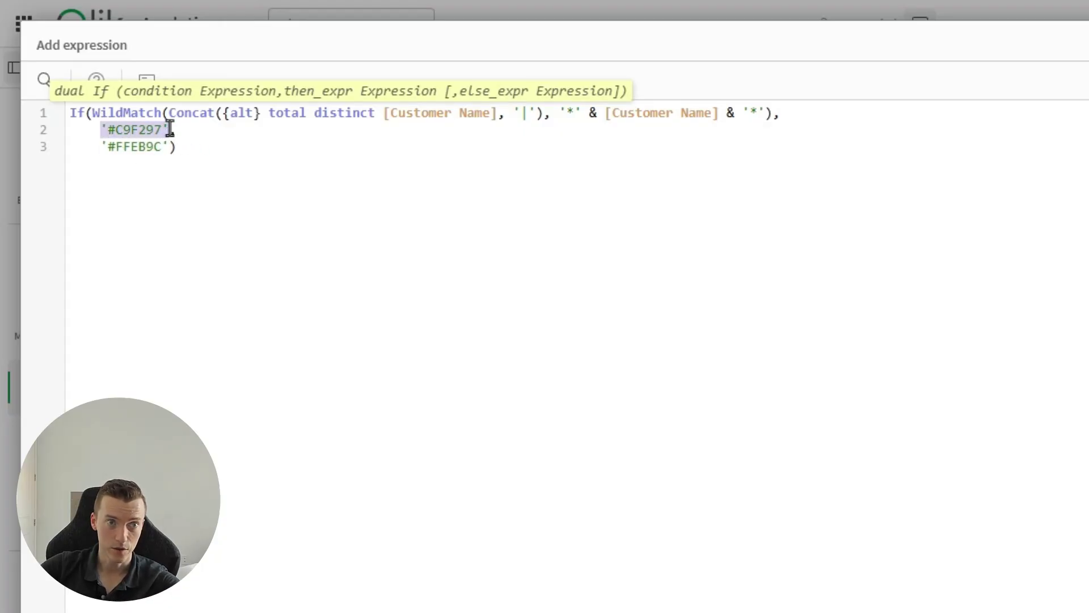
key(BackSpace)
text($()
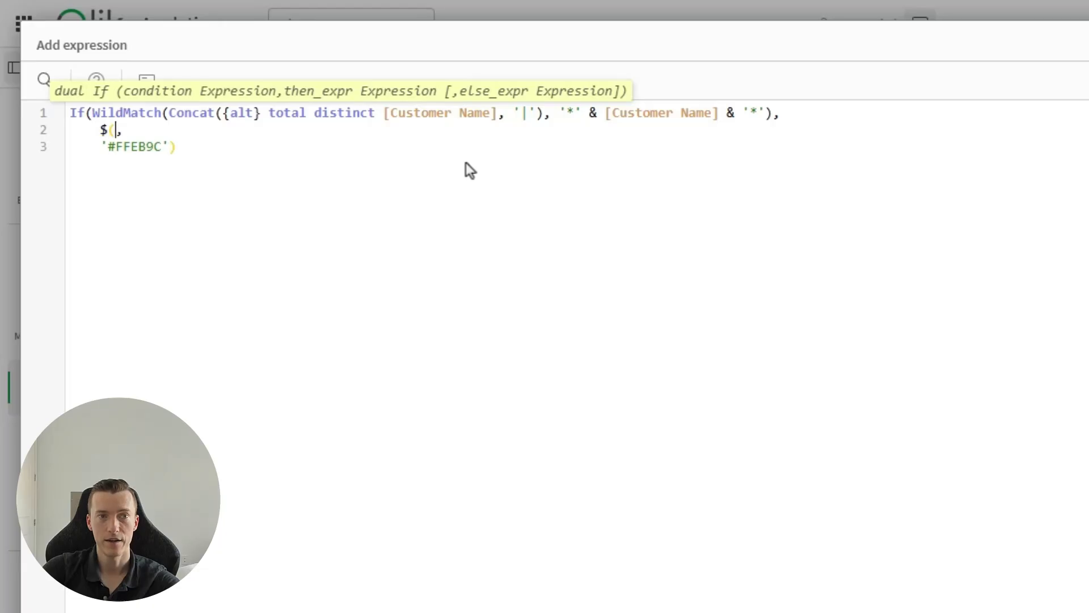
text())
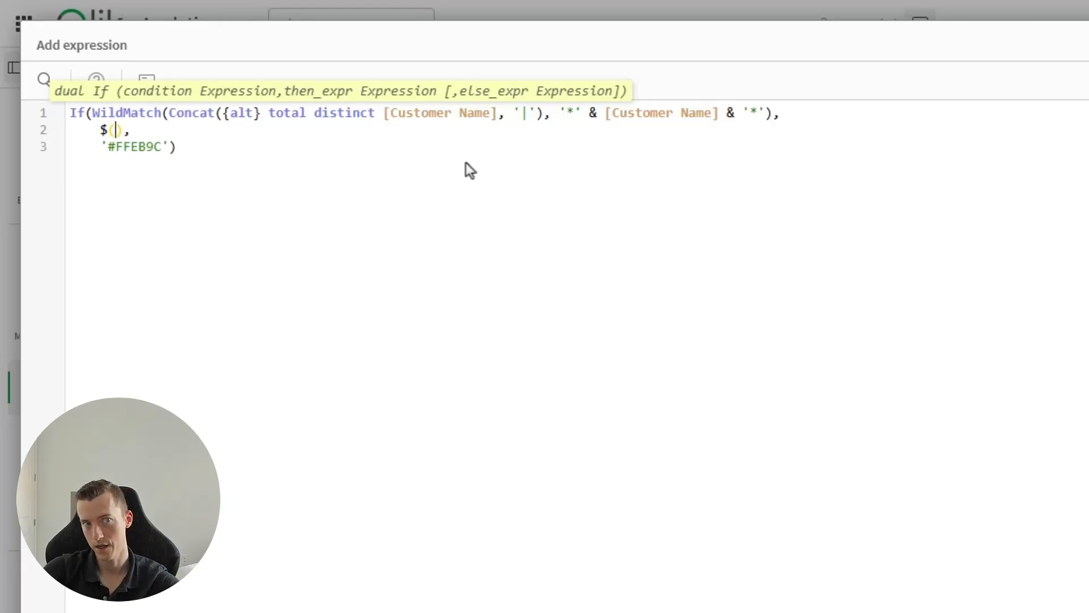
key(Up)
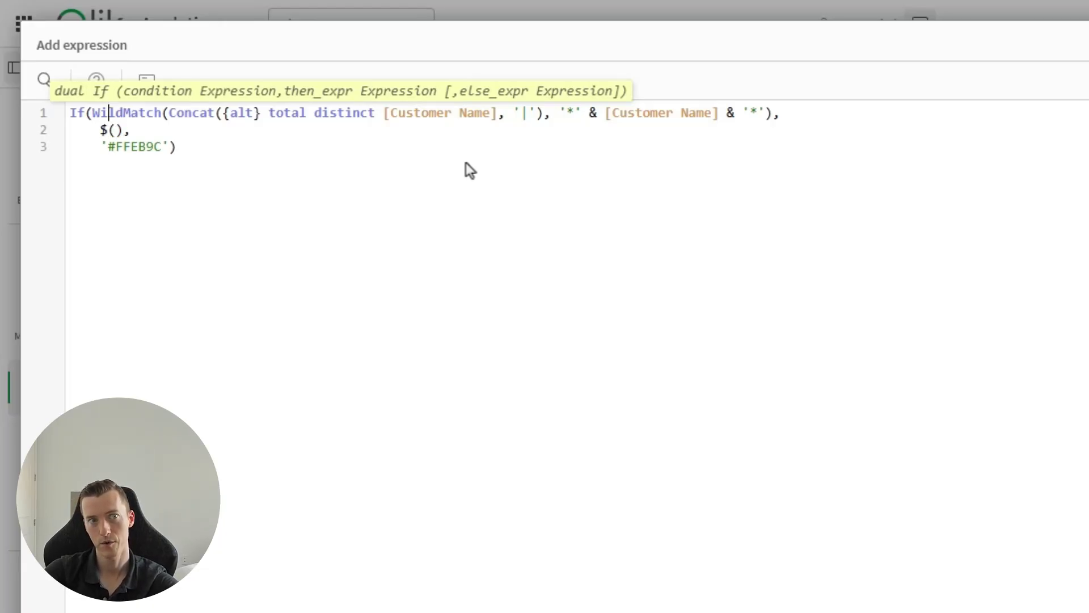
key(Left)
key(Left)
key(Down)
key(Right)
key(Right)
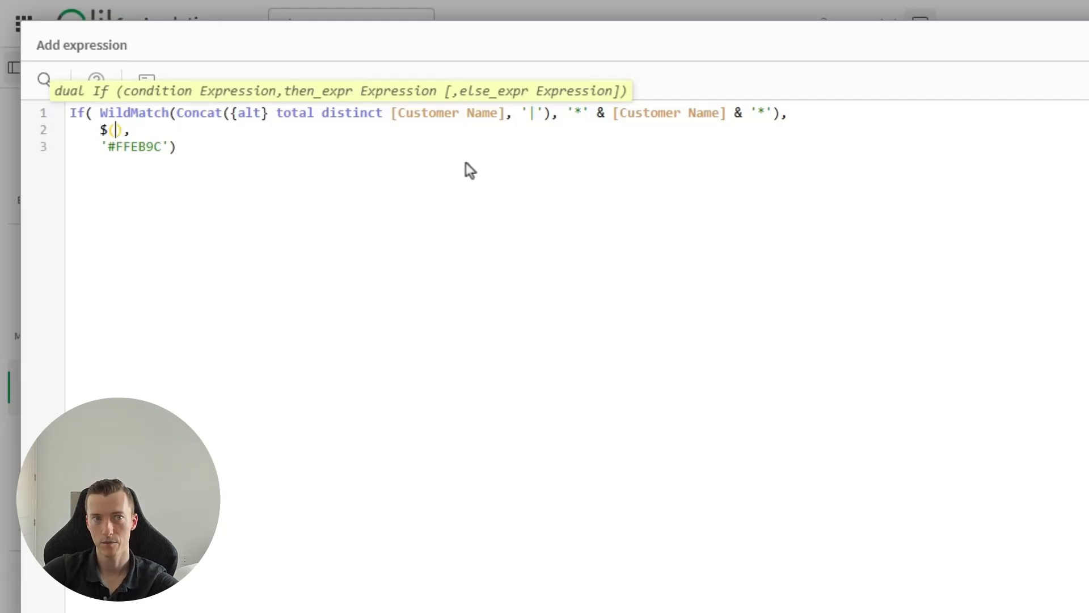
- Insert the vColorSuccessBg variable into the first result's $() expansion
text(vC)
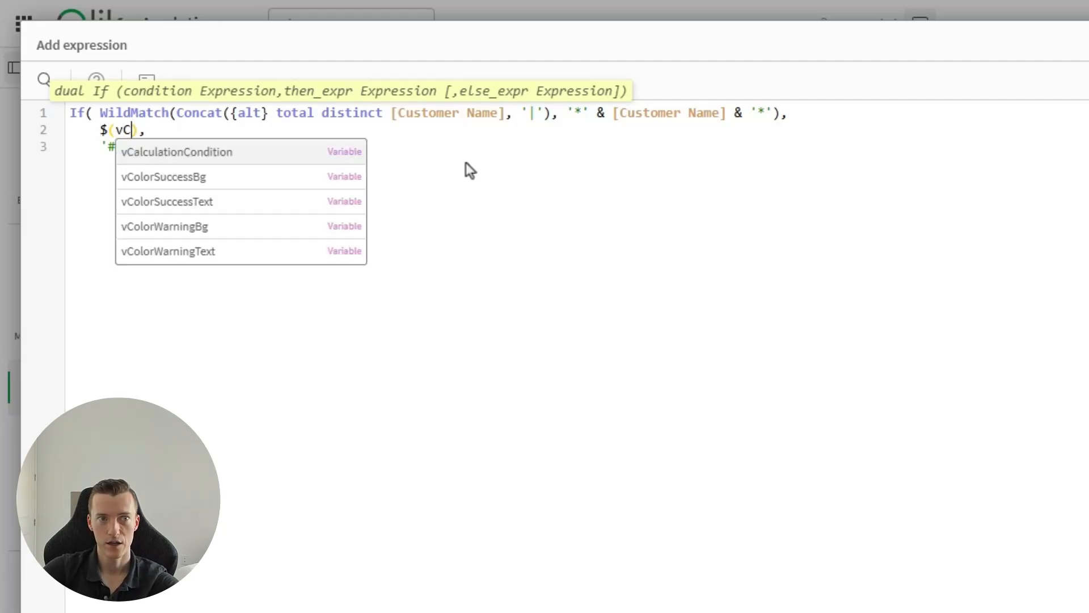
key(Down)
key(Down)
key(Up)
key(Return)
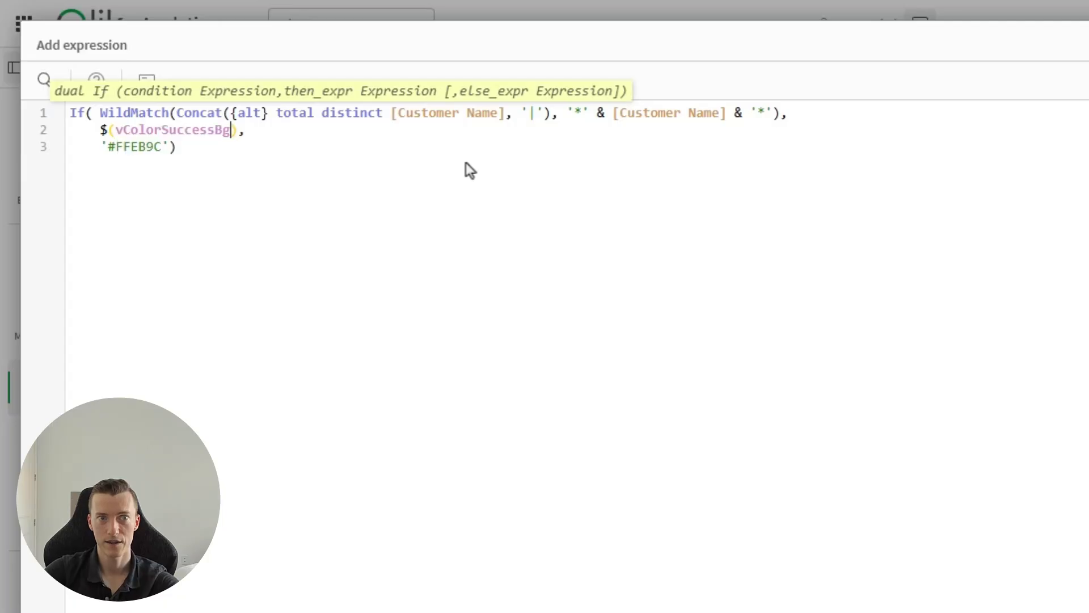
drag(230, 130, 214, 130)
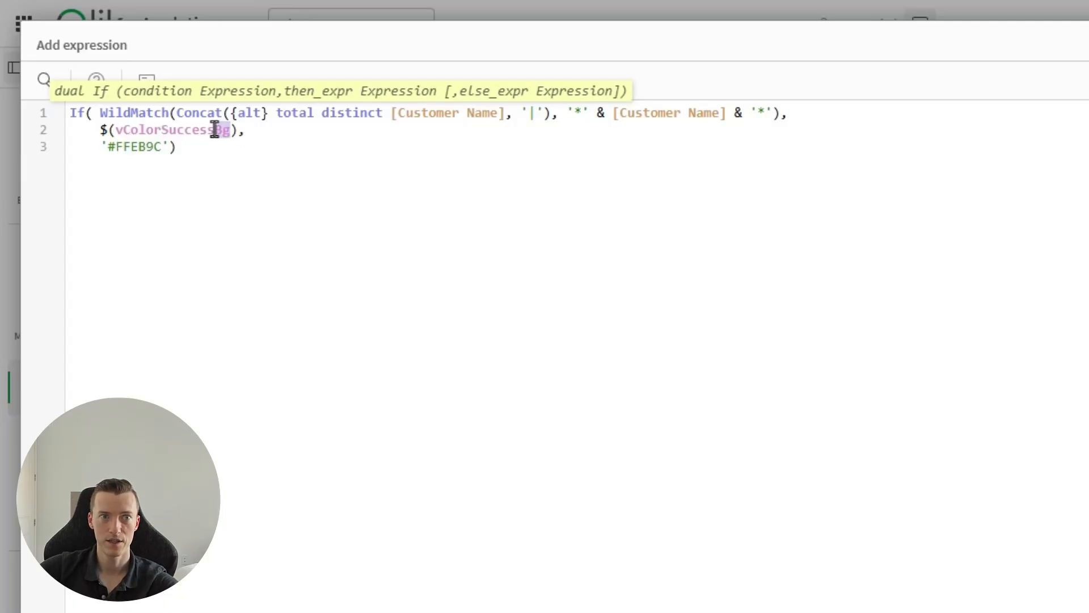
- Replace the '#FFEB9C' result in the Repeat Customer background color expression with an empty $() expansion
drag(99, 147, 174, 156)
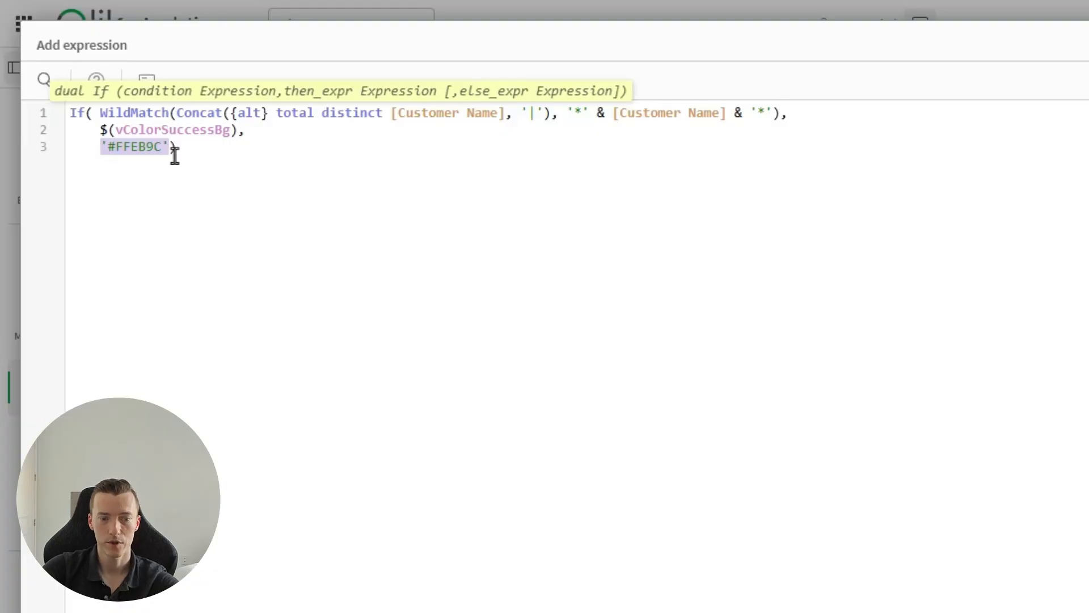
text($())
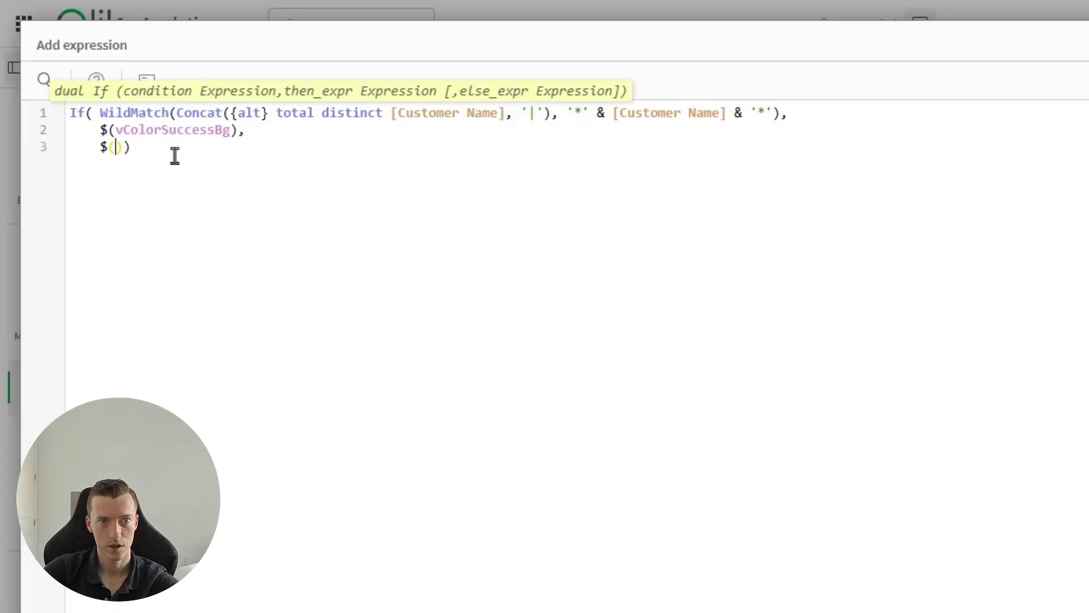
key(Up)
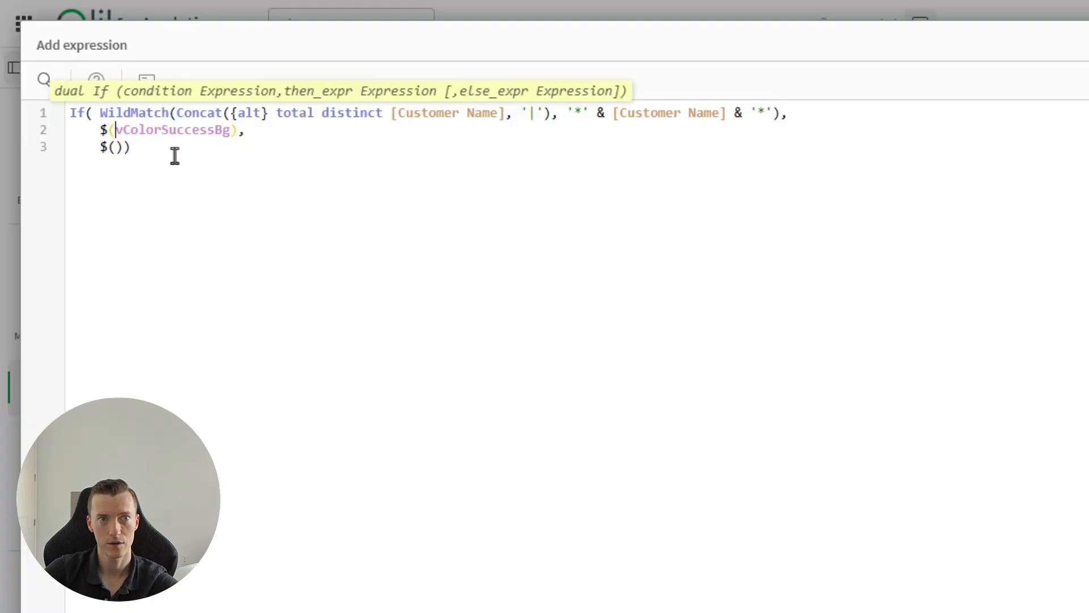
key(ctrl+shift+Right)
key(Right)
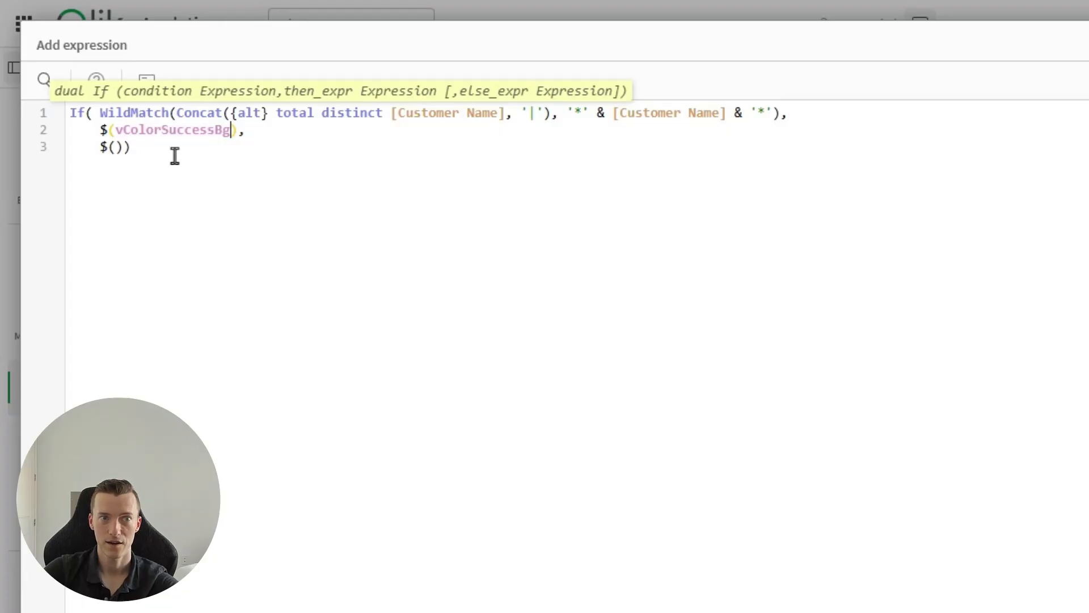
key(Down)
key(Left)
key(Left)
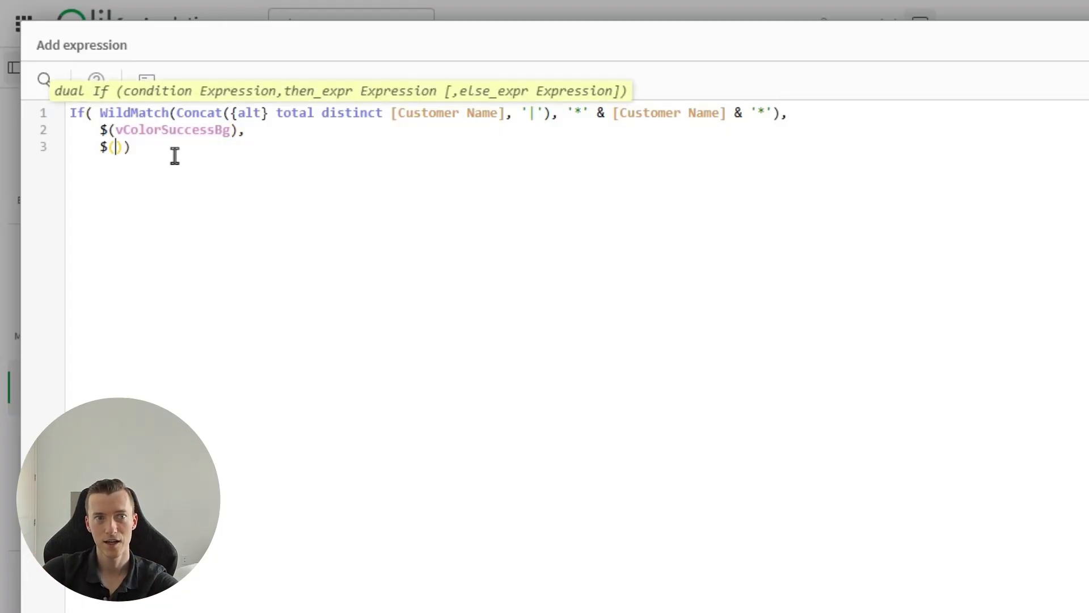
- Insert the vColorWarningBg variable into the second result's $() expansion and apply the background color expression
text(v)
text(col)
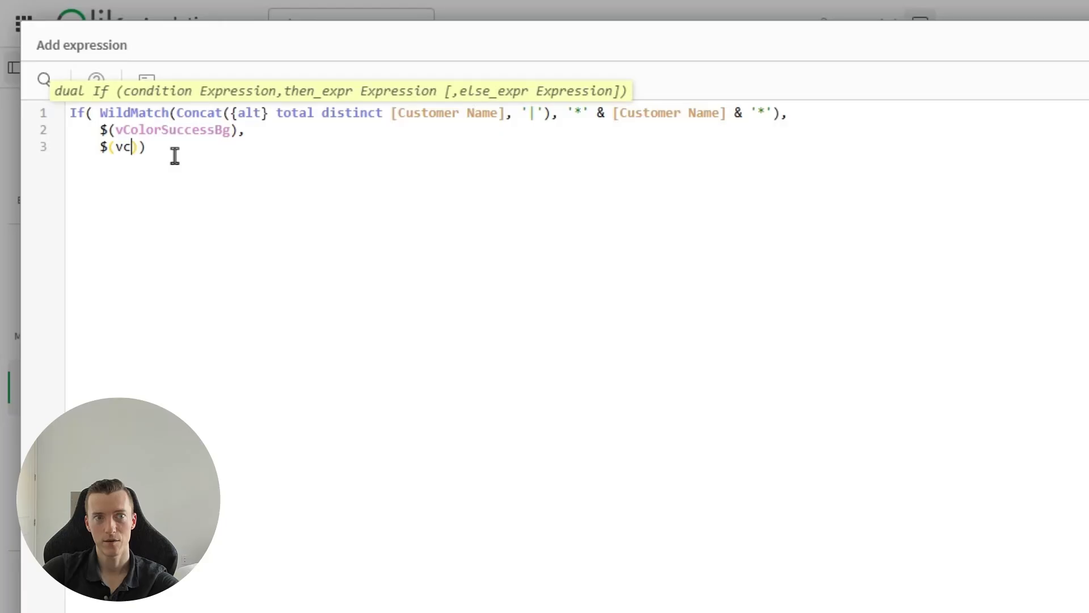
key(Down)
key(Down)
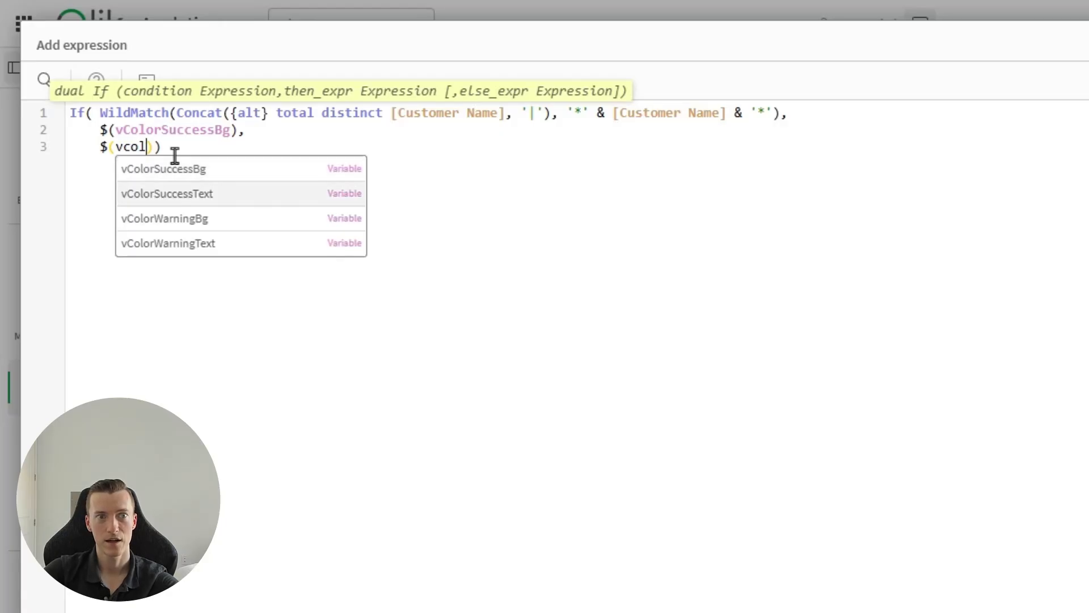
key(Return)
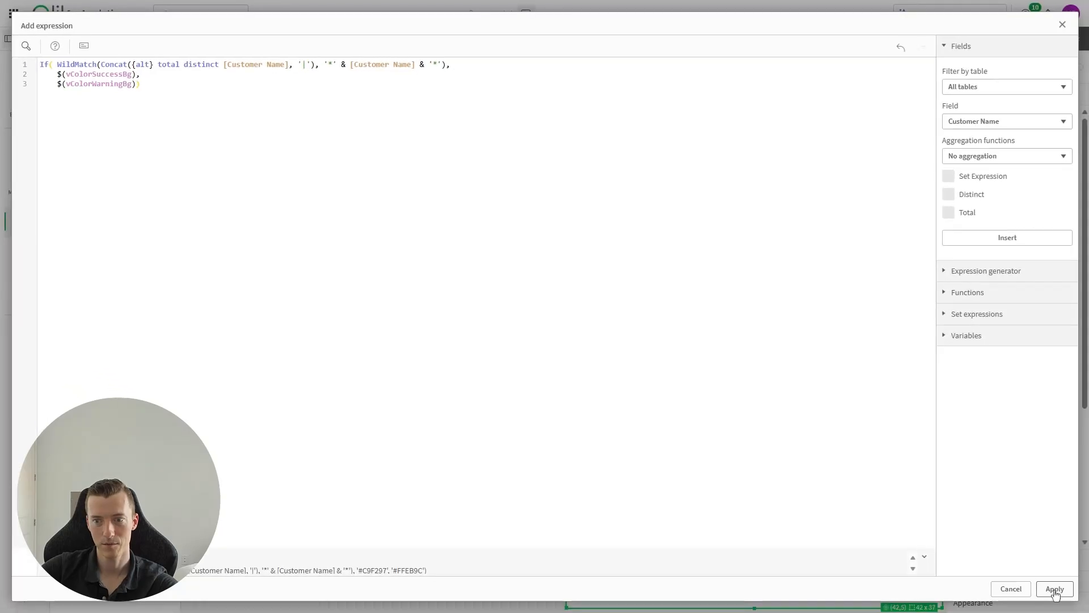
click(1044, 585)
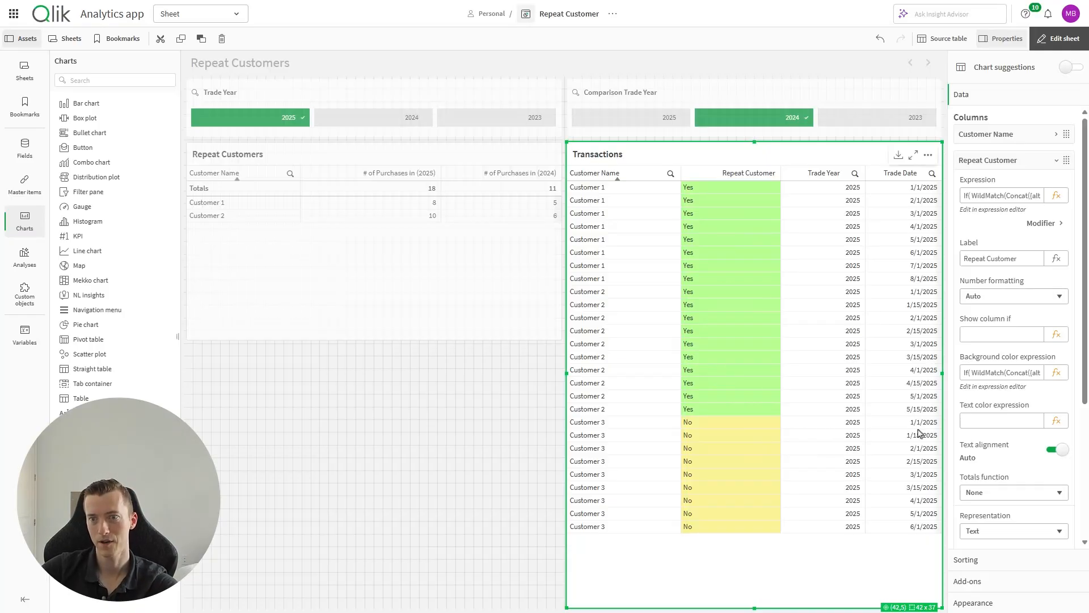
- Copy the Repeat Customer column's whole background color expression and paste it as that column's text color expression
click(1057, 372)
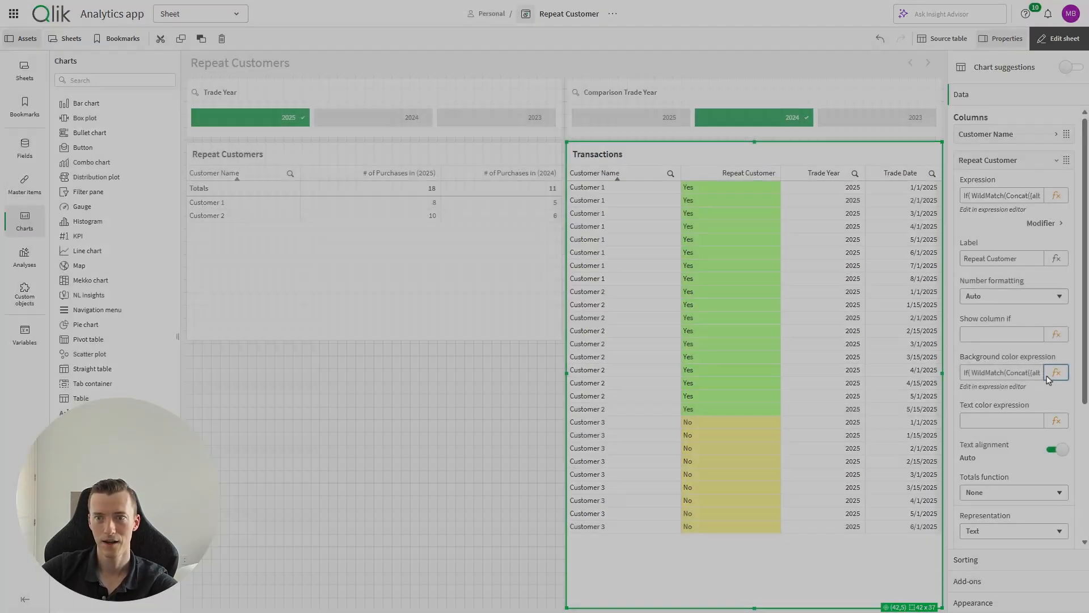
key(ctrl+a)
key(ctrl+c)
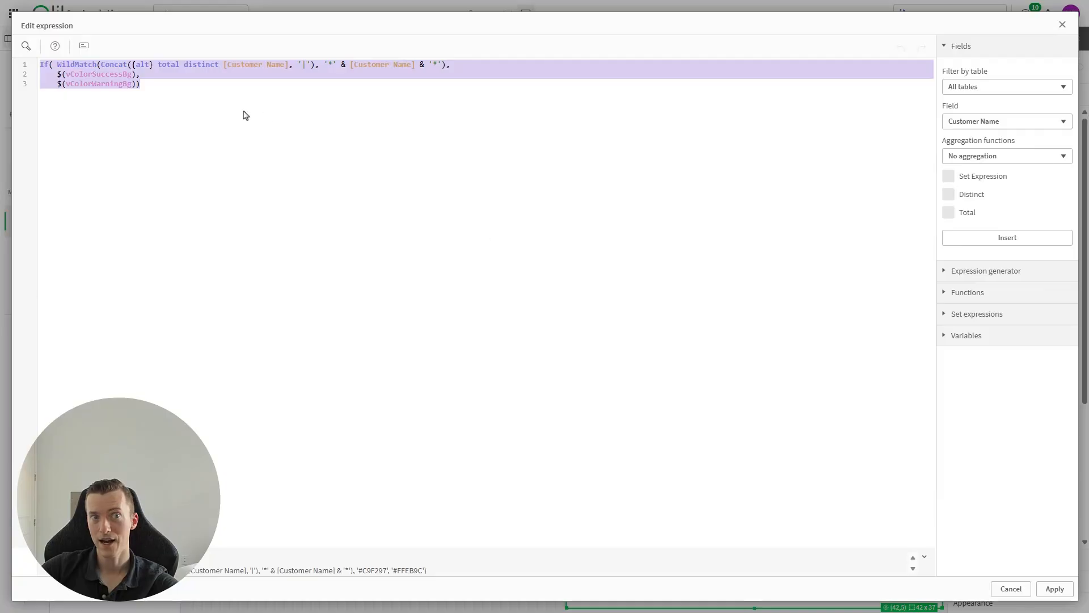
click(1012, 588)
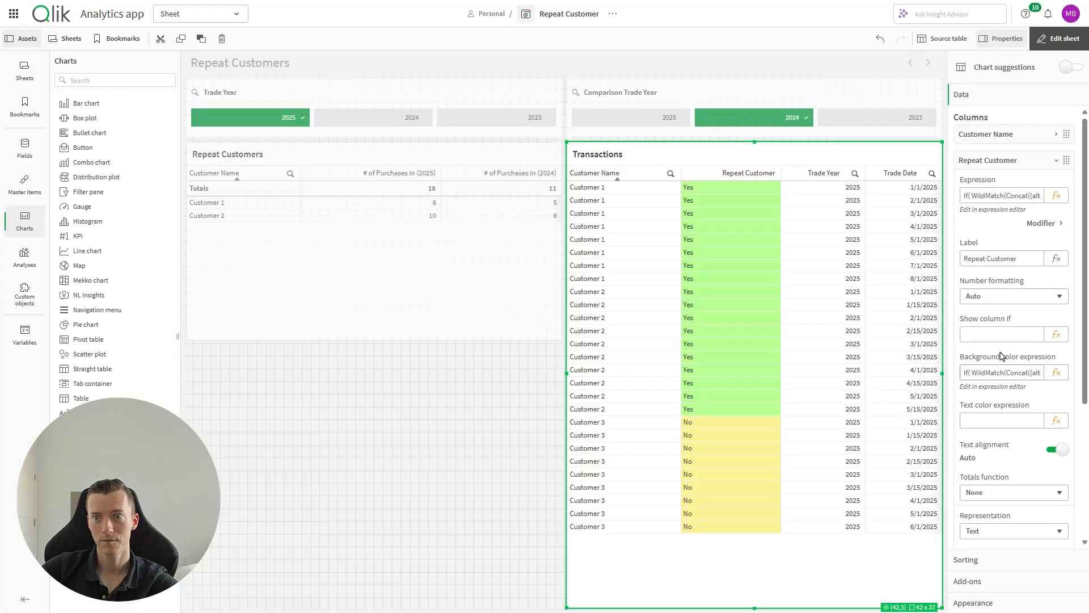
click(1057, 422)
key(ctrl+v)
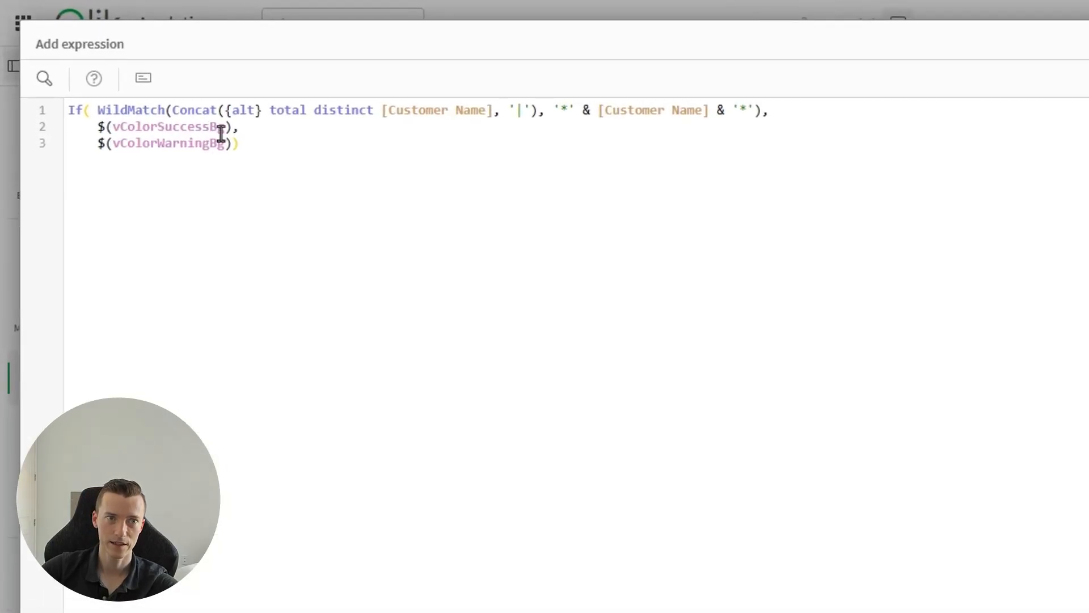
- Change the text color expression's variables to vColorSuccessText and vColorWarningText and apply the expression
key(BackSpace)
key(BackSpace)
text(Text)
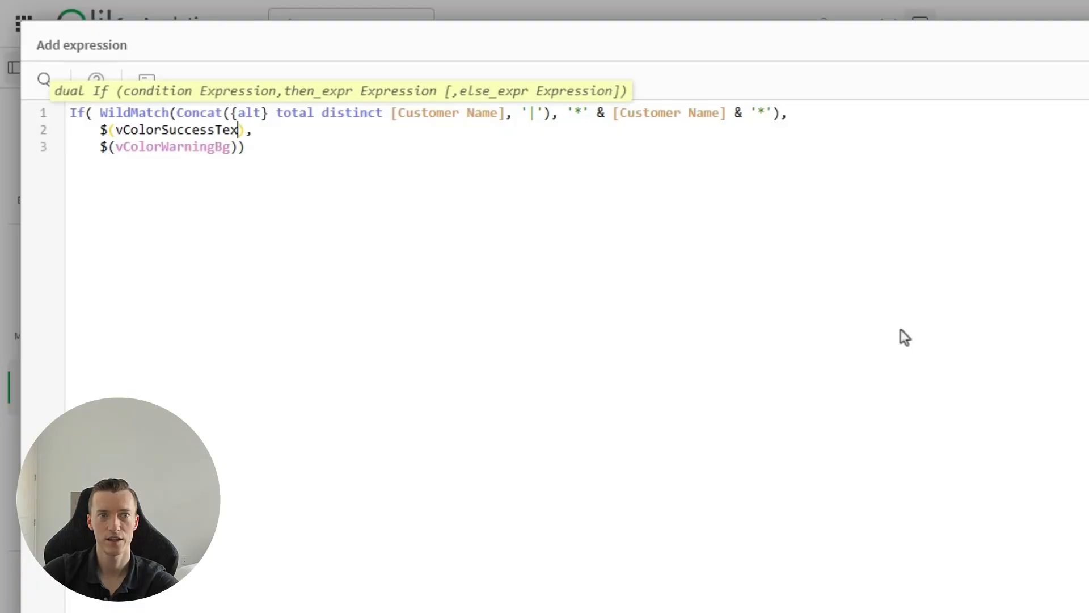
key(Down)
key(Left)
key(Left)
key(shift+Left)
key(shift+Left)
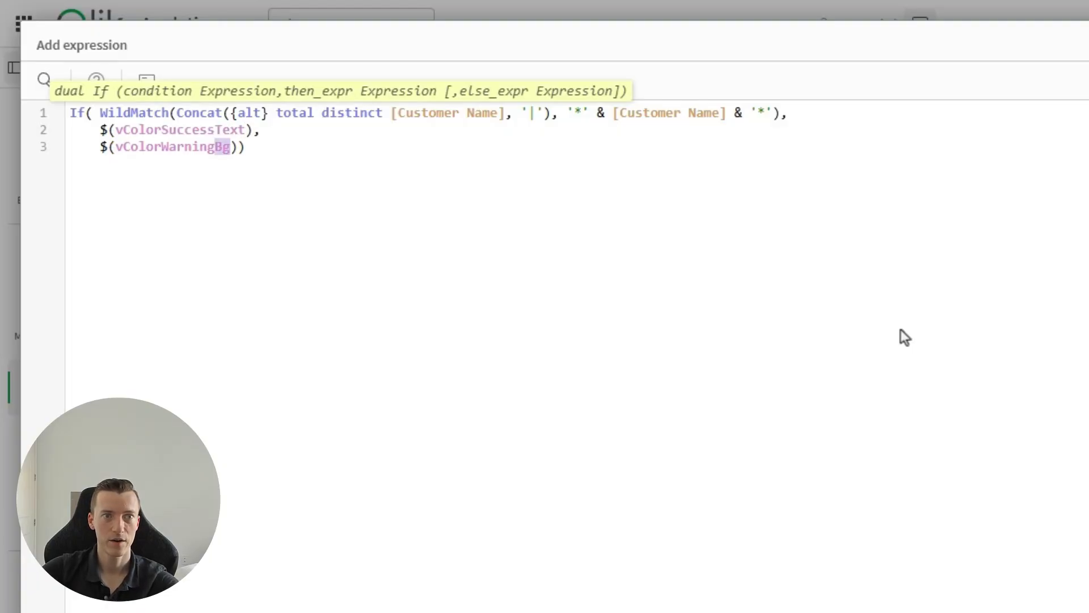
text(Text)
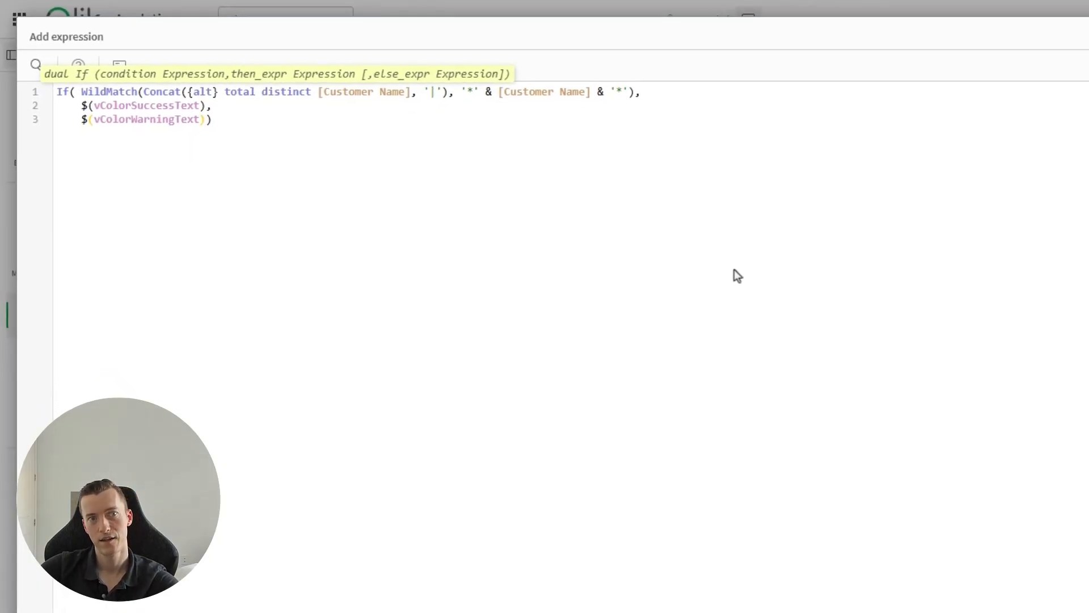
click(1055, 593)
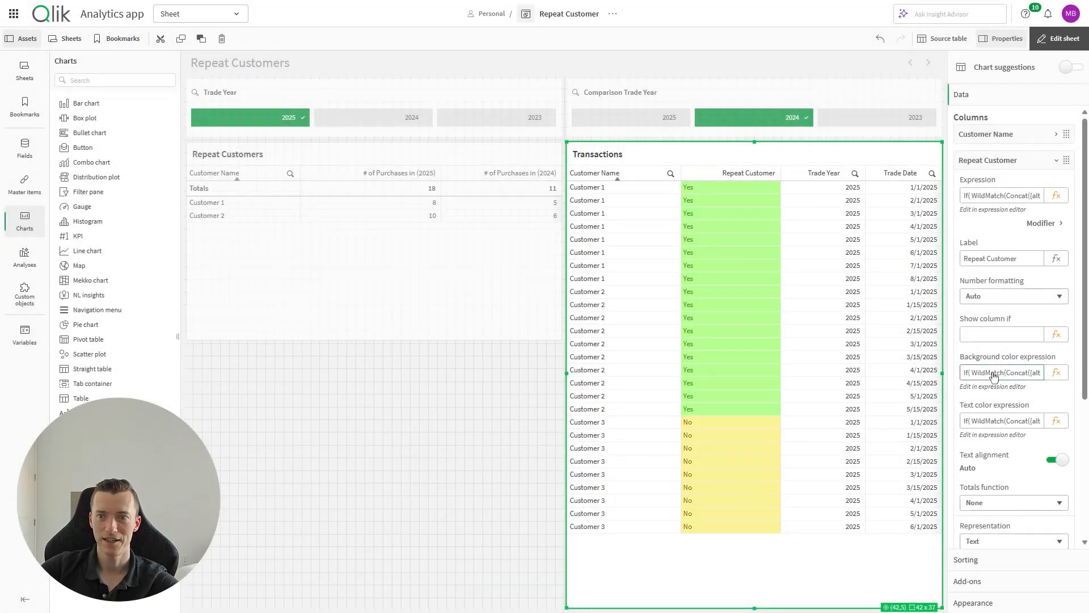
- Copy the Repeat Customer column's background color expression and apply it as the Customer Name column's background color expression
click(1018, 387)
key(ctrl+a)
key(ctrl+c)
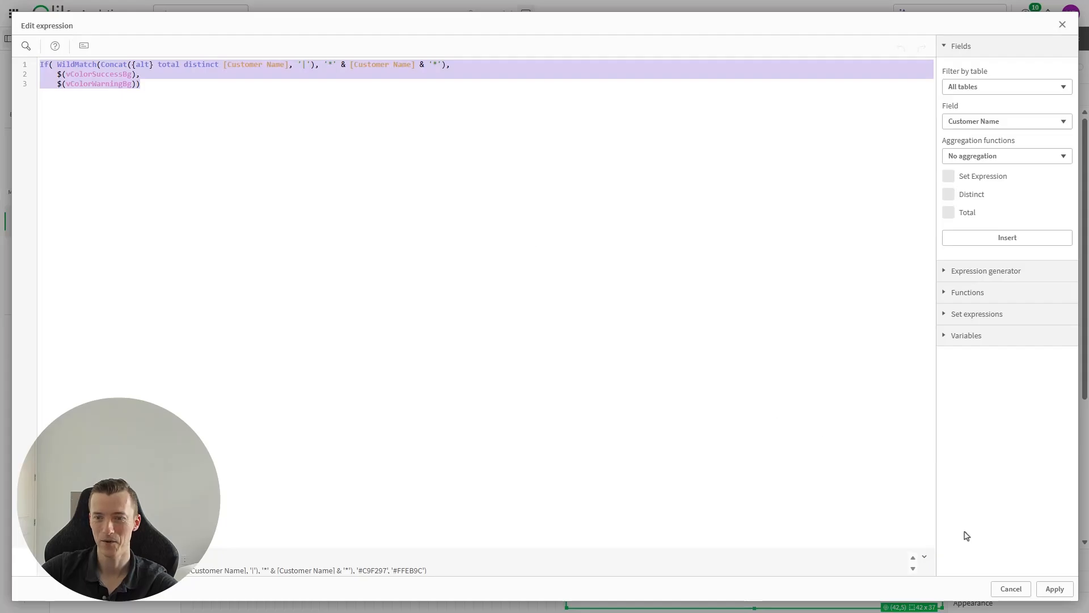
click(1011, 589)
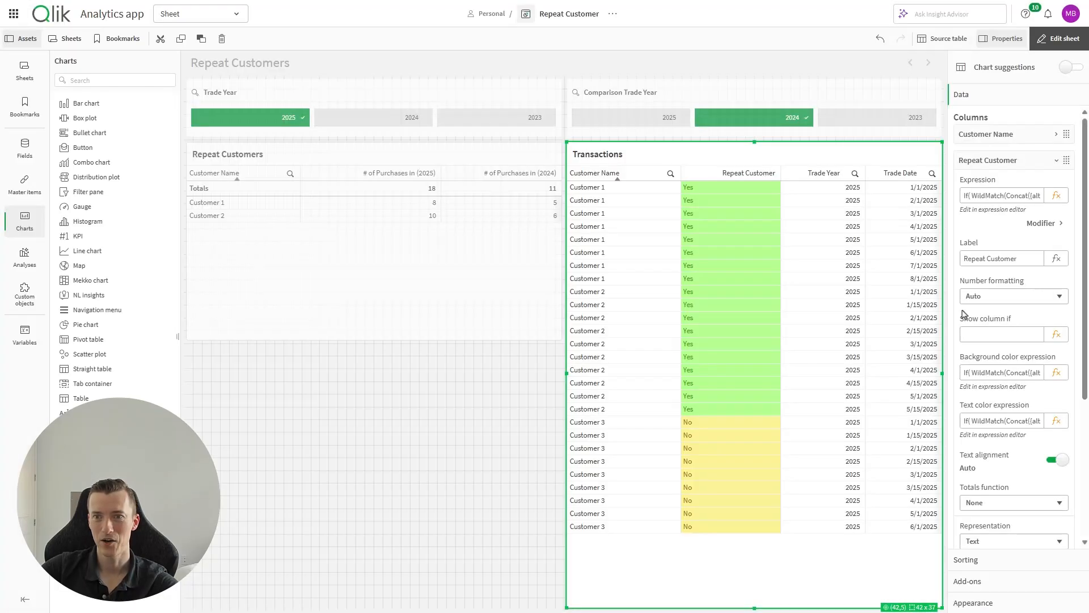
click(1001, 164)
click(1002, 135)
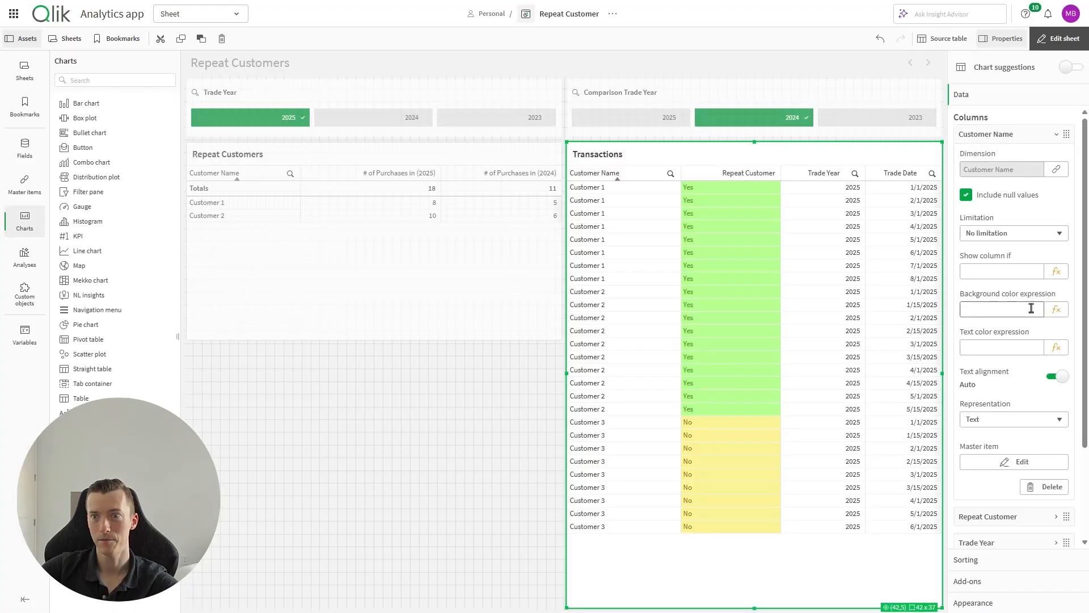
click(1056, 309)
key(ctrl+v)
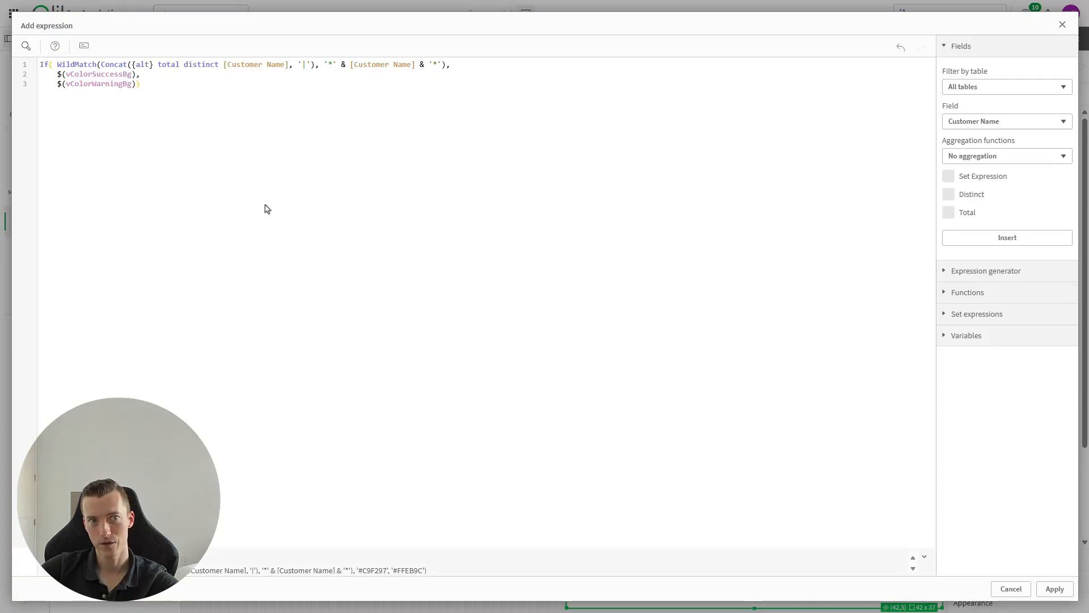
click(1059, 590)
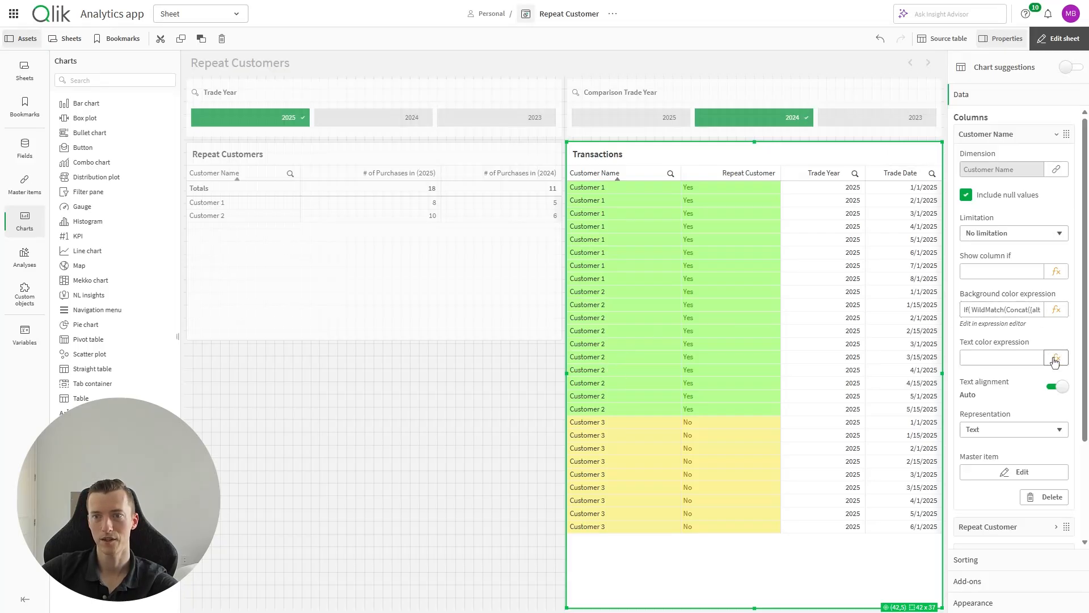
- Copy the Repeat Customer column's text color expression and apply it as the Customer Name column's text color expression
click(1024, 136)
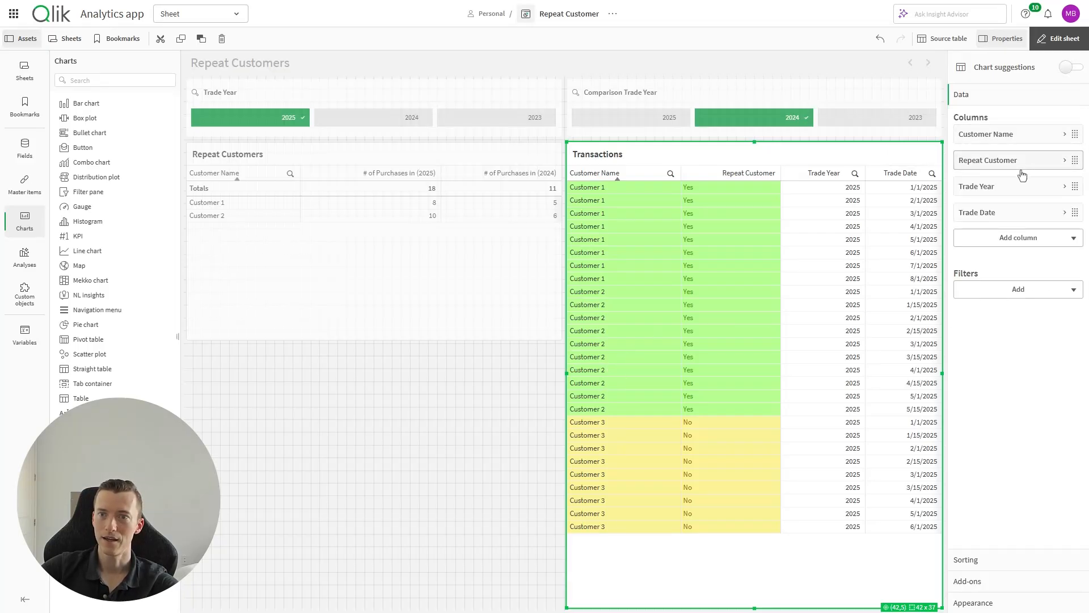
click(1015, 162)
click(1026, 425)
key(ctrl+c)
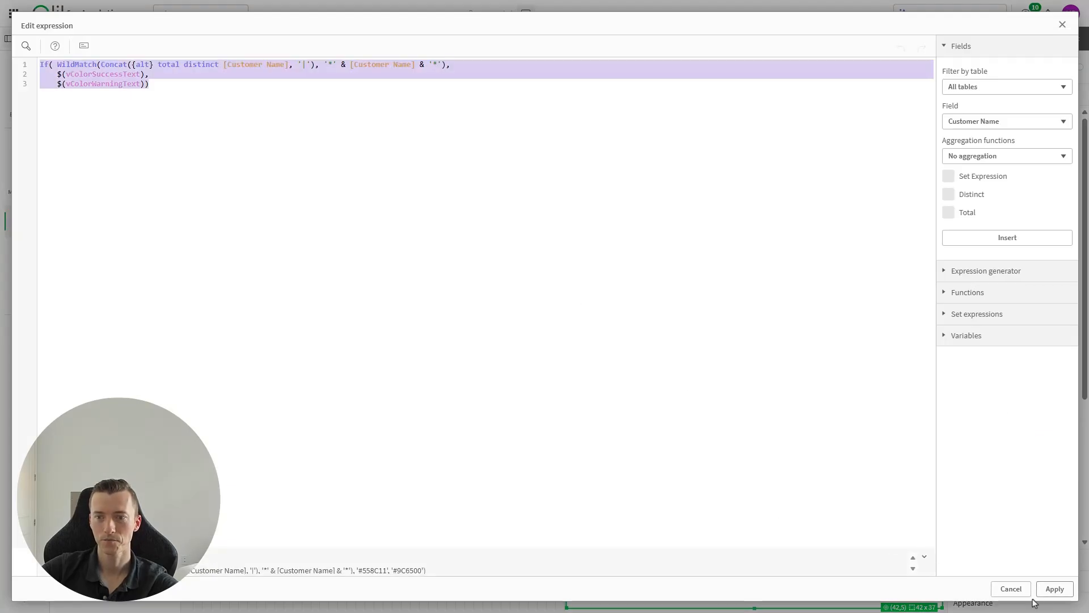
click(1011, 589)
click(996, 136)
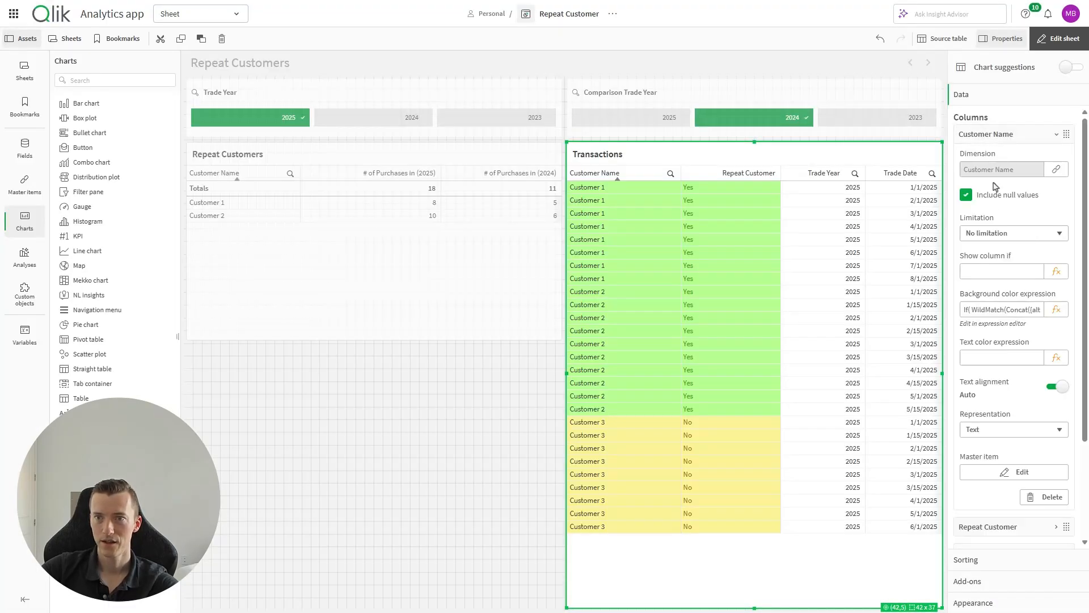
click(1057, 357)
key(ctrl+v)
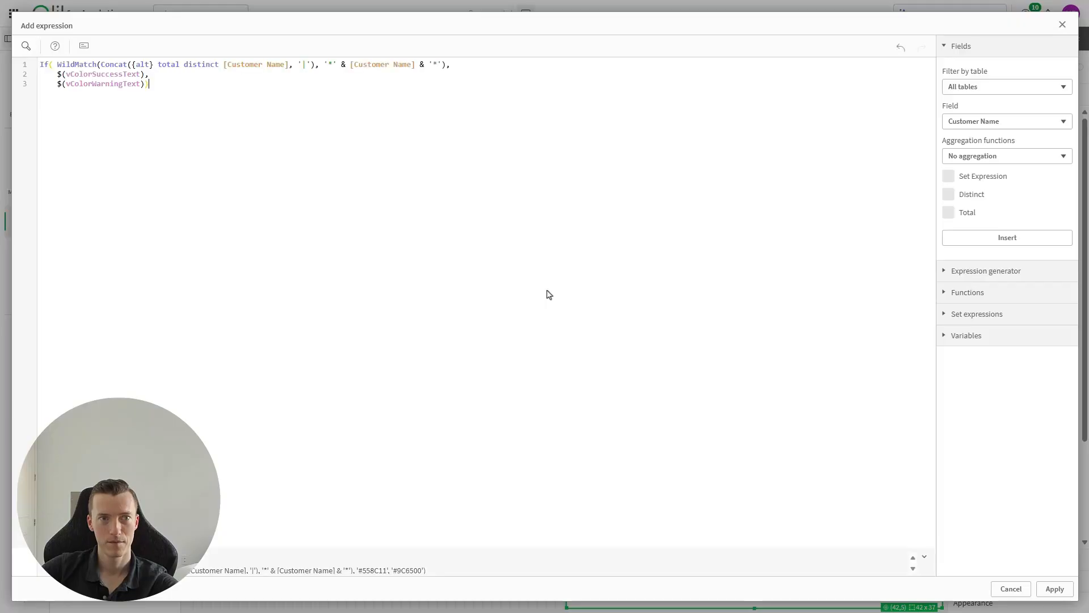
click(1055, 588)
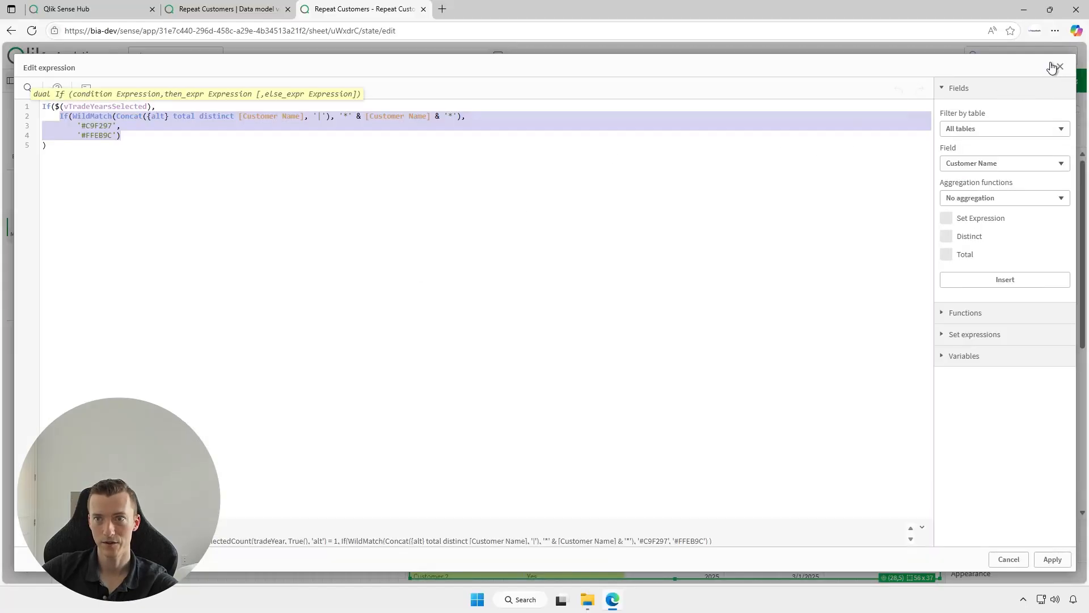
- In the finished Repeat Customers app, close the background color expression and examine the Transaction ID column's expression
click(1051, 68)
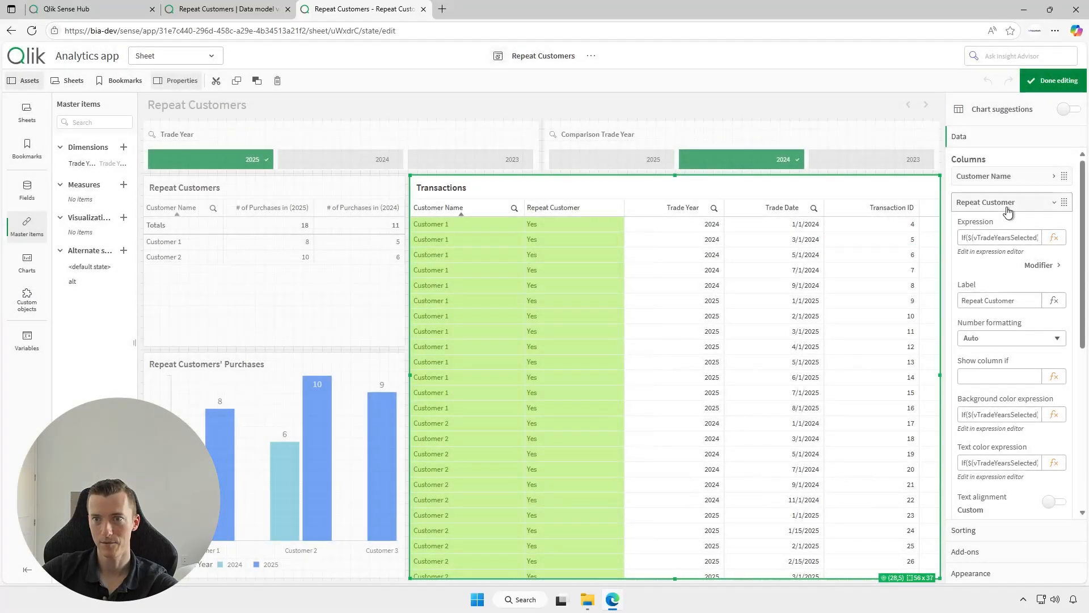
click(1008, 209)
click(1009, 282)
click(1054, 316)
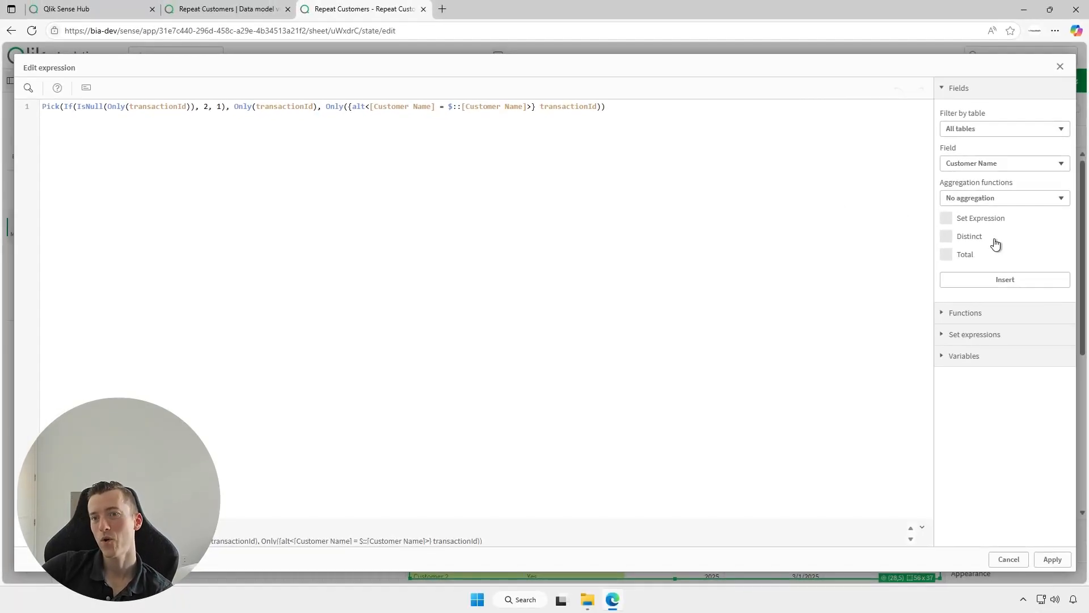
click(1009, 564)
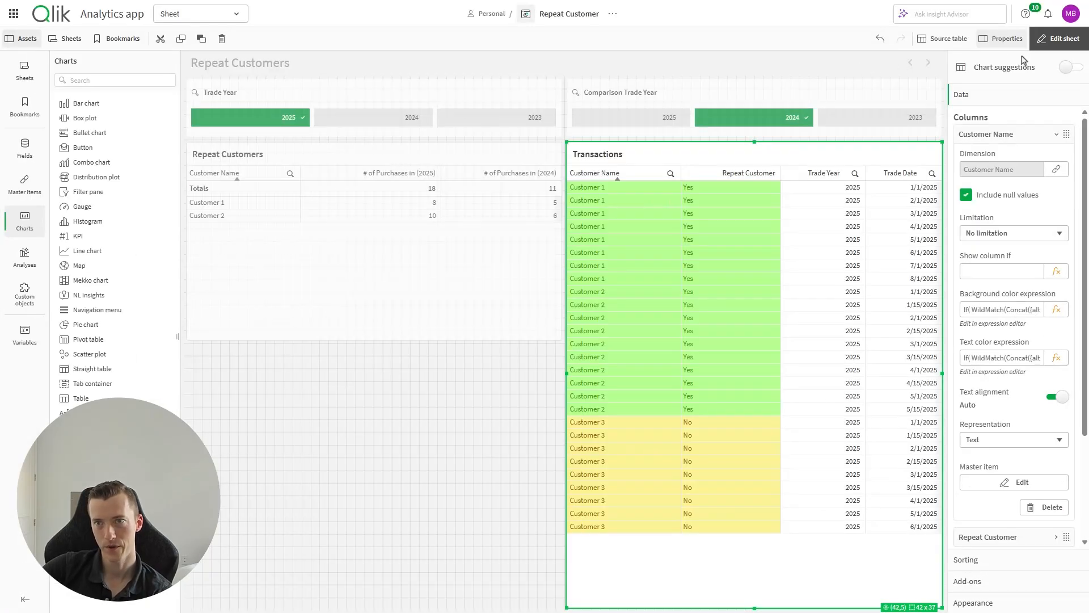
- Leave sheet editing in the new app and filter the sheet to Customer 3 from the Transactions table
click(1058, 38)
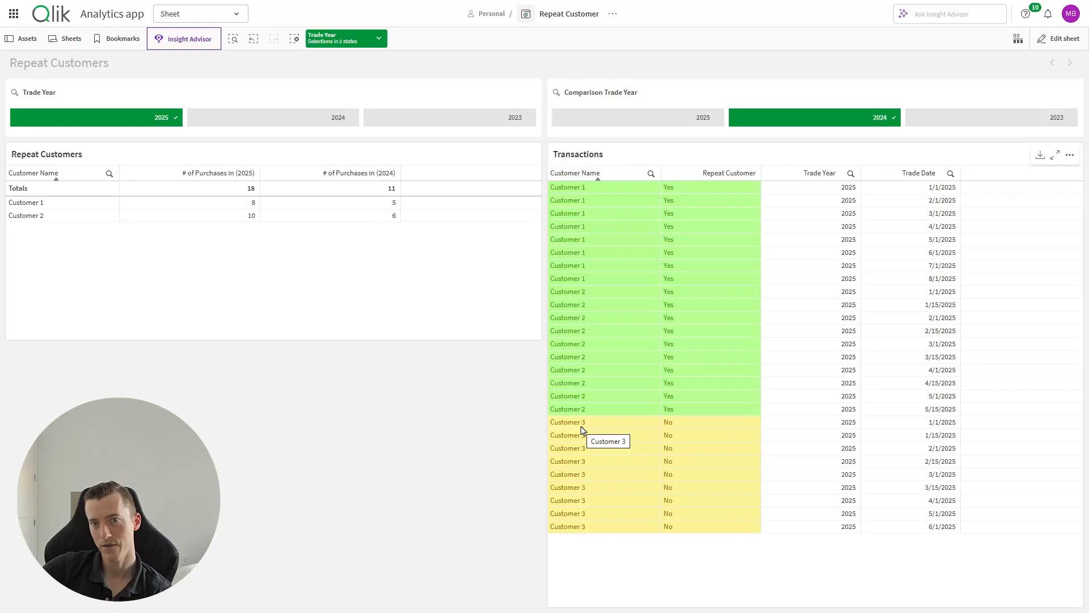
click(581, 433)
click(645, 160)
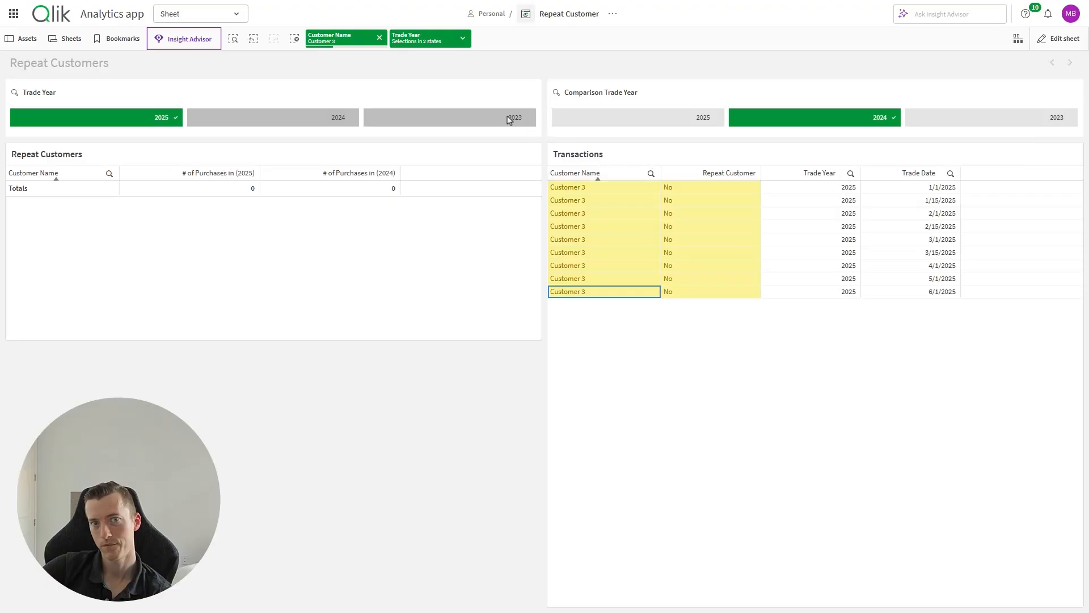
- Replace all selections with Customer 1, Trade Year 2025 and Comparison Trade Year 2024
click(294, 39)
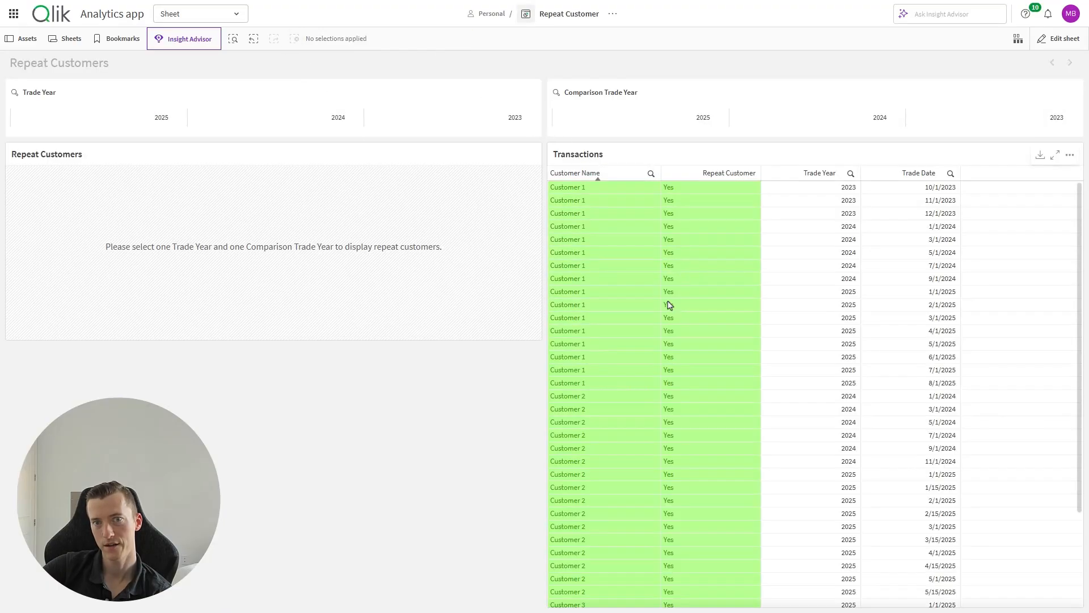
click(634, 303)
click(645, 158)
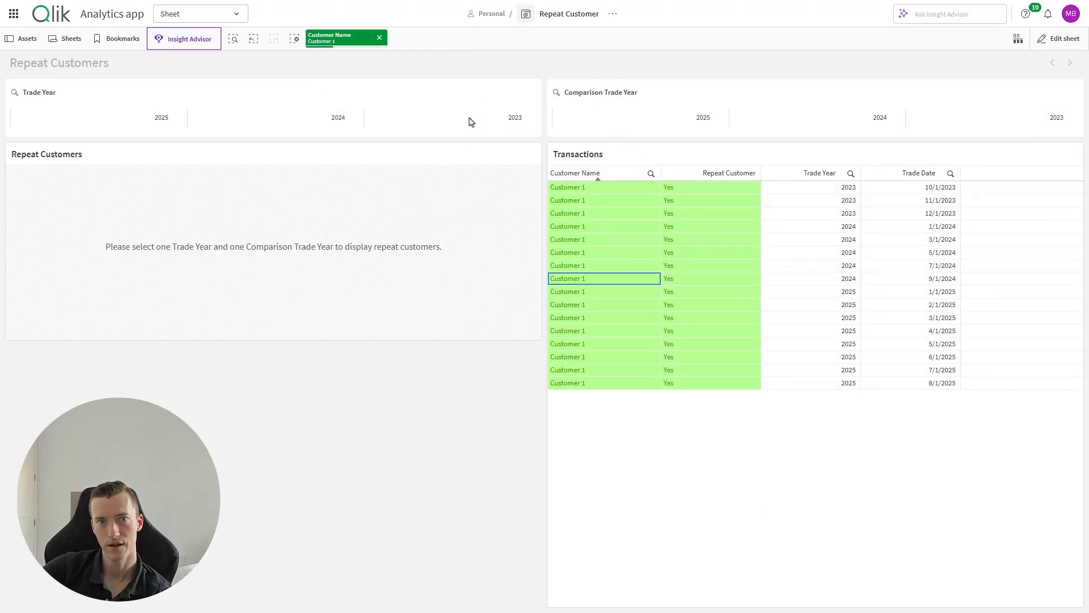
click(155, 117)
click(746, 118)
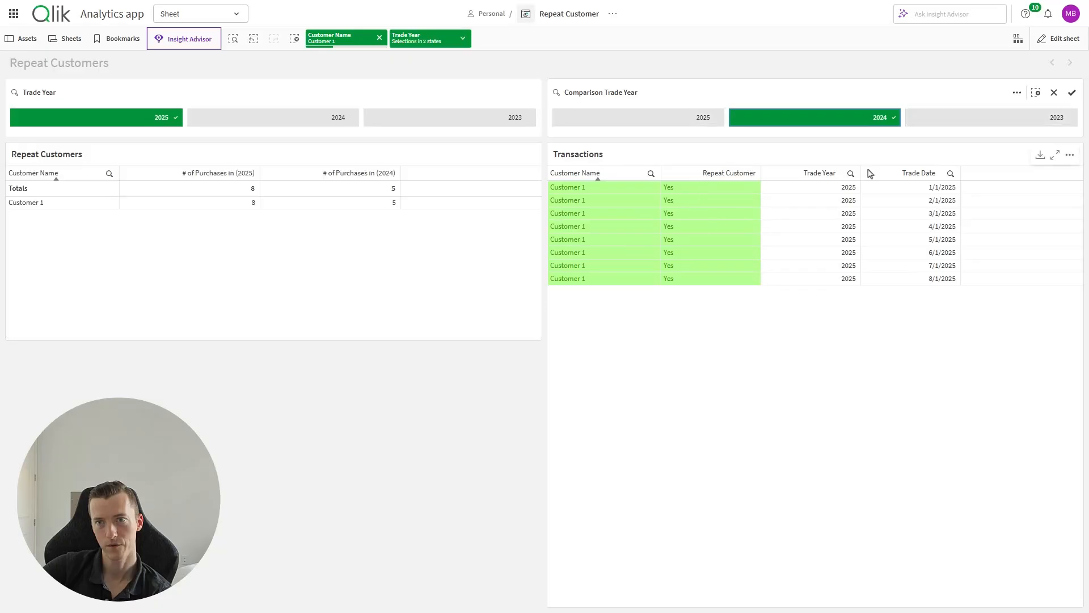
- Confirm the Comparison Trade Year selection, switch the Customer Name selection to Customer 2, and clear the Customer Name filter
click(1072, 93)
click(352, 40)
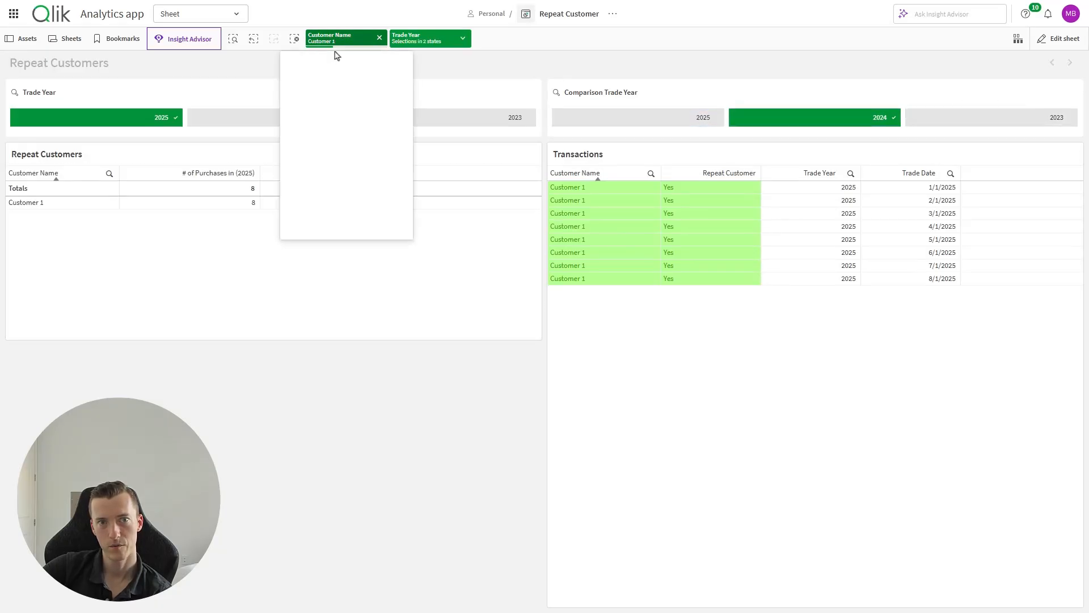
click(335, 124)
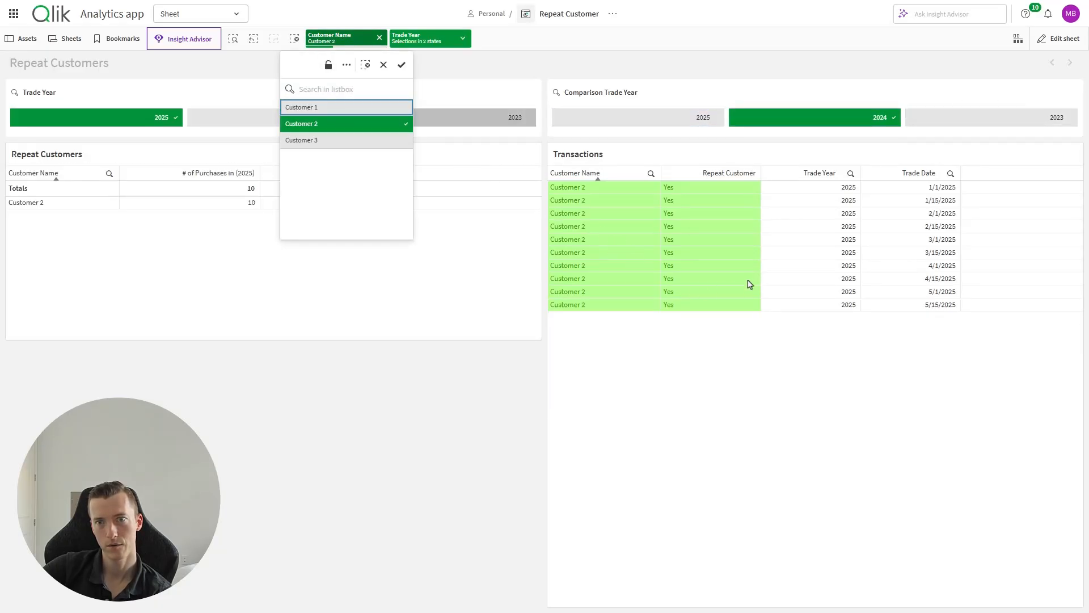
click(384, 65)
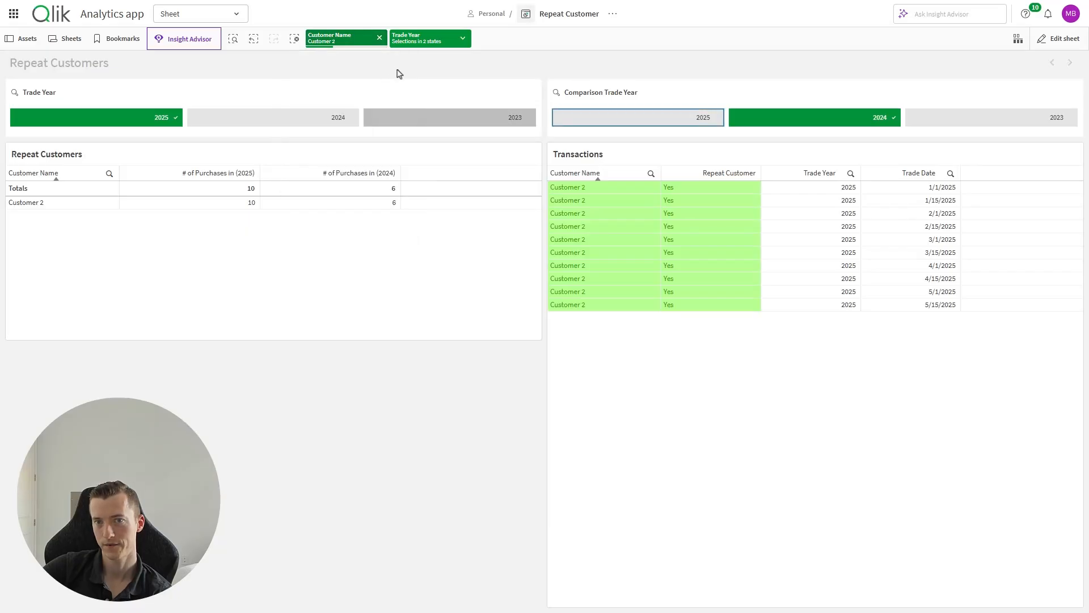
click(380, 37)
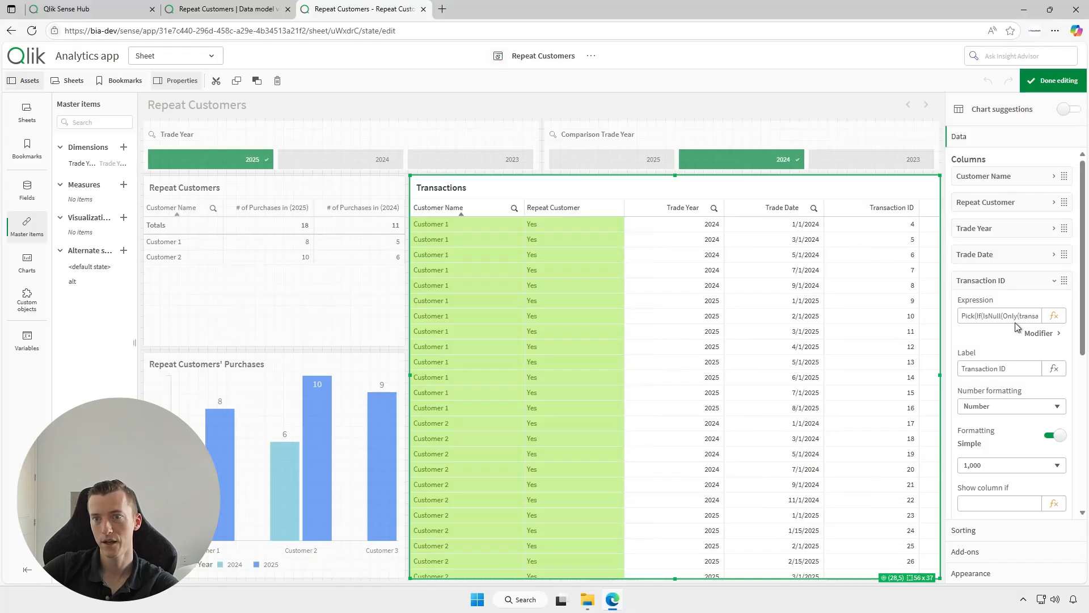
- In the finished Repeat Customers app, open the Transaction ID expression and examine its two Only() branches and the $::[Customer Name] set modifier
click(1054, 315)
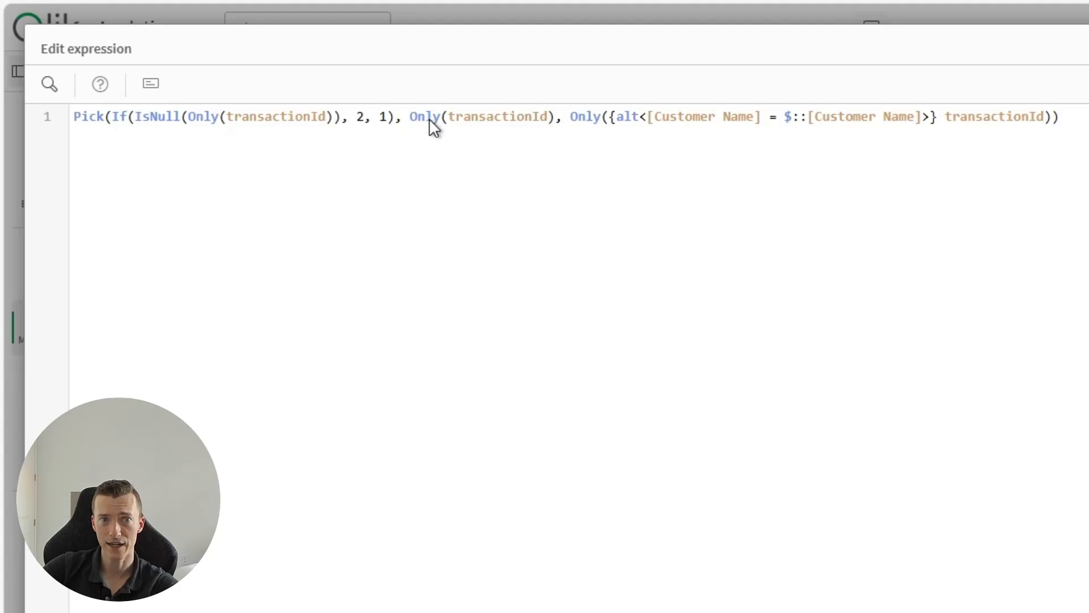
drag(411, 116, 555, 123)
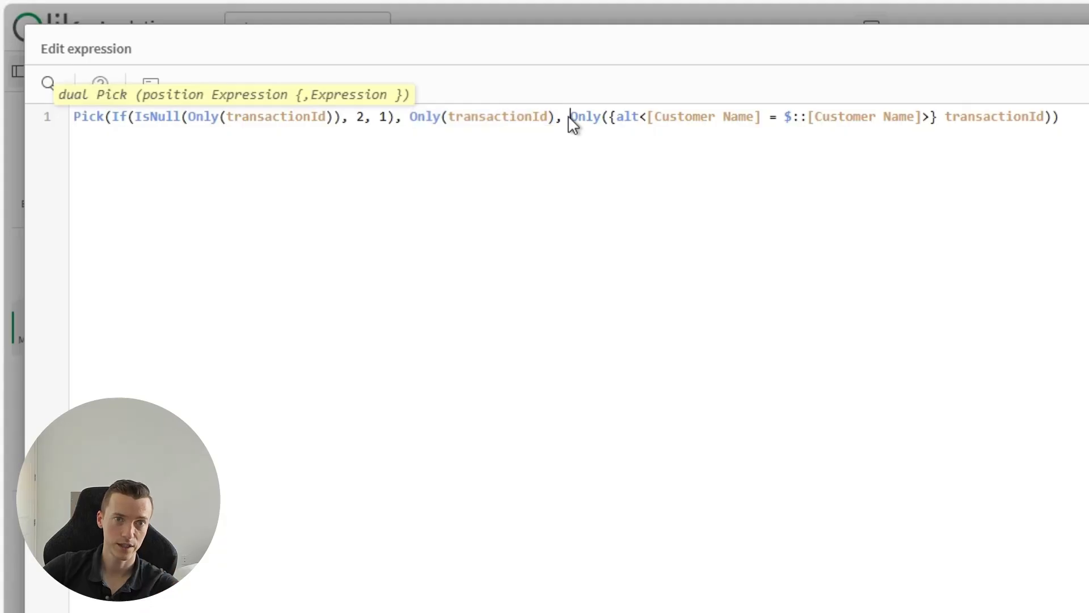
drag(569, 118, 1054, 114)
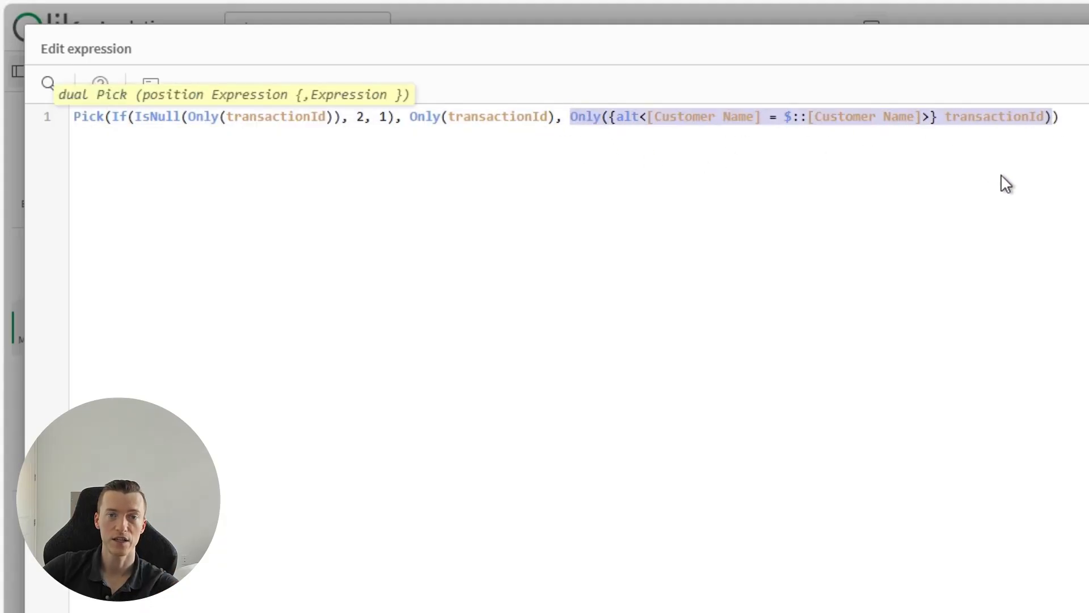
click(665, 137)
drag(645, 121, 927, 121)
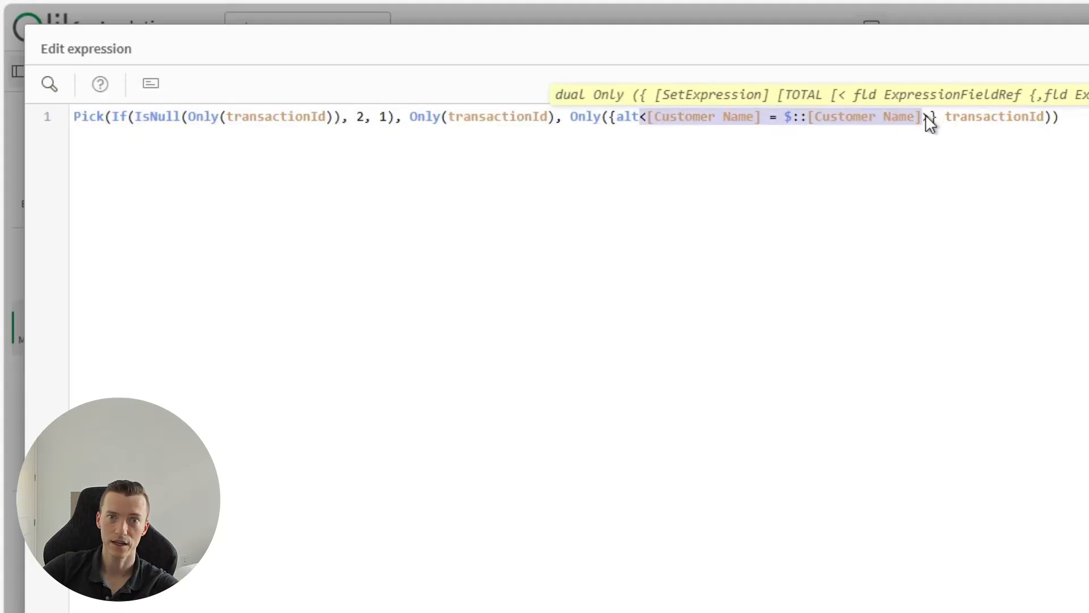
click(806, 165)
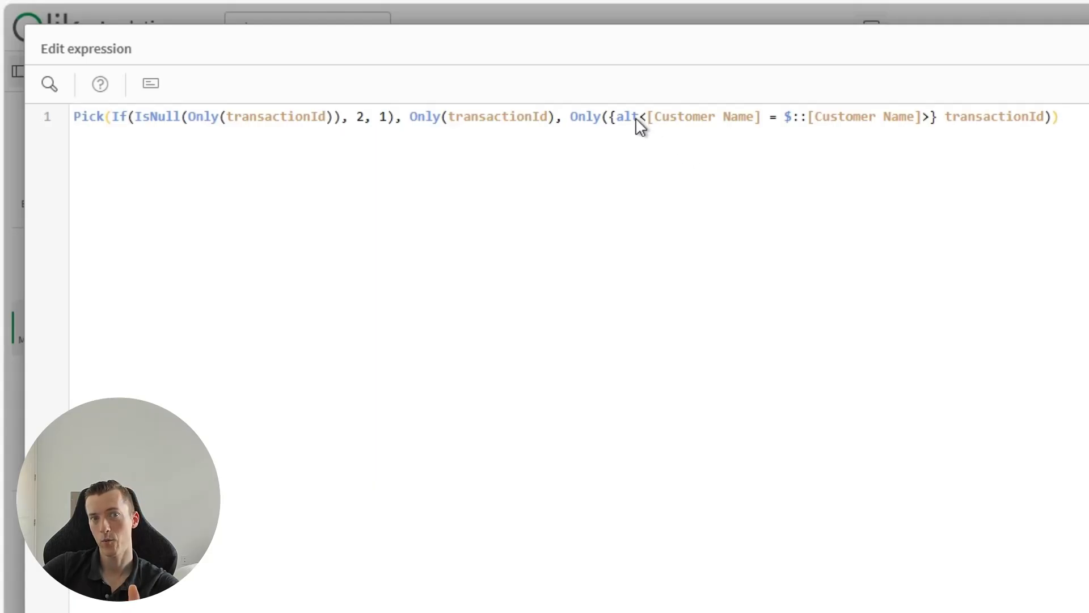
drag(637, 118, 934, 119)
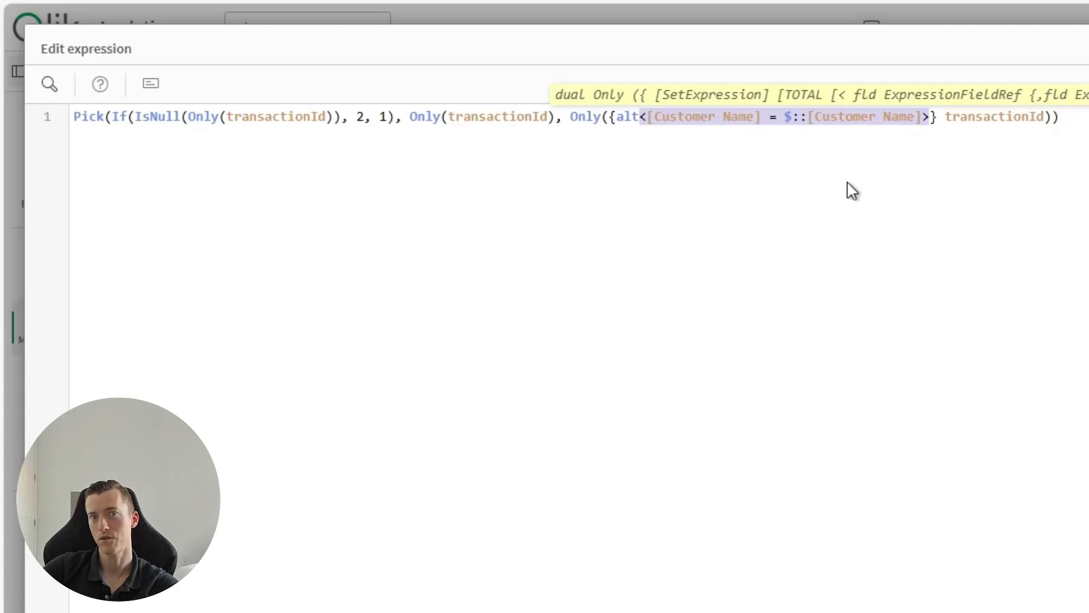
click(782, 121)
key(shift+End)
click(783, 121)
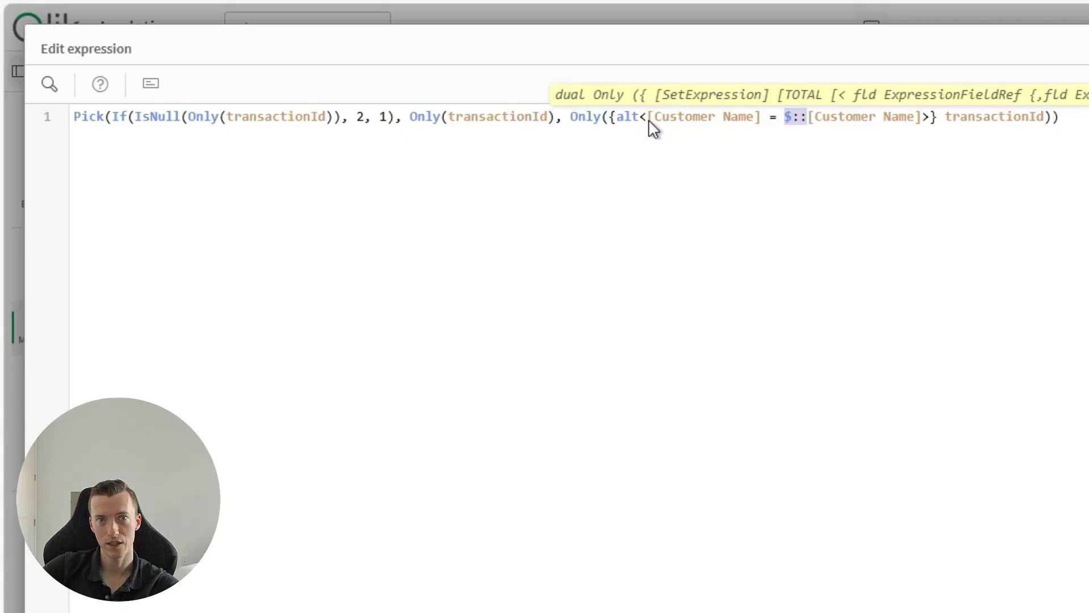
drag(649, 119, 927, 118)
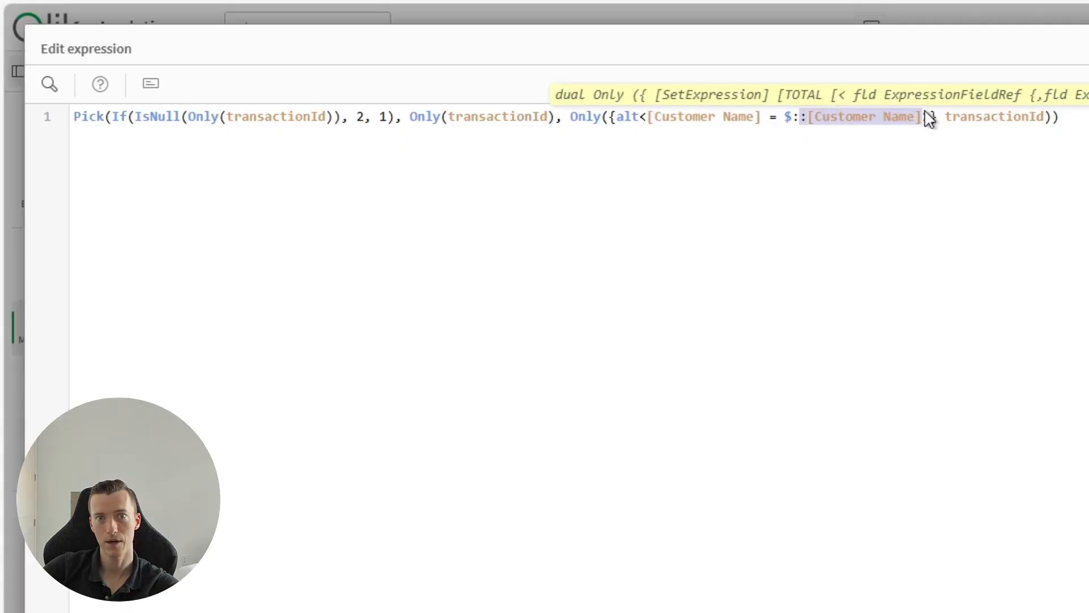
drag(786, 116, 810, 117)
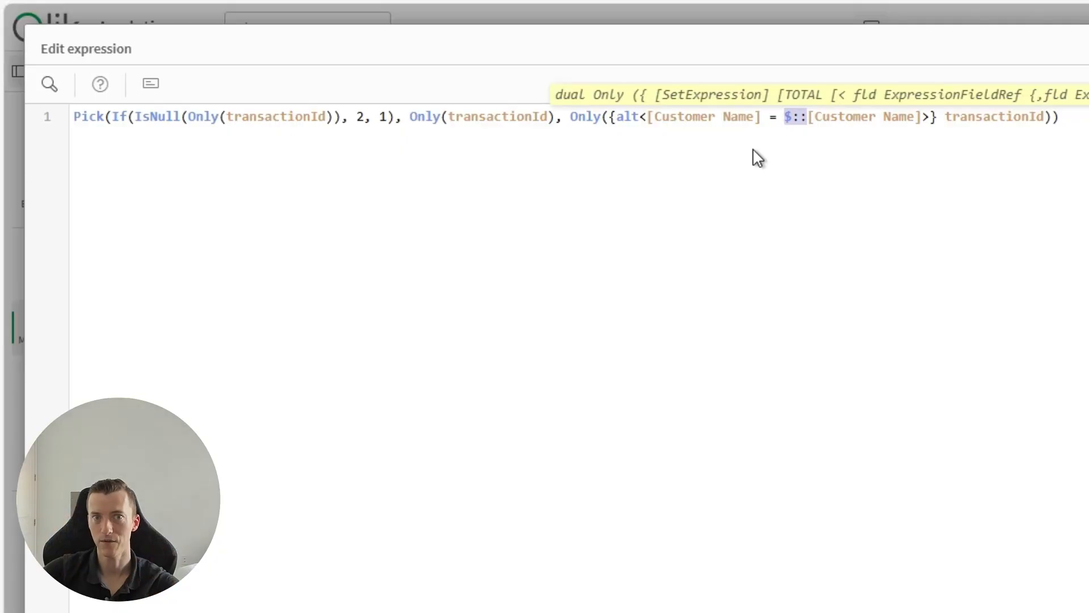
click(807, 113)
drag(780, 114, 793, 114)
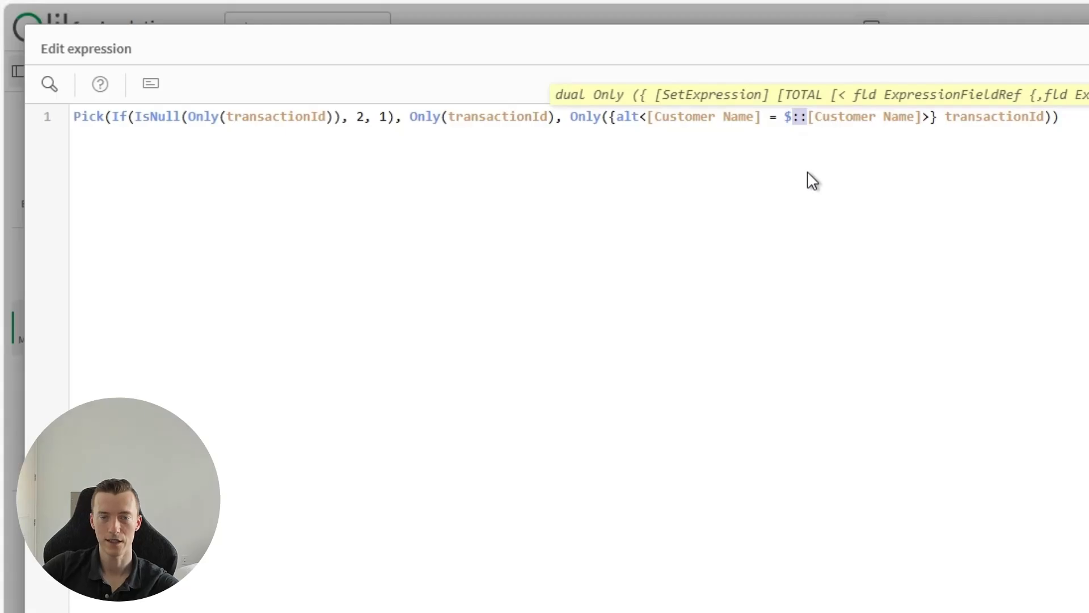
click(1060, 116)
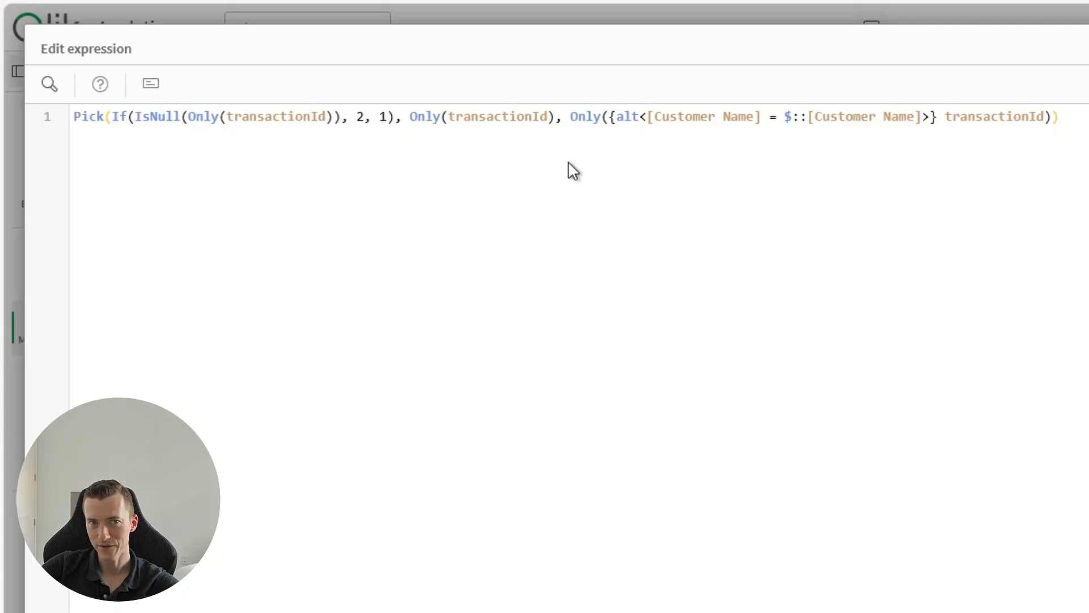
- Examine how the Pick function's If(IsNull(Only(transactionId)), 2, 1) condition chooses between the two Only() branches
drag(401, 118, 114, 119)
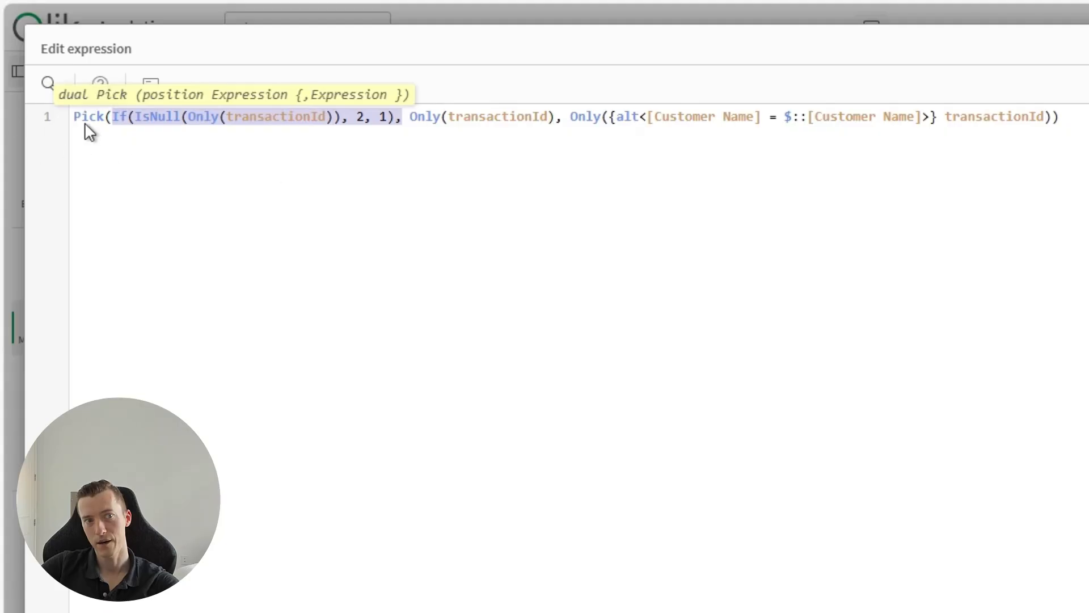
double_click(88, 117)
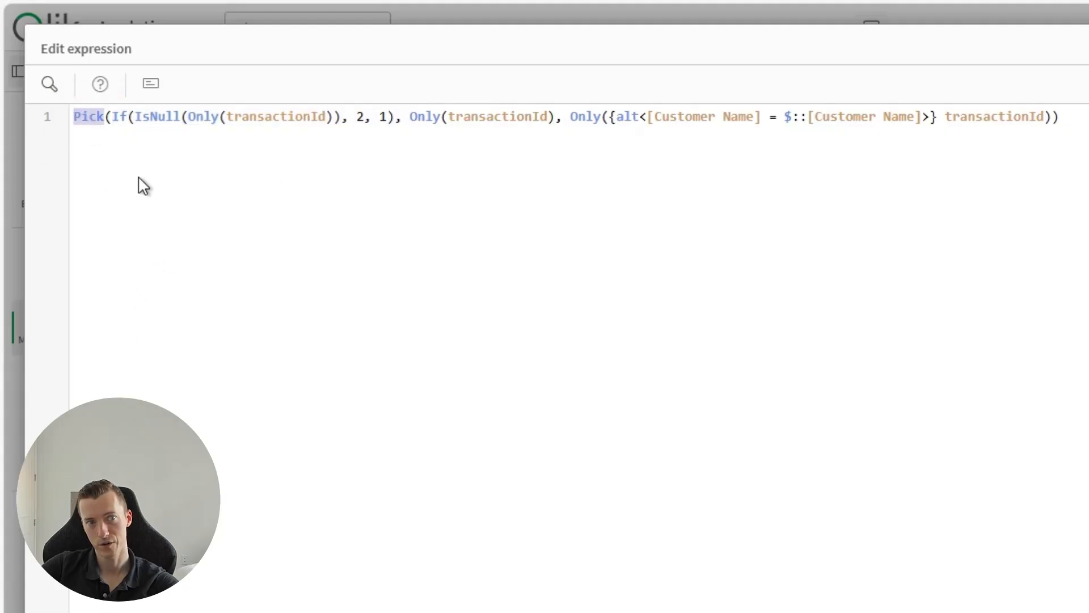
drag(112, 117, 397, 127)
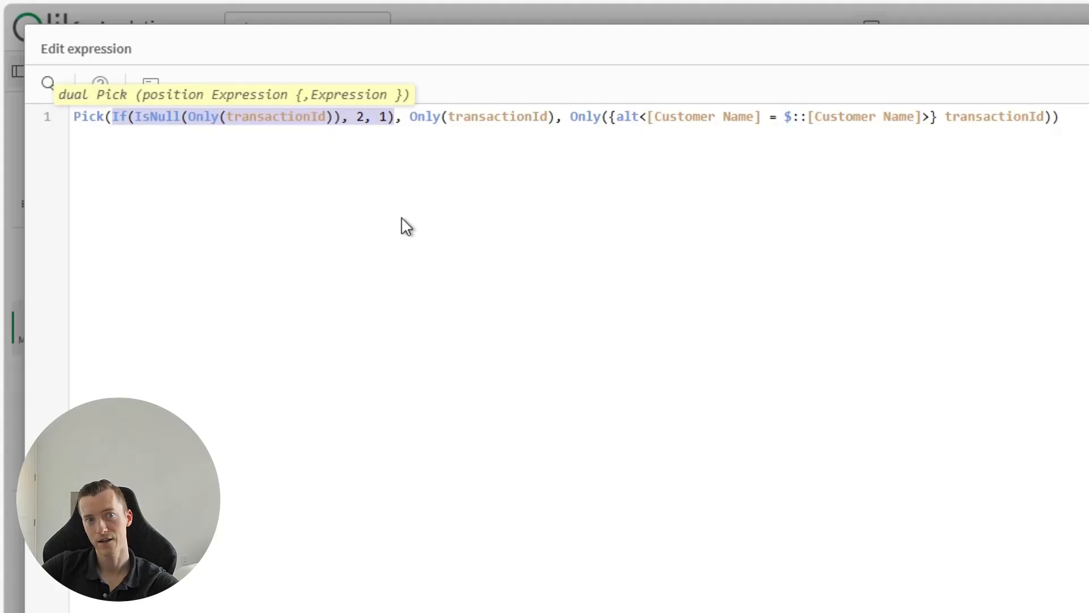
double_click(360, 121)
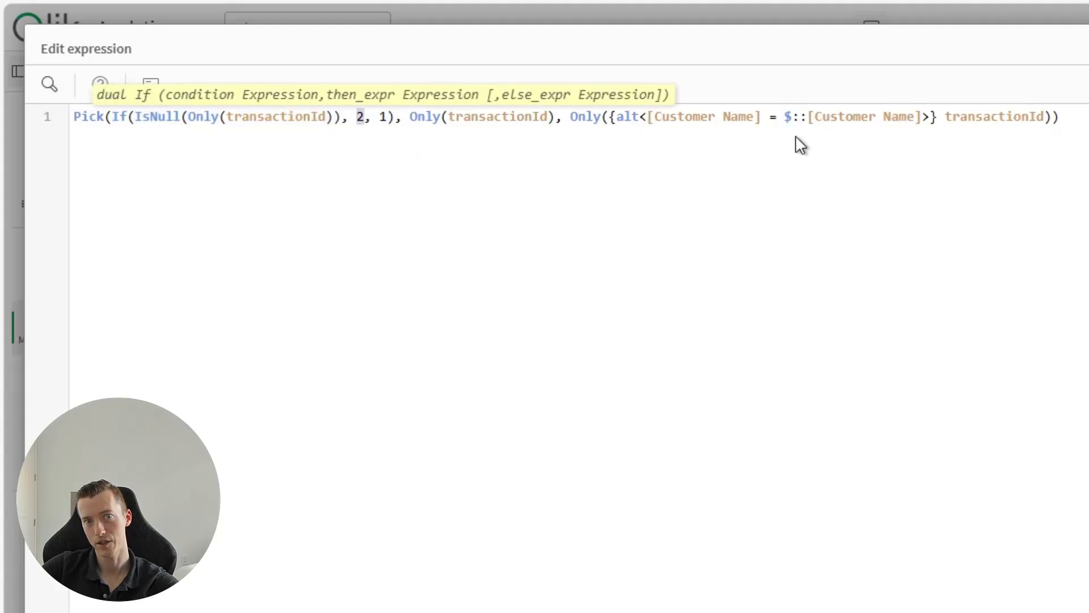
double_click(383, 120)
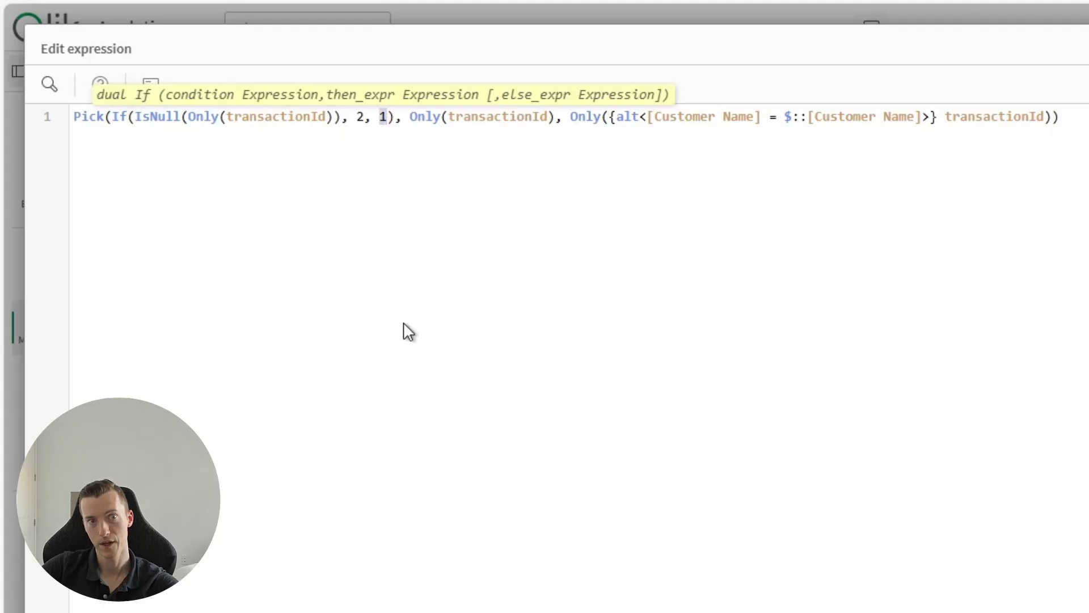
double_click(123, 119)
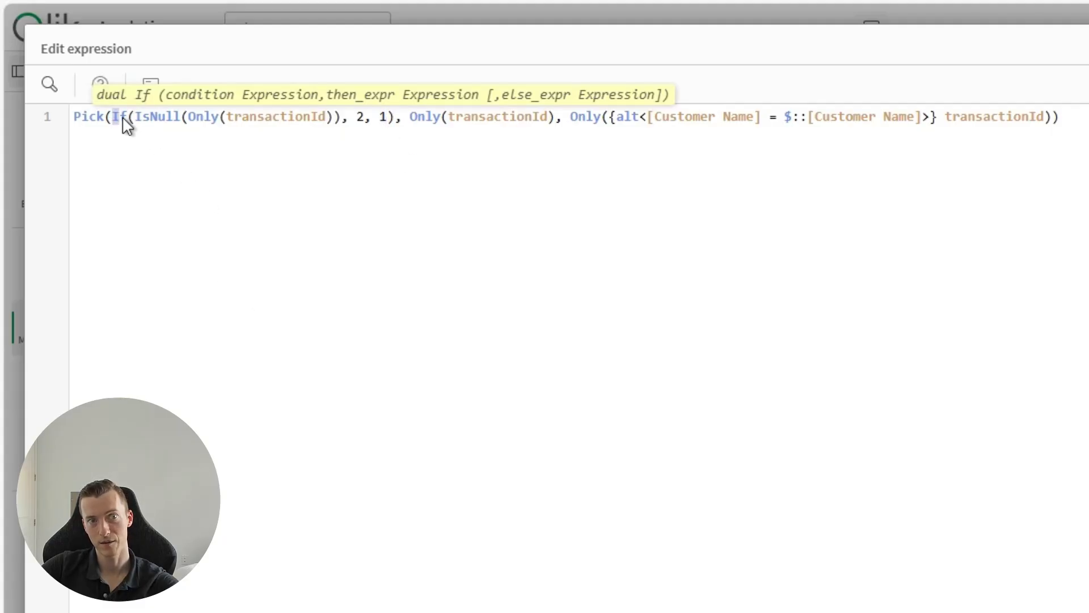
drag(169, 122, 135, 122)
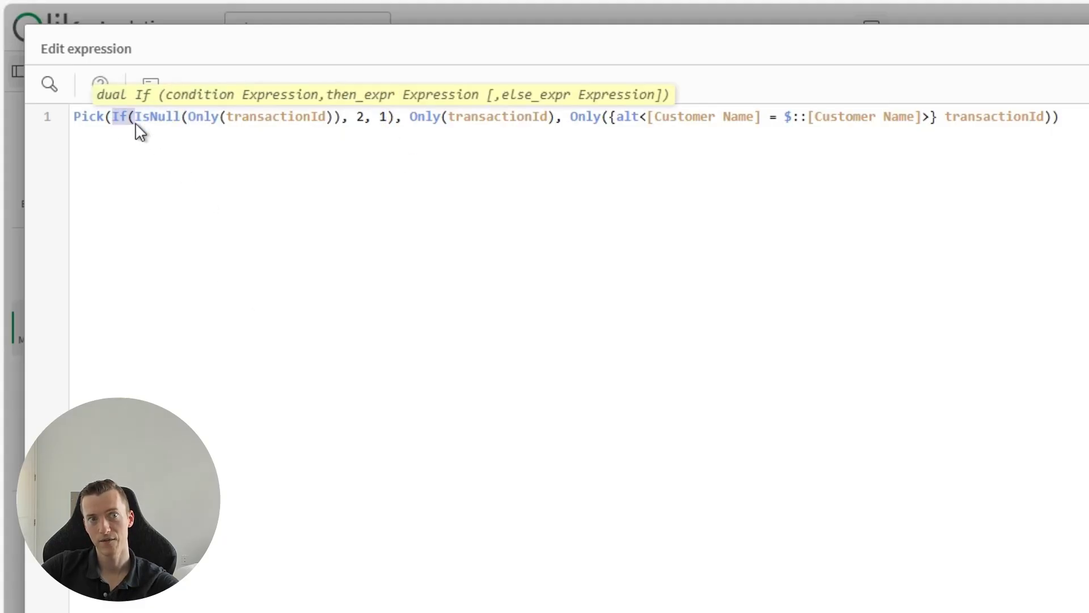
double_click(170, 121)
click(221, 121)
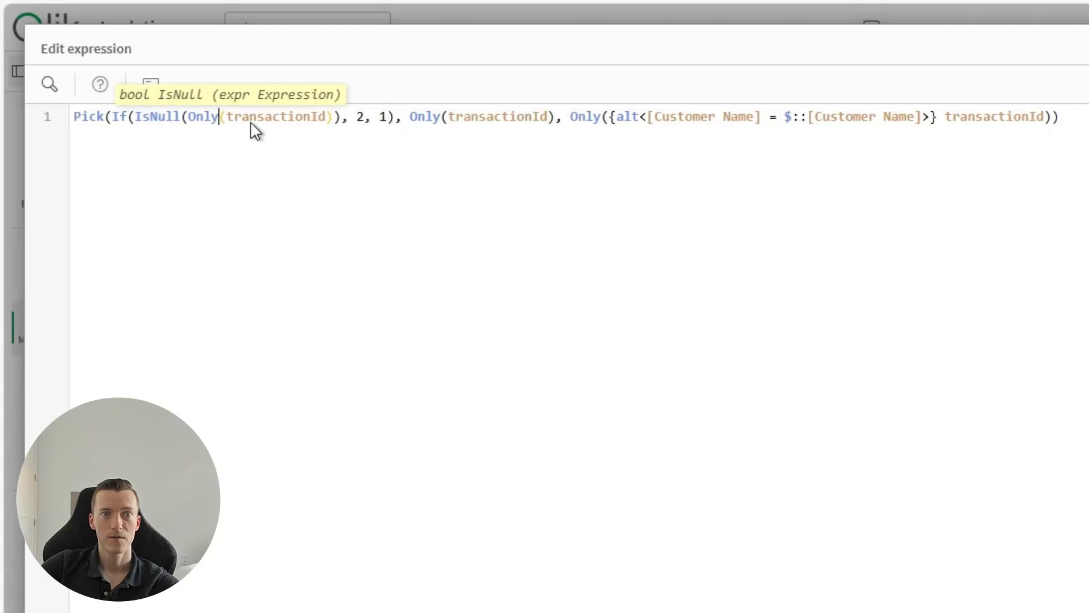
drag(330, 121, 187, 122)
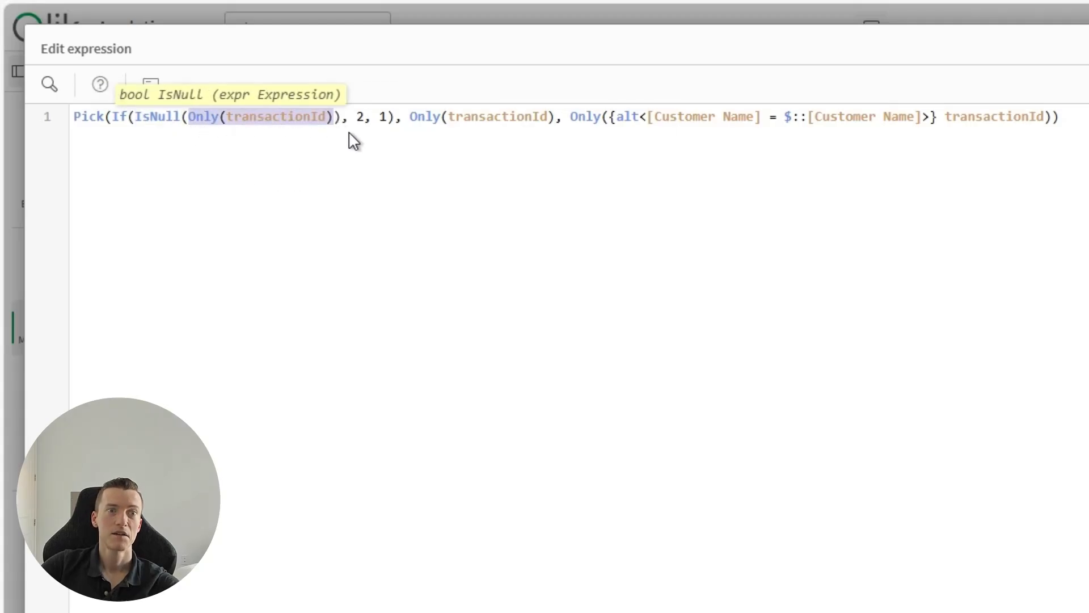
drag(350, 121, 388, 121)
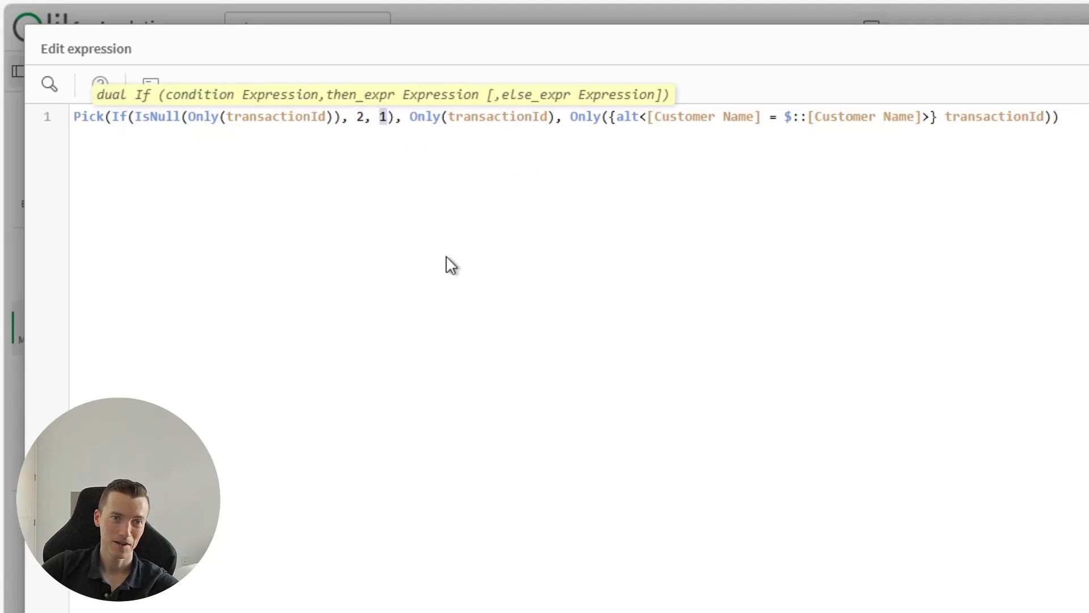
- Copy the Transaction ID column's entire expression
click(328, 252)
key(ctrl+a)
key(ctrl+c)
key(ctrl+s)
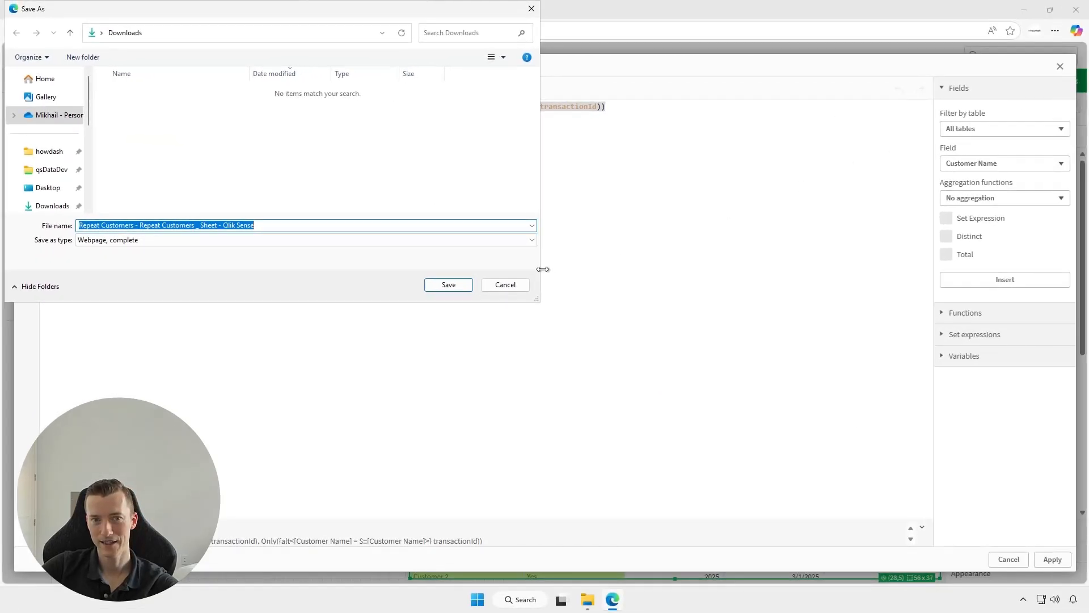
click(483, 282)
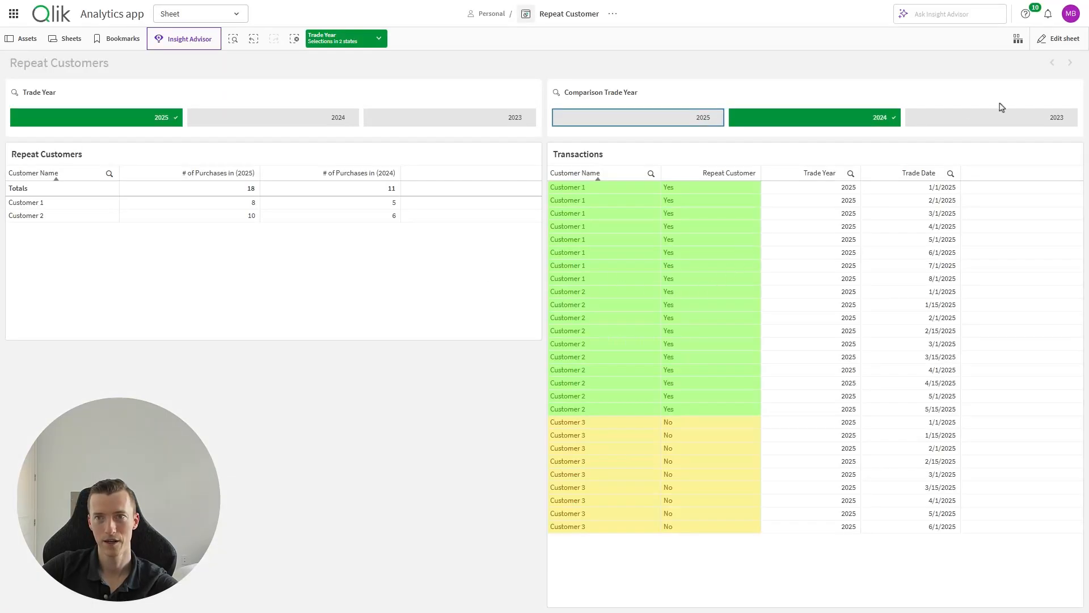
- In the new app's Transactions table, add a measure column using the copied expression Pick(If(IsNull(Only(transactionId)), 2, 1), Only(transactionId), Only({alt<[Customer Name] = $::[Customer Name]>} transactionId))
click(1065, 38)
click(915, 162)
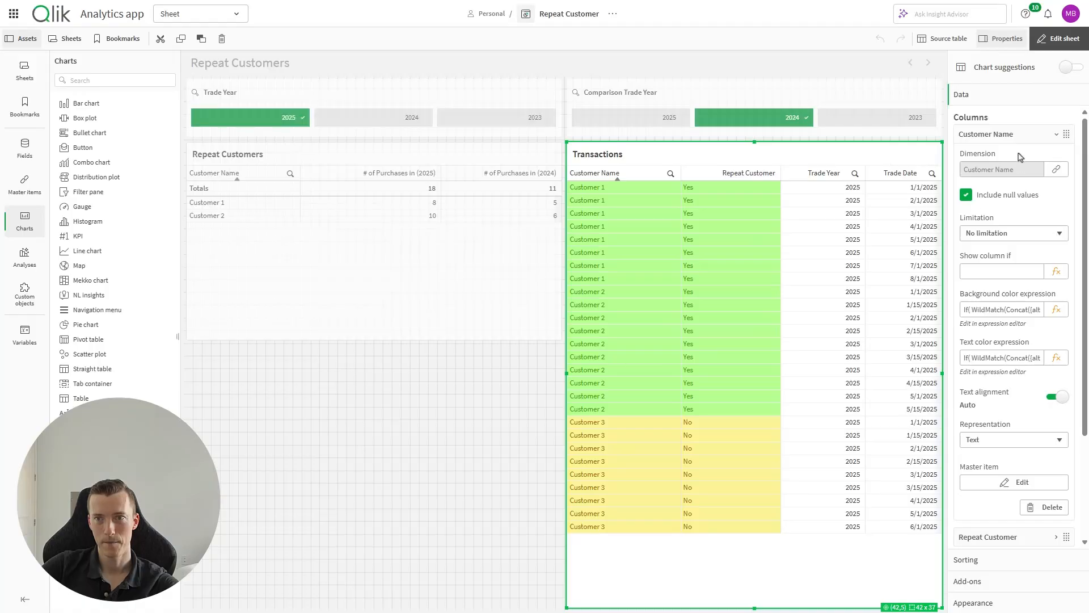
click(1017, 238)
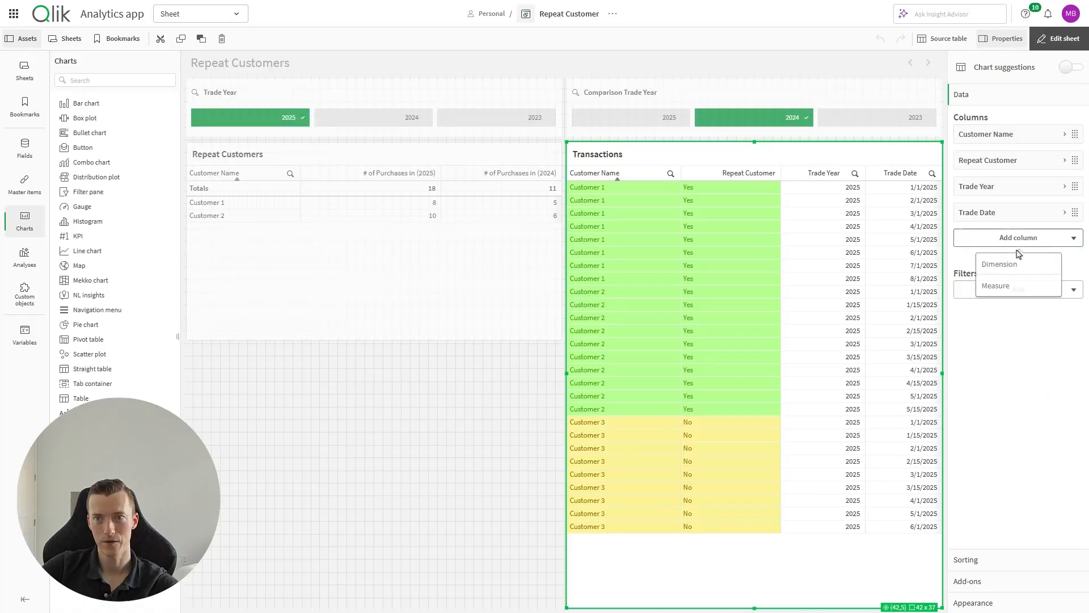
click(1001, 284)
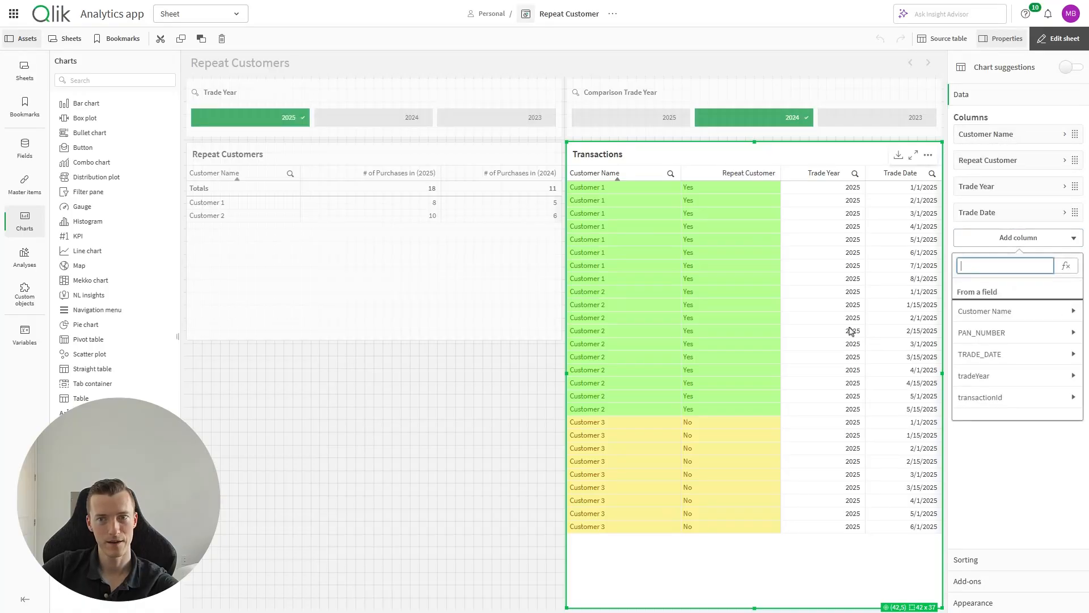
click(1066, 266)
key(ctrl+v)
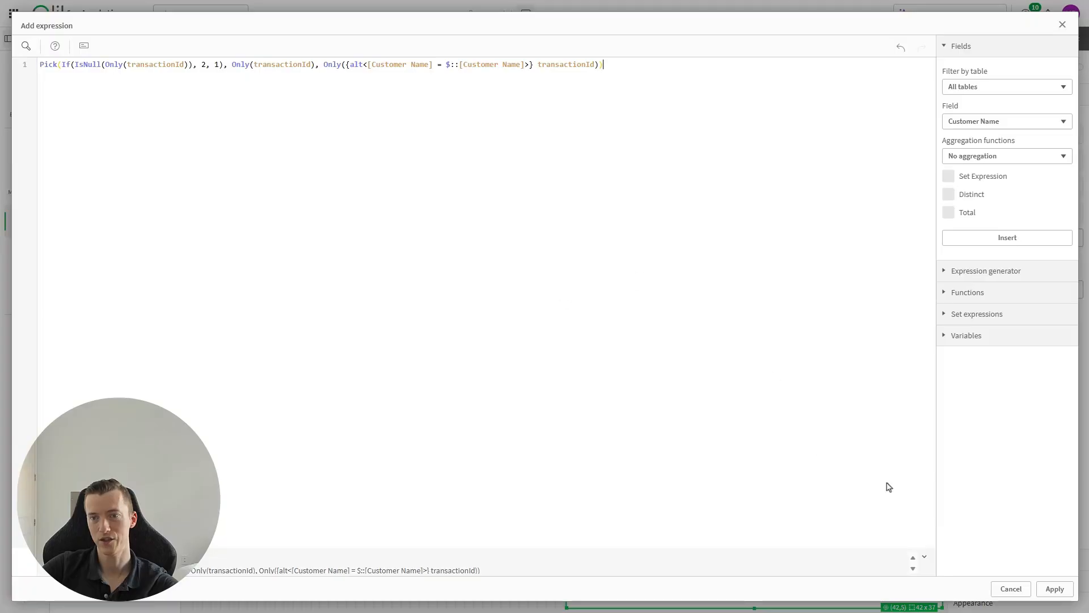
click(1054, 590)
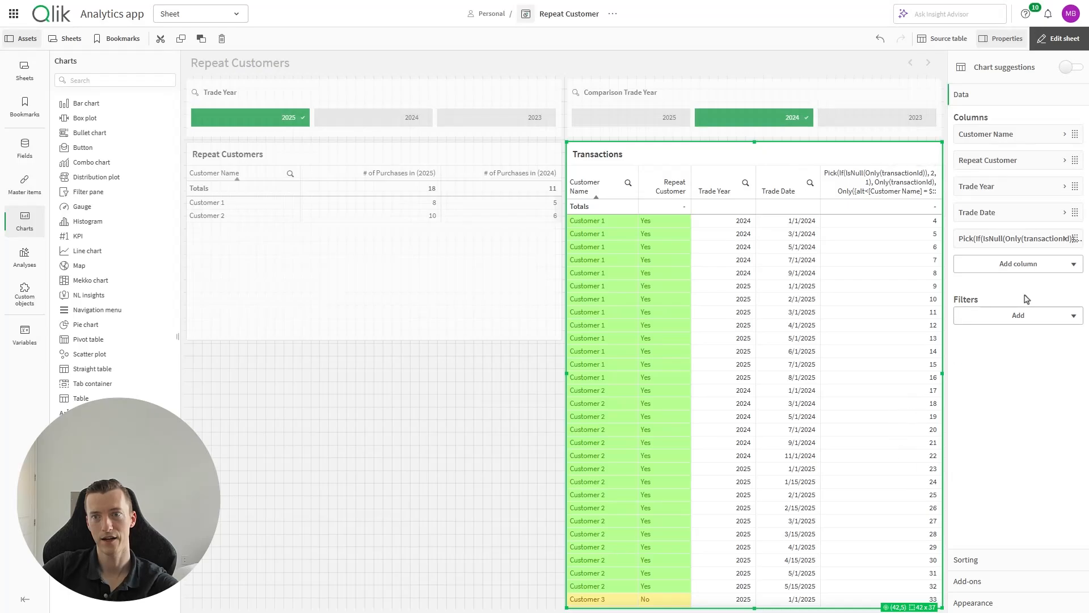
- Label the new Pick measure column "Transaction ID"
click(1030, 239)
click(1012, 328)
text(Transaction ID)
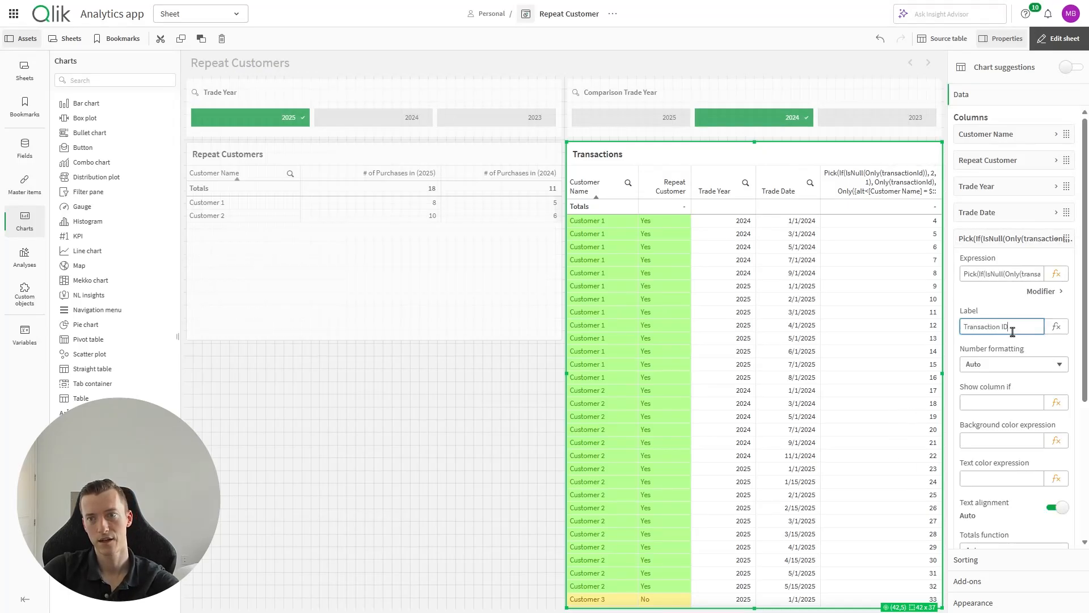
key(Return)
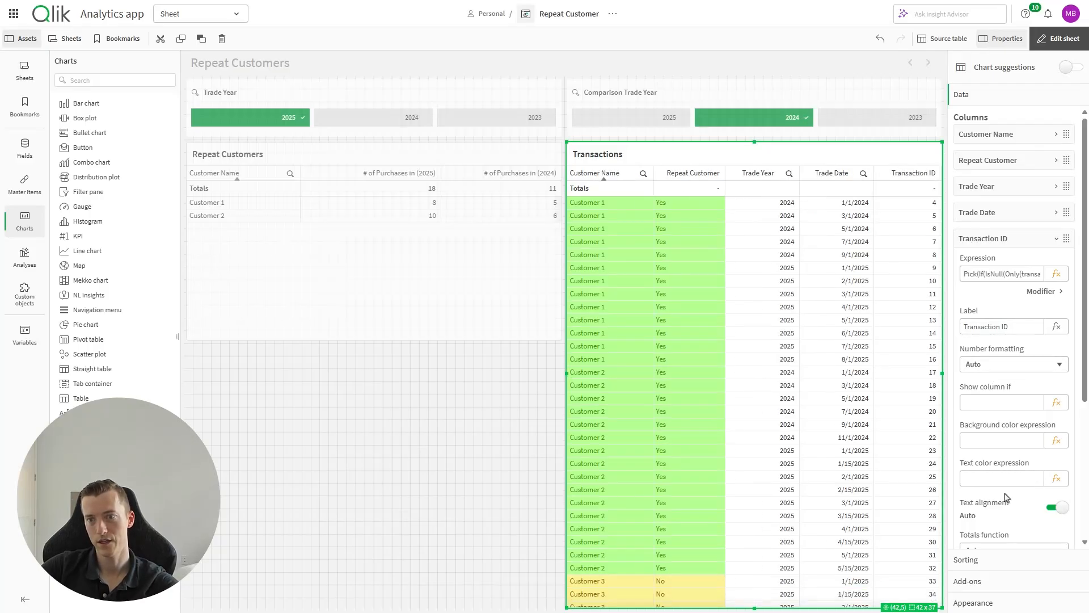
- Set the Transaction ID column's totals function to None and leave sheet editing
scroll(1008, 497, down, 3)
click(994, 415)
click(995, 434)
click(995, 419)
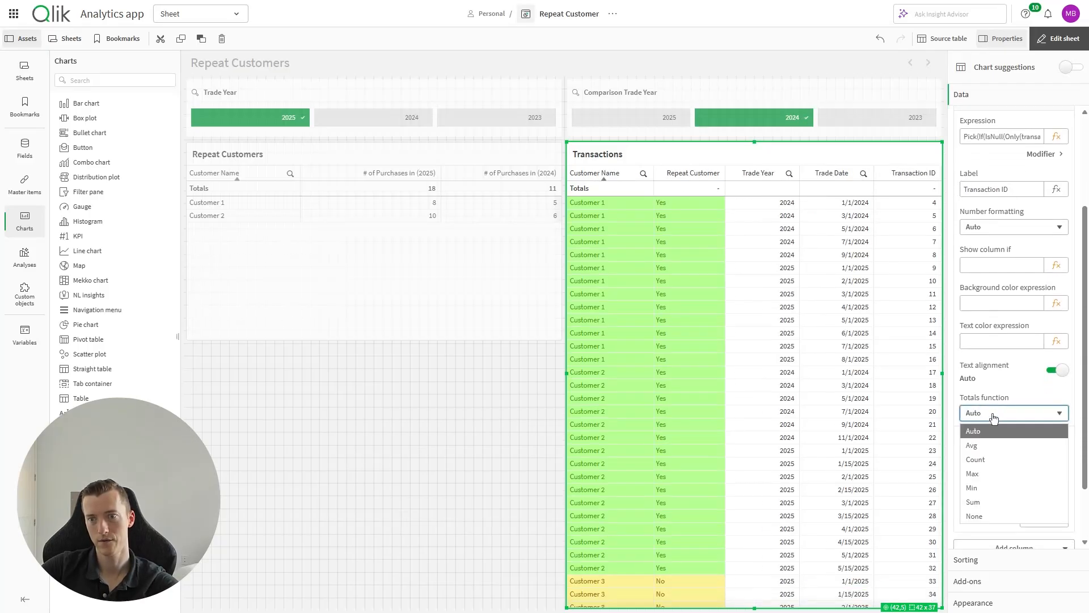
click(1000, 516)
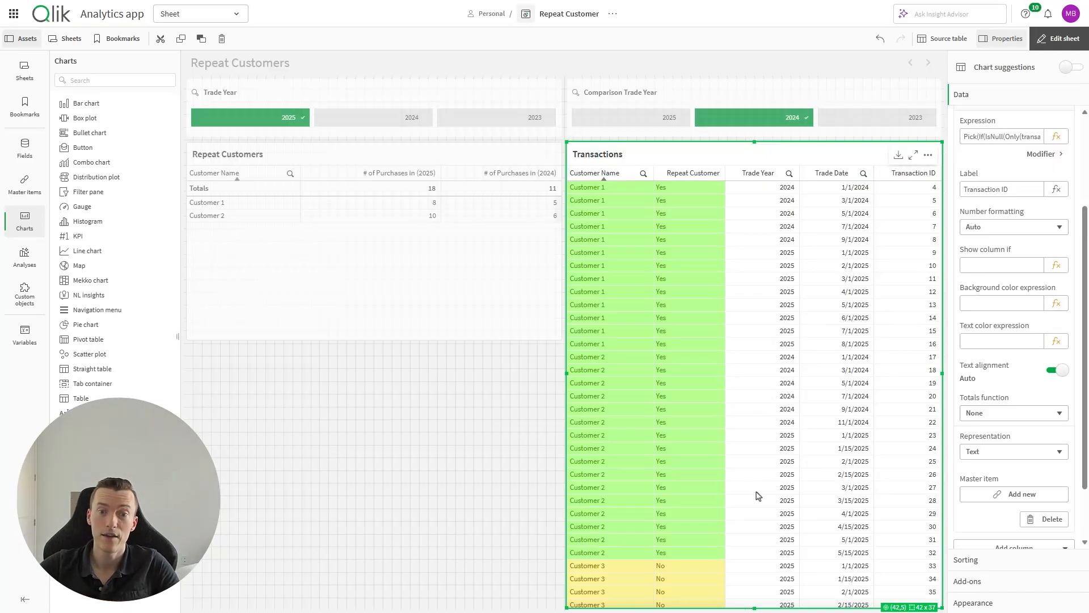
click(1059, 38)
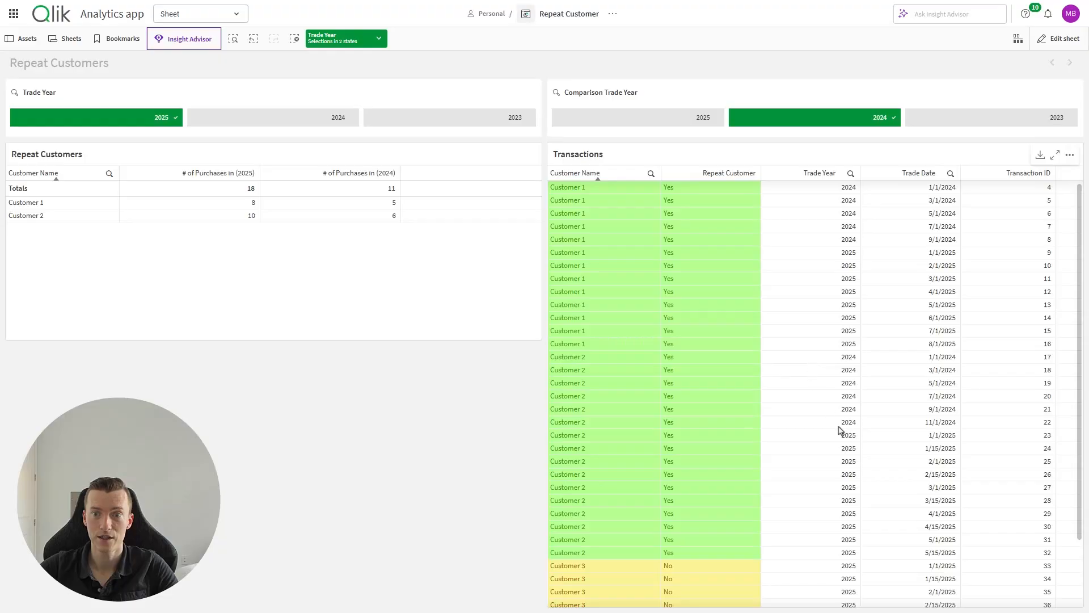
- Check the Transactions table filtered to Customer 3 and to Customer 1, clearing each customer selection
scroll(845, 410, down, 2)
scroll(769, 453, up, 1)
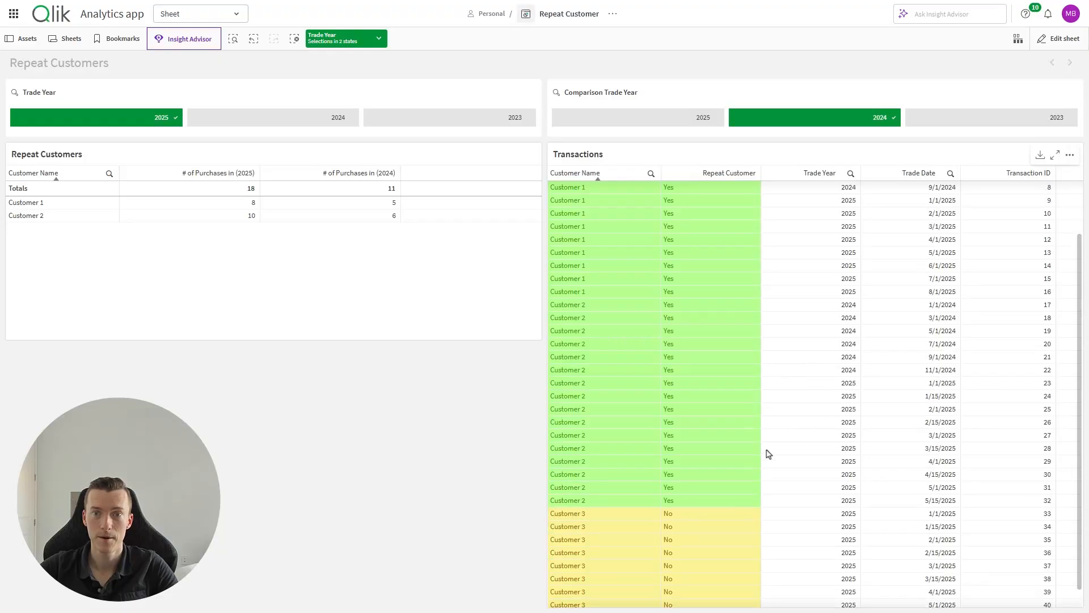
click(601, 539)
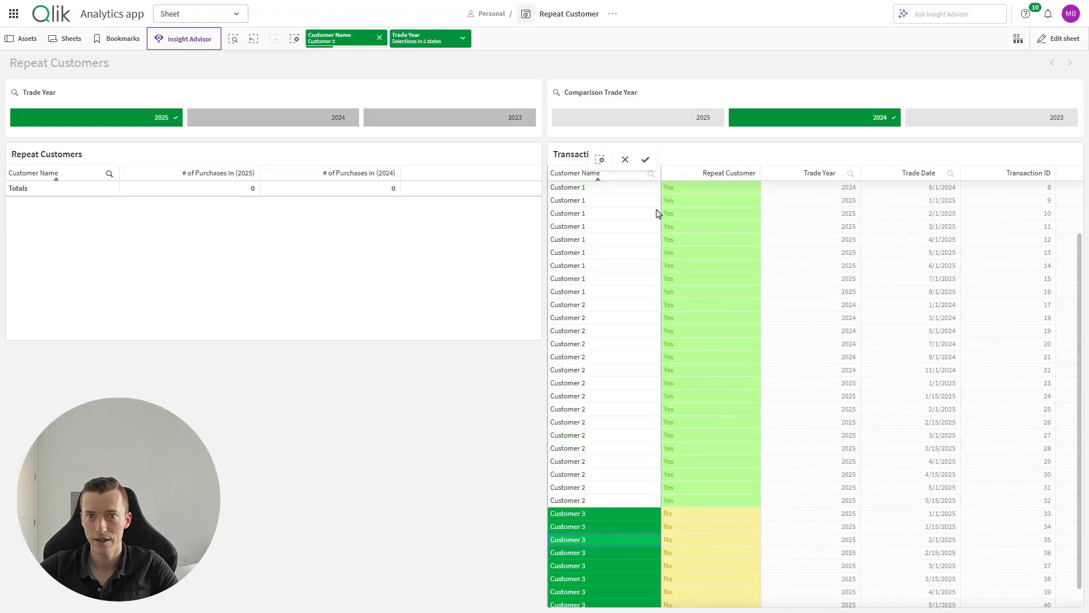
click(646, 157)
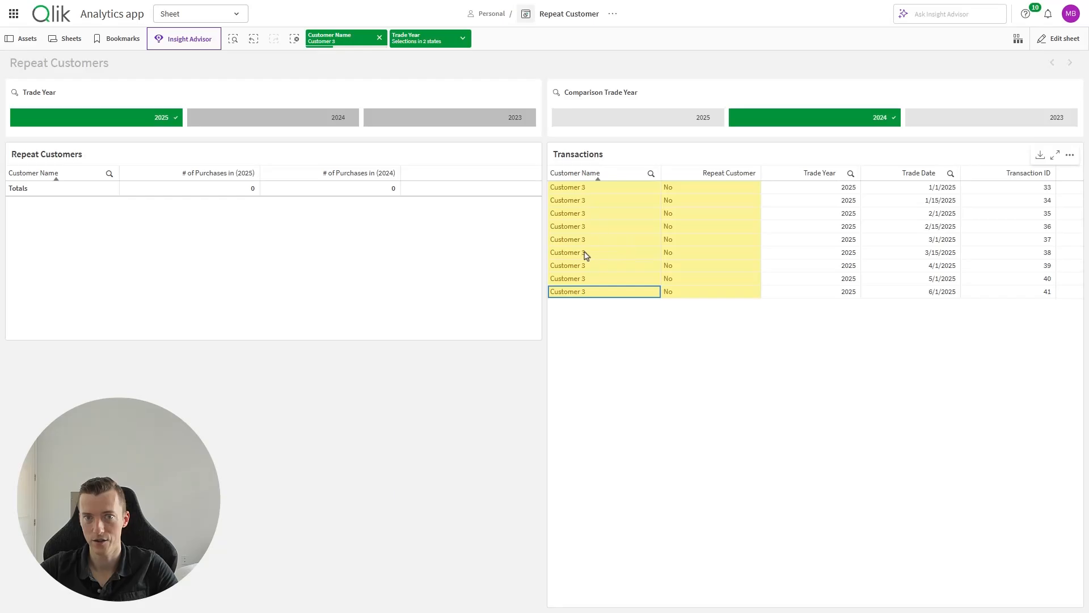
click(380, 38)
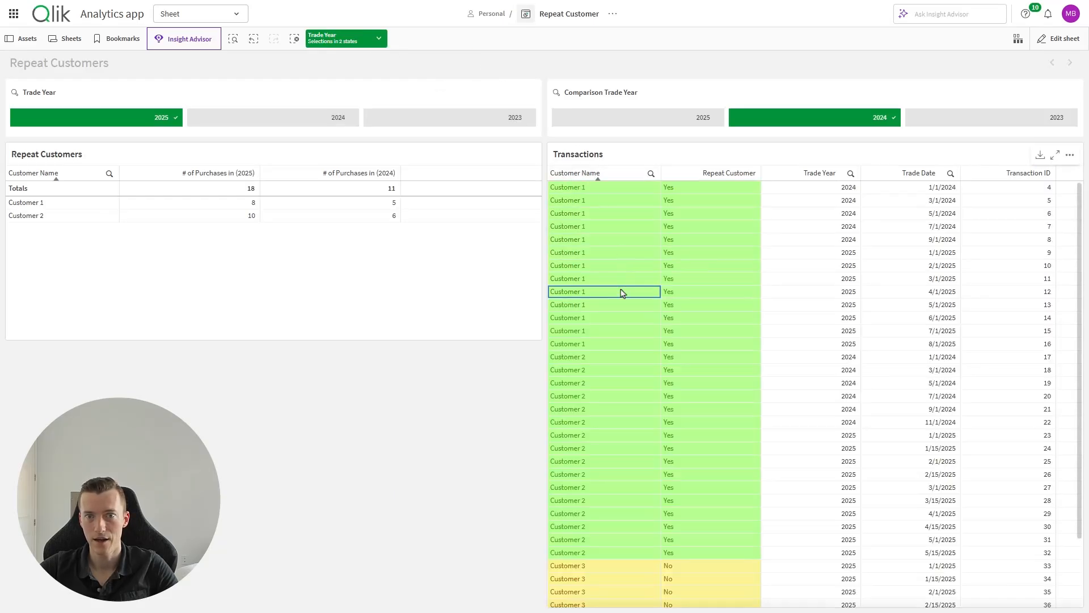
click(588, 220)
click(646, 160)
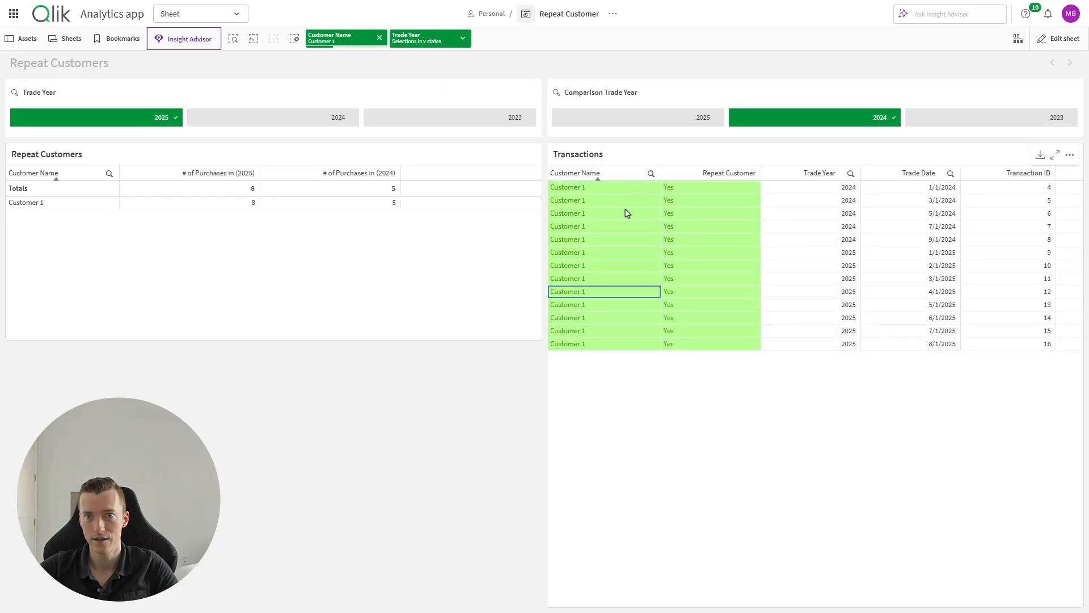
click(379, 38)
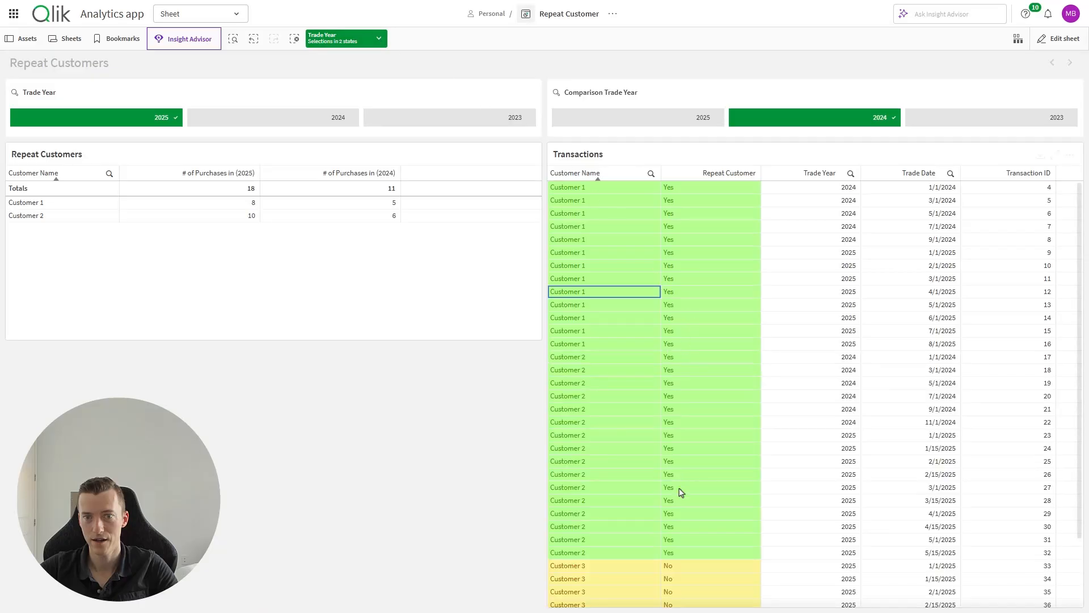
- Filter the sheet to Customer 3 once more to inspect its transactions, and clear the customer selection
scroll(677, 494, down, 2)
click(639, 523)
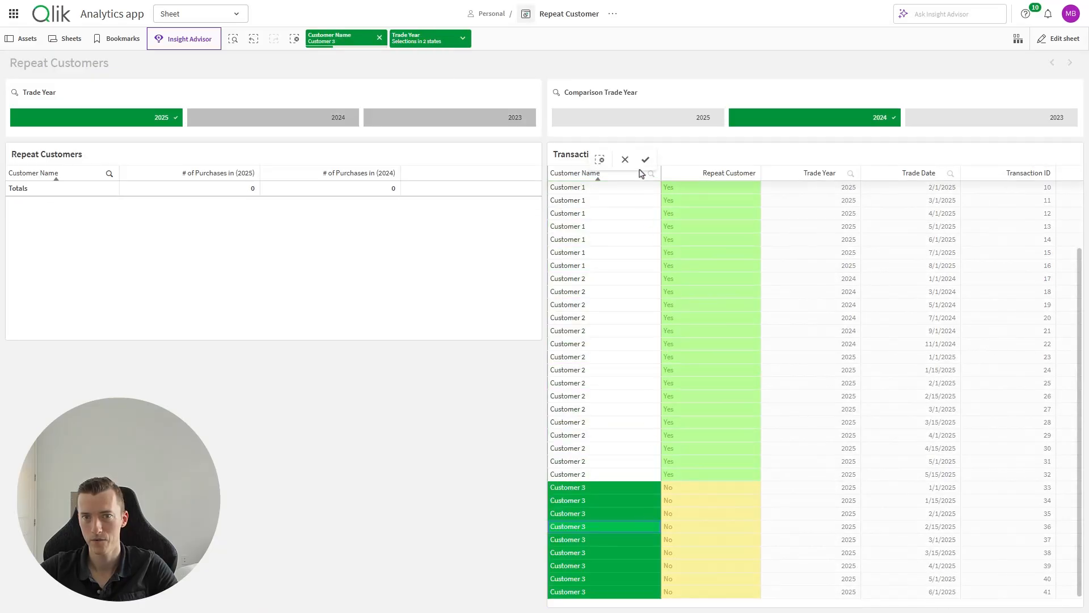
click(645, 159)
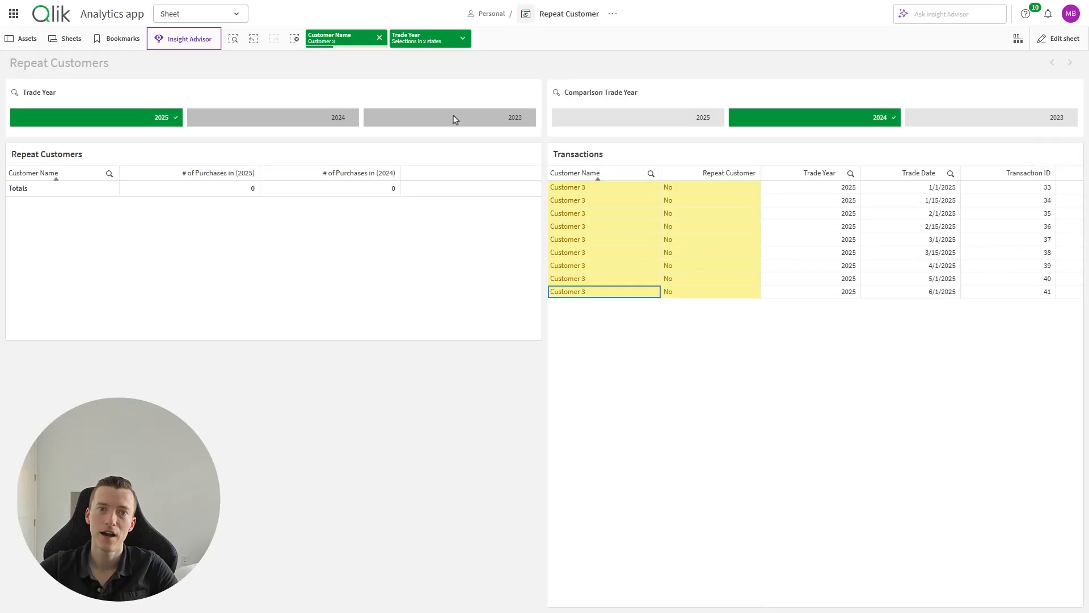
click(379, 37)
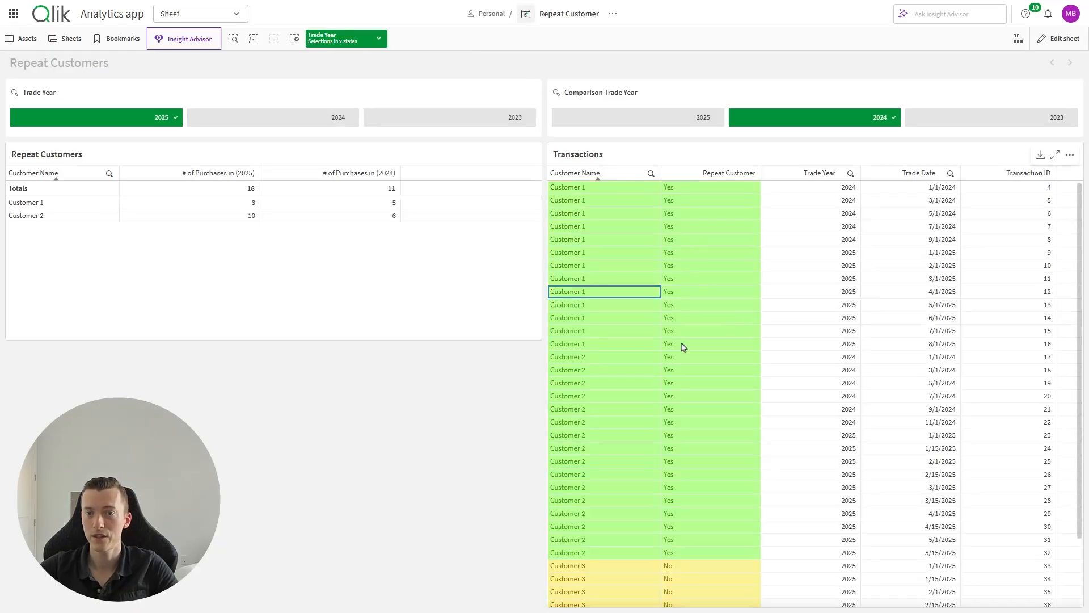
- Switch the Comparison Trade Year to 2023 to check both tables, and return it to 2024
scroll(684, 397, down, 2)
scroll(699, 391, up, 2)
click(965, 115)
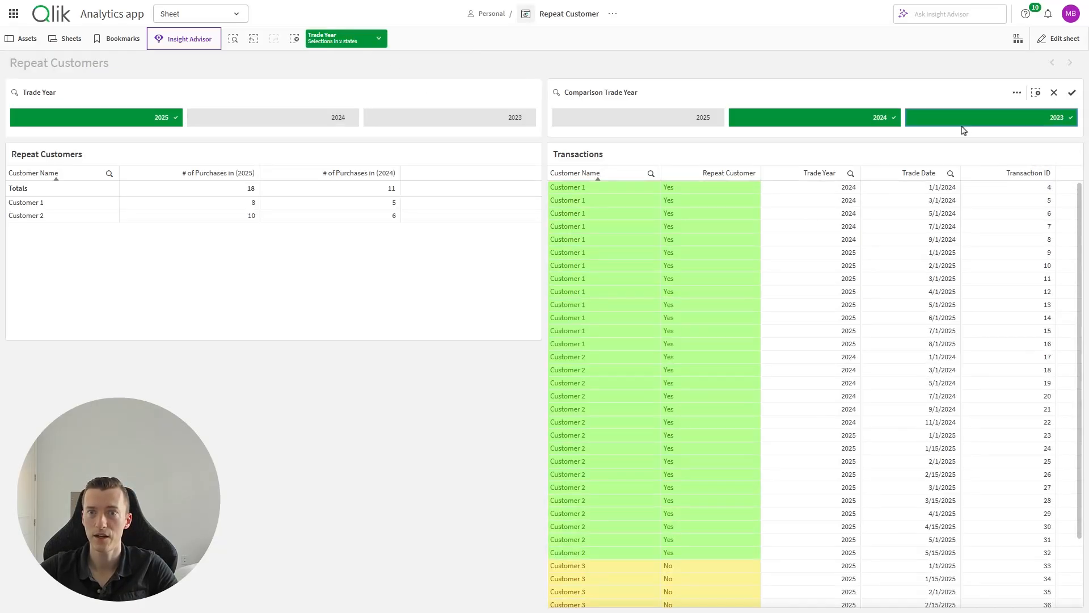
click(877, 115)
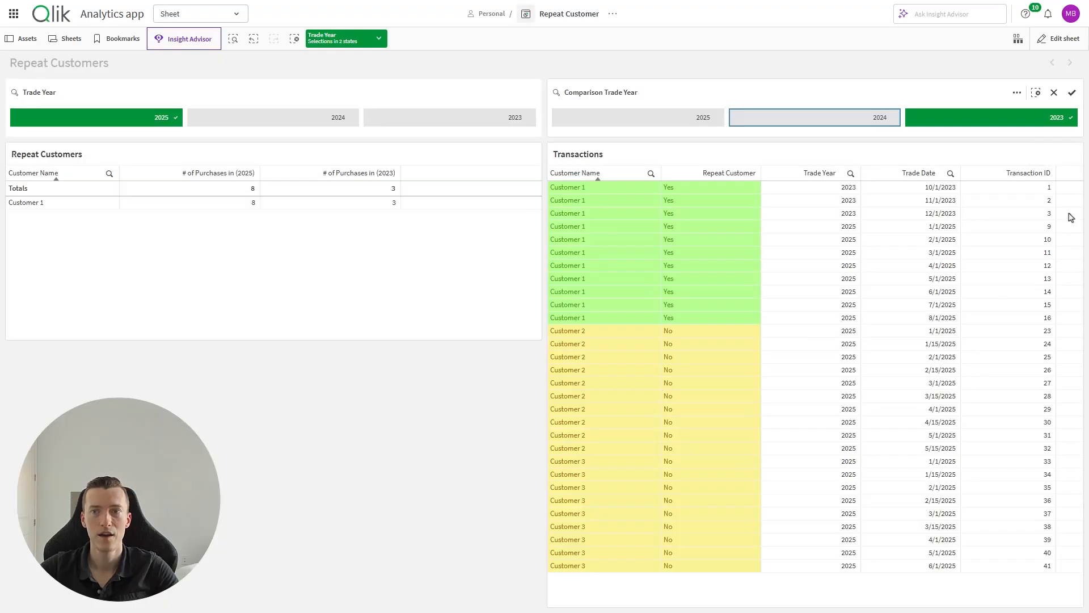
click(838, 126)
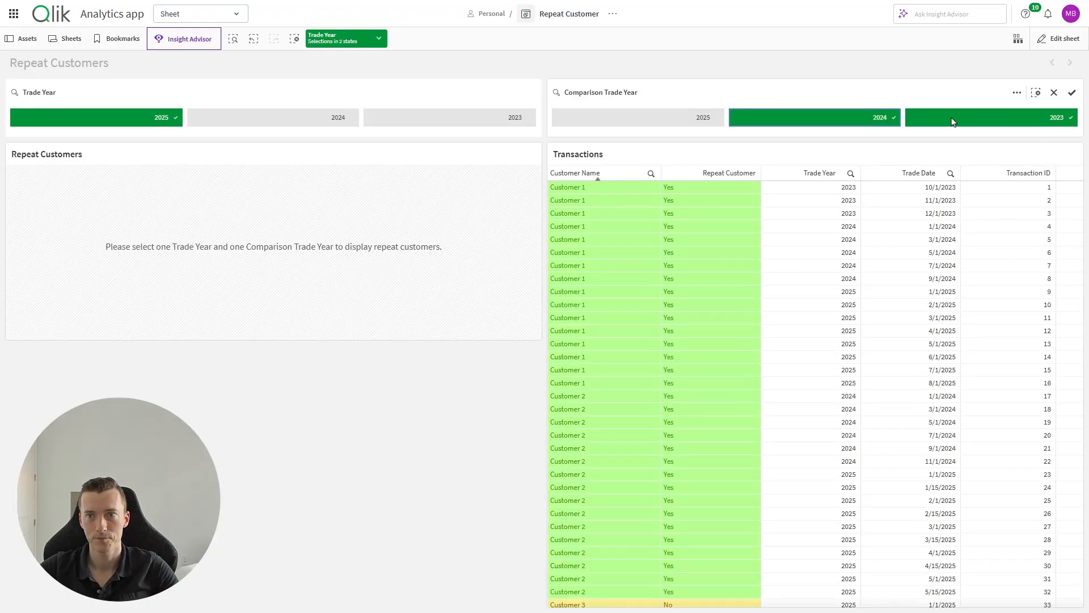
click(1071, 95)
- Copy the Repeat Customers table's calculation condition vCalculationCondition into the Transactions table's calculation condition
click(1057, 38)
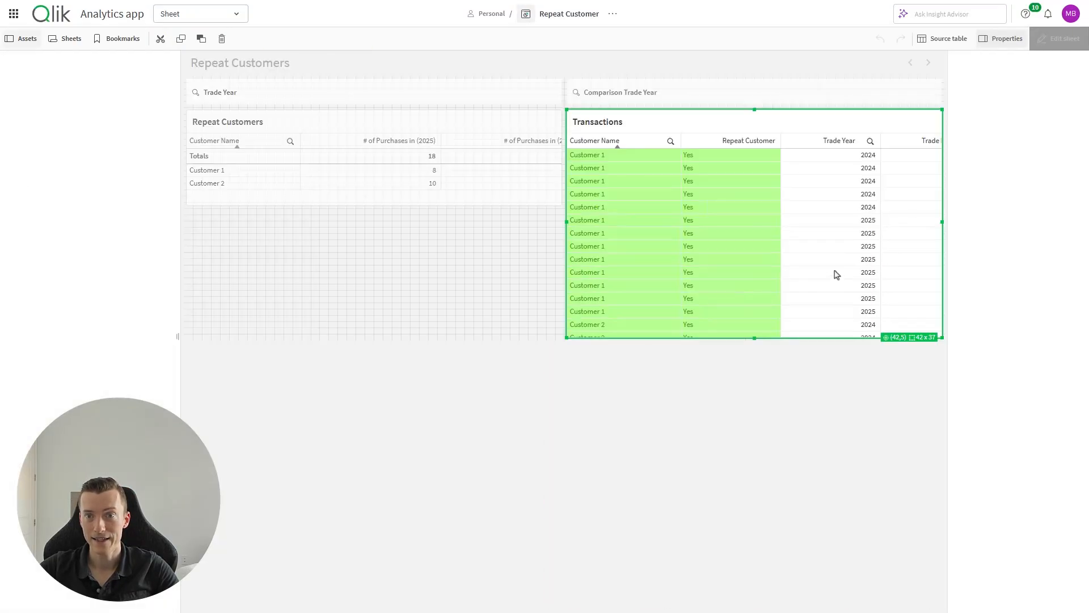
click(542, 269)
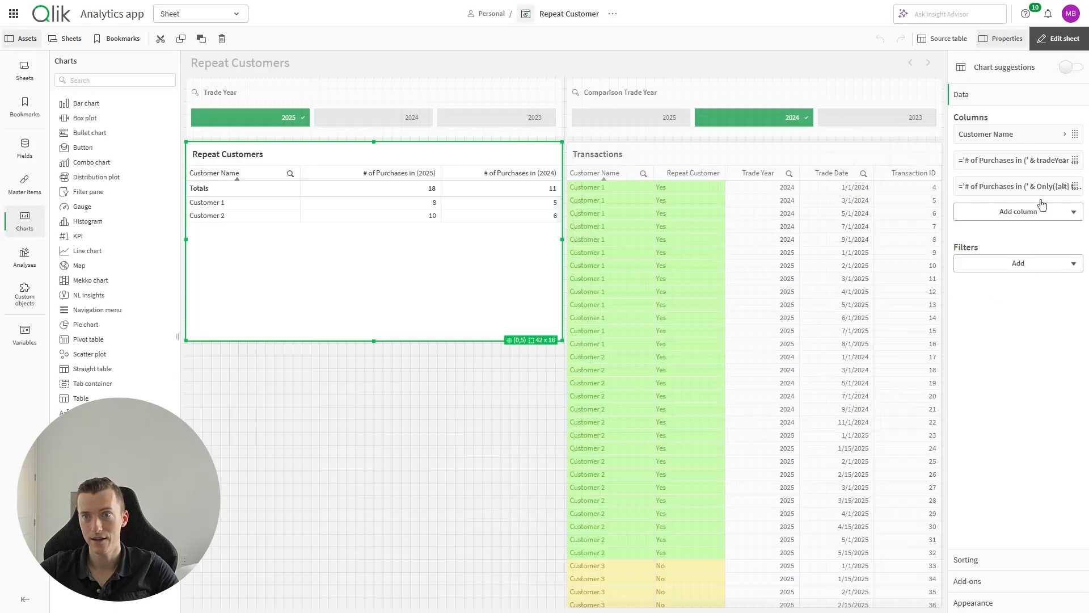
click(982, 581)
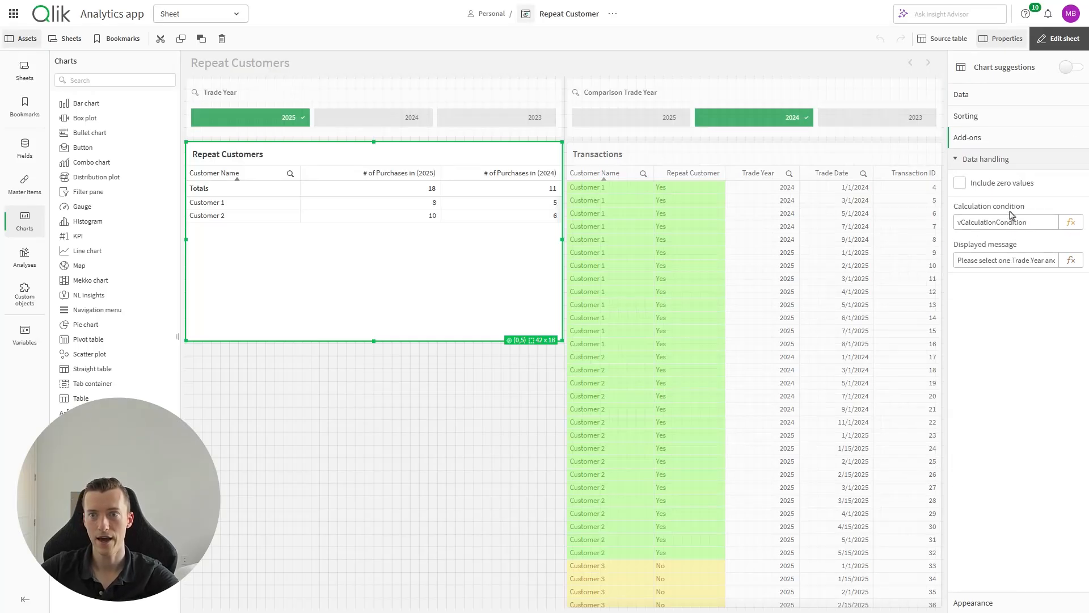
double_click(1029, 219)
key(ctrl+c)
click(788, 293)
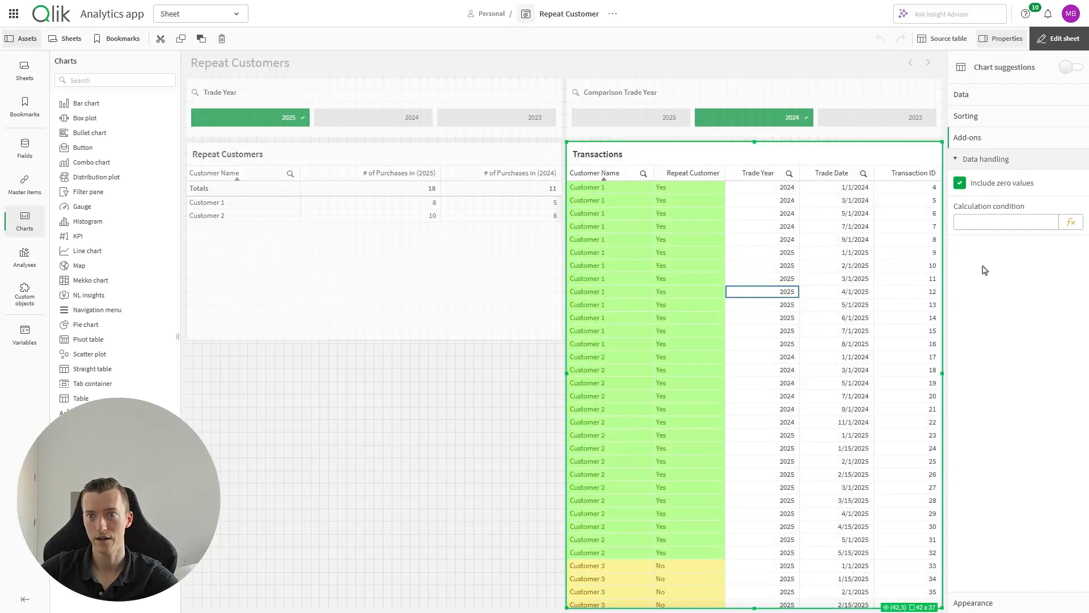
click(999, 222)
key(ctrl+v)
- Reuse the Repeat Customers table's message "Please select one Trade Year and one Comparison Trade Year to display repeat customers." as the Transactions table's displayed message
click(385, 281)
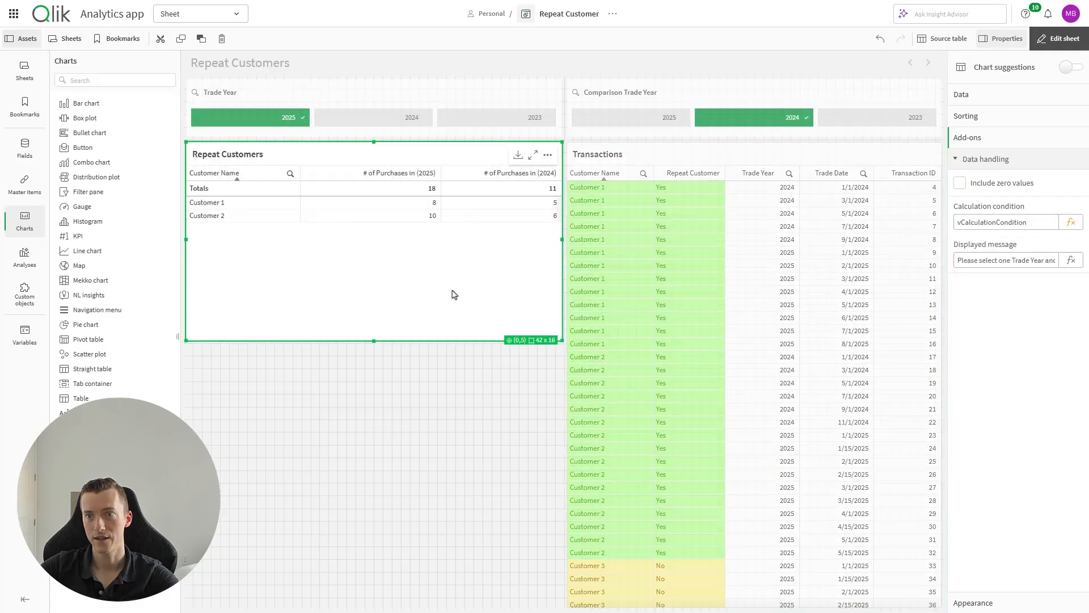
click(785, 309)
click(999, 263)
click(438, 300)
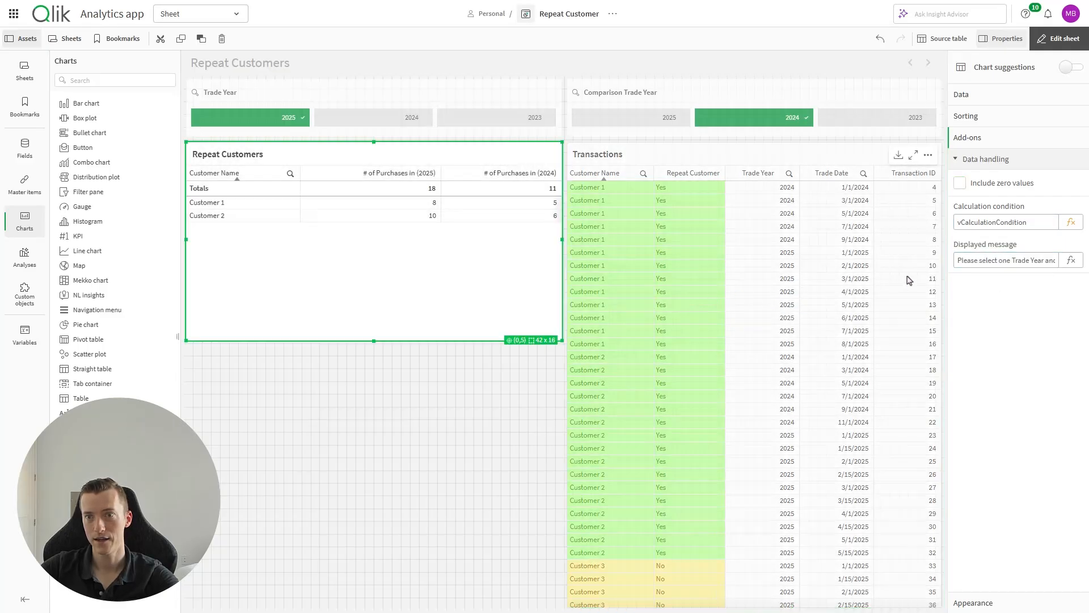
triple_click(959, 262)
click(910, 292)
click(1019, 261)
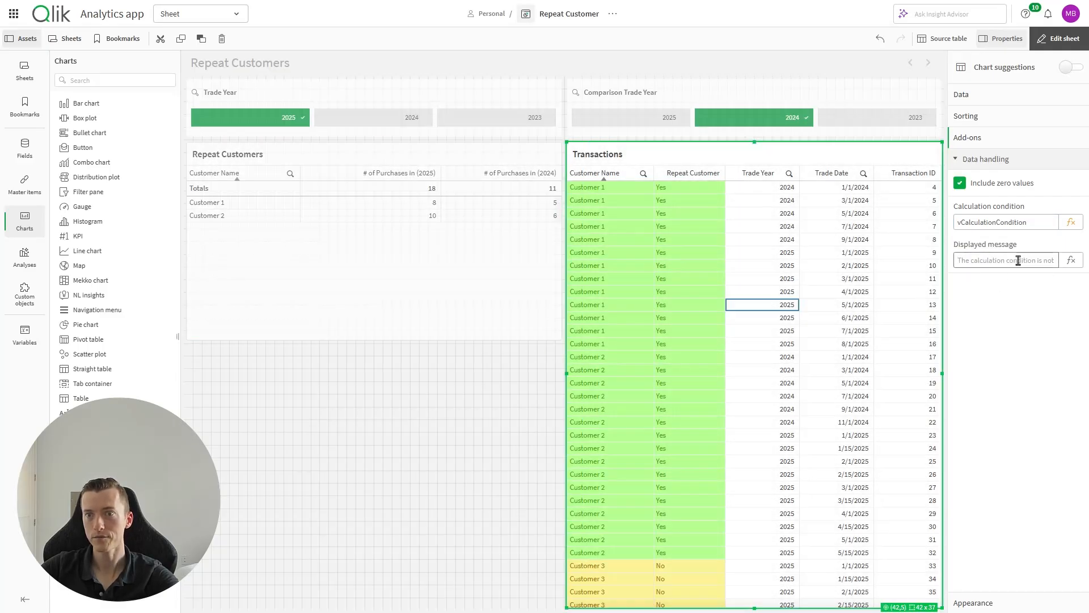
key(ctrl+v)
key(Return)
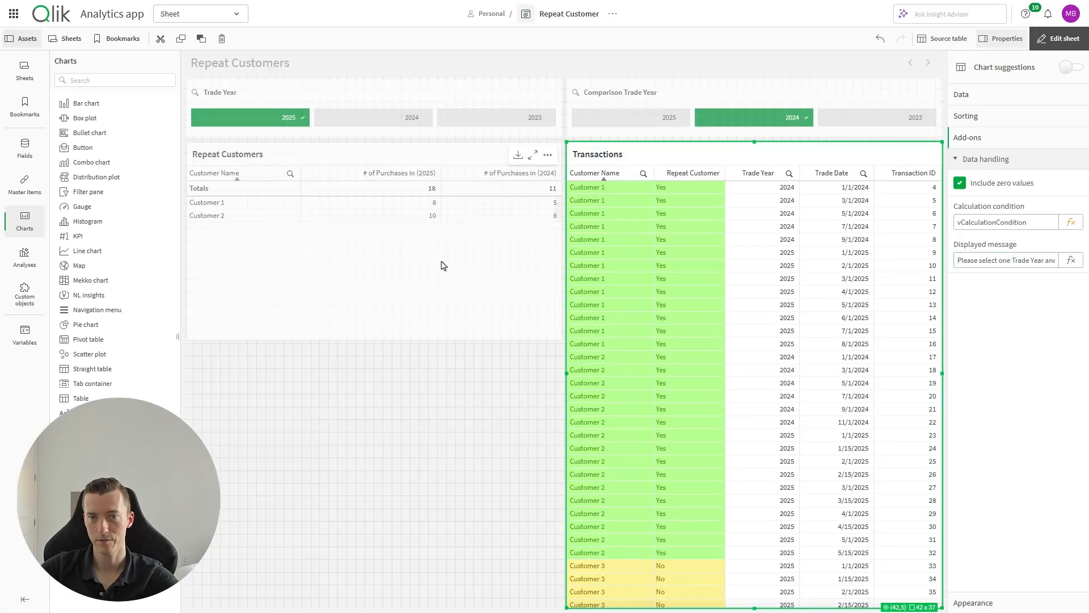
- Test the calculation condition outside edit mode by clearing all selections and selecting Trade Year 2025 and Comparison Trade Year 2024
click(1060, 39)
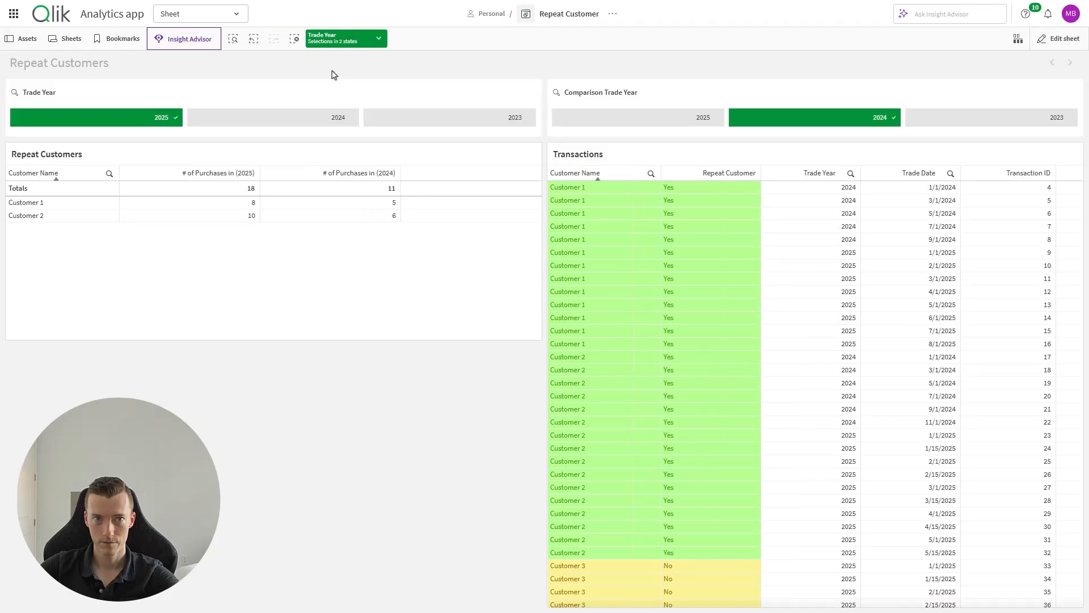
click(296, 40)
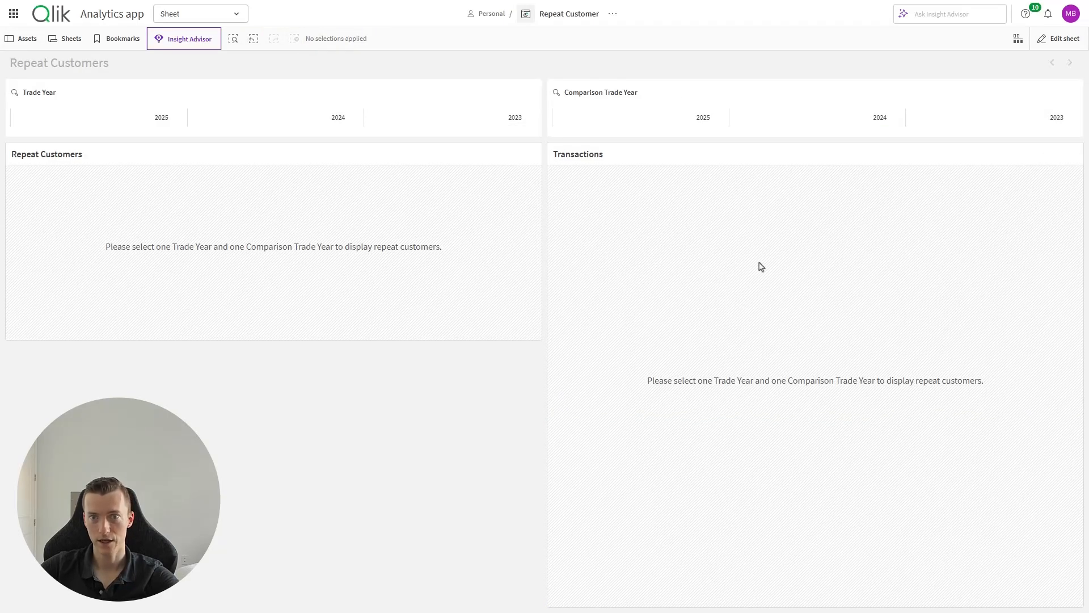
click(159, 121)
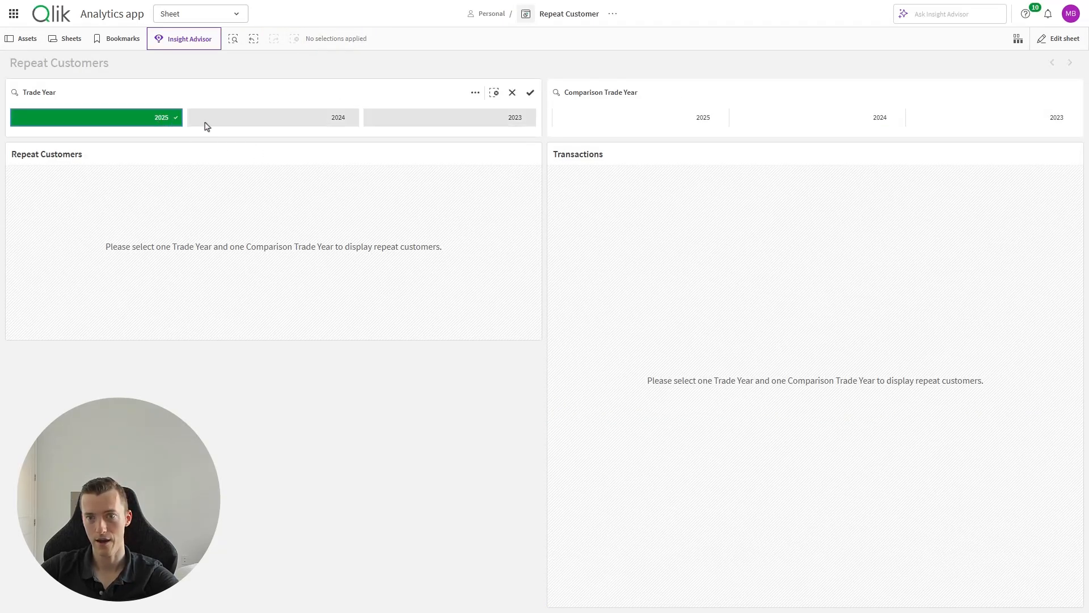
click(853, 126)
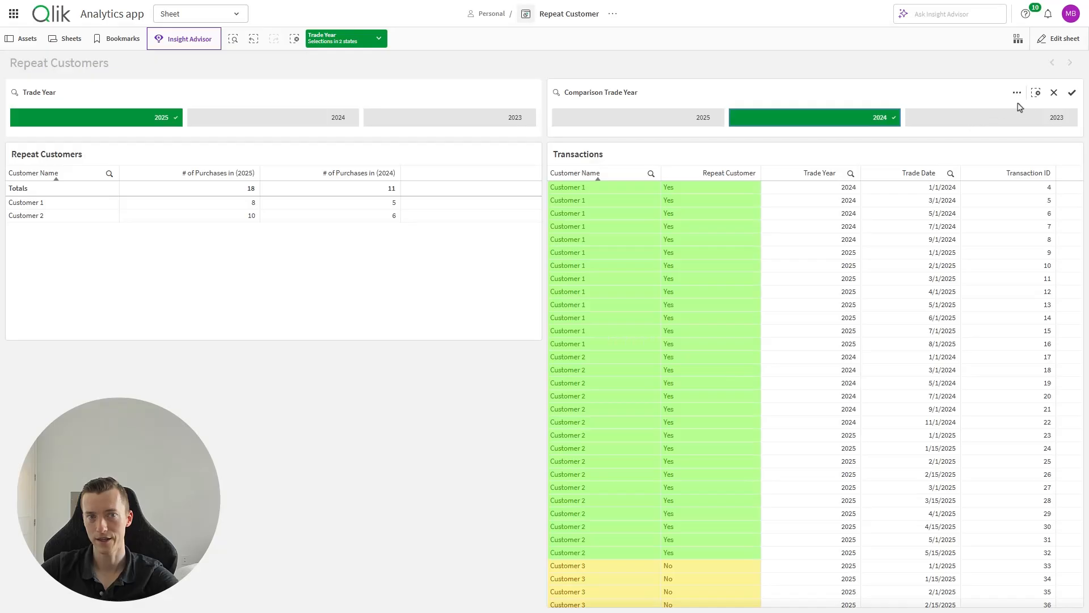
click(1074, 95)
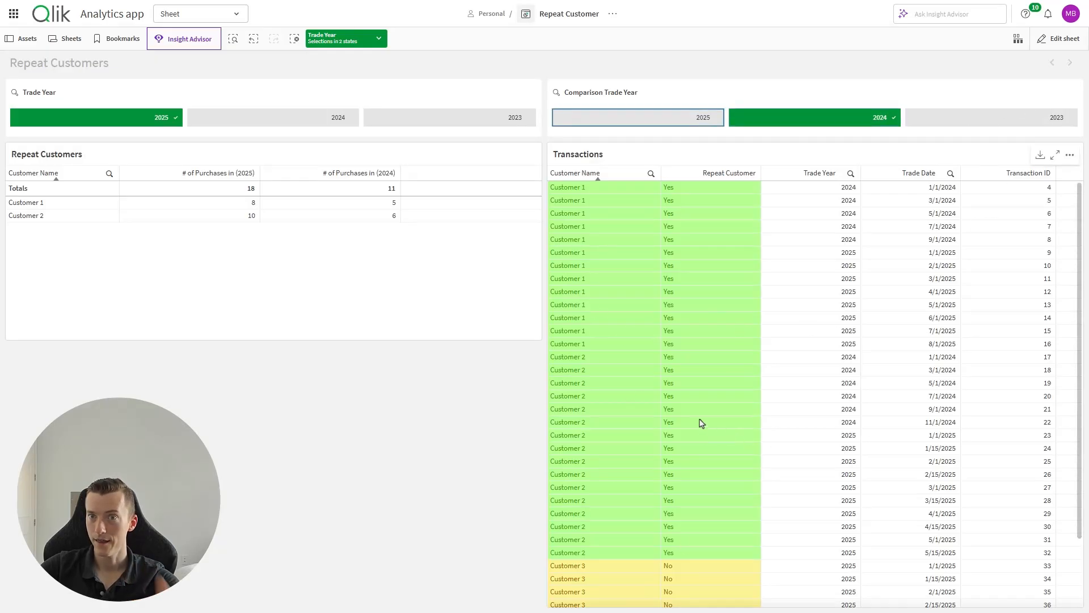
- Add a bar chart below the Repeat Customers table with Customer Name and Trade Year as its dimensions
click(1064, 39)
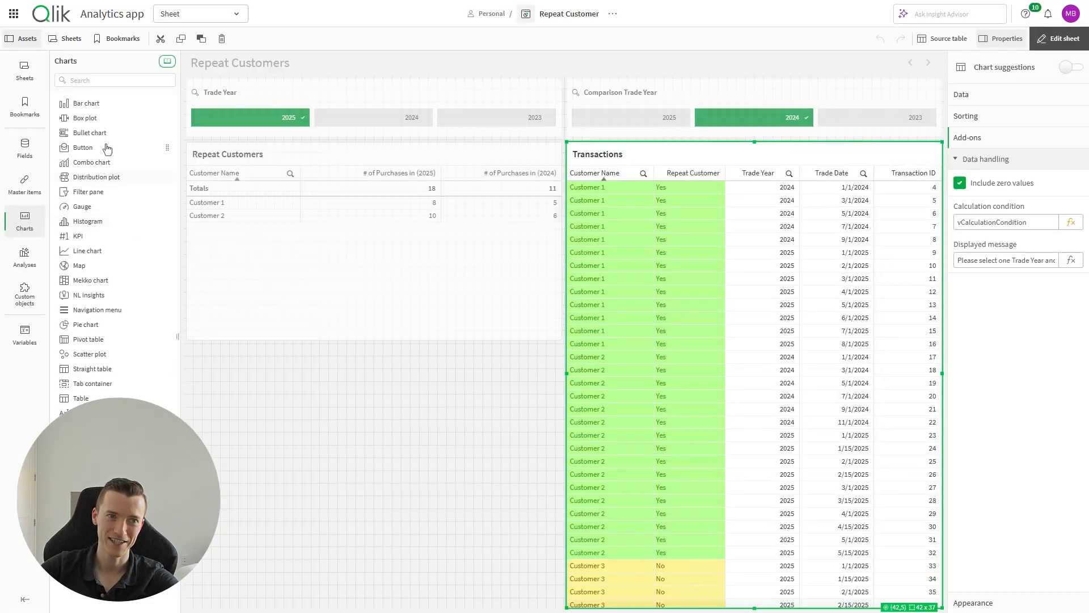
drag(100, 107, 511, 448)
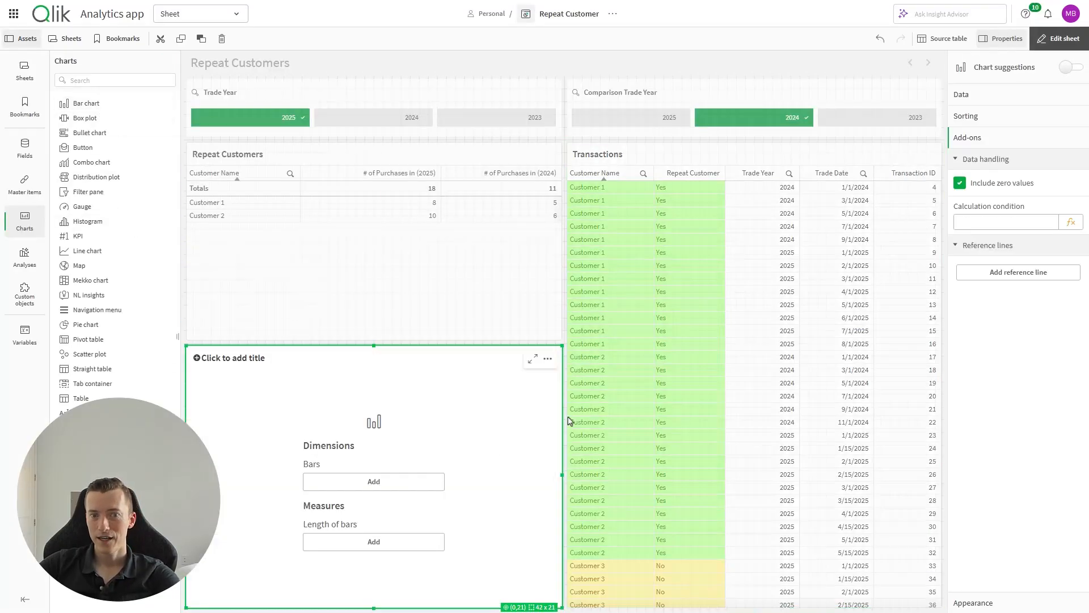
click(985, 93)
click(1019, 146)
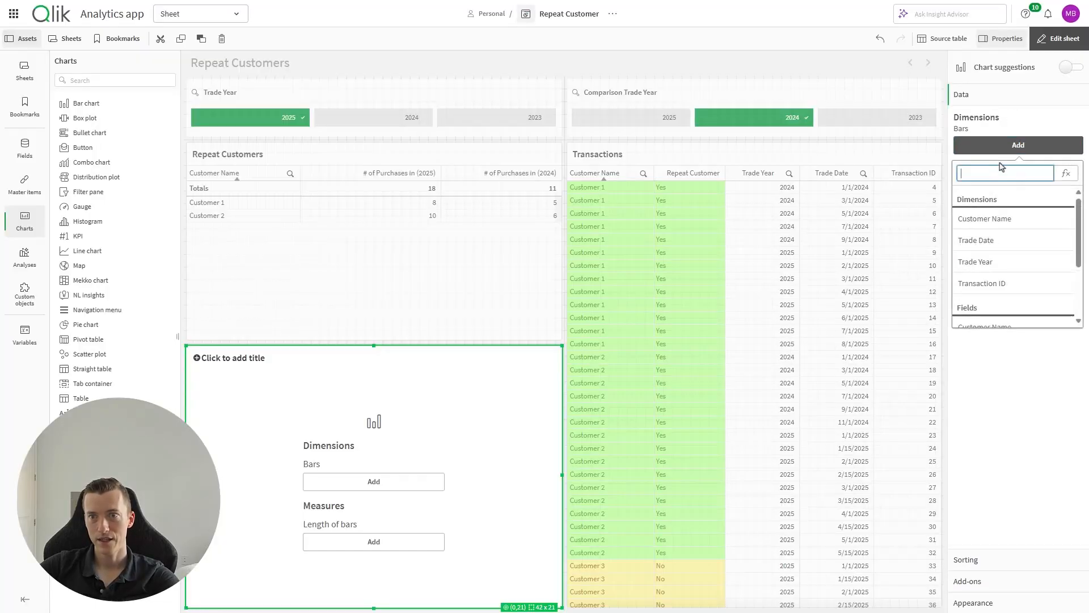
click(997, 223)
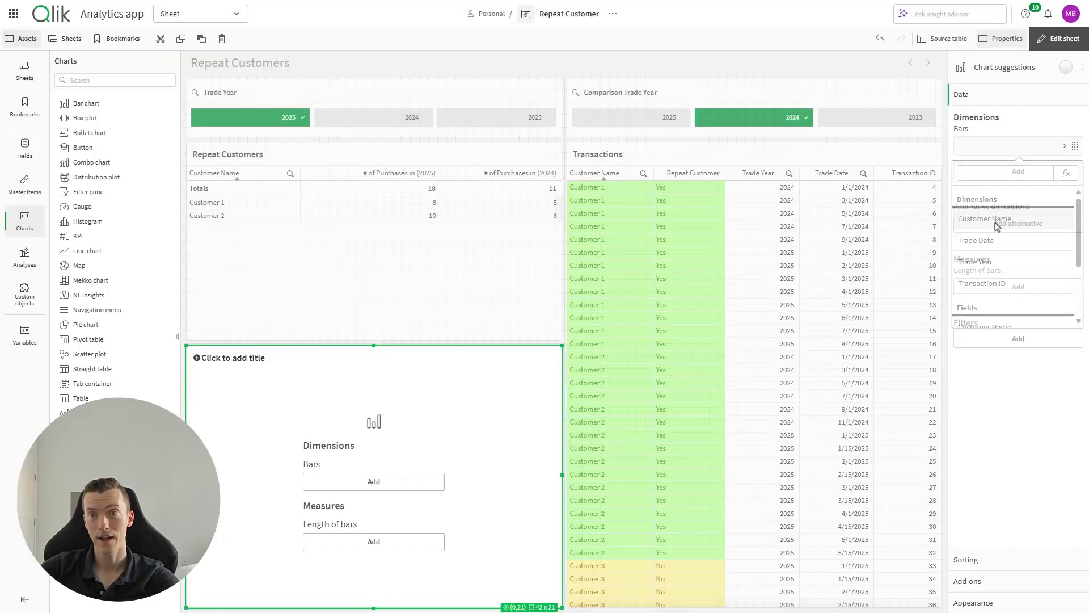
click(1019, 170)
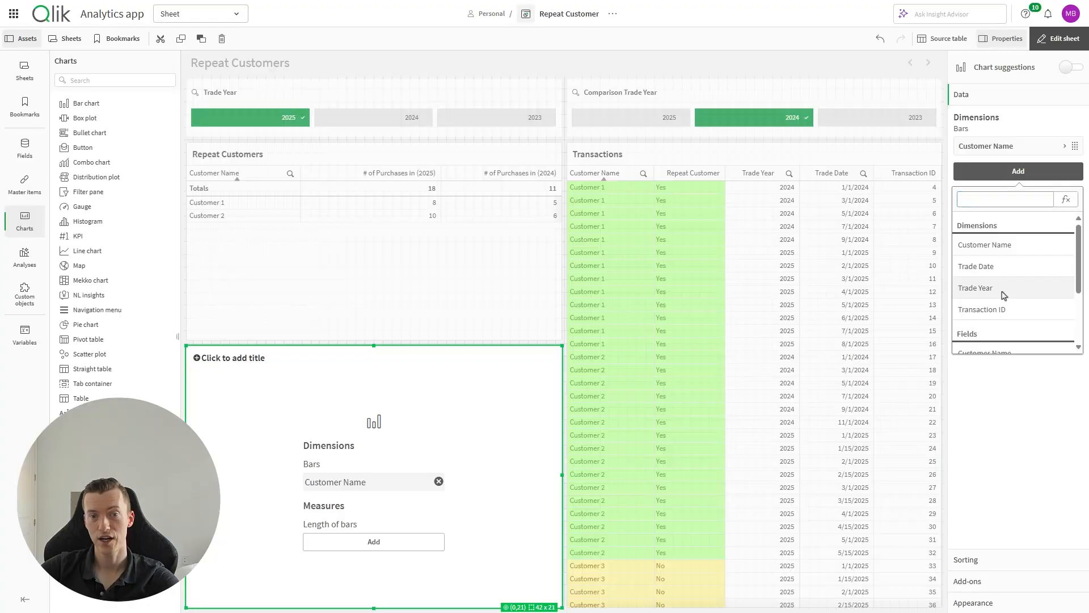
click(1003, 292)
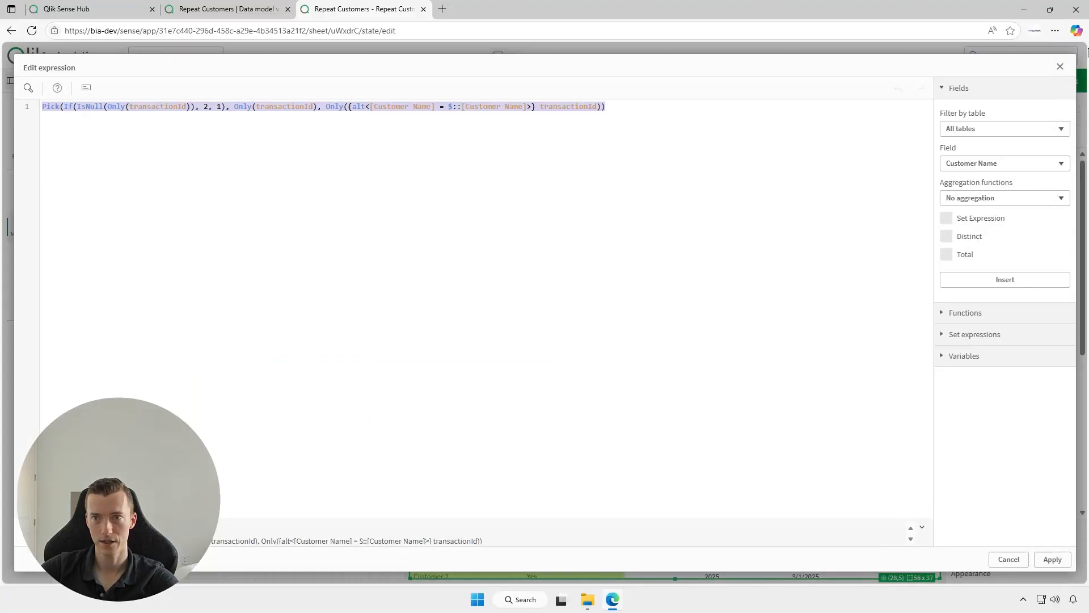
- Copy the # of Transactions measure expression from the finished Repeat Customers' Purchases bar chart in the reference app, leaving the original unedited
click(1060, 67)
click(378, 492)
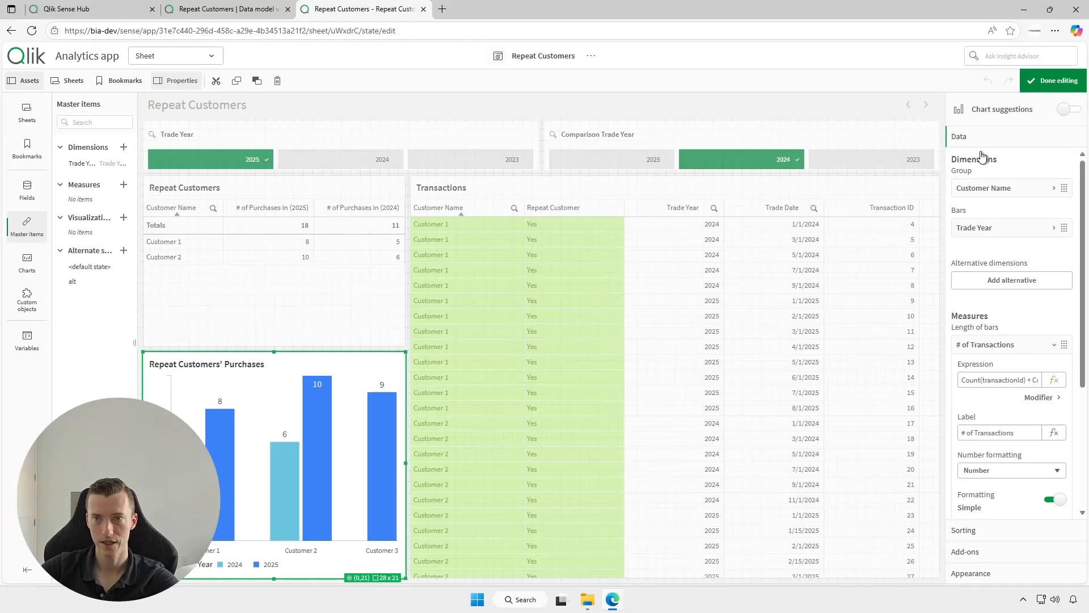
click(1054, 381)
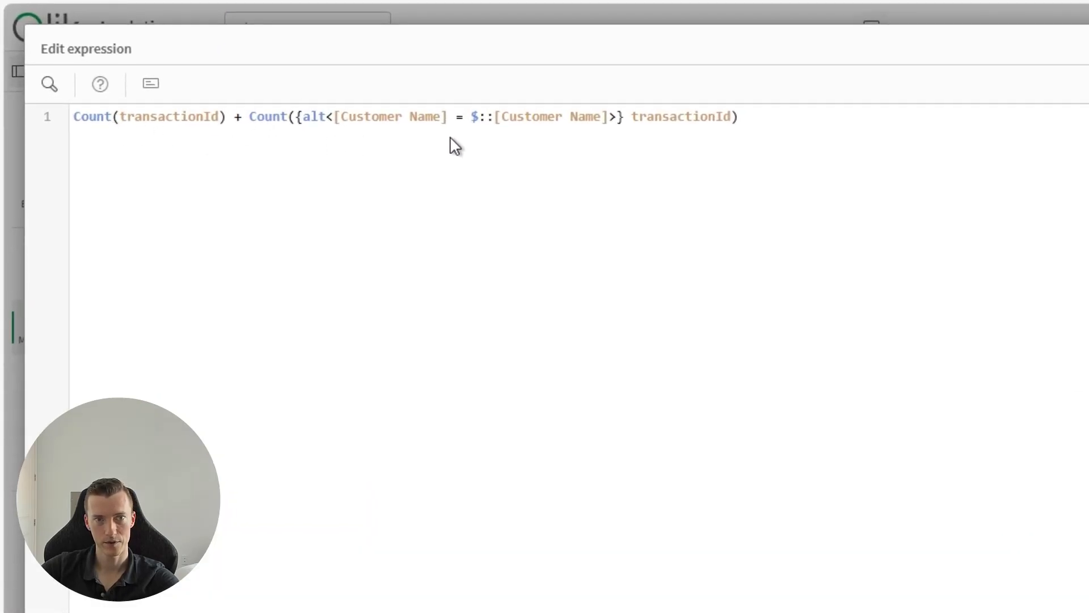
click(334, 117)
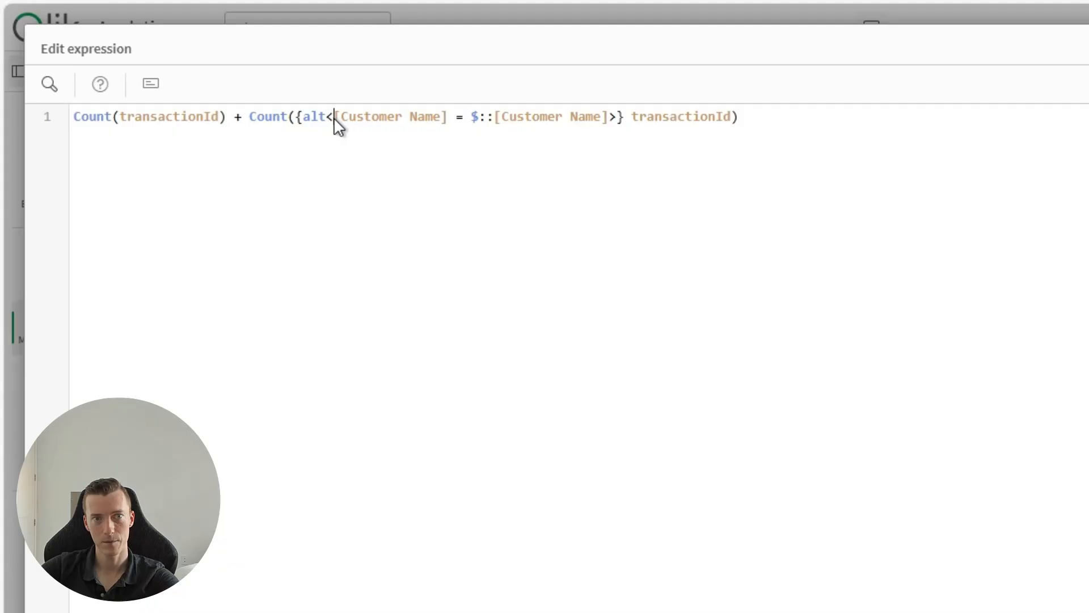
drag(334, 117, 612, 121)
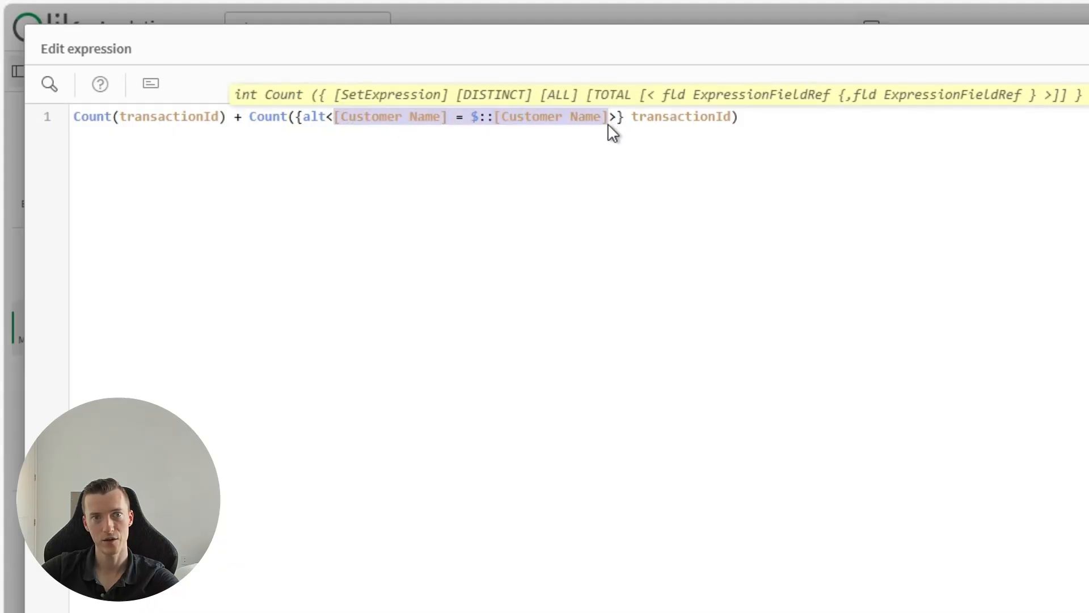
click(607, 124)
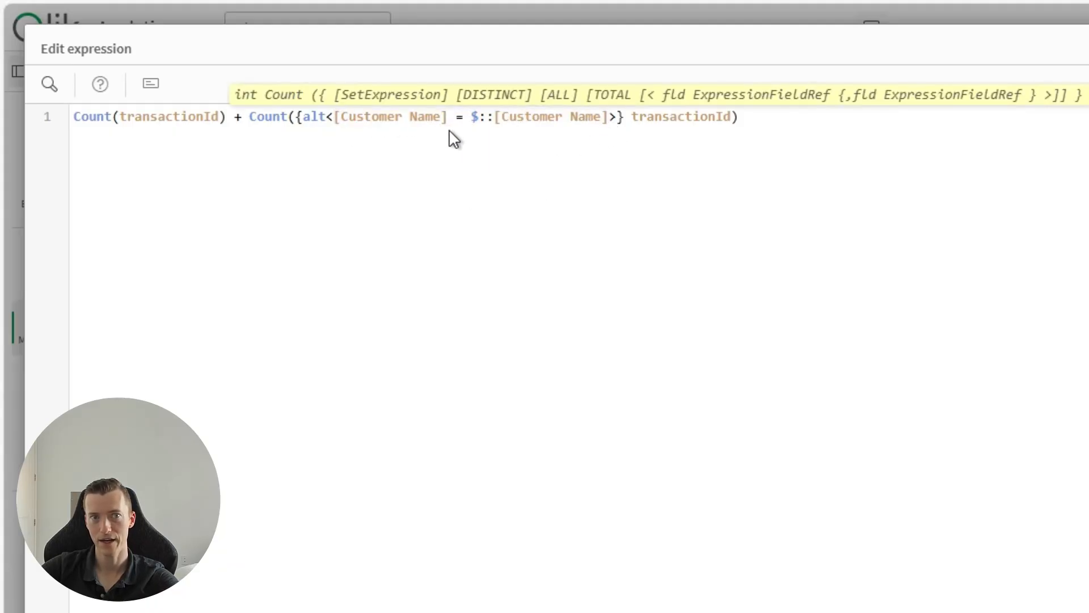
double_click(674, 118)
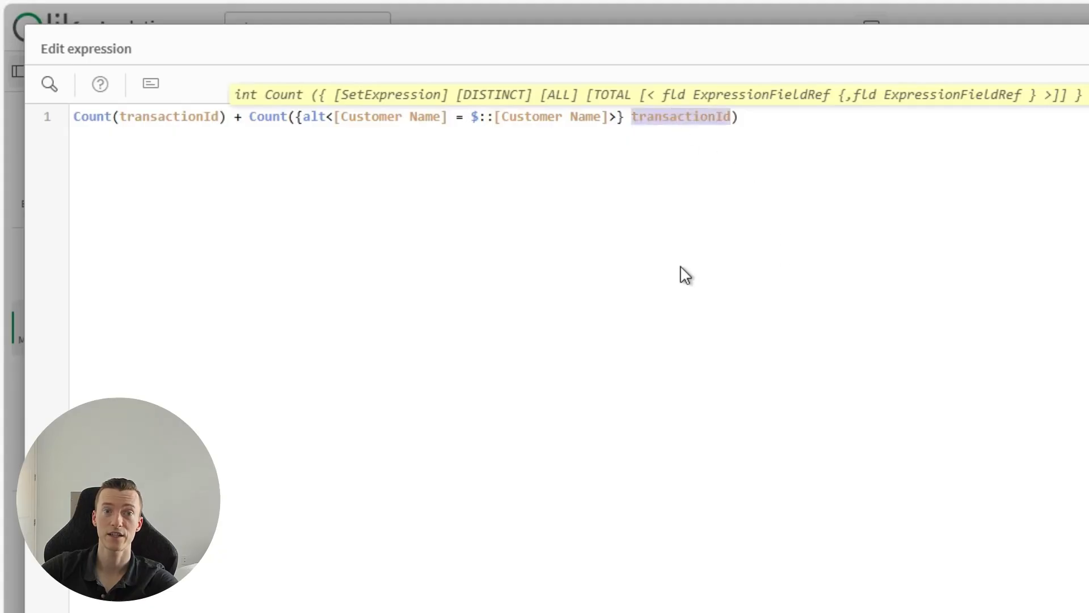
drag(609, 120, 336, 111)
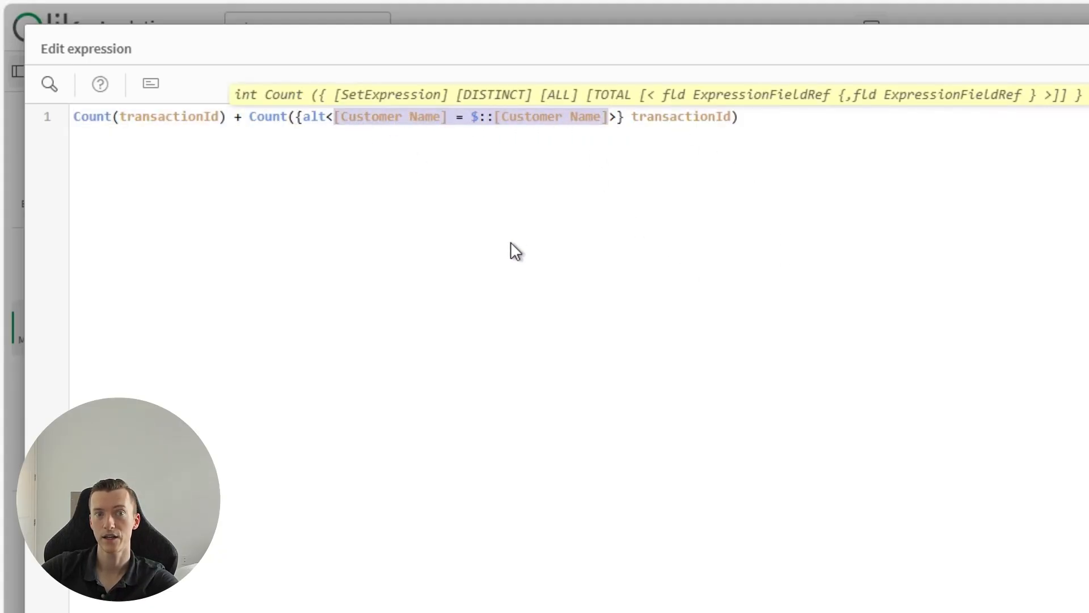
drag(762, 131, 73, 129)
key(ctrl+c)
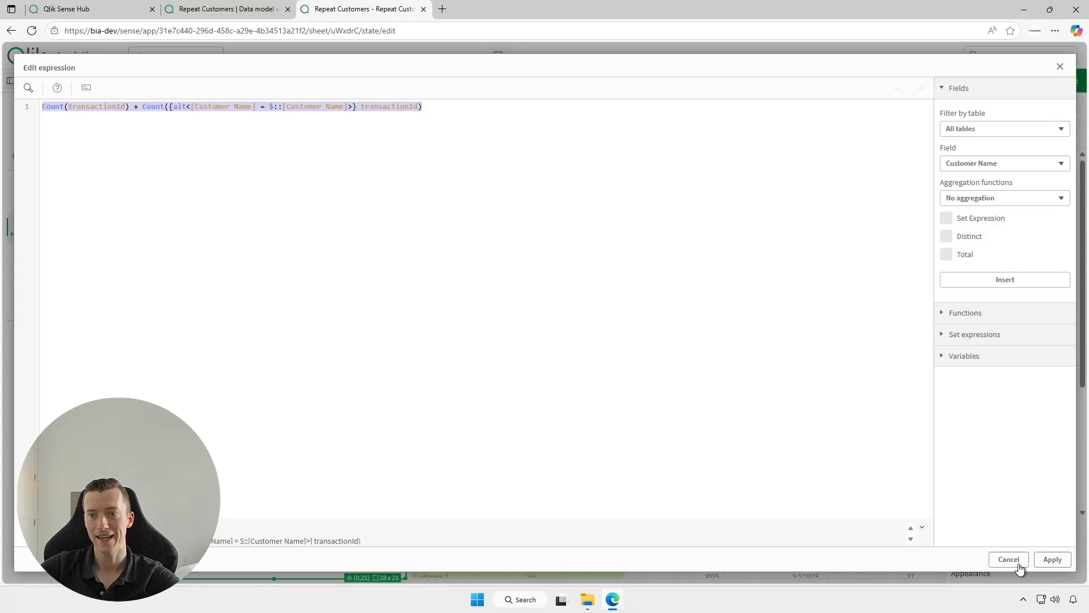
click(1009, 560)
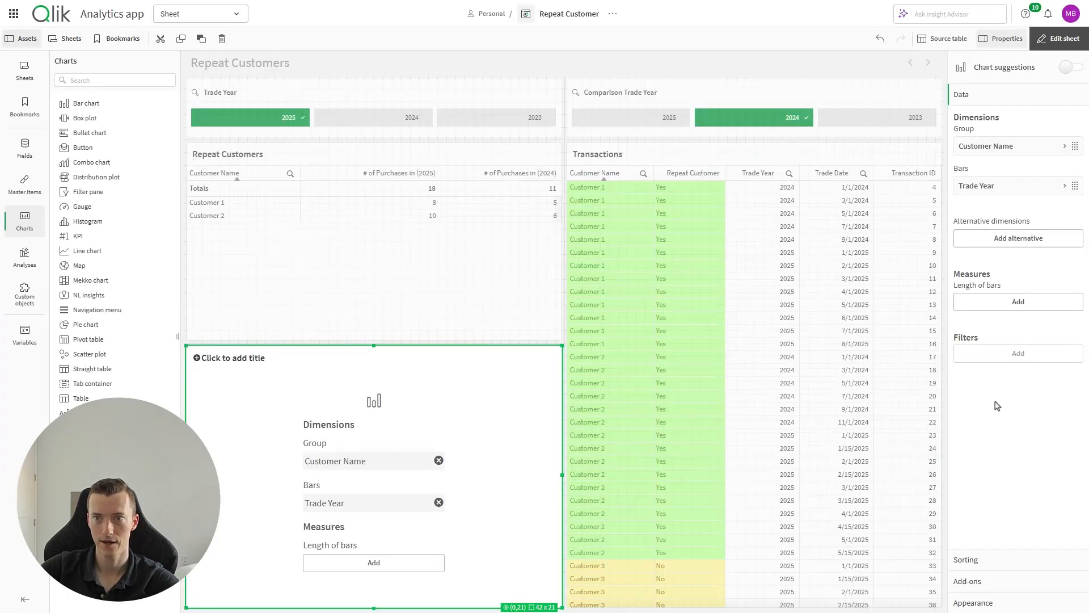
- Add the measure Count(transactionId) to the new bar chart, cutting the alternate-state Count term from the copied expression
click(1019, 307)
click(1063, 333)
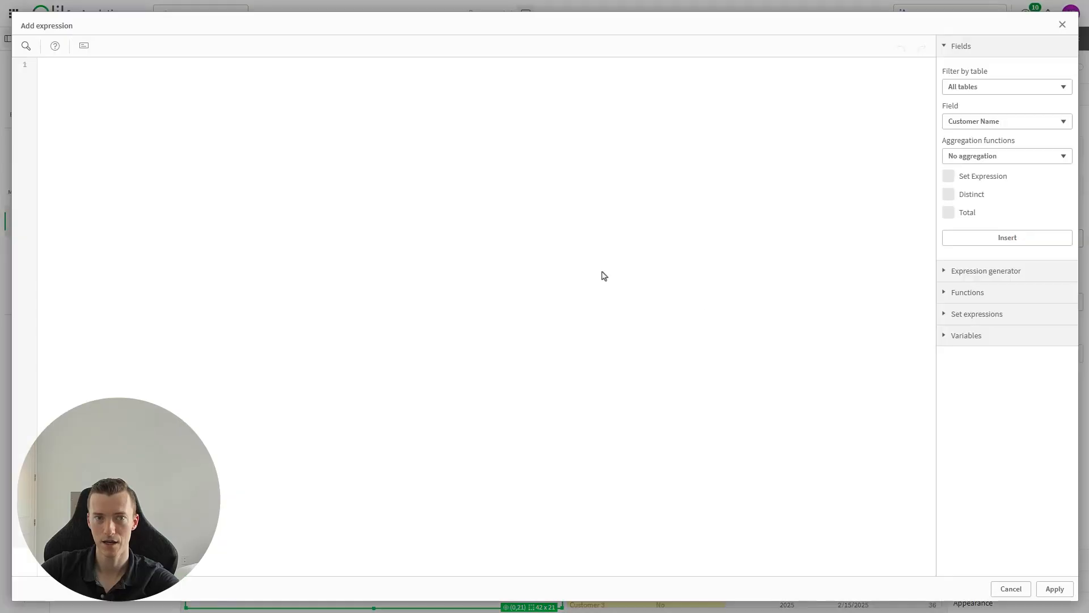
key(ctrl+v)
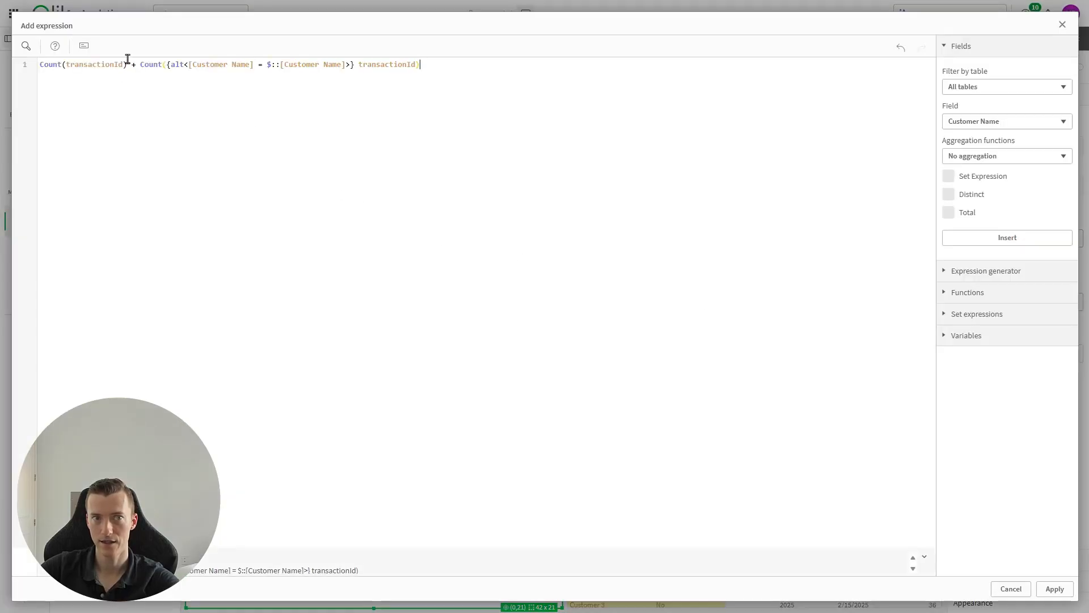
drag(127, 60, 443, 76)
key(ctrl+c)
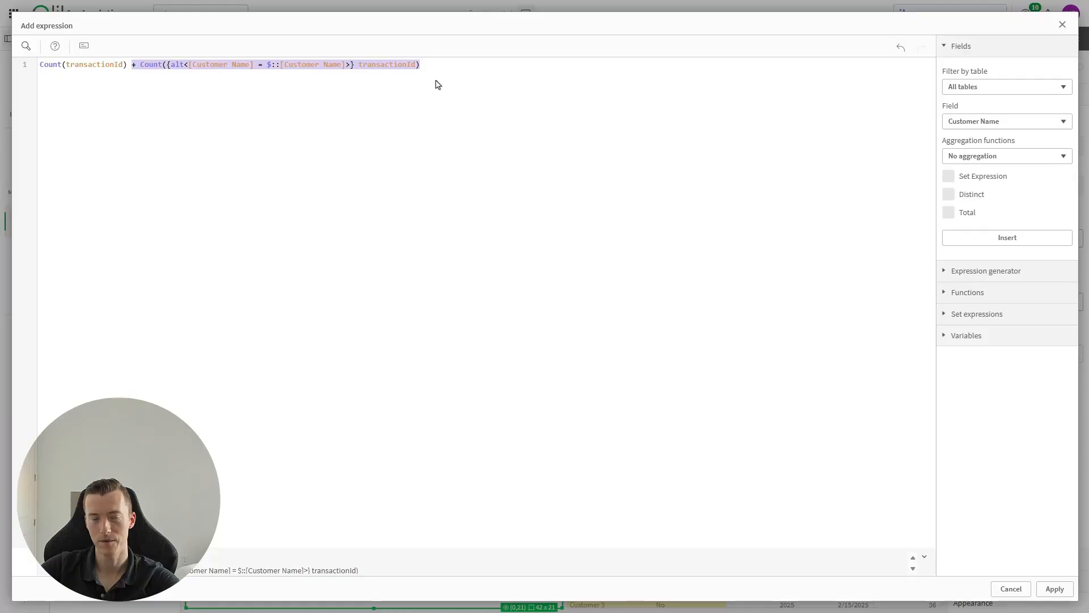
key(BackSpace)
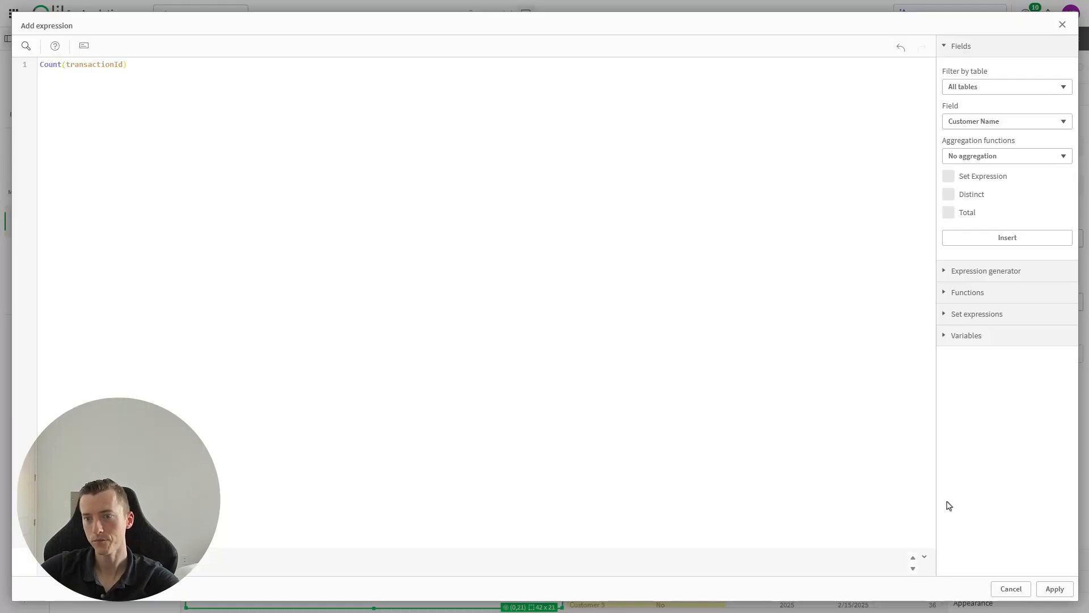
click(1054, 589)
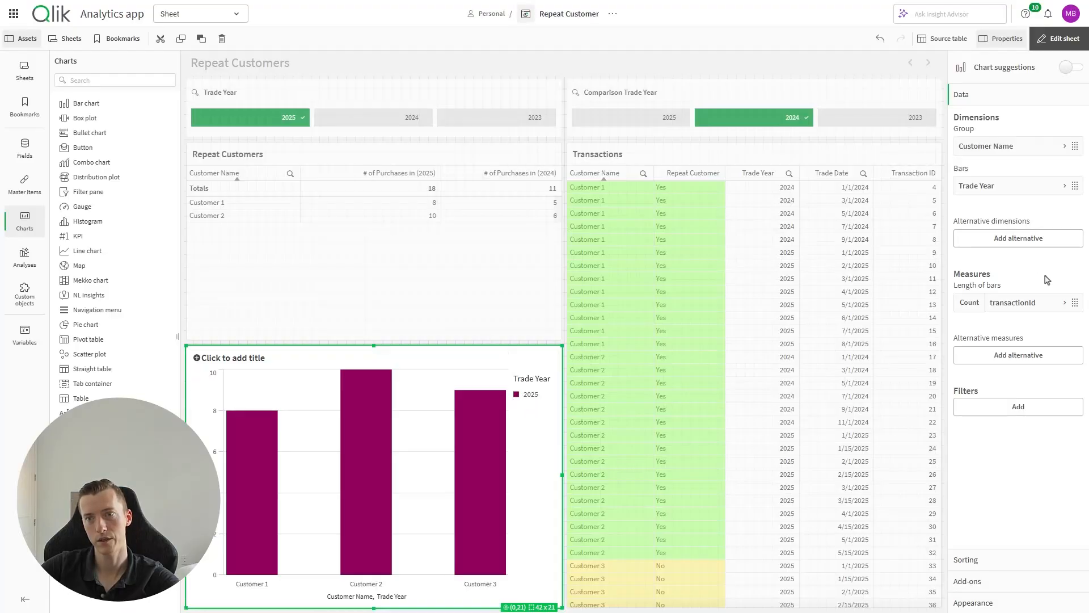
- Extend the bar chart's measure to Count(transactionId) + Count({alt<[Customer Name] = $::[Customer Name]>} transactionId)
click(1045, 307)
click(1067, 339)
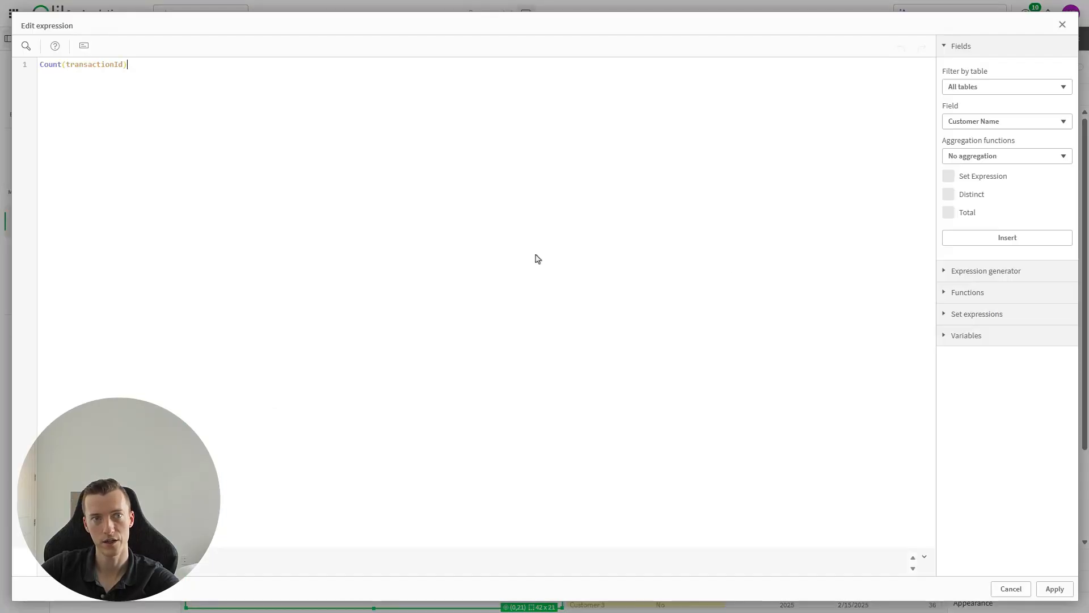
key(ctrl+v)
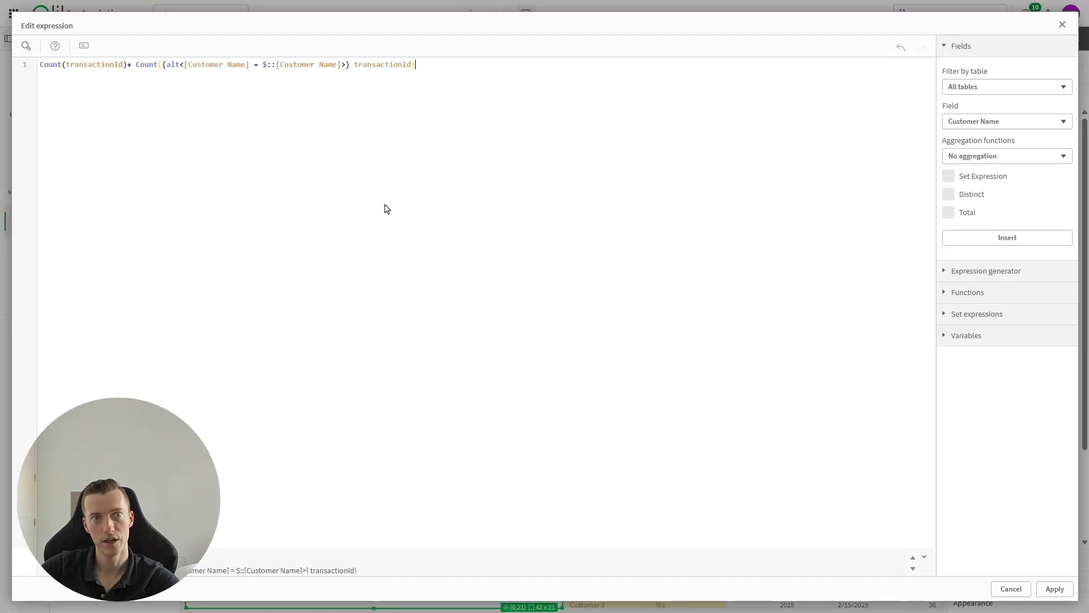
click(127, 64)
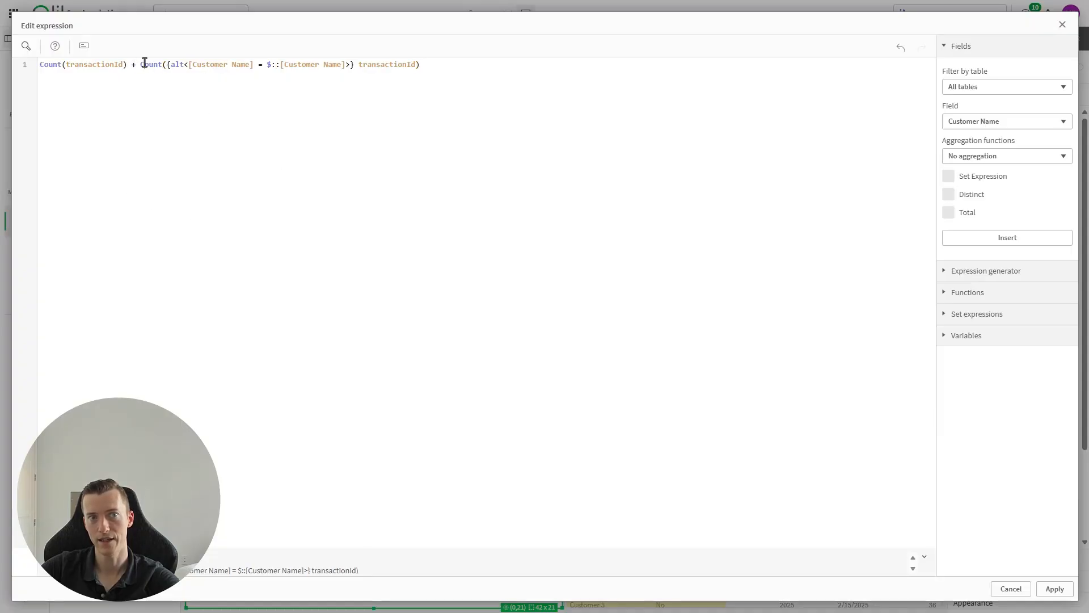
drag(142, 64, 466, 65)
click(522, 88)
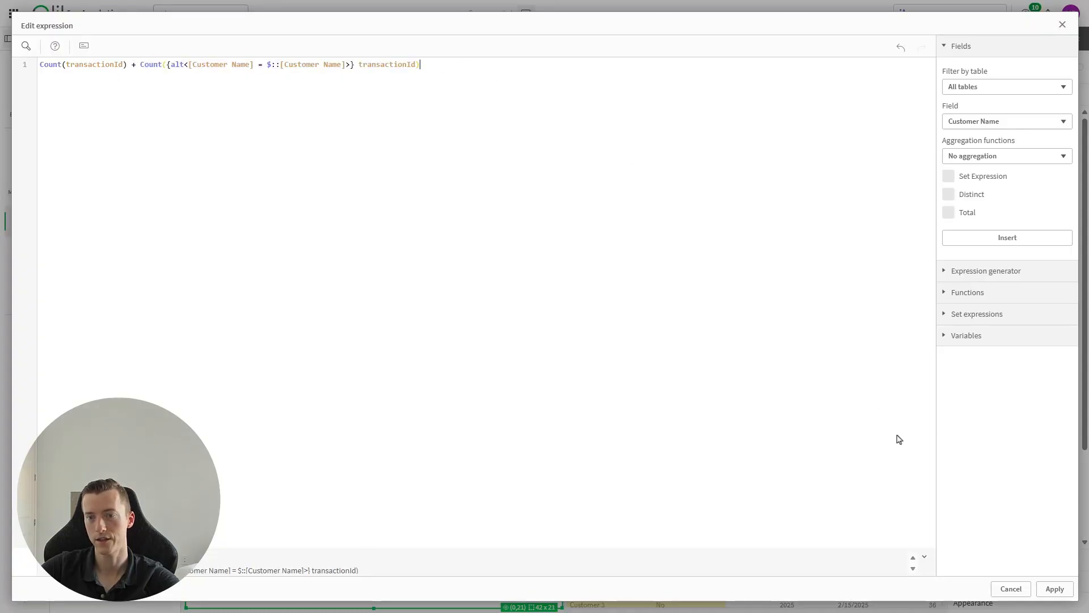
click(1049, 590)
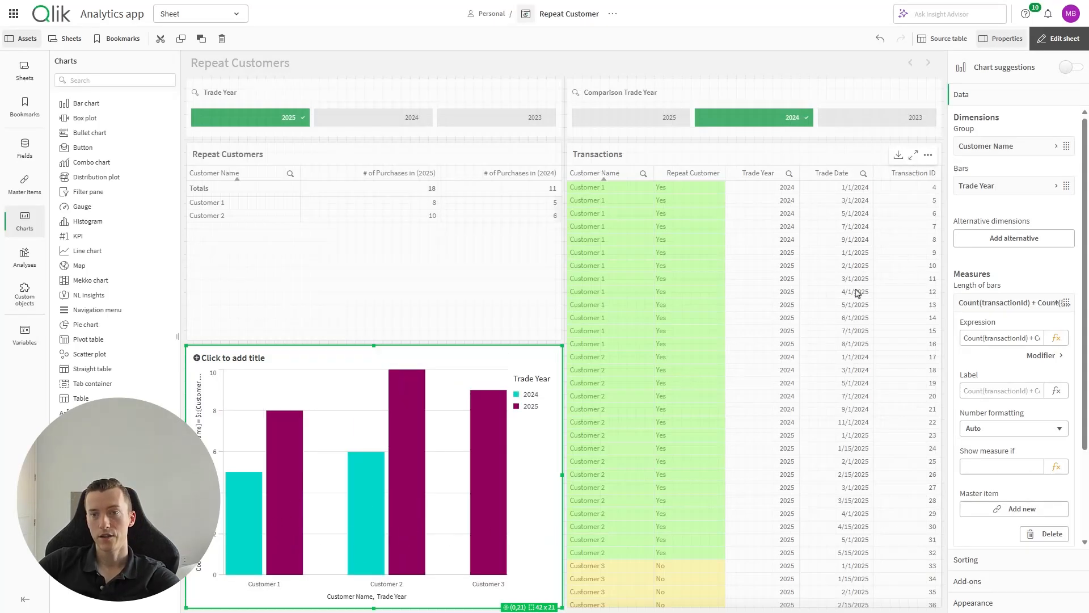
- Label the bar chart's measure "# of Transactions"
click(976, 392)
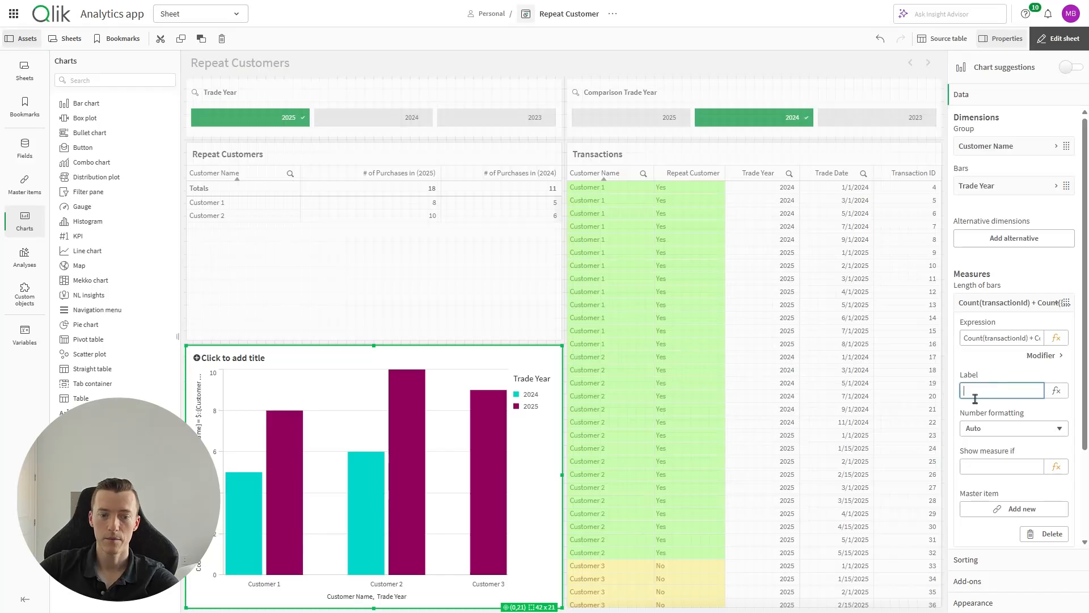
text(#)
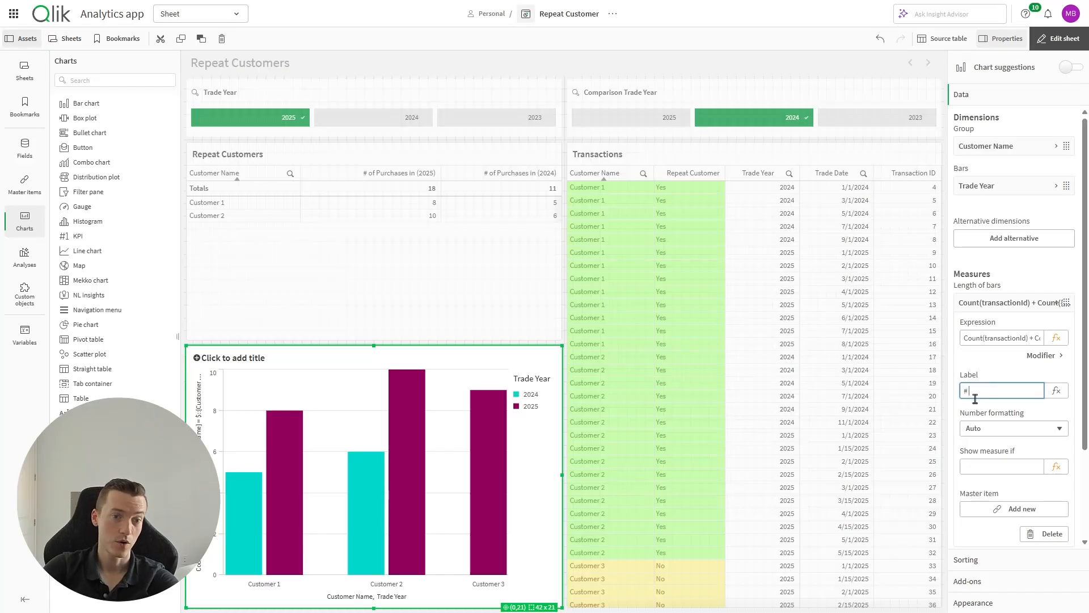
text( of T)
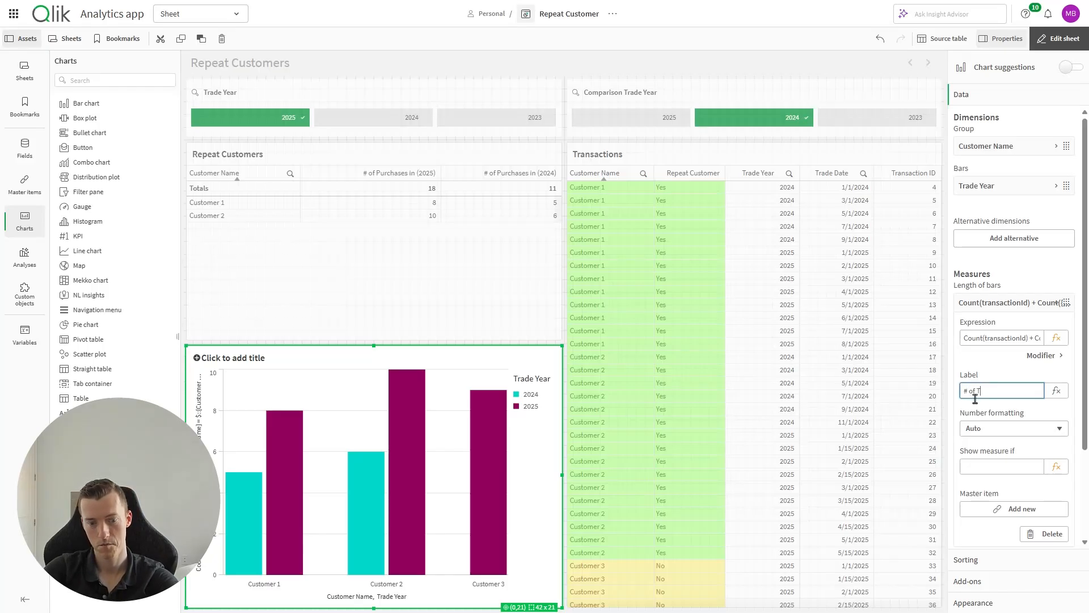
text(ransactions)
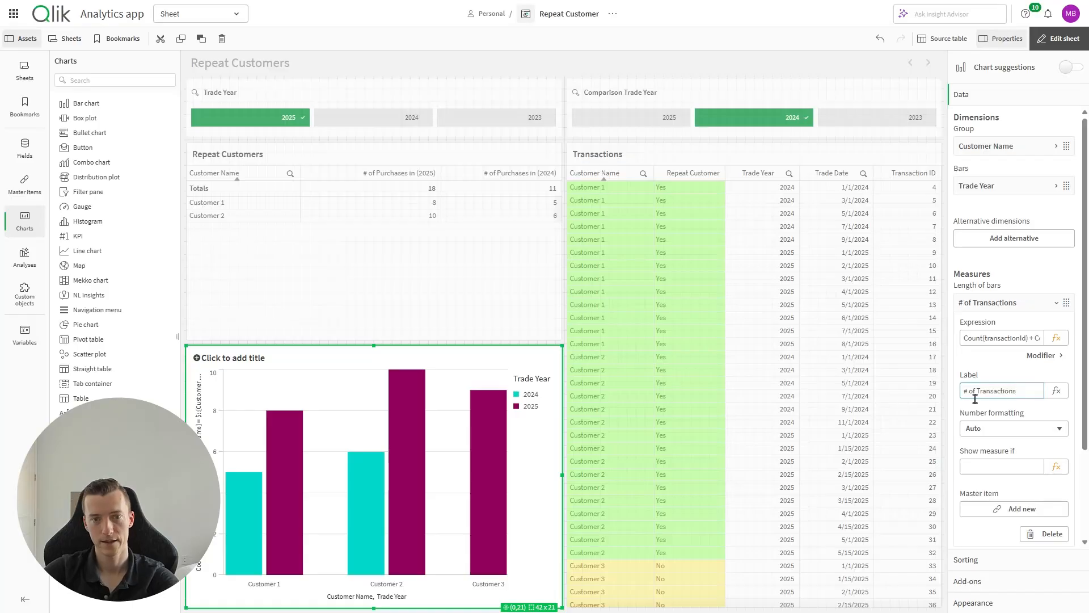
click(976, 408)
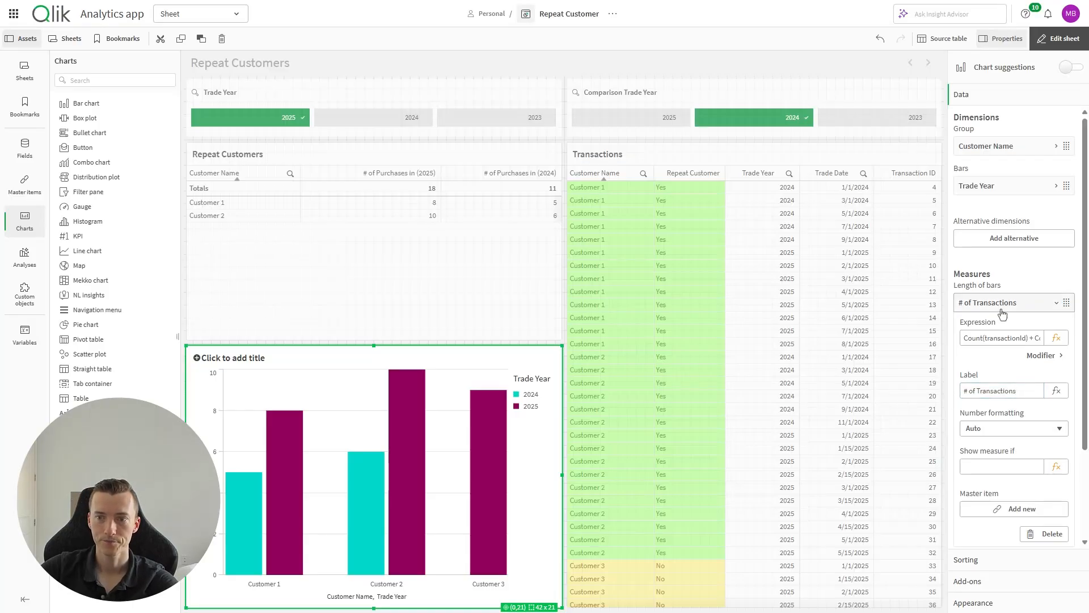
- Set the # of Transactions measure's number formatting to Number with the simple 1,000 format
click(1030, 429)
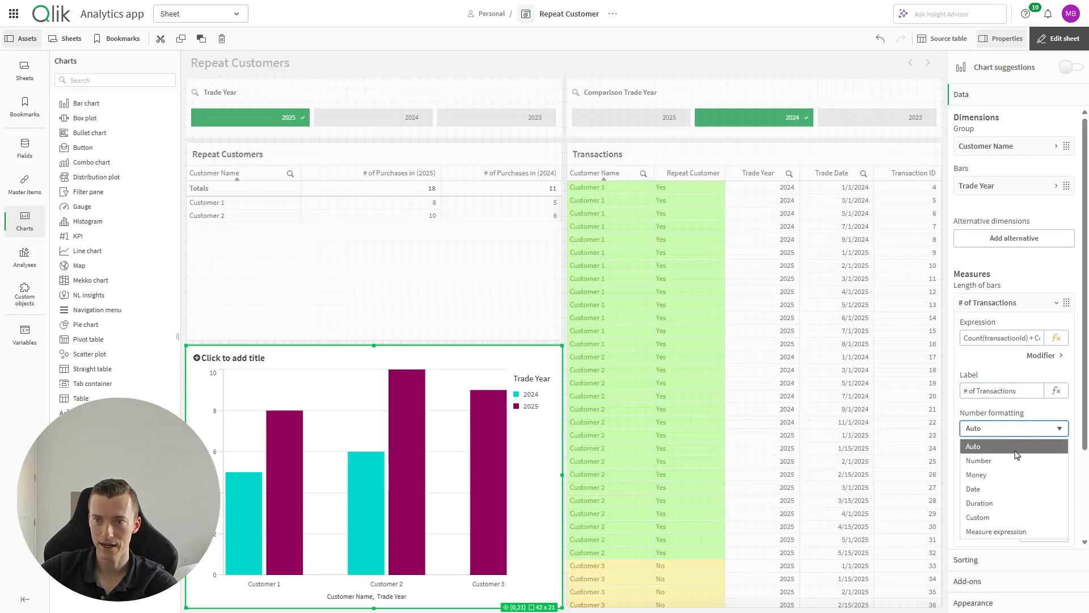
click(1017, 454)
click(1007, 488)
click(1009, 507)
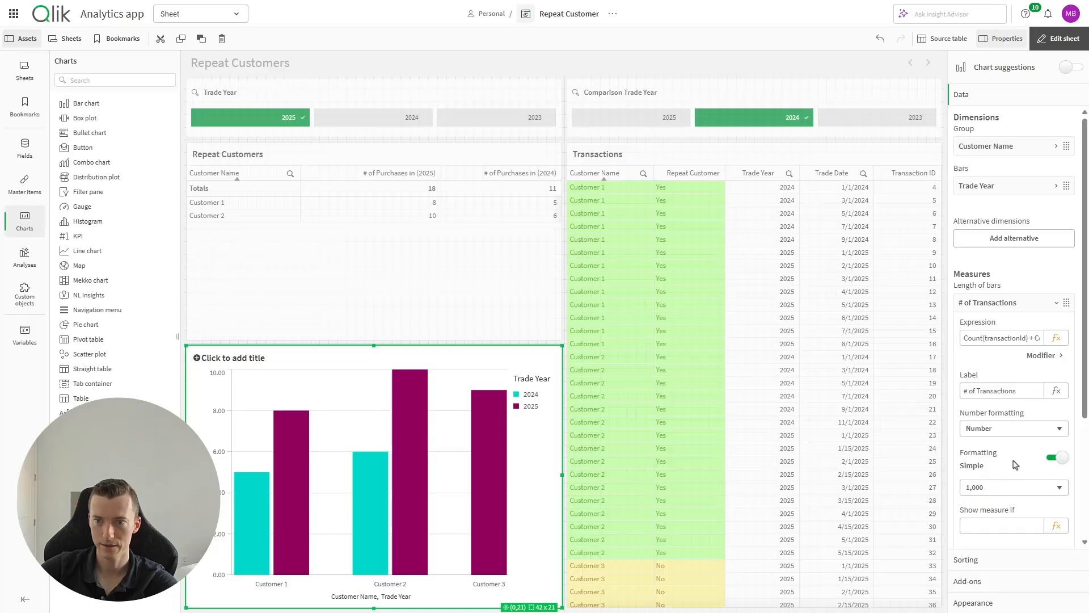
click(1006, 306)
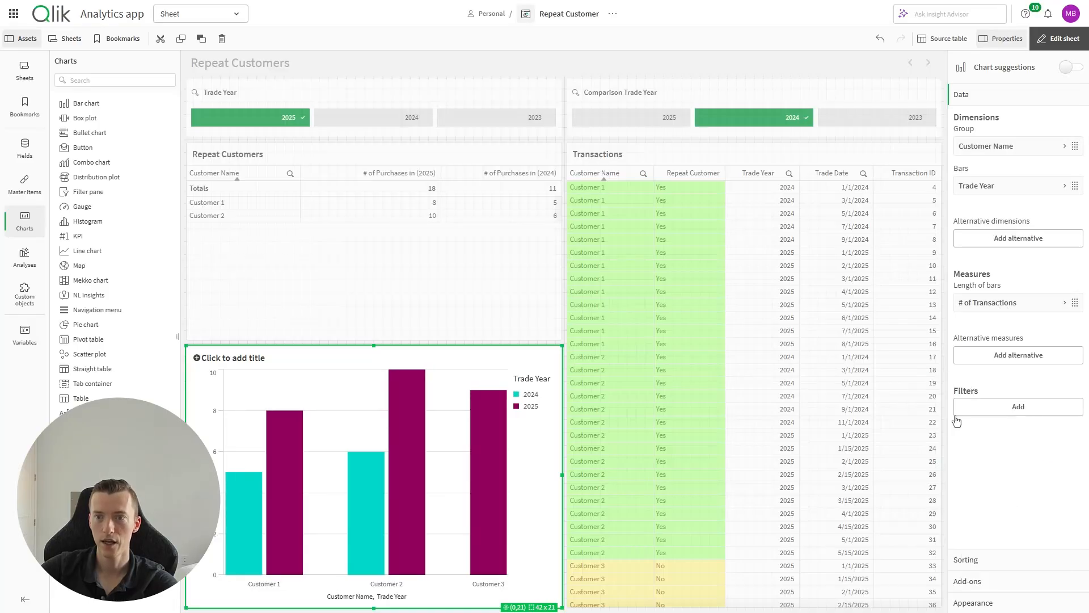
- Copy the Repeat Customers table's calculation condition vCalculationCondition into the bar chart's calculation condition
click(988, 581)
click(476, 270)
click(1014, 222)
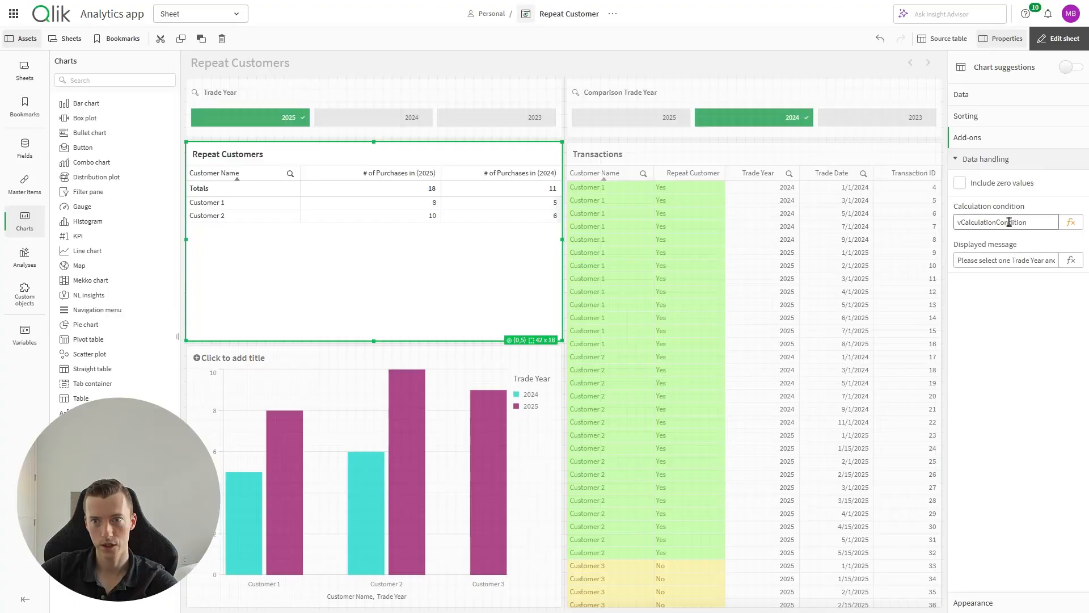
key(ctrl+a)
key(ctrl+c)
click(441, 426)
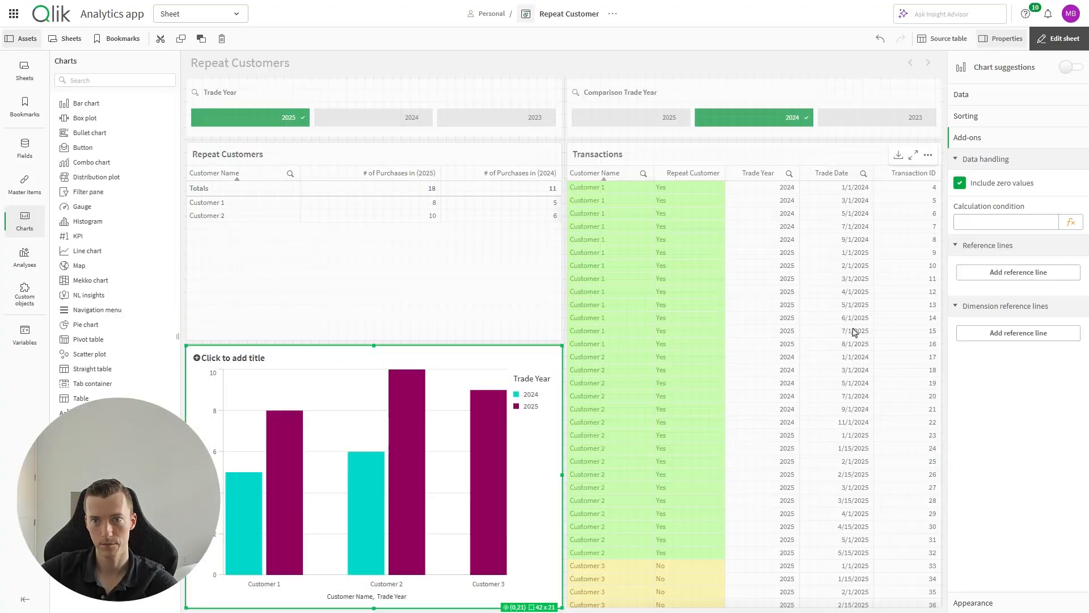
click(1015, 223)
key(ctrl+v)
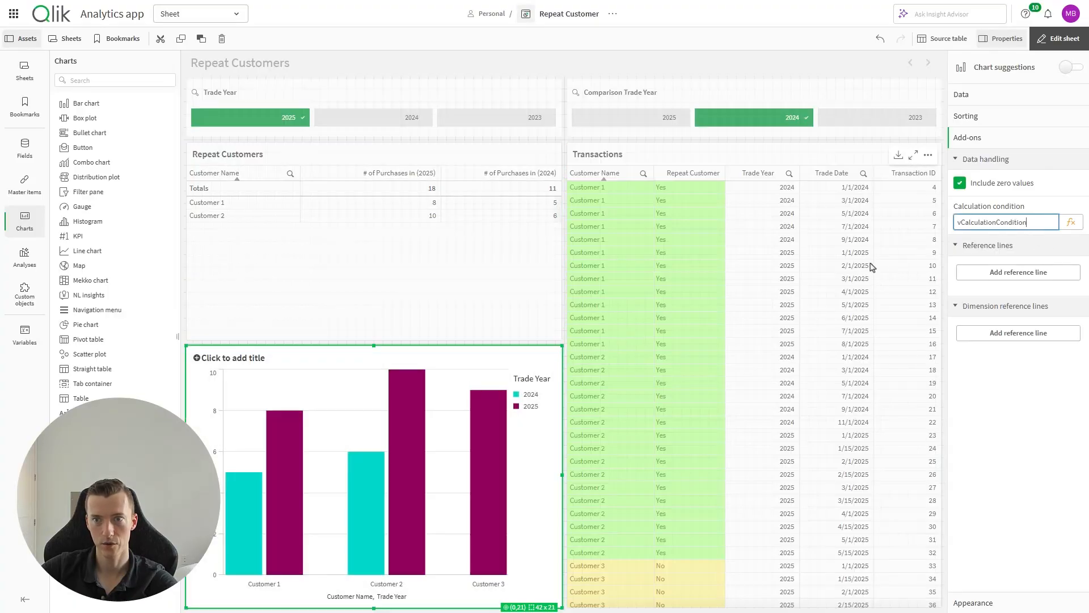
- Reuse the Repeat Customers table's displayed message, beginning "Please select one Trade Year", as the bar chart's displayed message
click(404, 290)
click(974, 261)
key(ctrl+a)
key(ctrl+c)
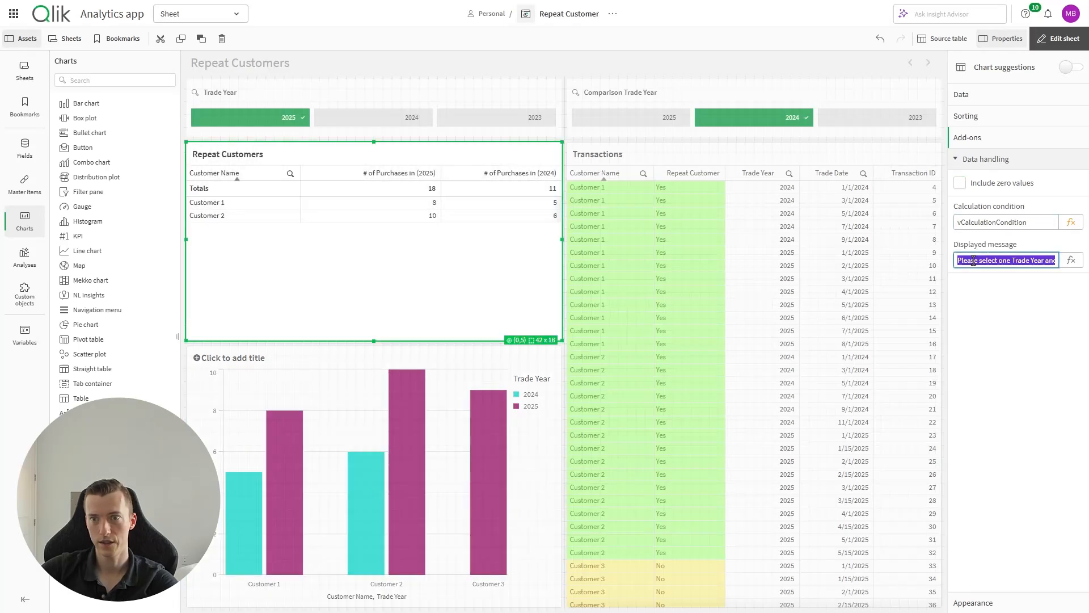
click(562, 388)
click(976, 260)
key(ctrl+v)
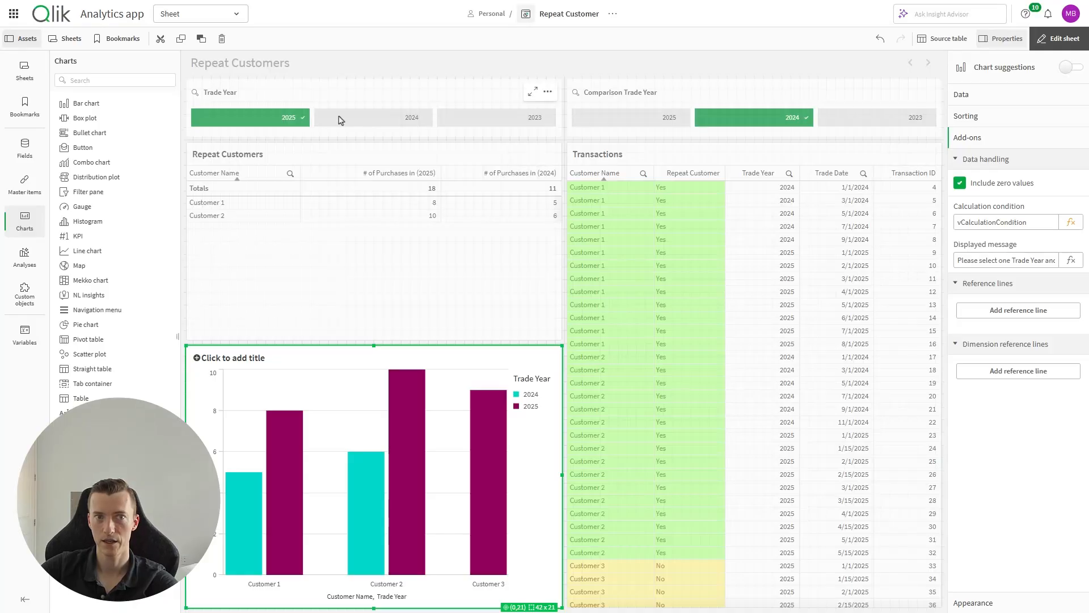
- Title the bar chart "Repeat Customers' Purchases", as in the finished reference sheet
click(1006, 606)
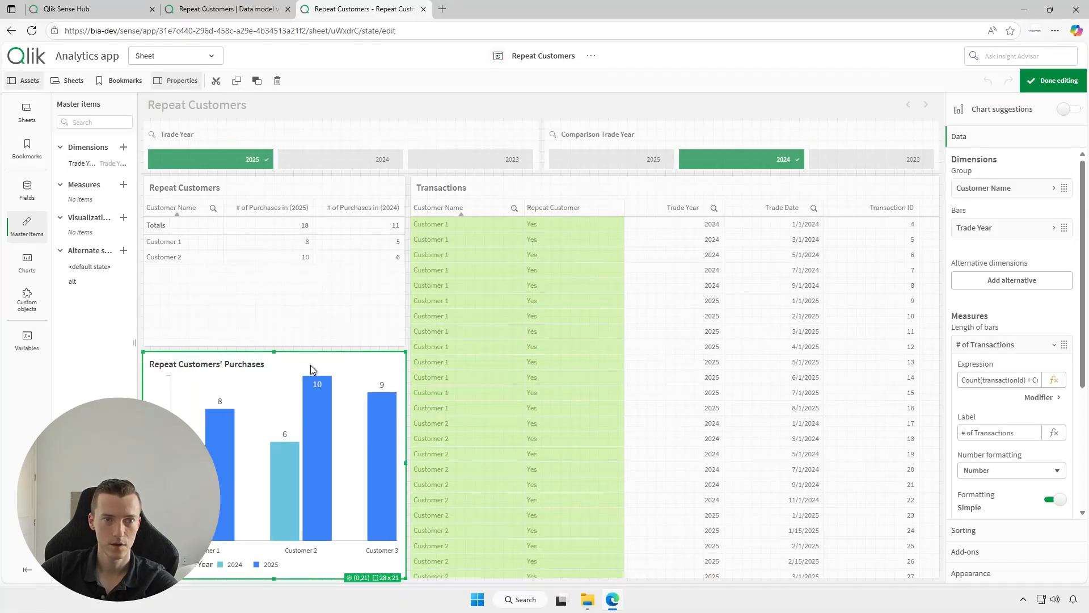
click(265, 365)
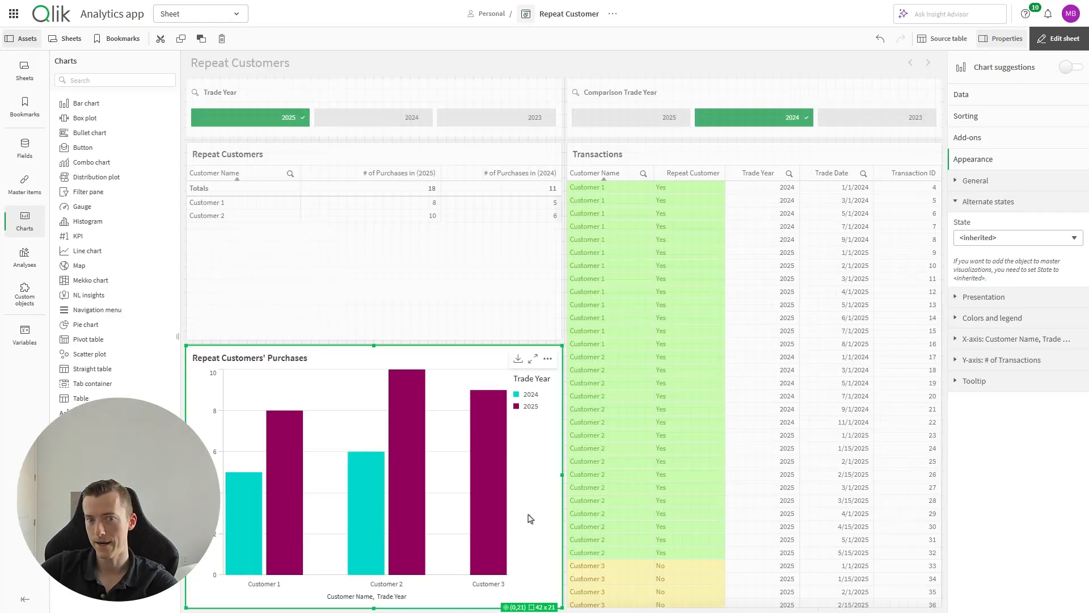
- Set the bar chart's grid line spacing to custom with the No lines option
click(1010, 299)
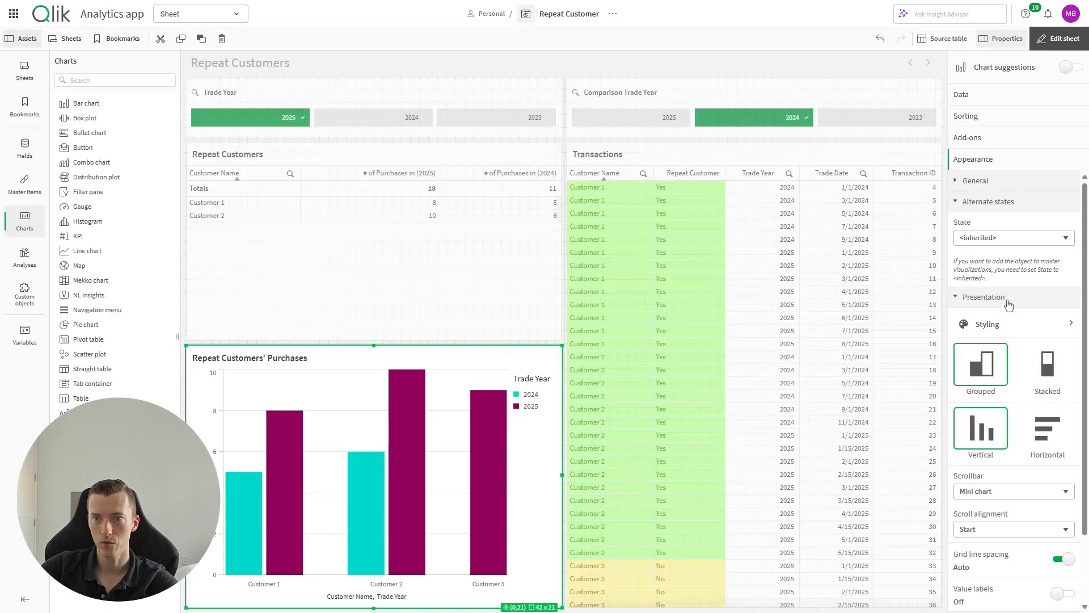
click(989, 202)
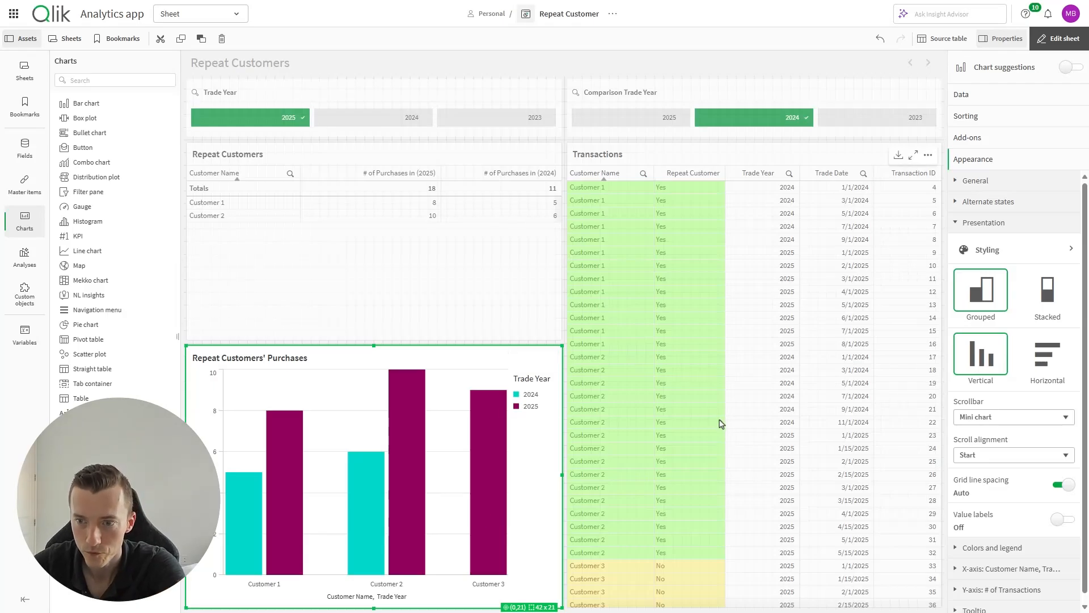
scroll(983, 498, down, 1)
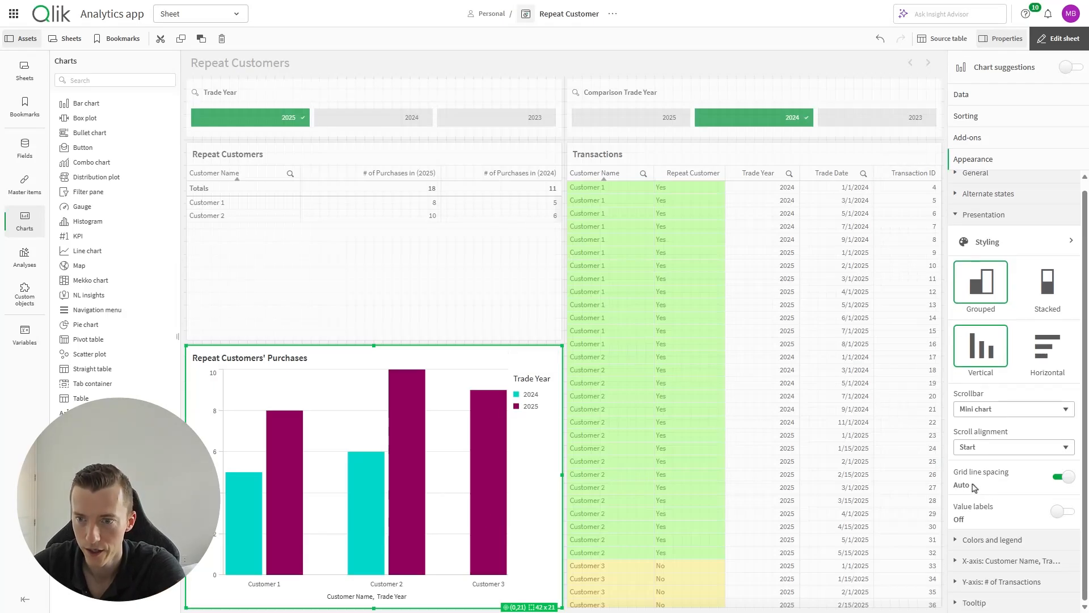
click(1062, 478)
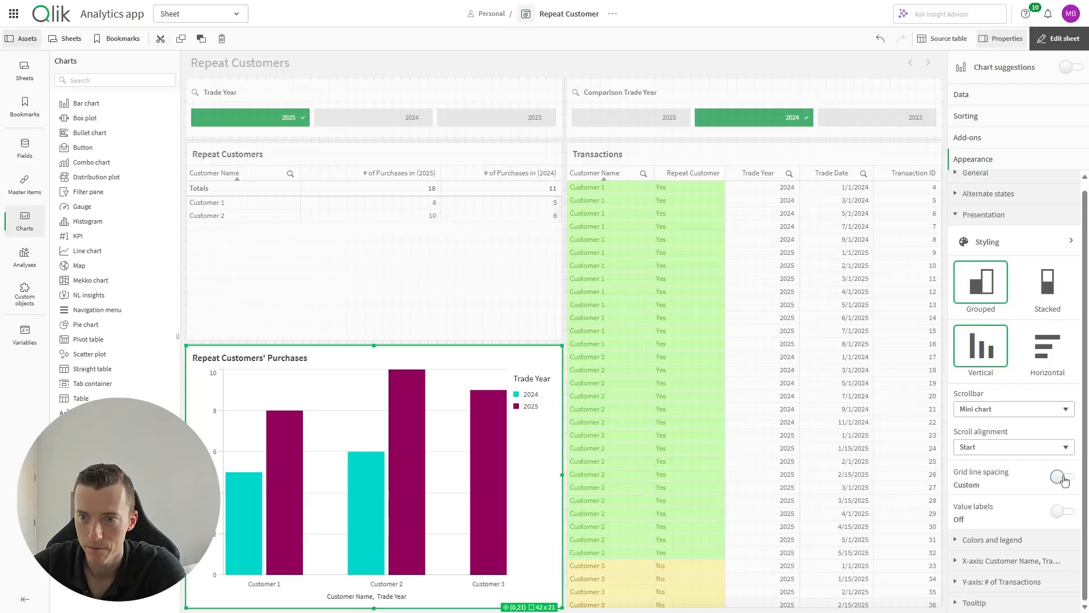
click(1009, 508)
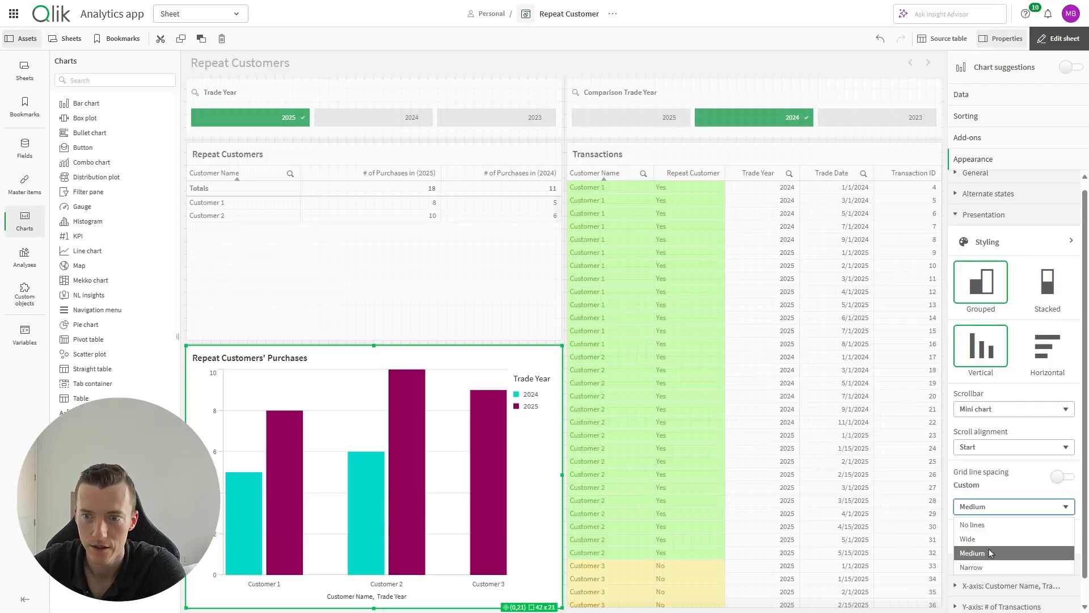
click(987, 524)
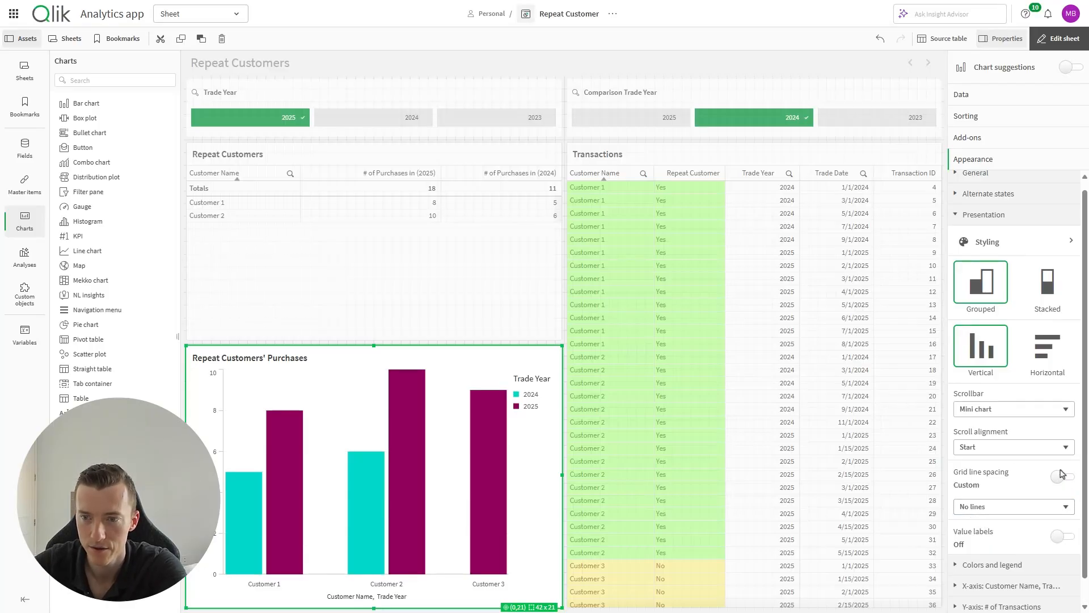
- Turn on automatic value labels for the bar chart's bars
scroll(1031, 513, down, 2)
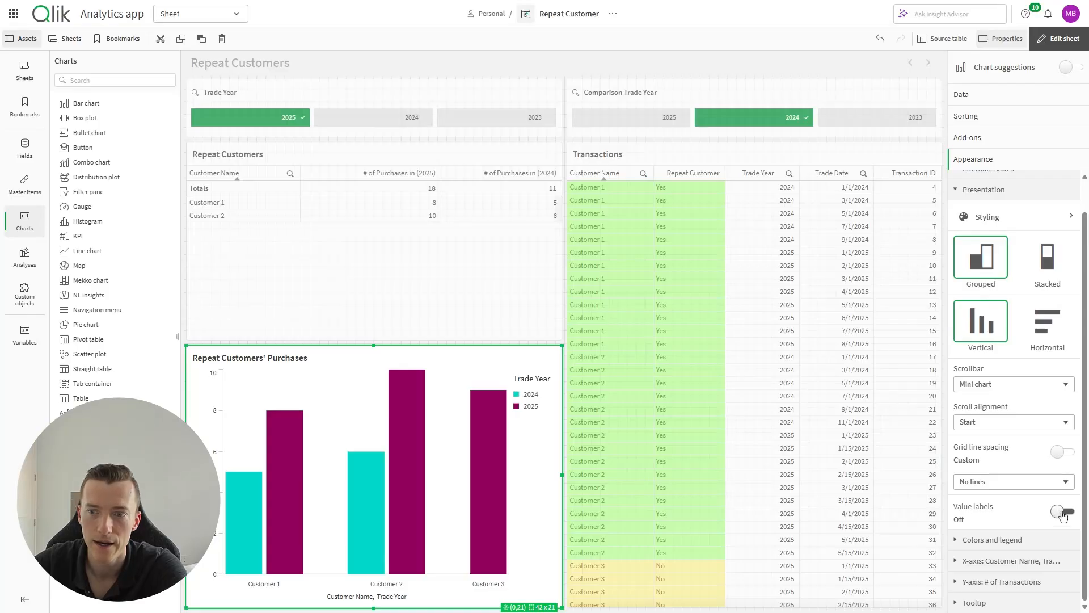
click(1062, 513)
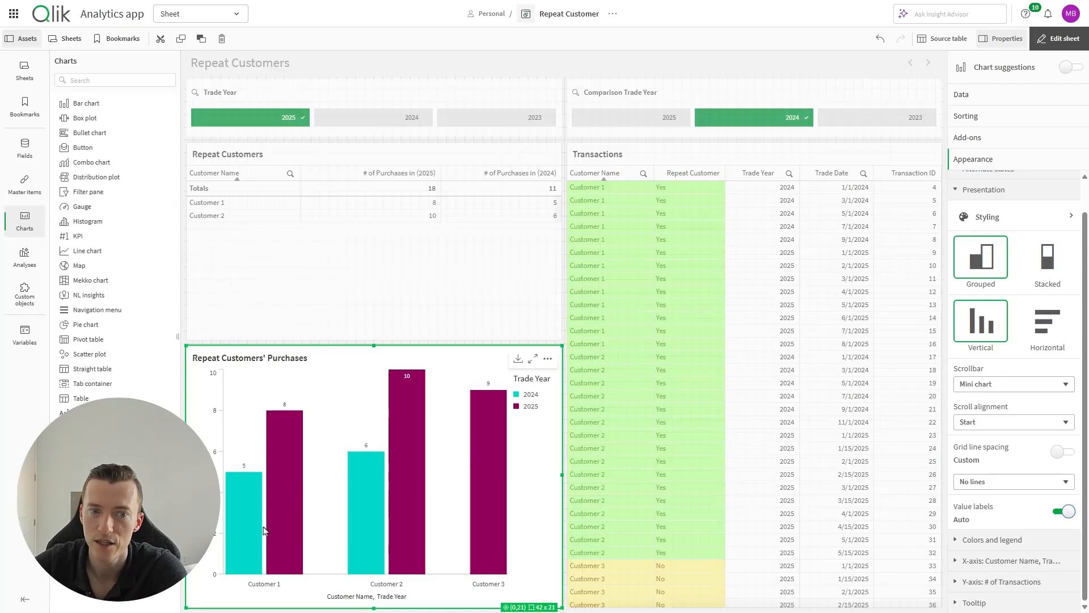
click(1007, 195)
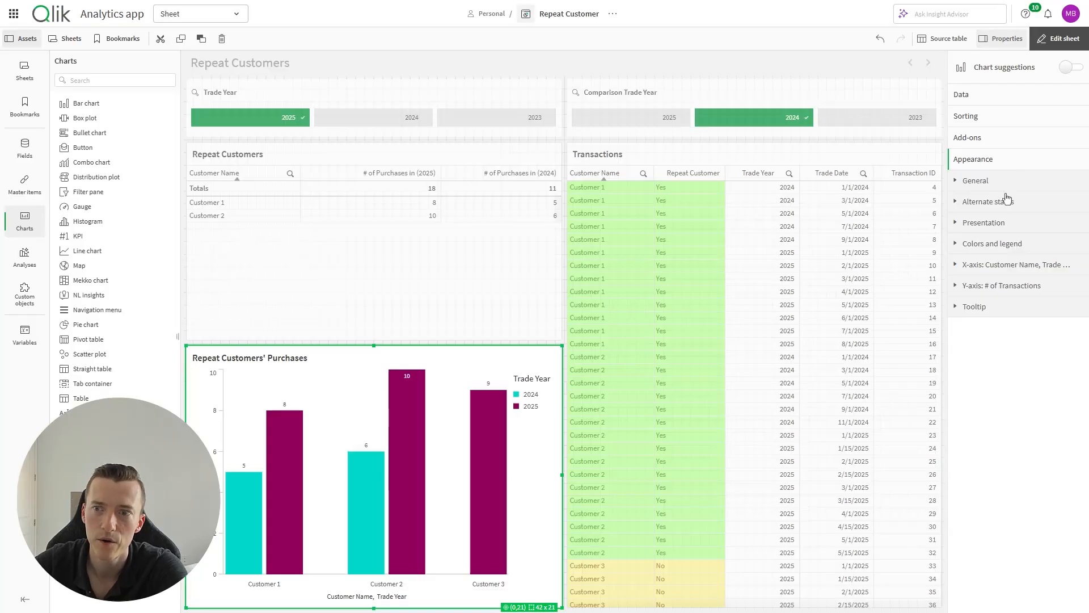
click(990, 244)
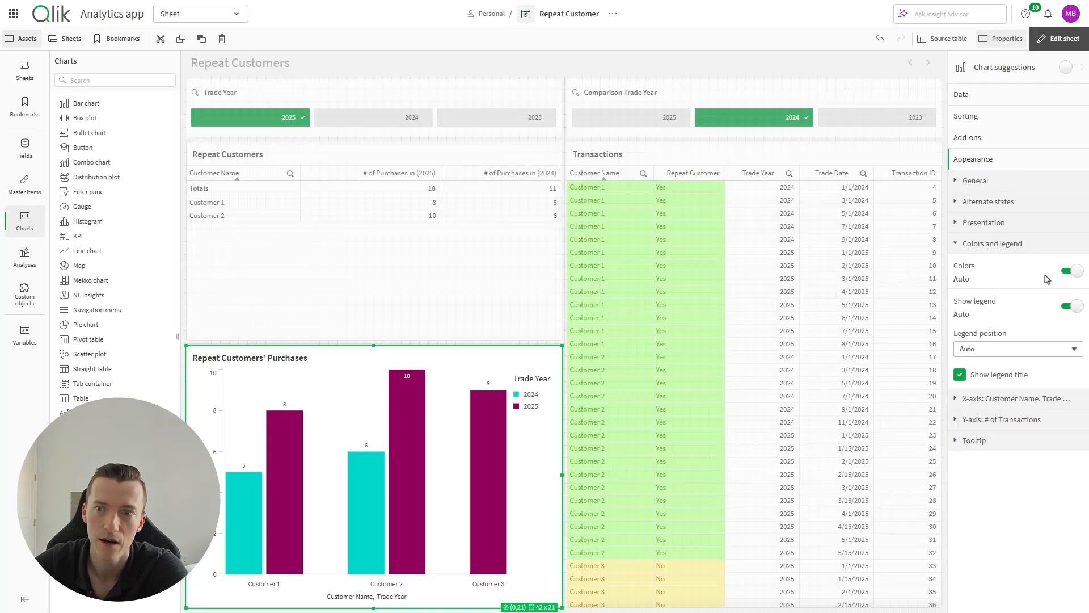
click(1067, 271)
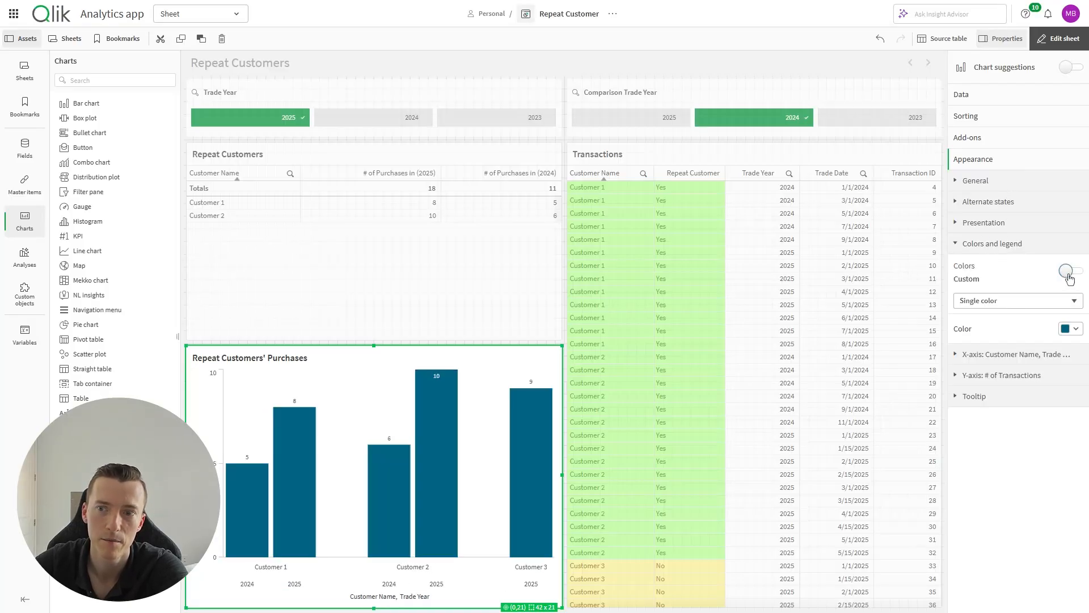
click(1050, 301)
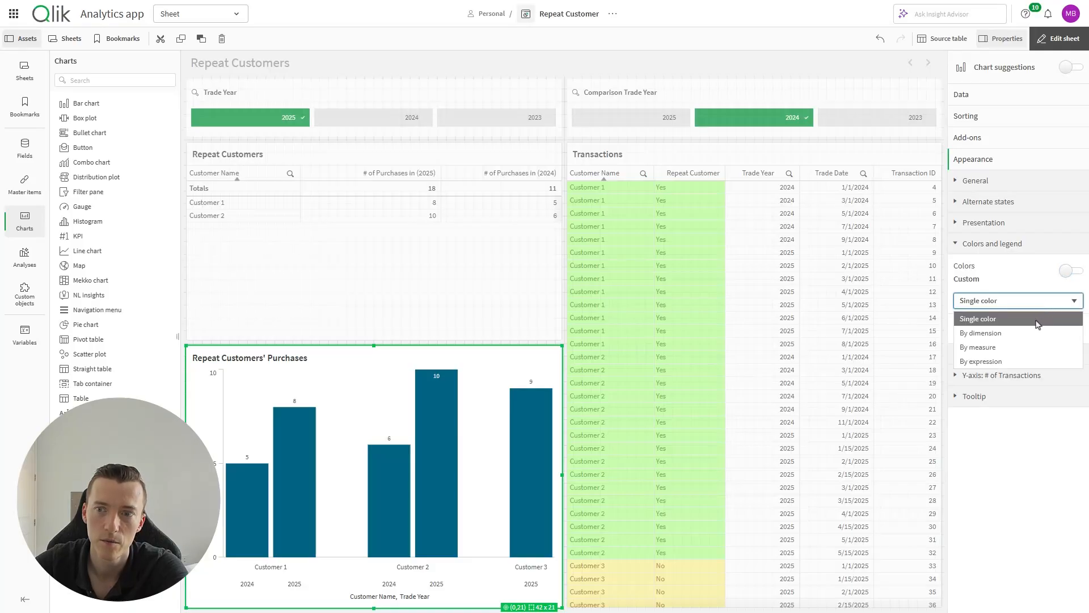
click(1022, 336)
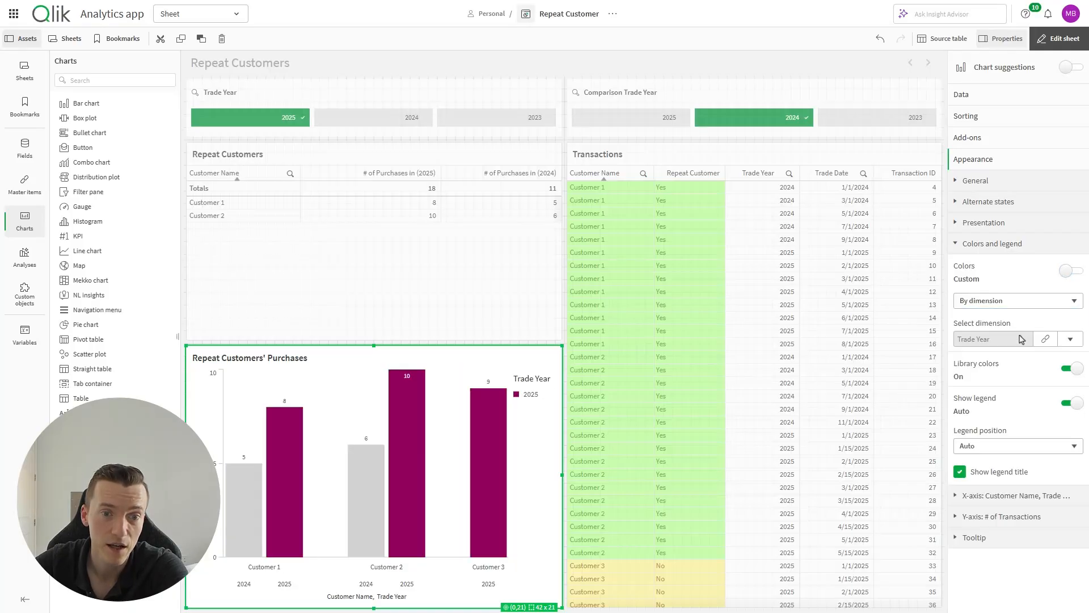
click(1021, 300)
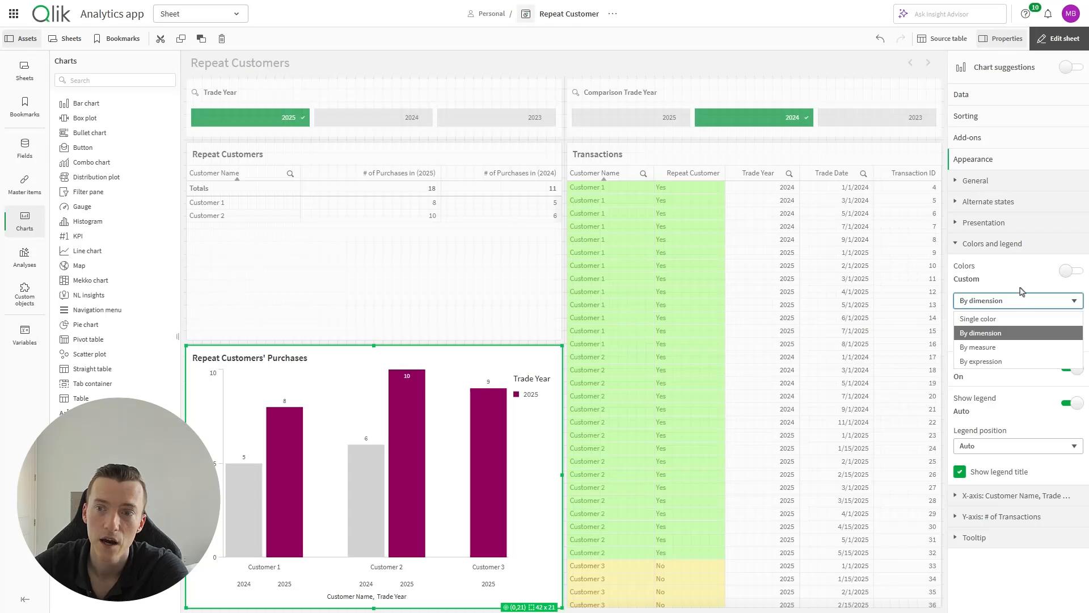
click(1065, 272)
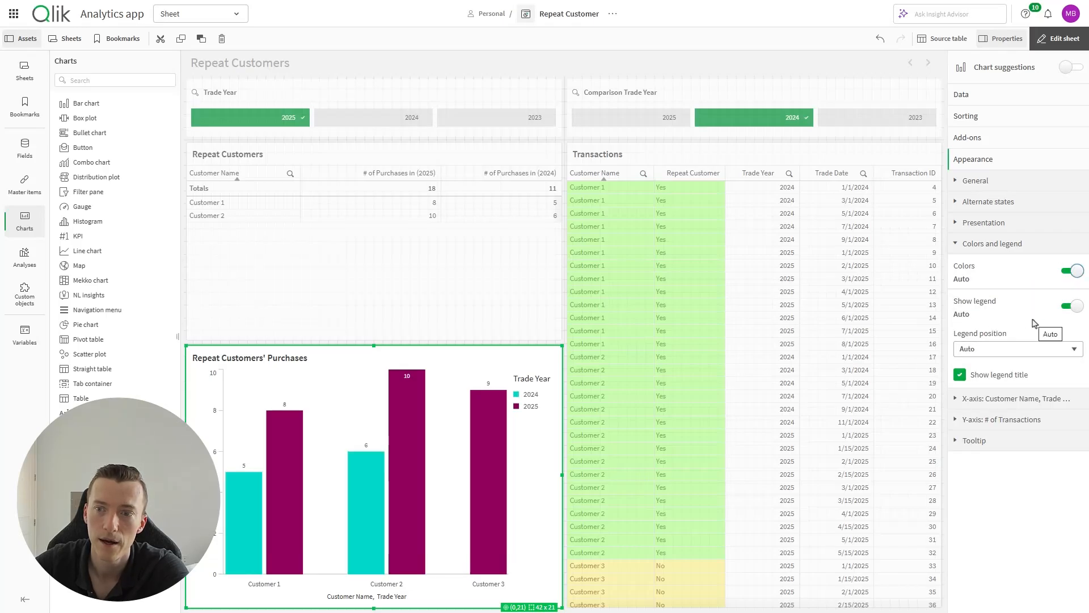
click(1081, 271)
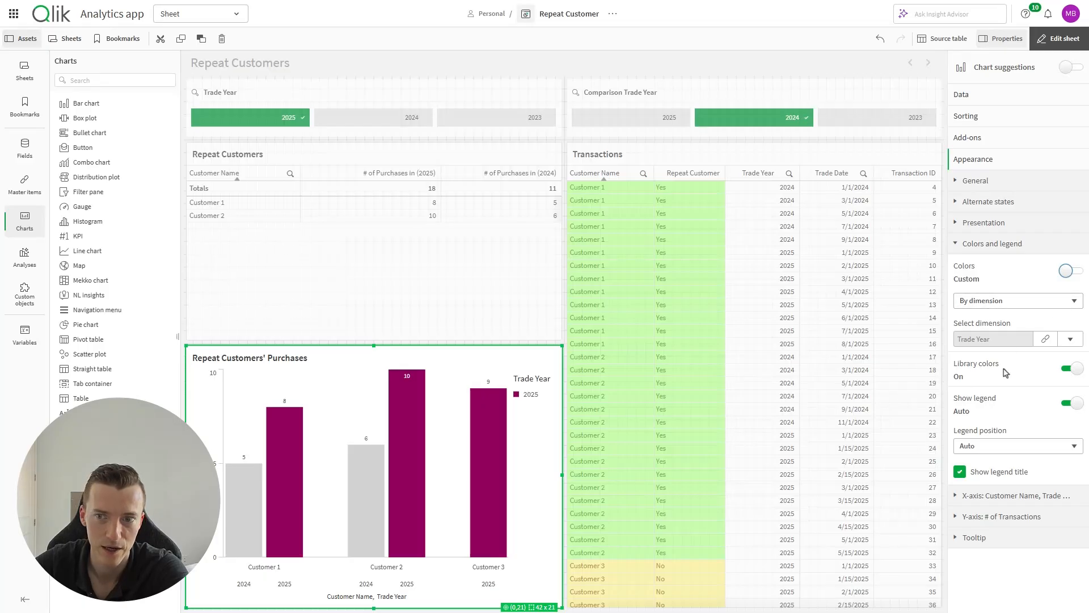
click(1078, 369)
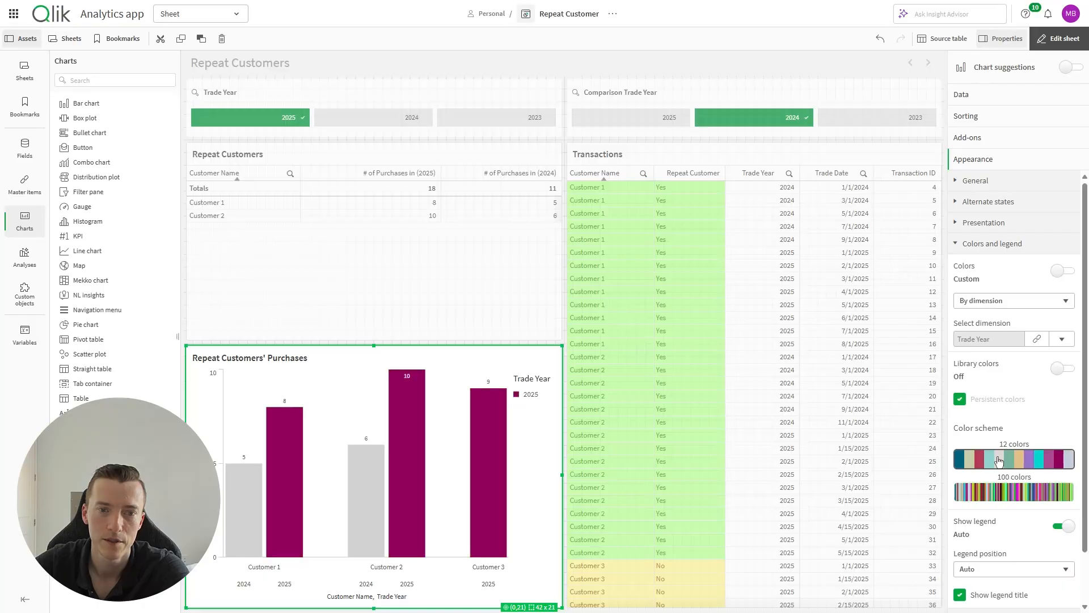
click(1066, 271)
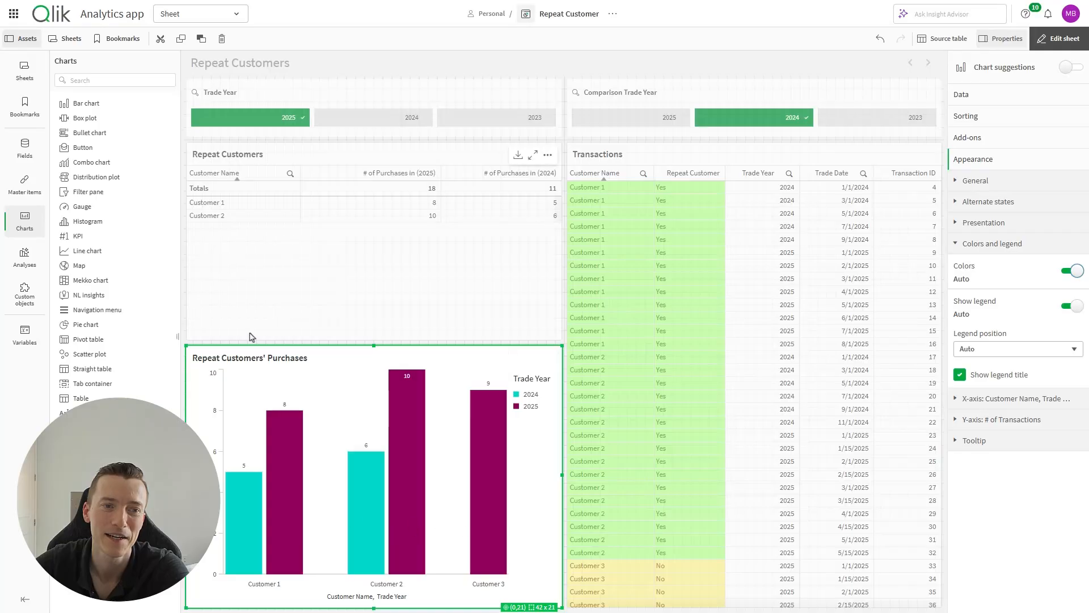
- Edit the Trade Year master dimension's value colors and assign 2025 the color #3B82F7
click(40, 181)
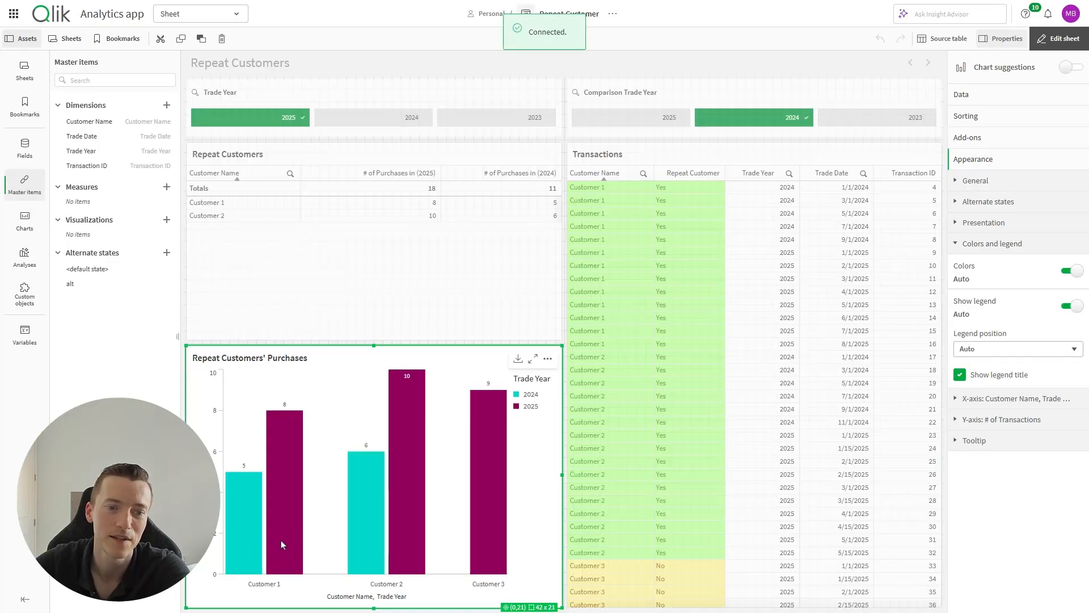
click(81, 151)
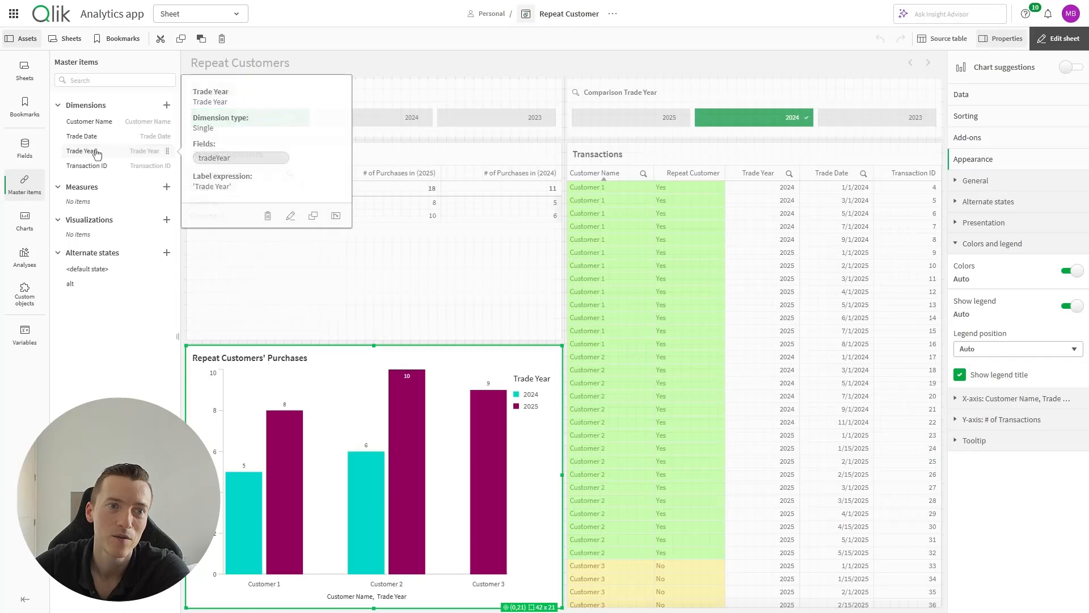
click(289, 217)
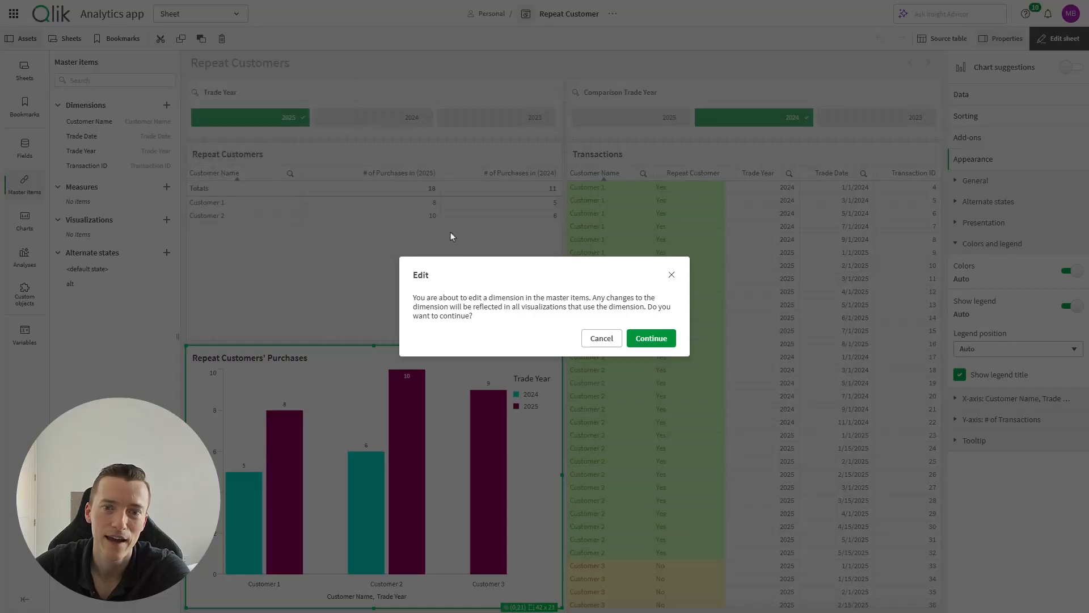
click(651, 338)
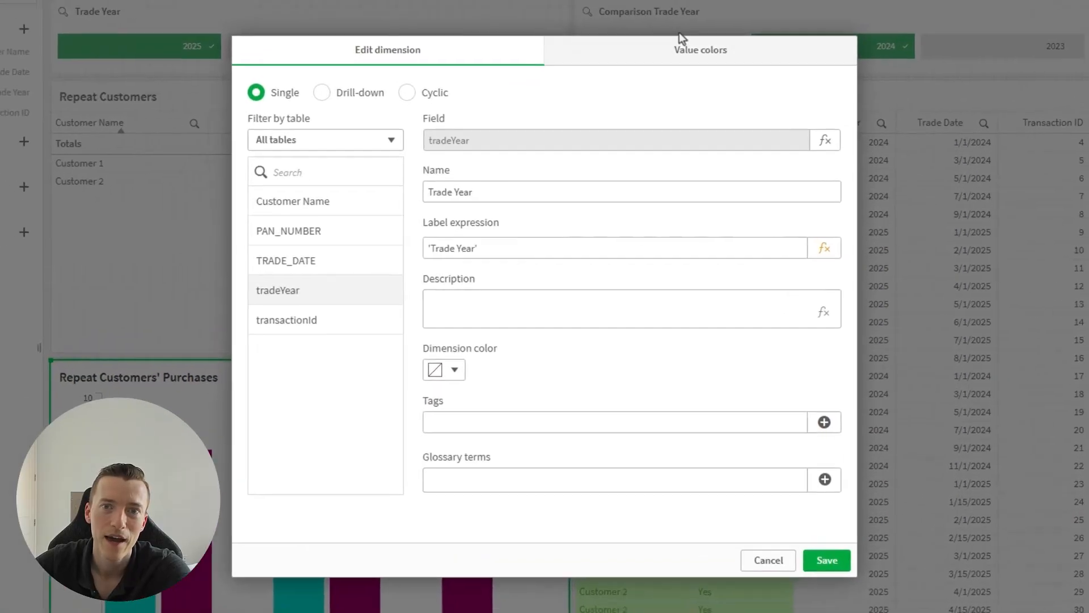
click(709, 56)
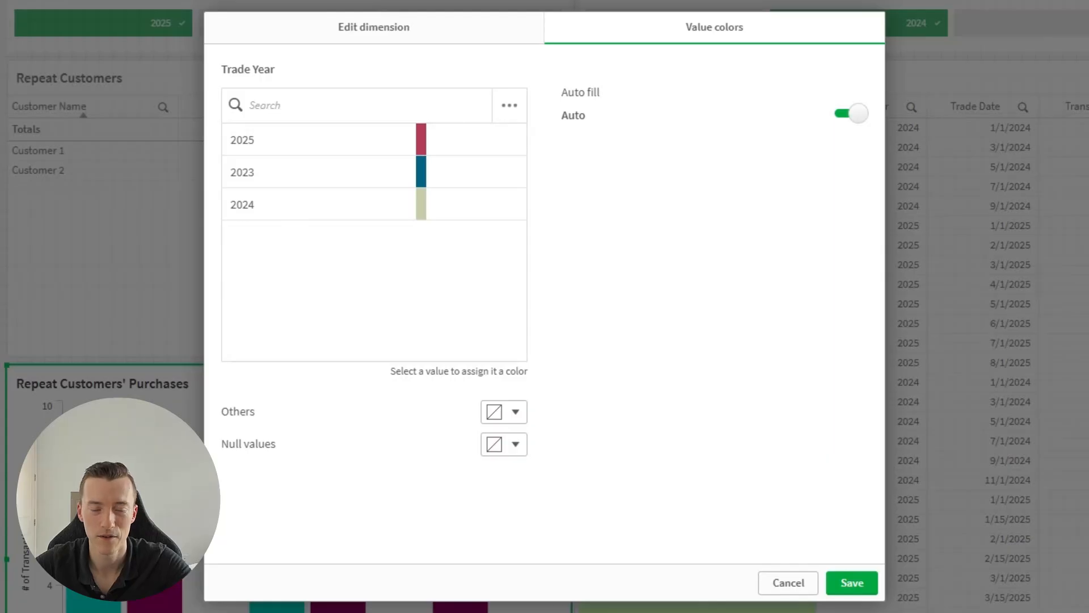
click(421, 147)
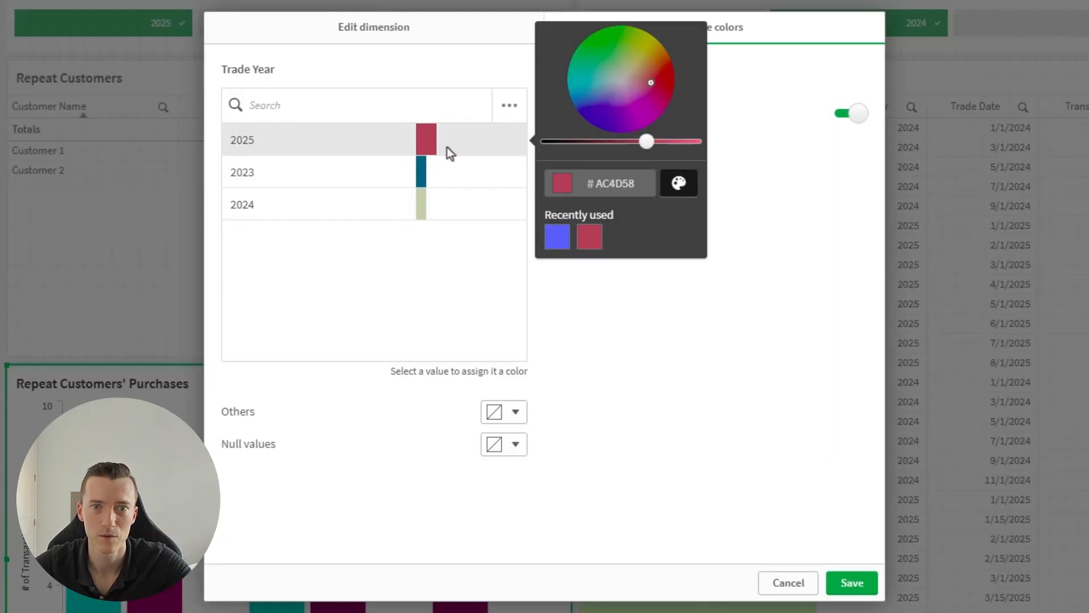
double_click(618, 183)
text(3B82F7)
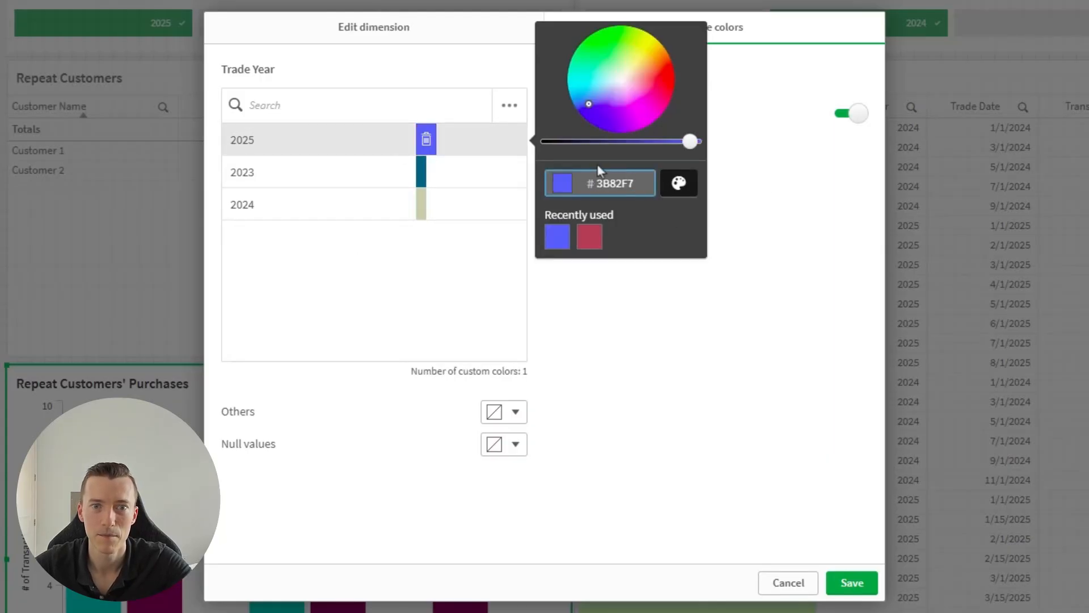
click(516, 152)
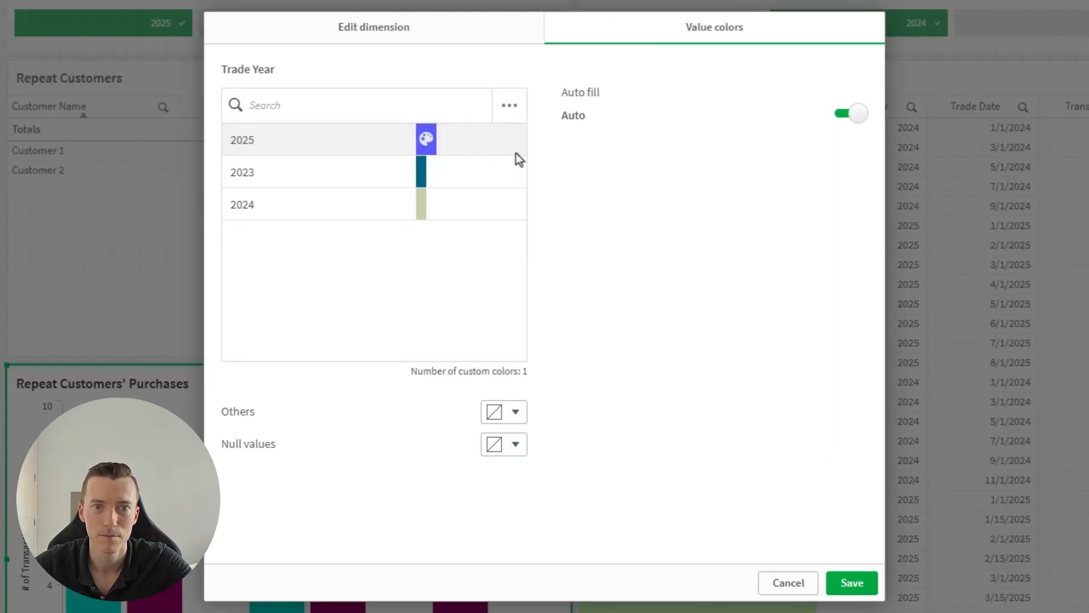
- Paste an orange hex code as the value color for 2023
click(427, 176)
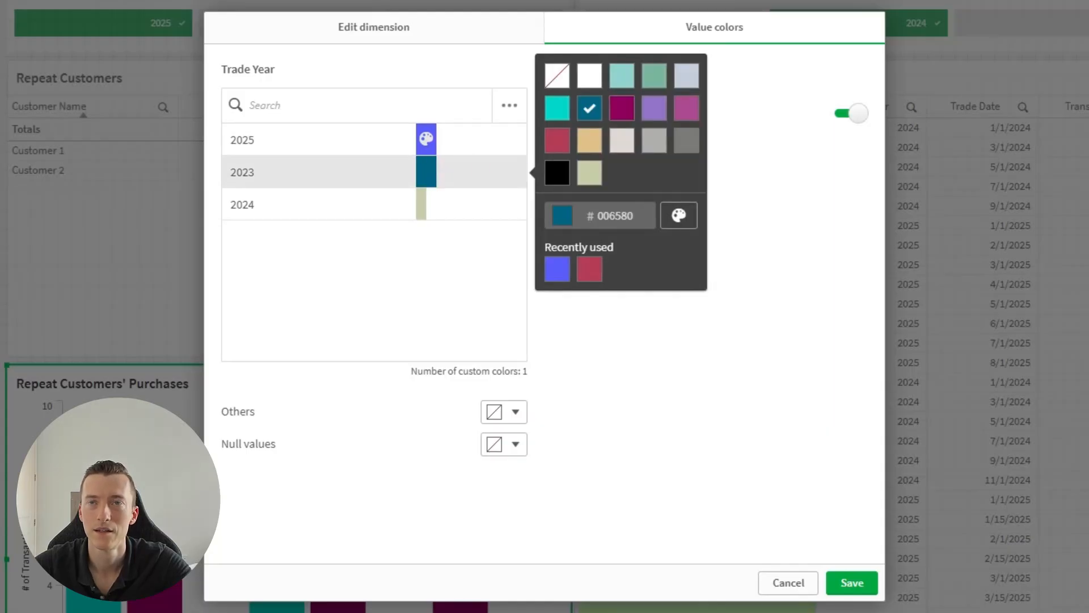
double_click(606, 223)
key(ctrl+v)
key(Return)
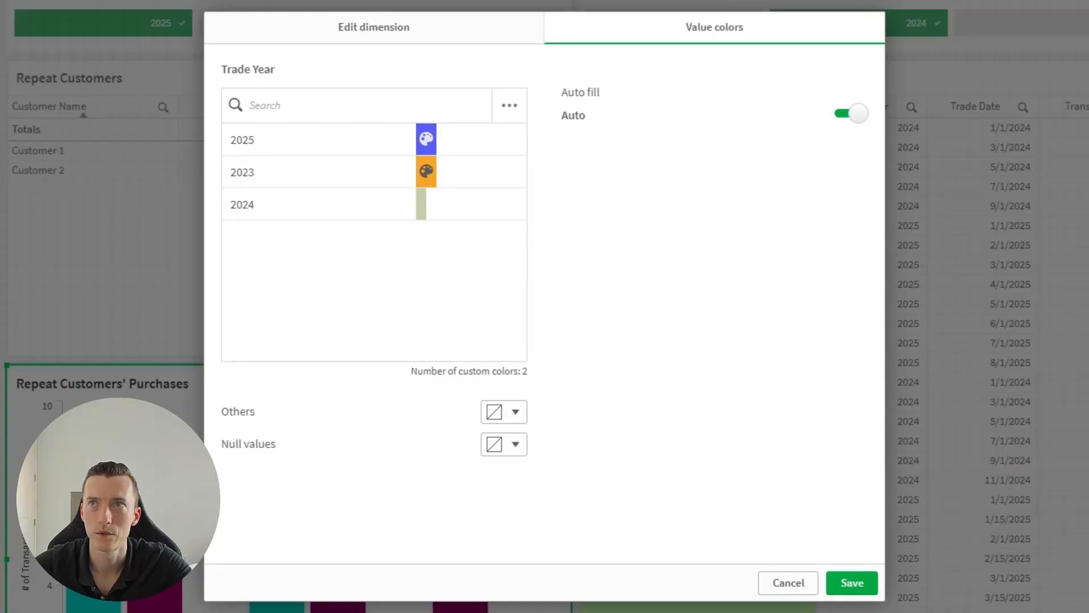
- Assign 2024 the value color #5BC0DE and save the Trade Year dimension
click(422, 209)
double_click(619, 252)
text(5BC0DE)
key(Return)
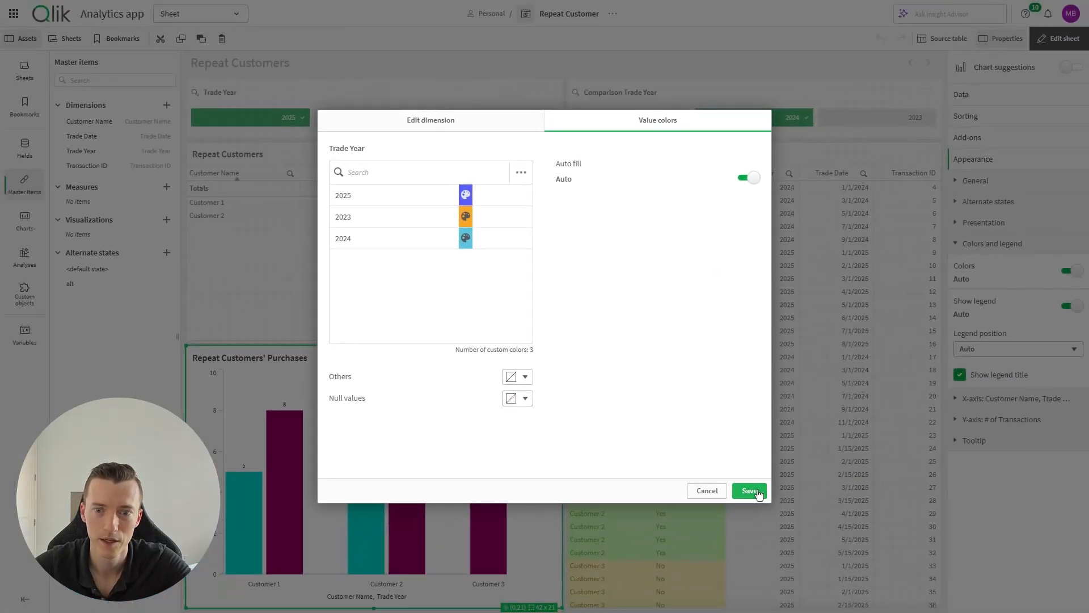
click(758, 492)
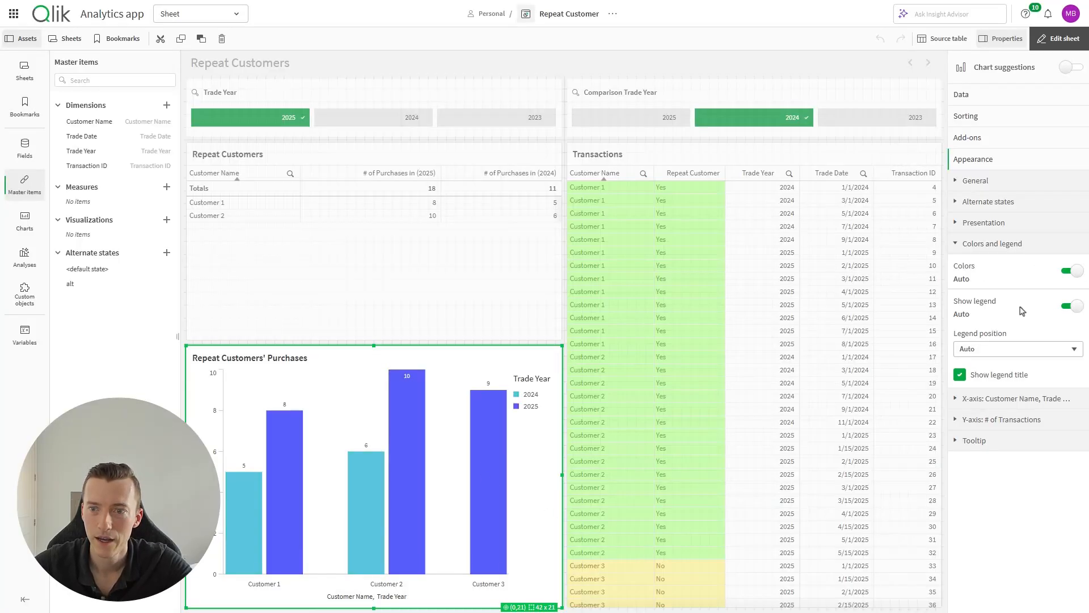
- Set the bar chart's legend position to Bottom and its x-axis to Labels only
click(1017, 351)
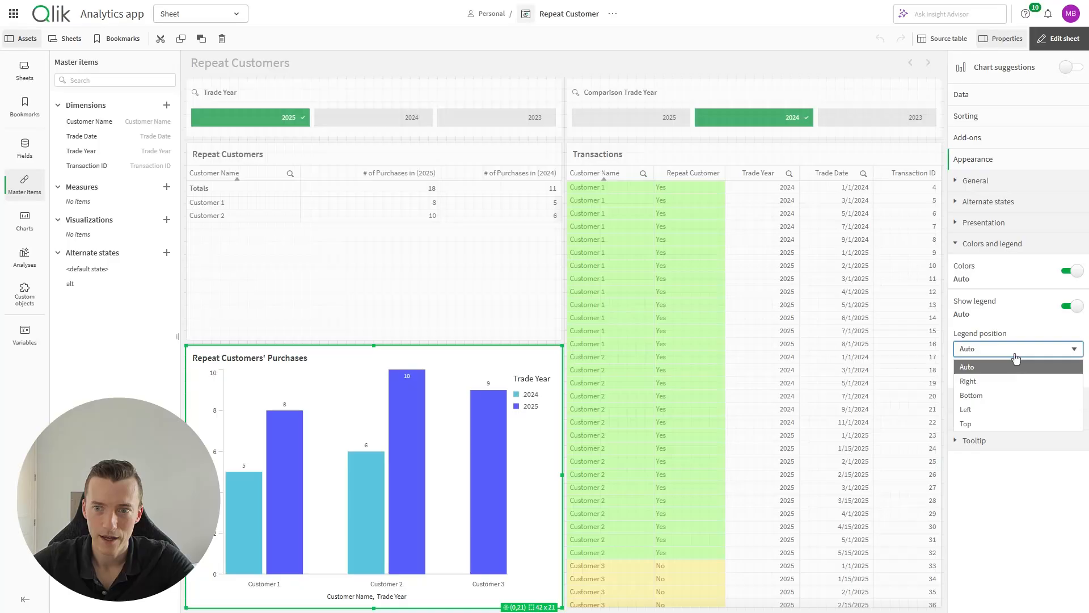
click(984, 396)
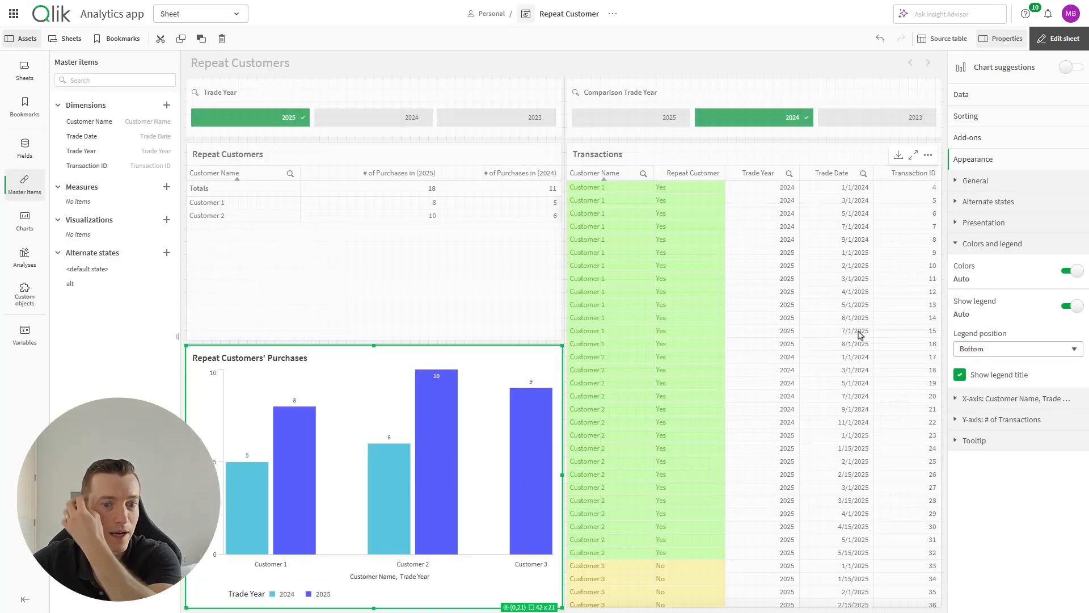
click(1020, 399)
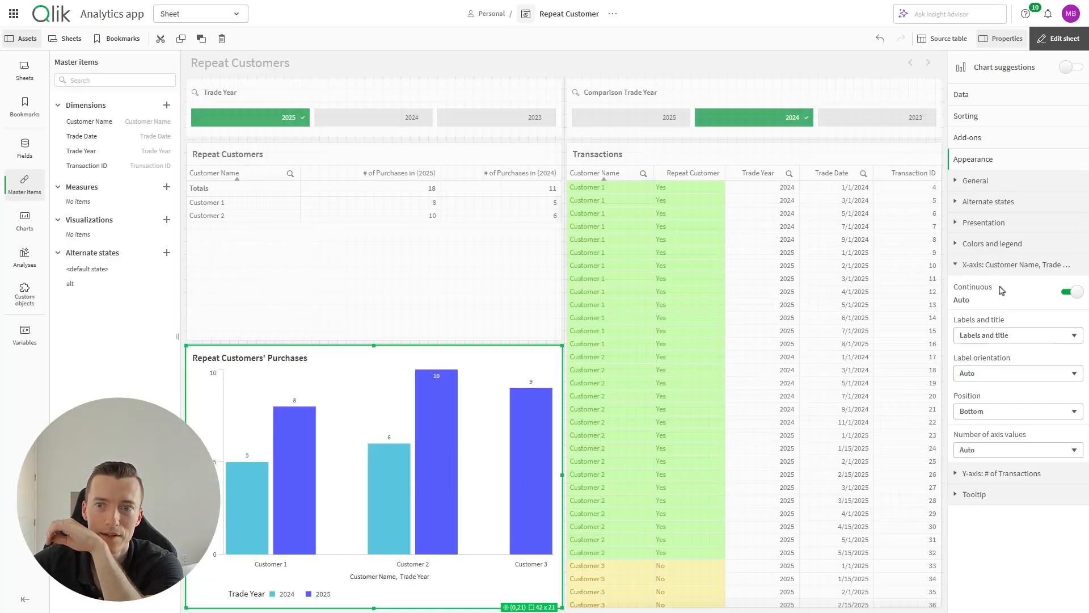
click(1010, 336)
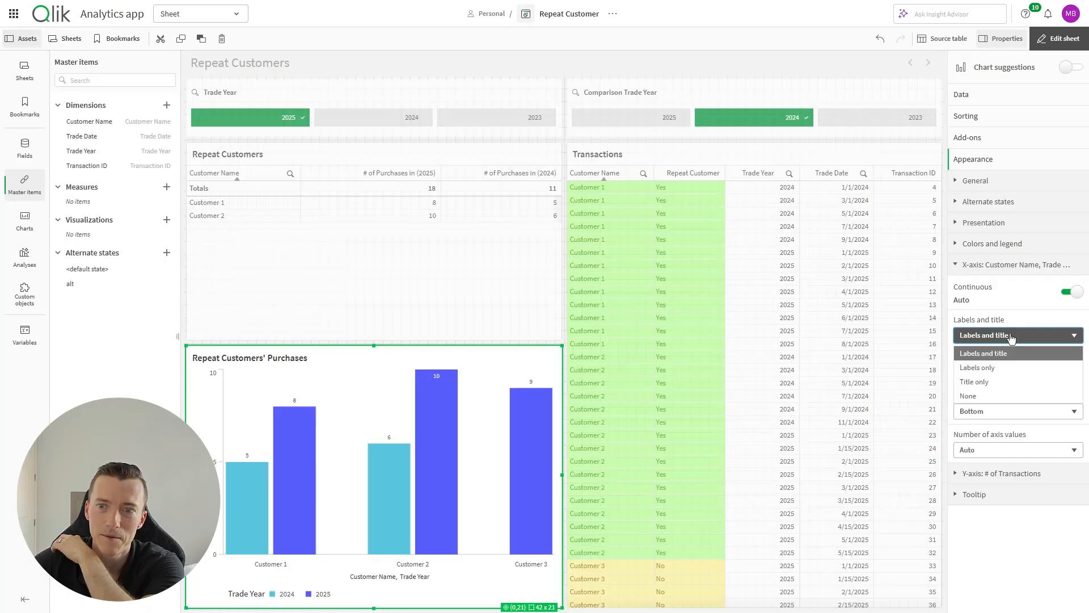
click(1013, 368)
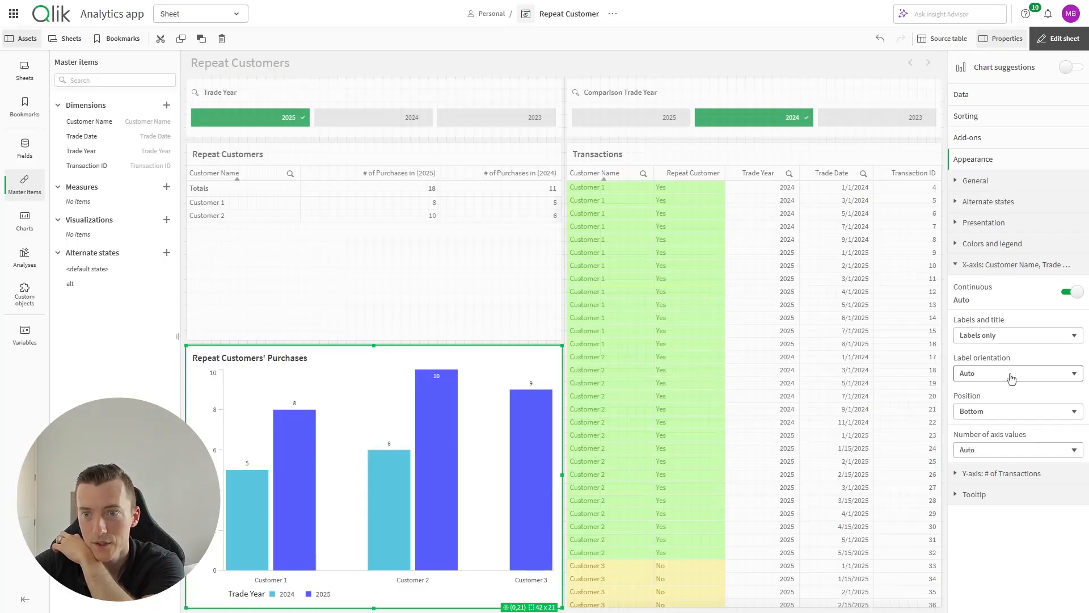
- Set the bar chart's y-axis labels and title to Title only and leave sheet editing
click(1010, 267)
click(1006, 287)
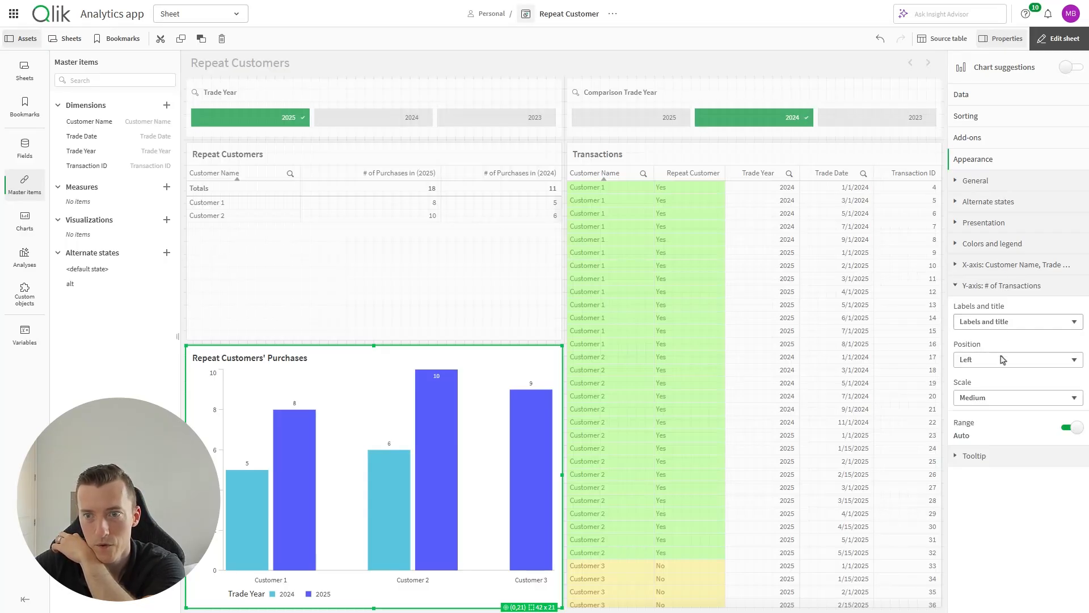
click(999, 324)
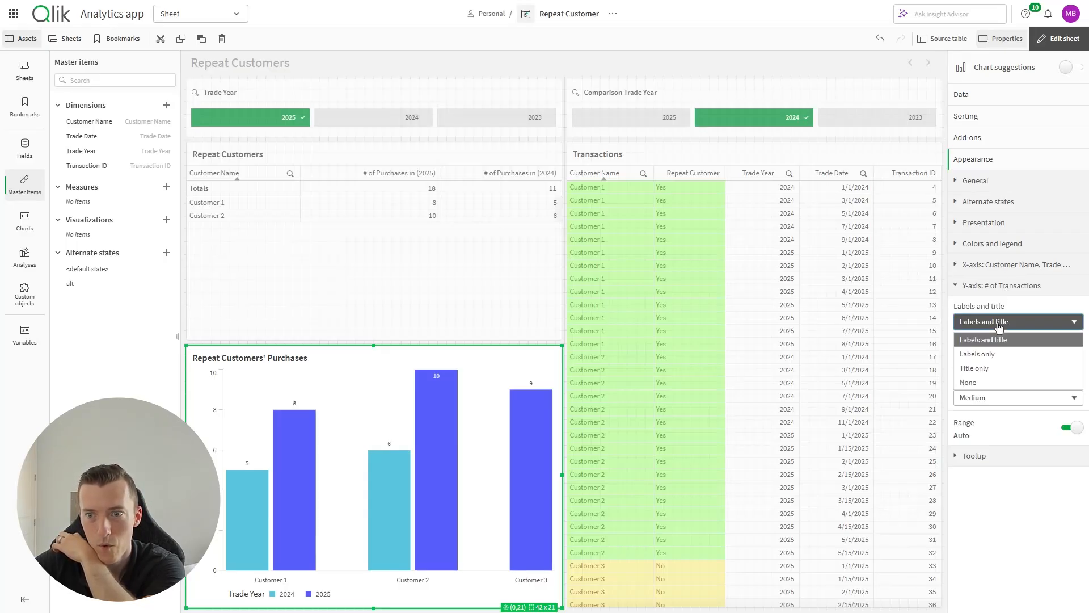
click(999, 370)
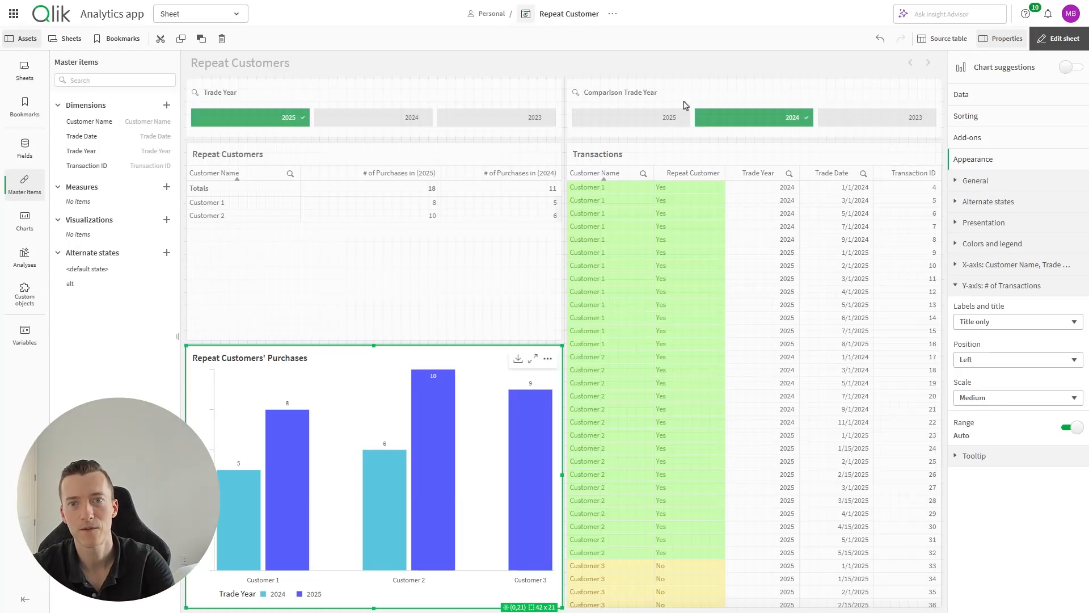
click(1059, 38)
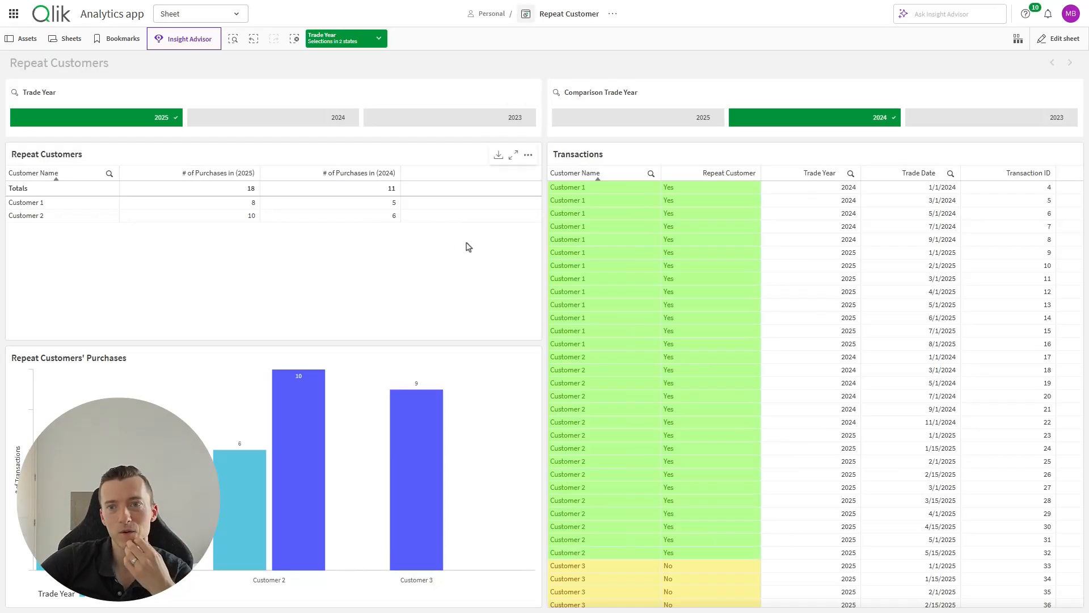
- Examine the {alt} state reference in the Repeat Customers table's Trade Year purchase count expression, leaving the expression as it is
click(1070, 36)
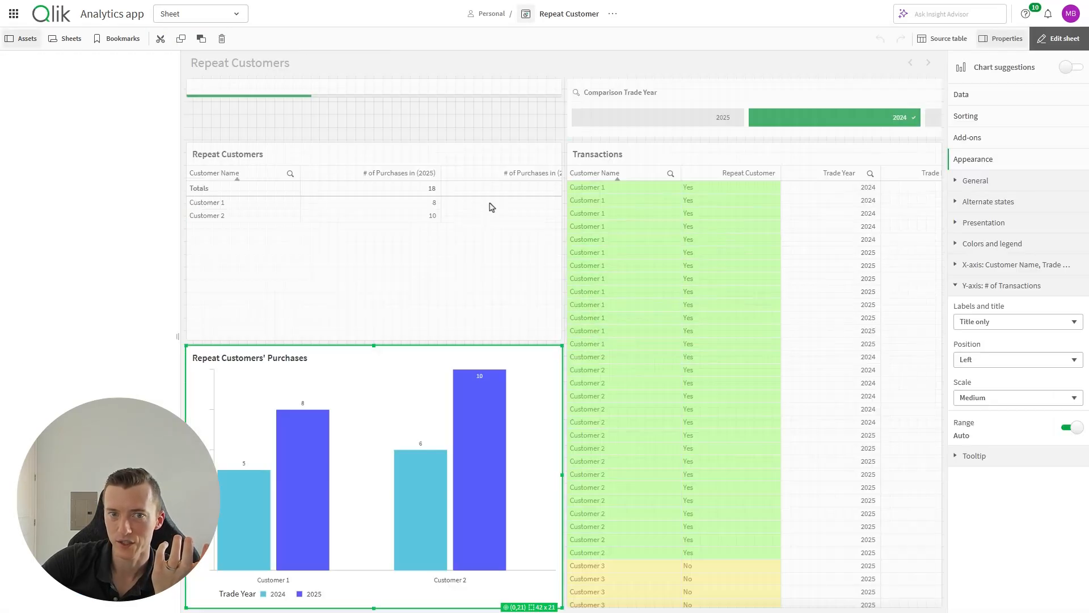
click(454, 244)
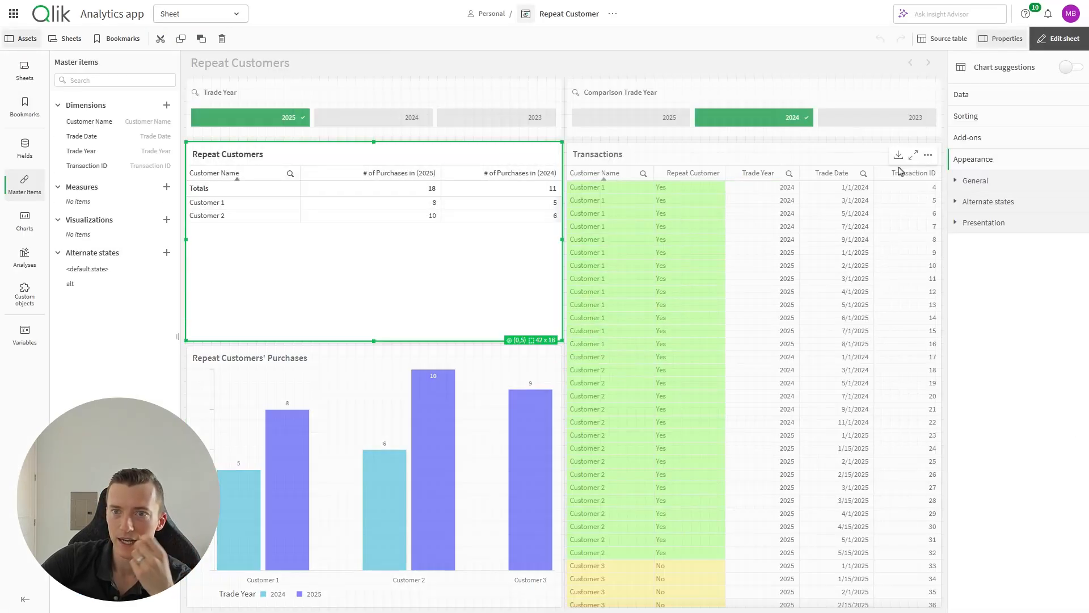
click(989, 102)
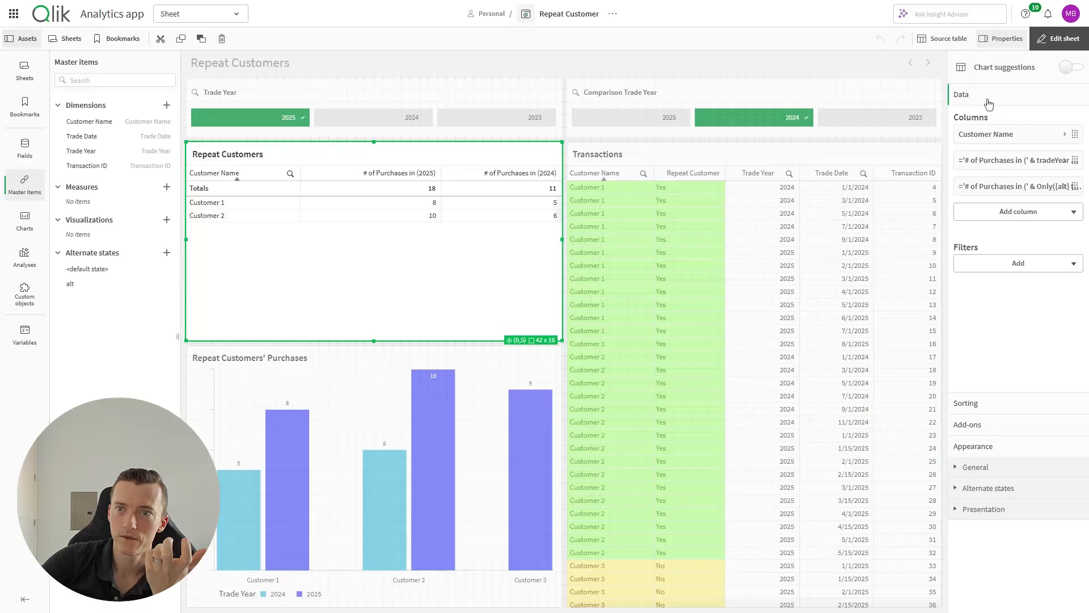
click(1016, 162)
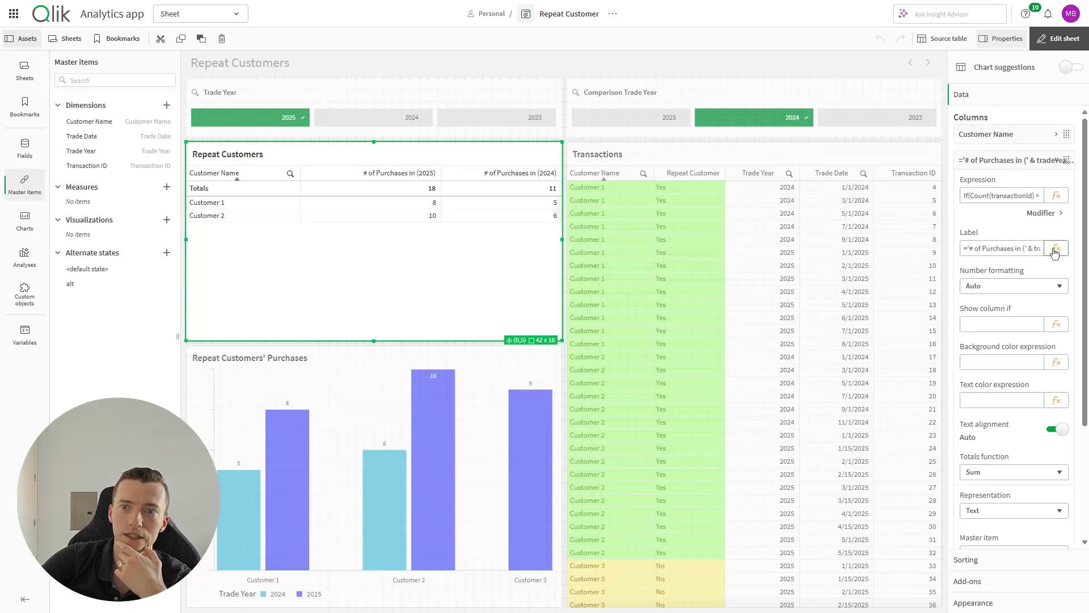
click(1057, 195)
drag(206, 64, 226, 64)
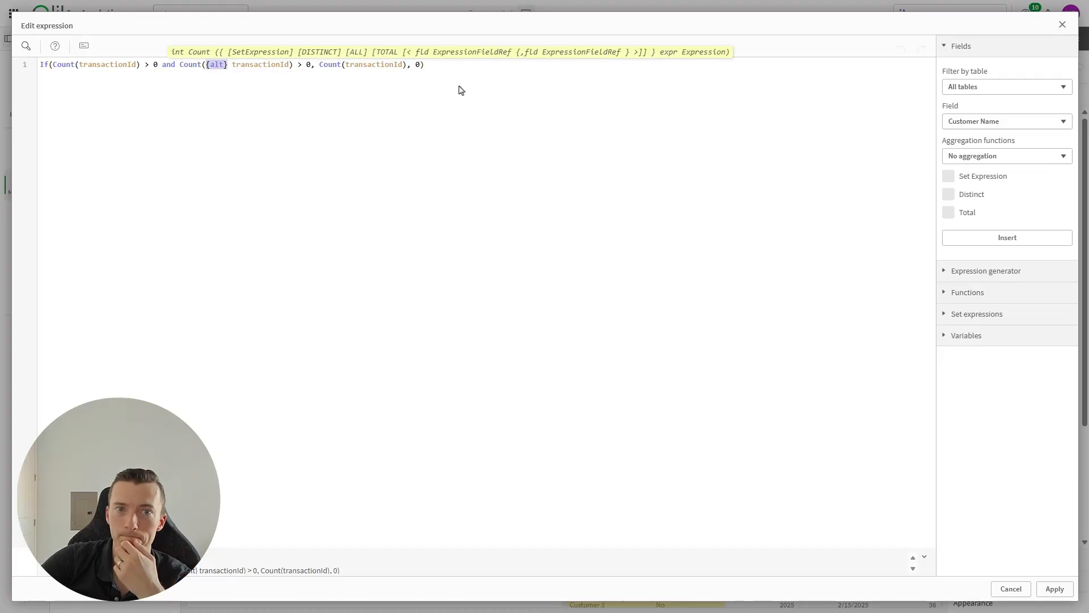
click(1061, 27)
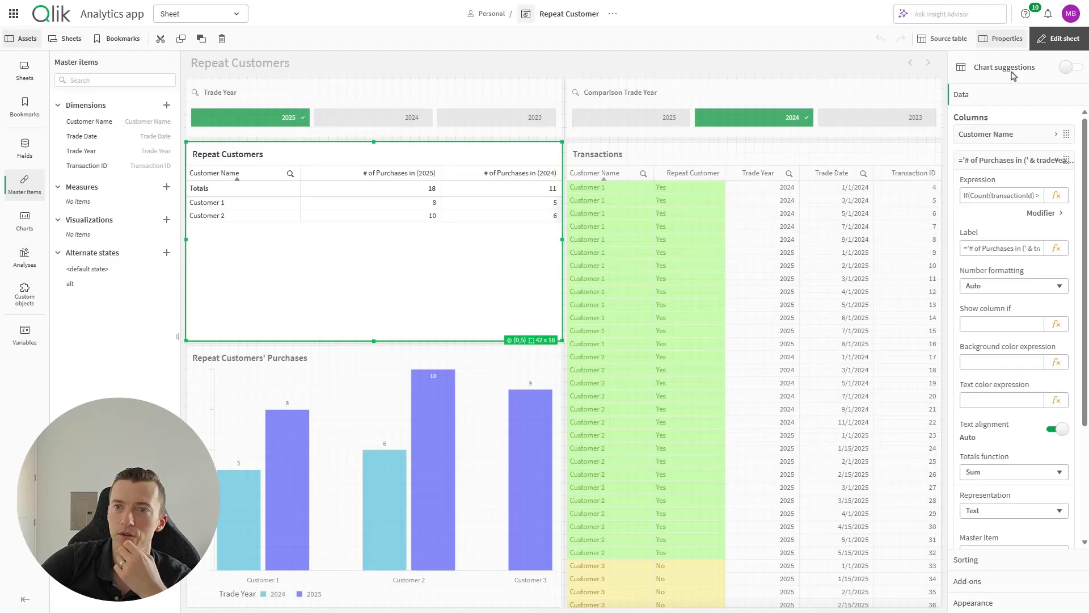
- View the sheet filtered to Customer 2 from the Transactions table, and clear the customer selection
click(1050, 39)
click(611, 475)
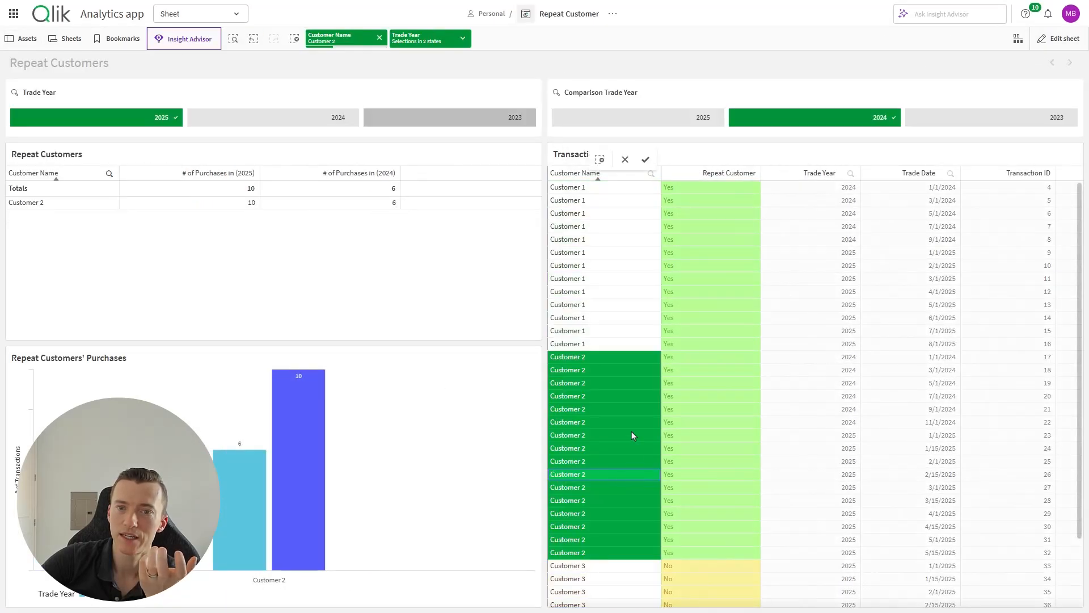
click(646, 160)
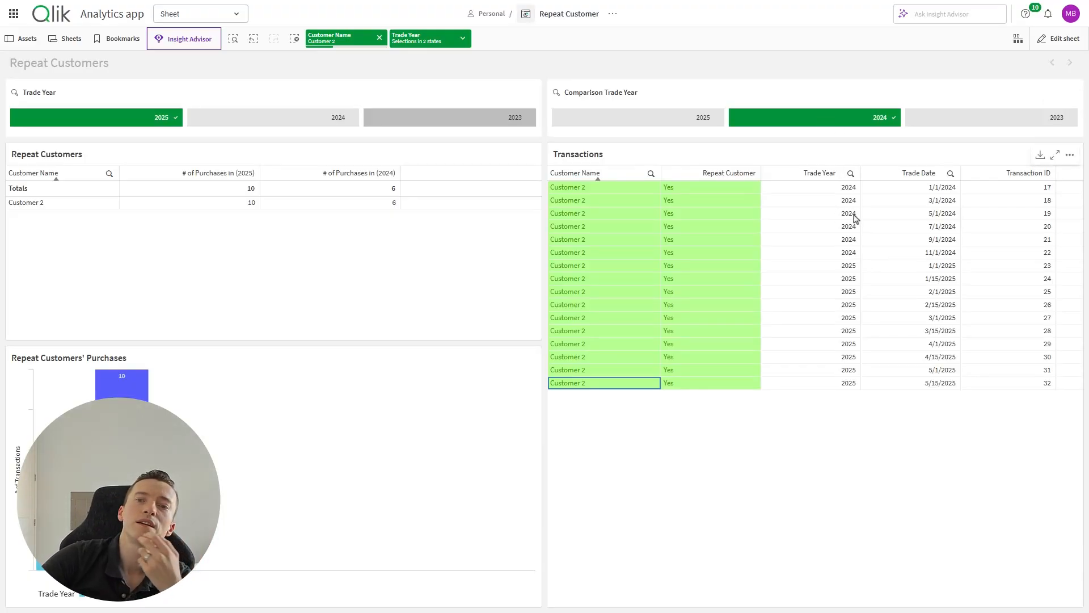
click(379, 38)
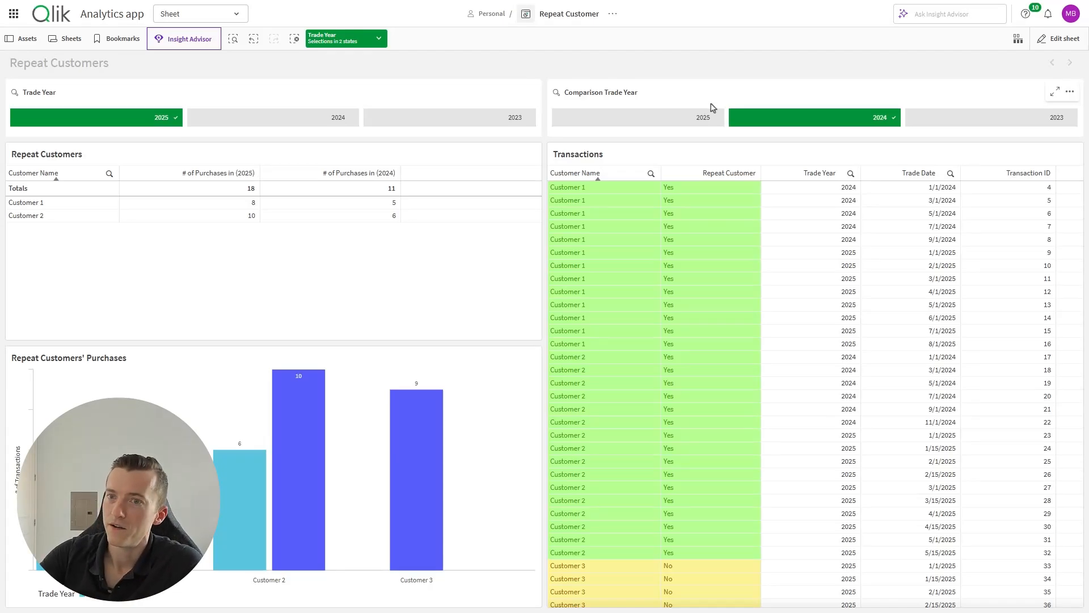
- Examine the [Customer Name] = $::[Customer Name] set modifier in the Transactions table's Transaction ID expression, closing the editor without edits
click(1060, 39)
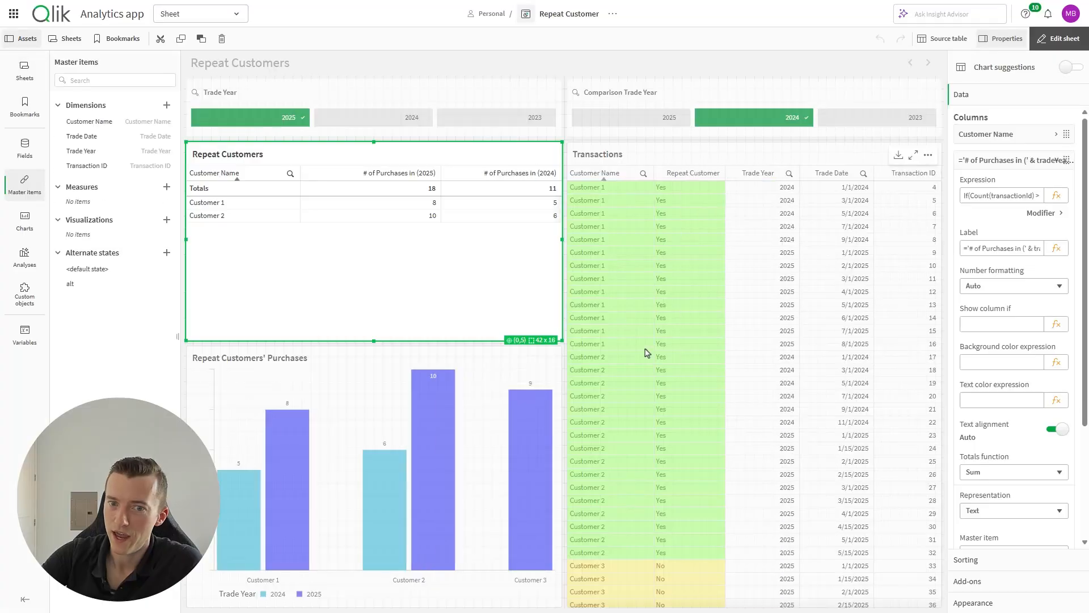
click(645, 349)
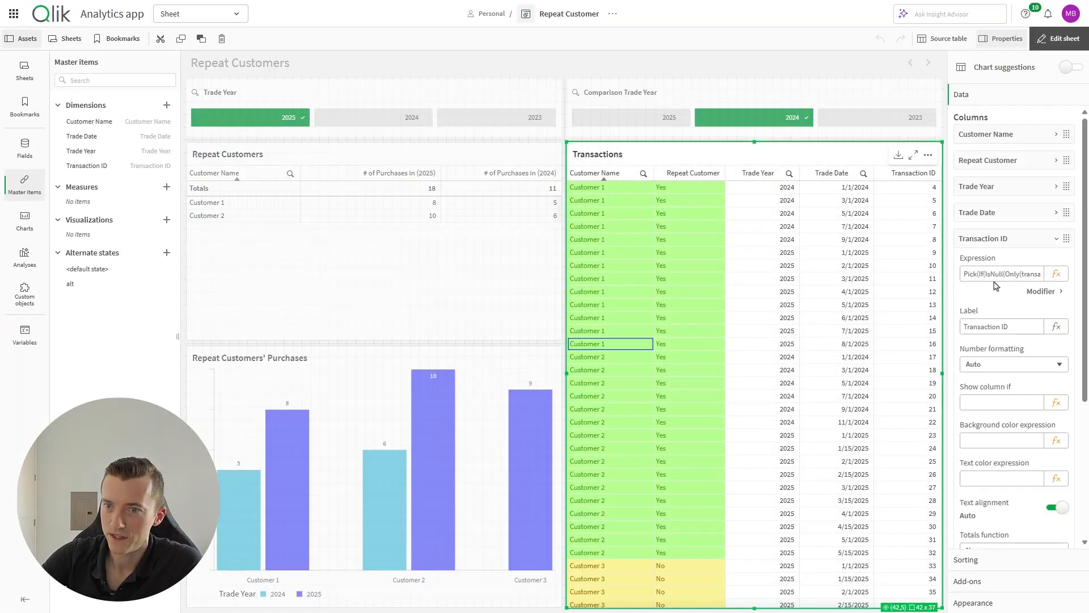
click(1057, 274)
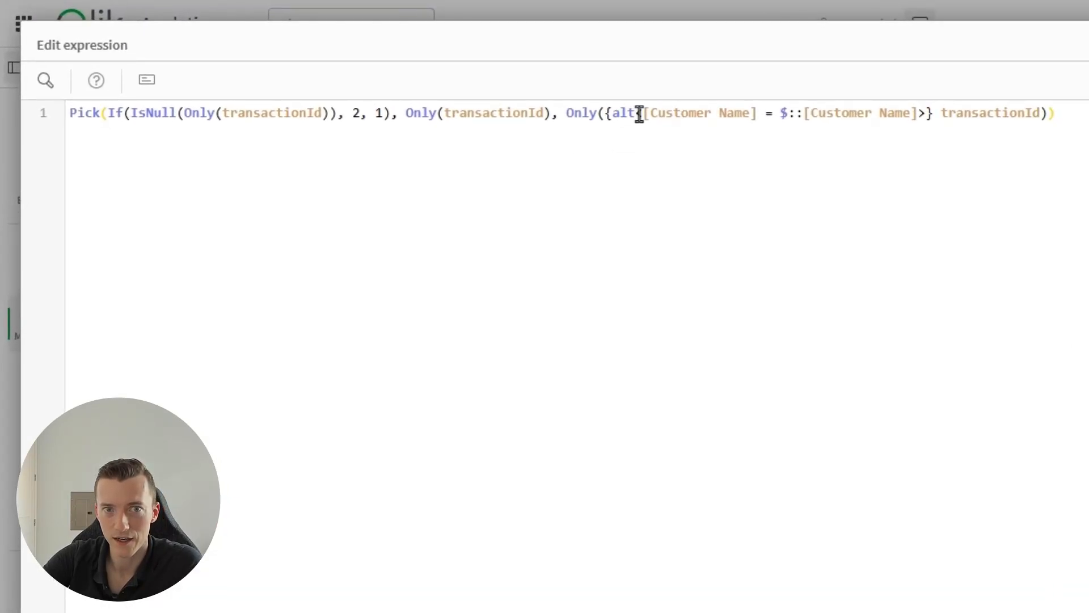
drag(642, 113, 917, 111)
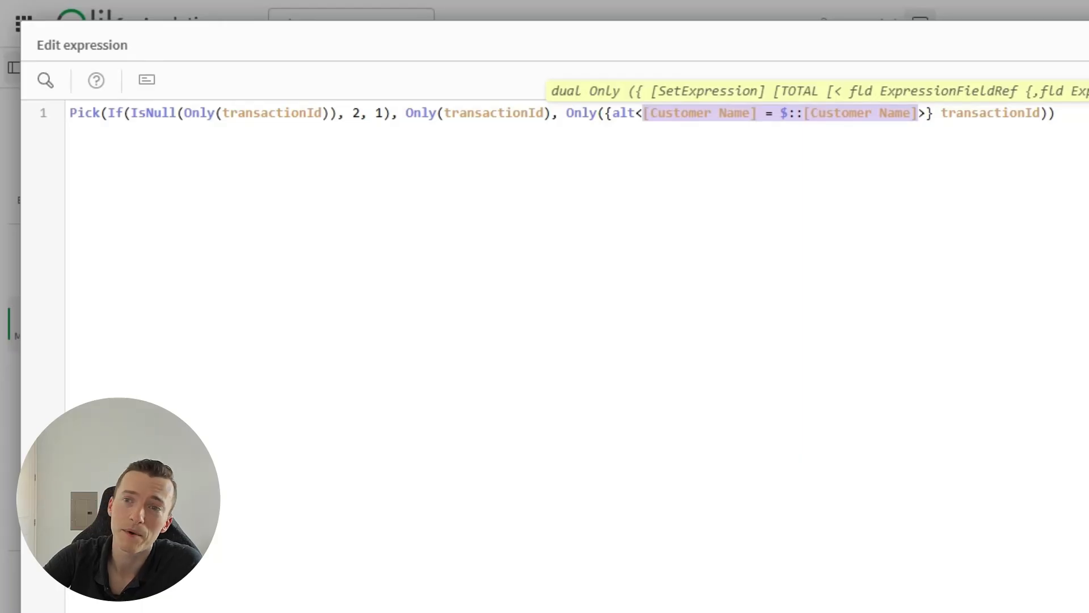
click(793, 113)
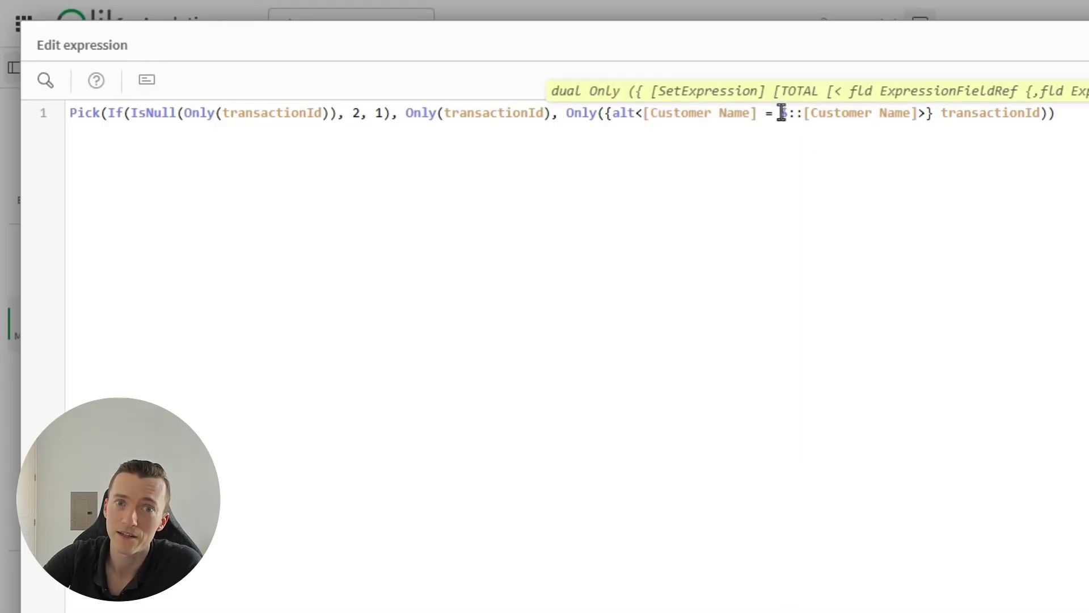
drag(780, 114, 807, 113)
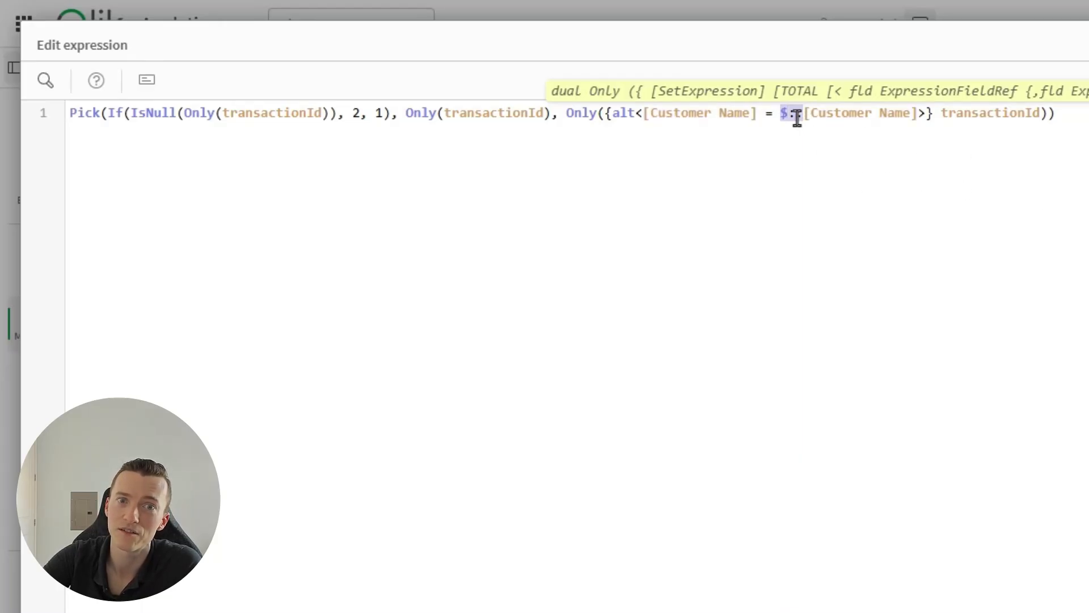
click(795, 113)
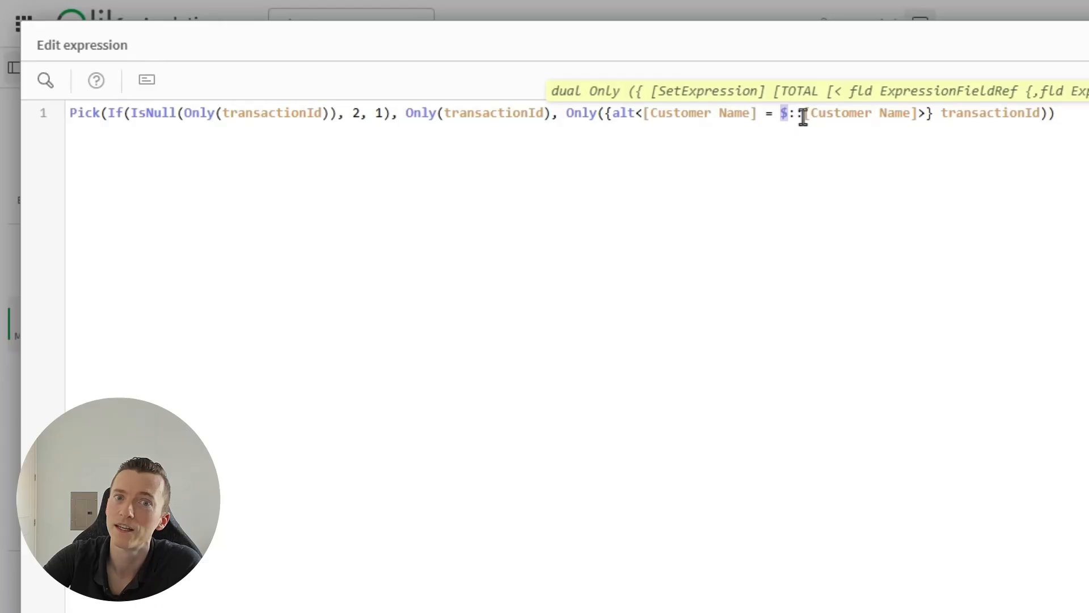
drag(801, 116, 782, 121)
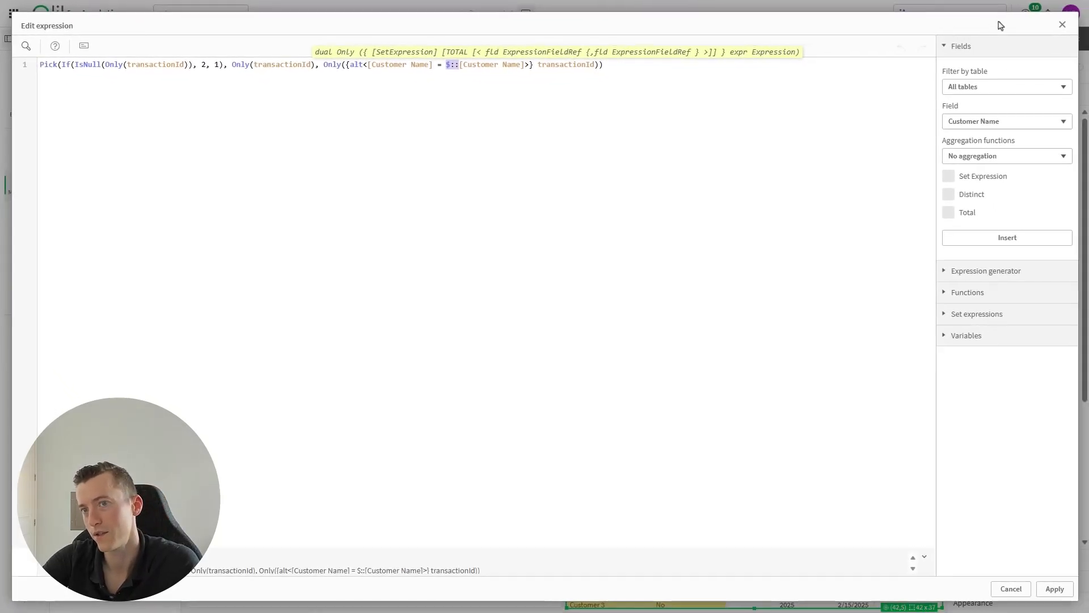
click(1063, 27)
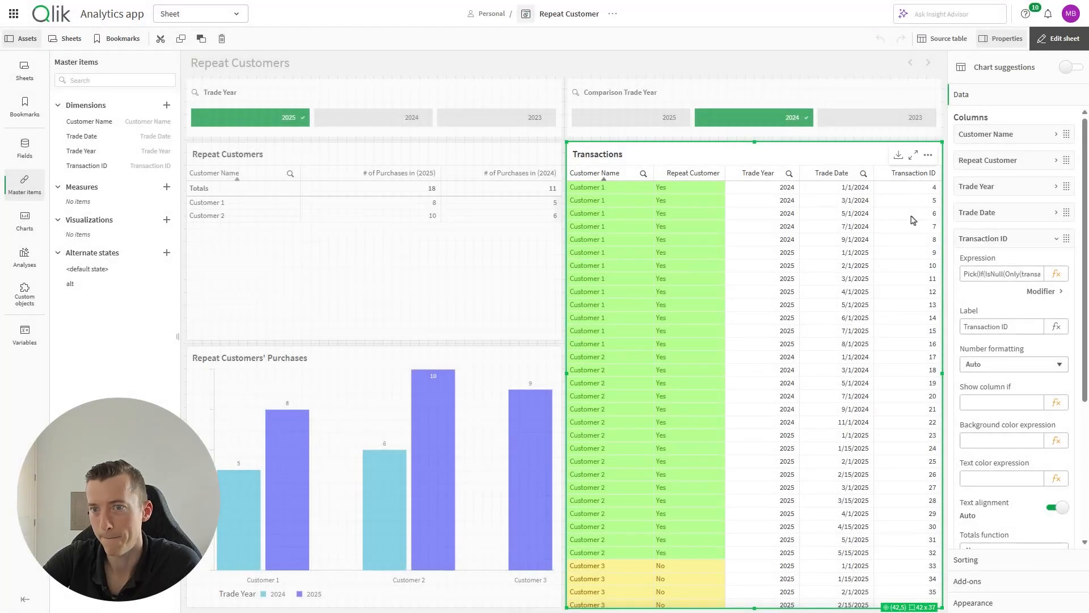